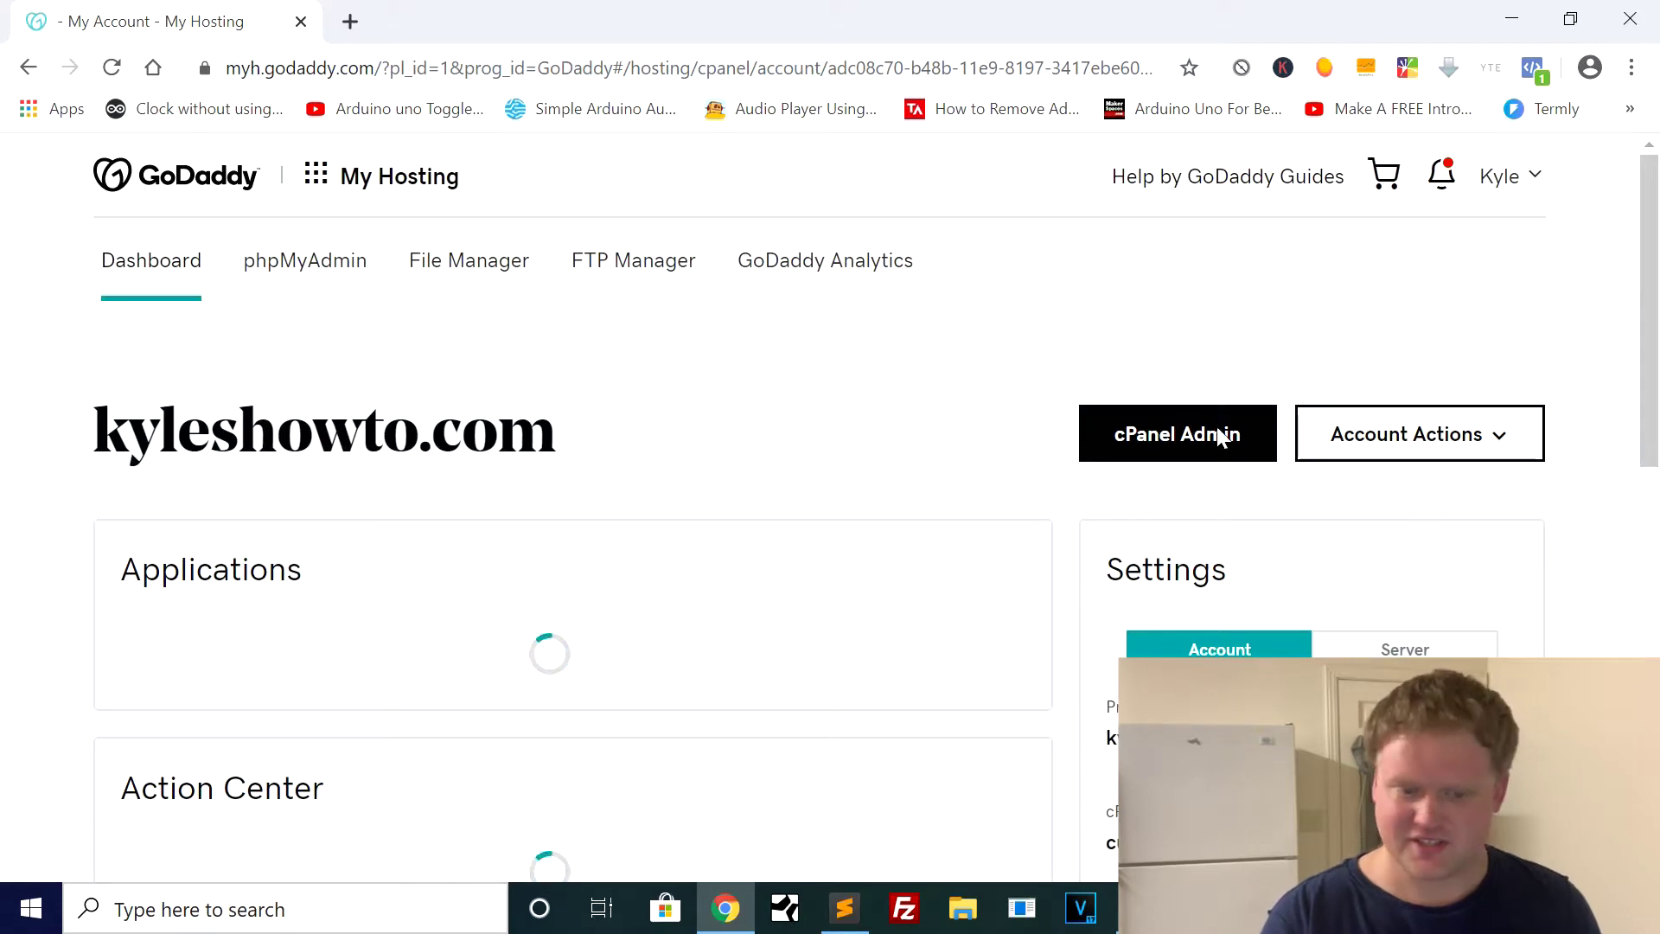
- Open the cPanel admin for kyleshowto.com and look through its tool sections
click(1185, 436)
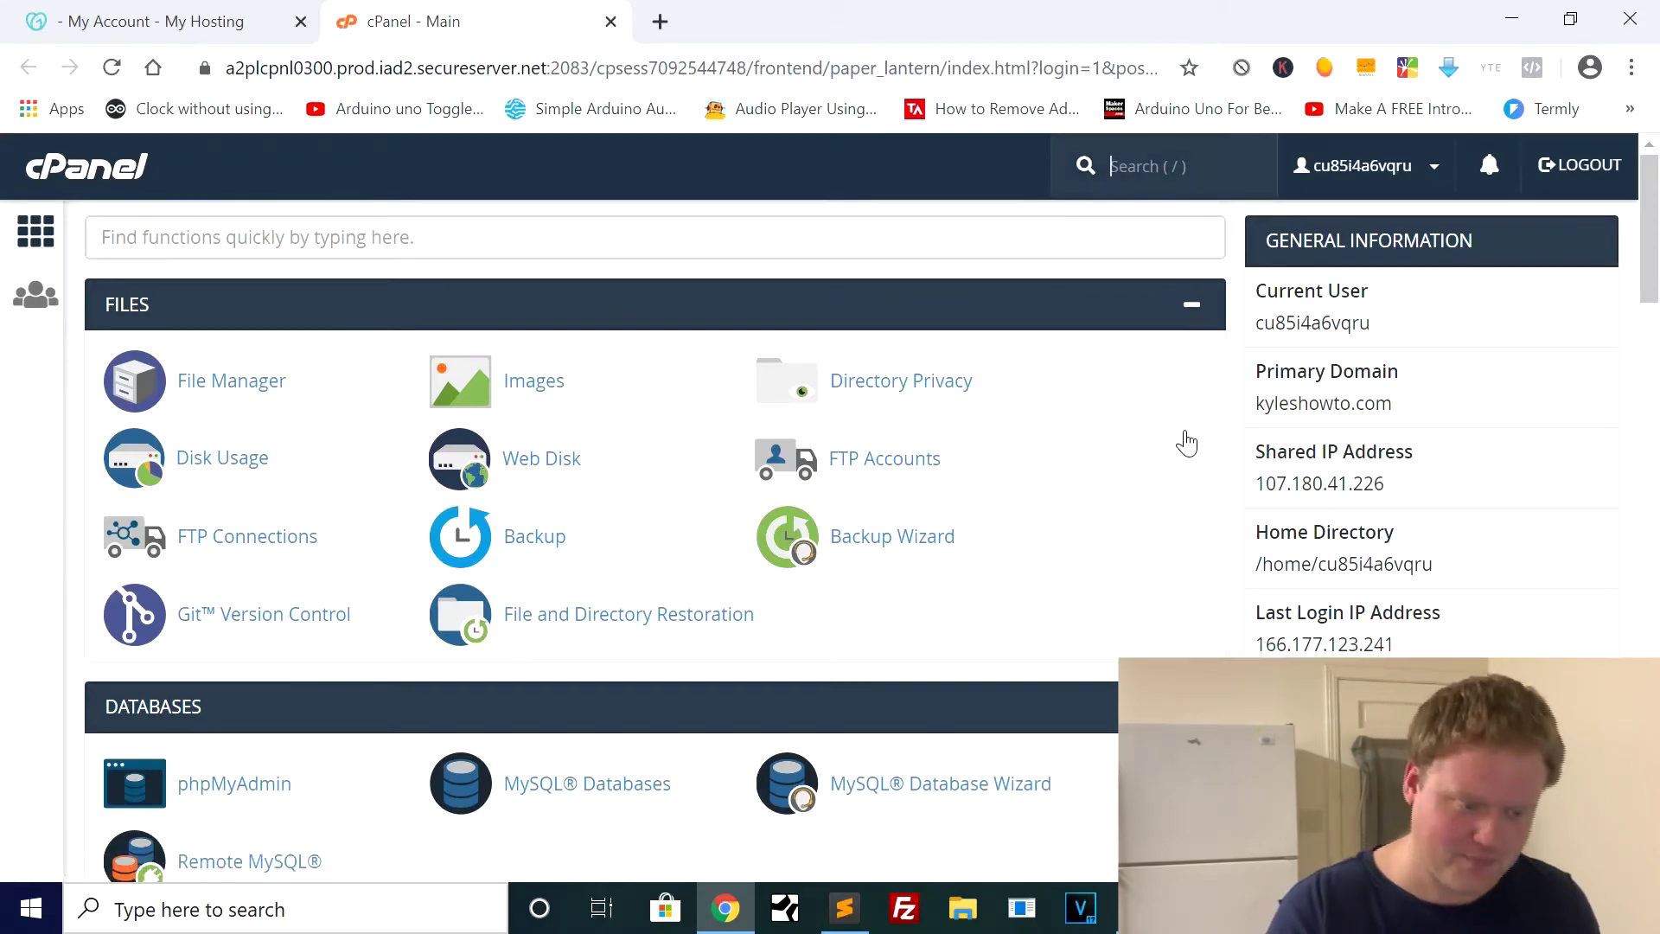
scroll(1186, 442, down, 4)
scroll(1187, 442, up, 4)
scroll(1187, 443, down, 2)
scroll(1186, 443, down, 6)
scroll(1187, 443, up, 8)
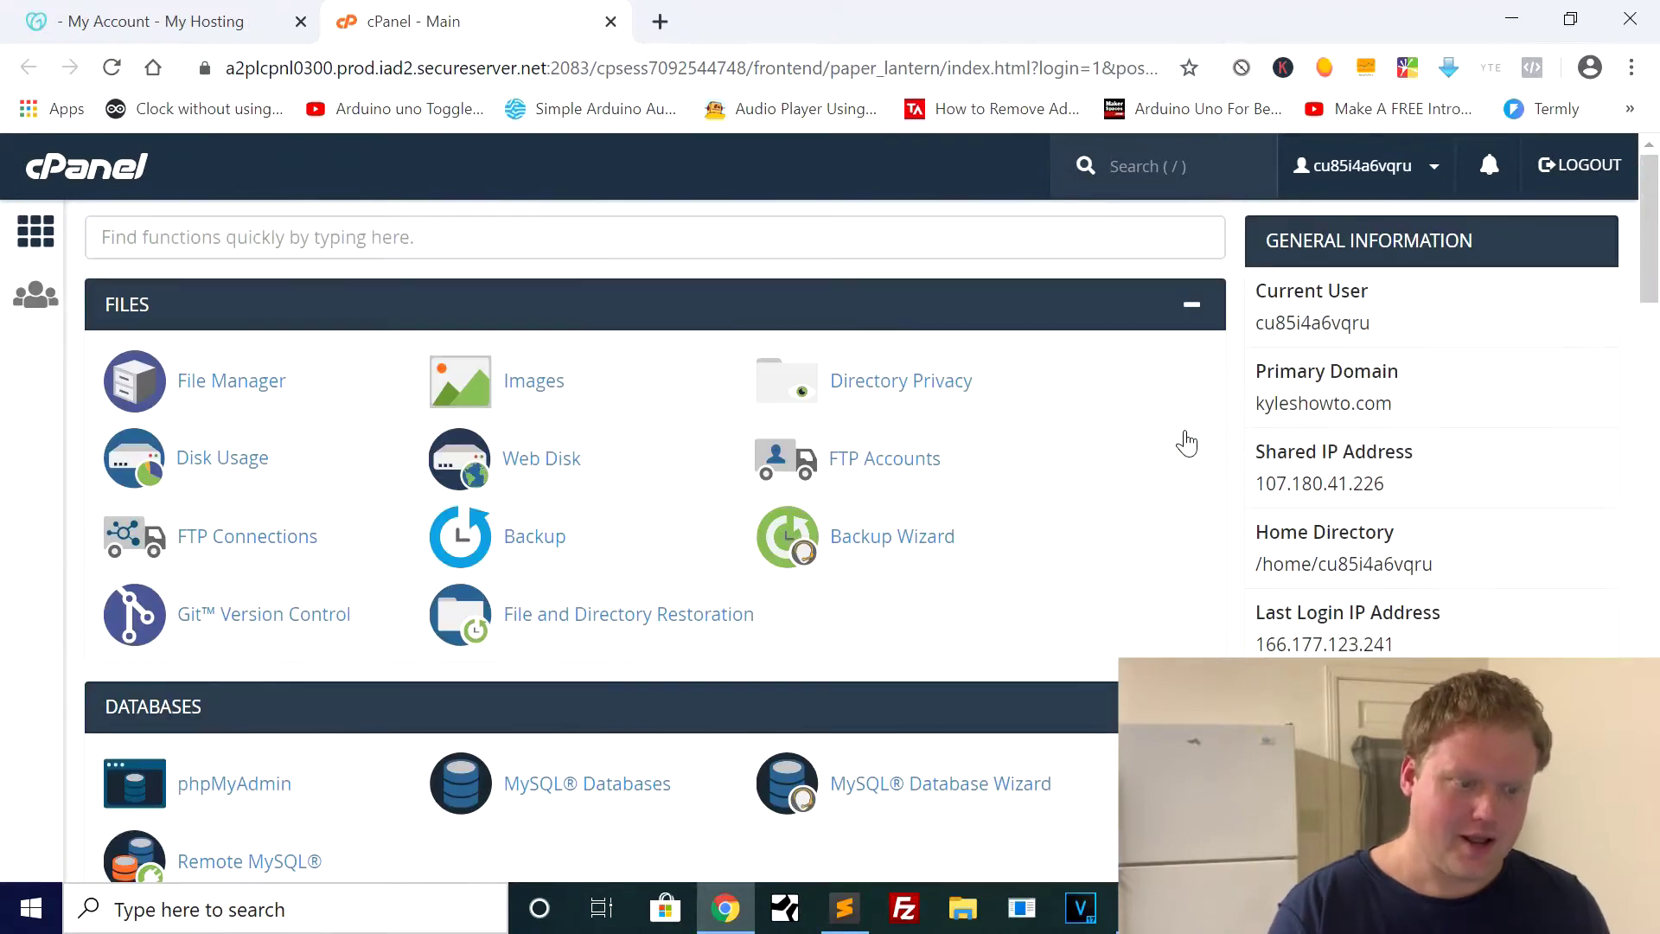
scroll(737, 649, down, 13)
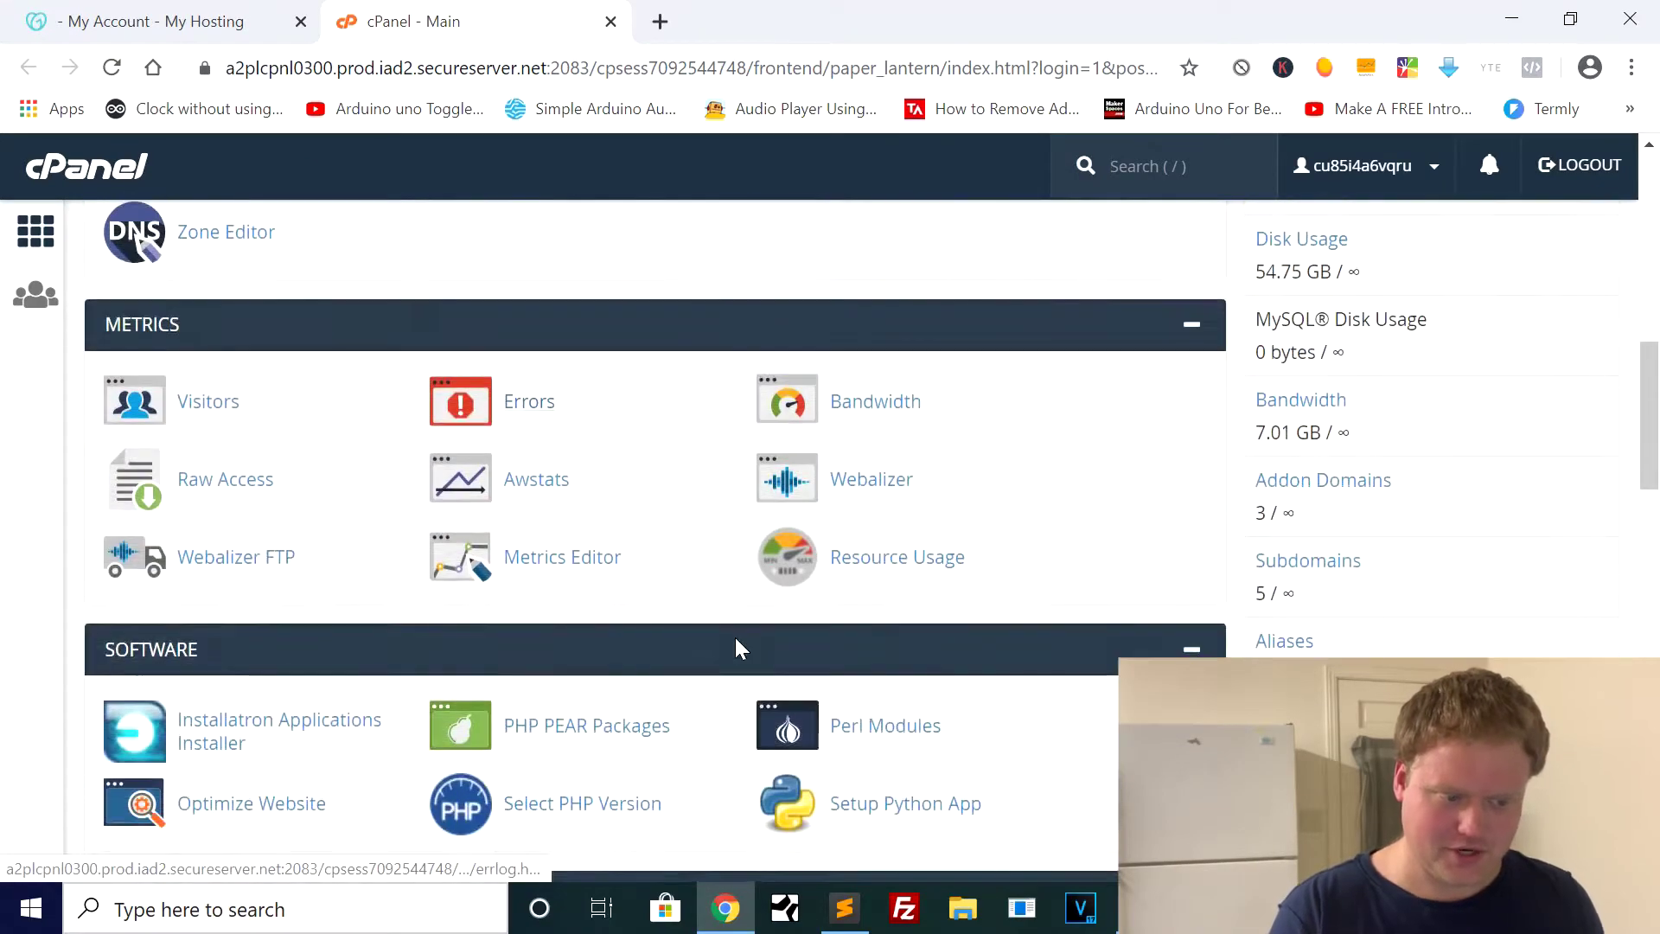
scroll(738, 649, down, 2)
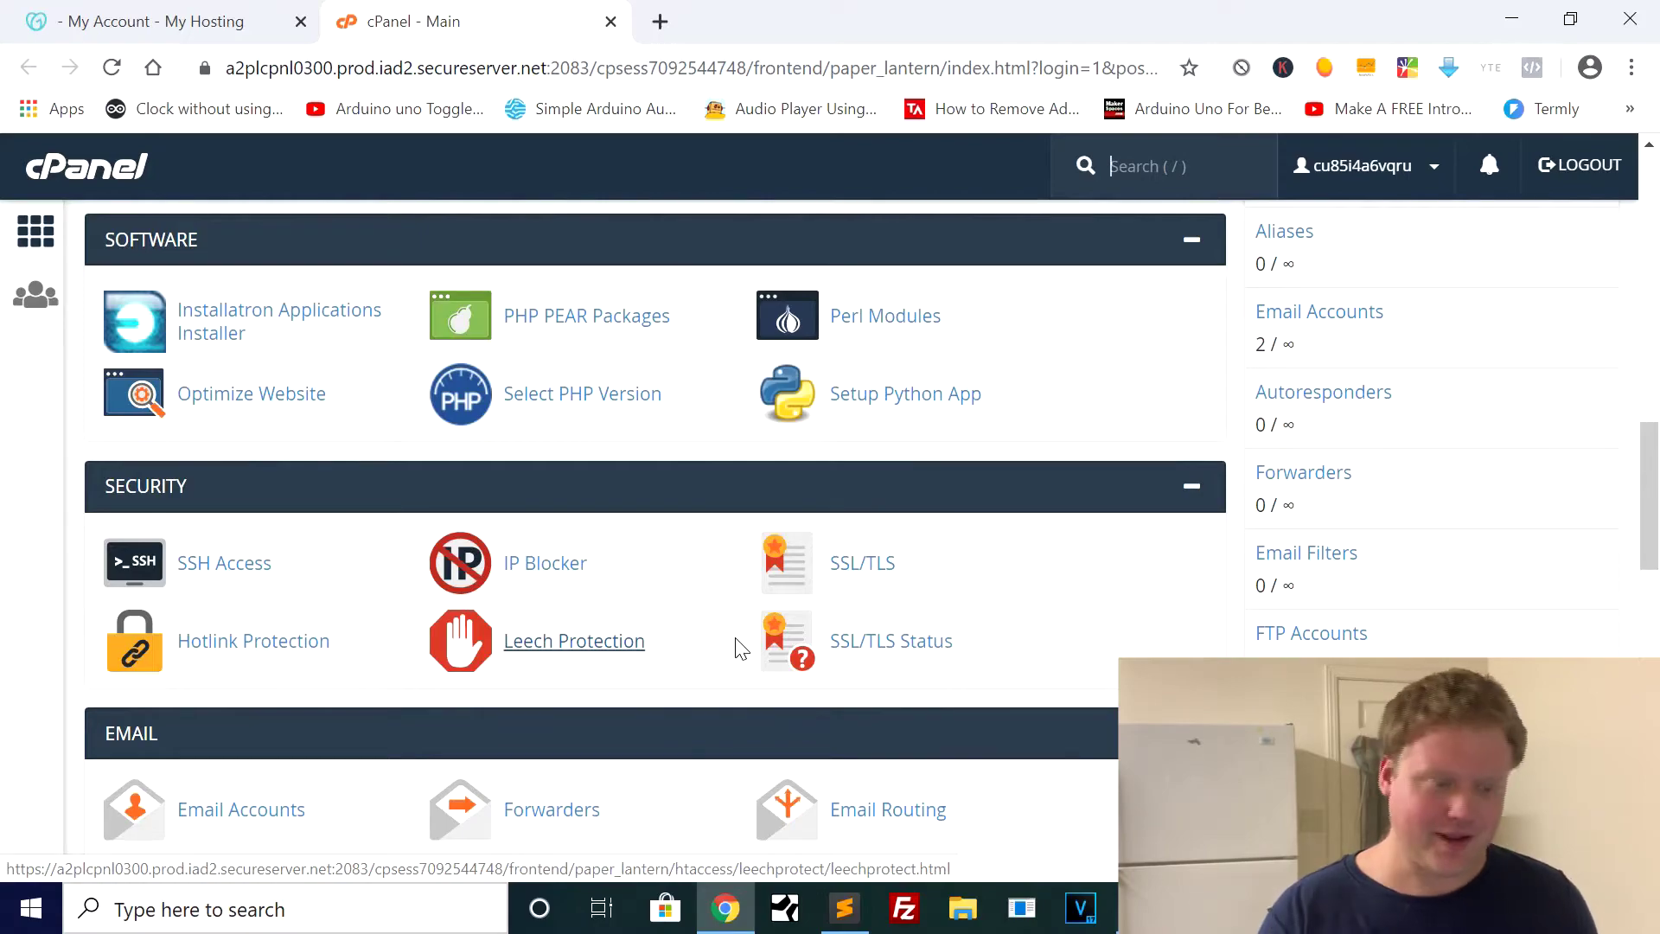
scroll(739, 649, down, 3)
scroll(740, 649, up, 10)
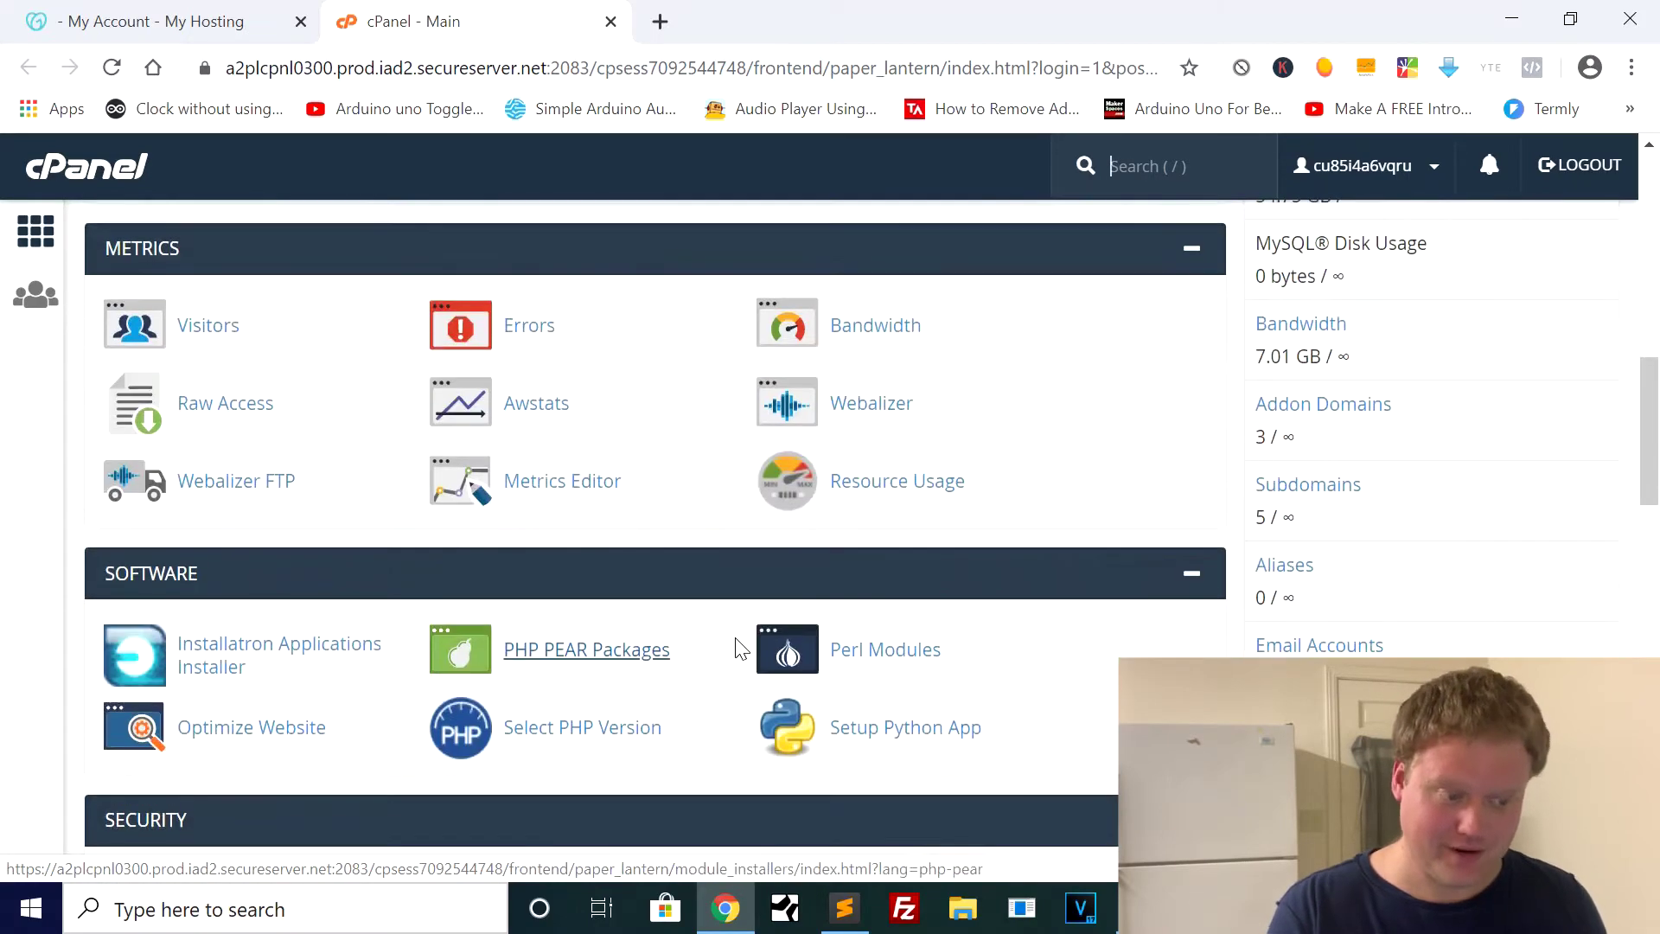
scroll(740, 648, up, 4)
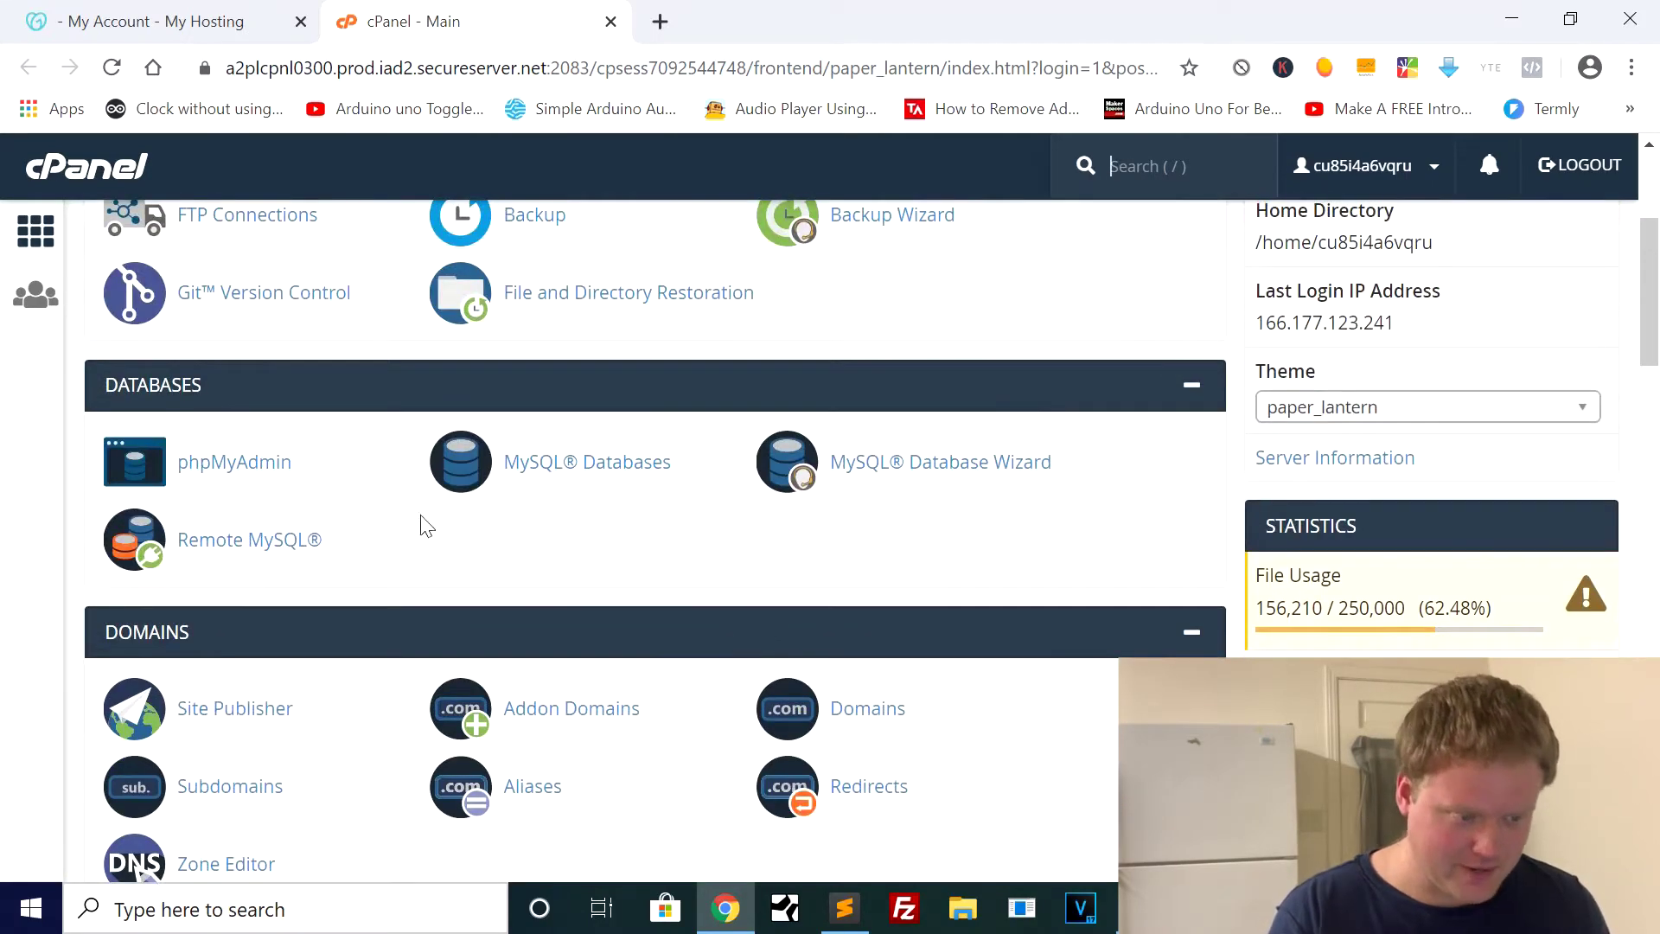
scroll(290, 495, up, 5)
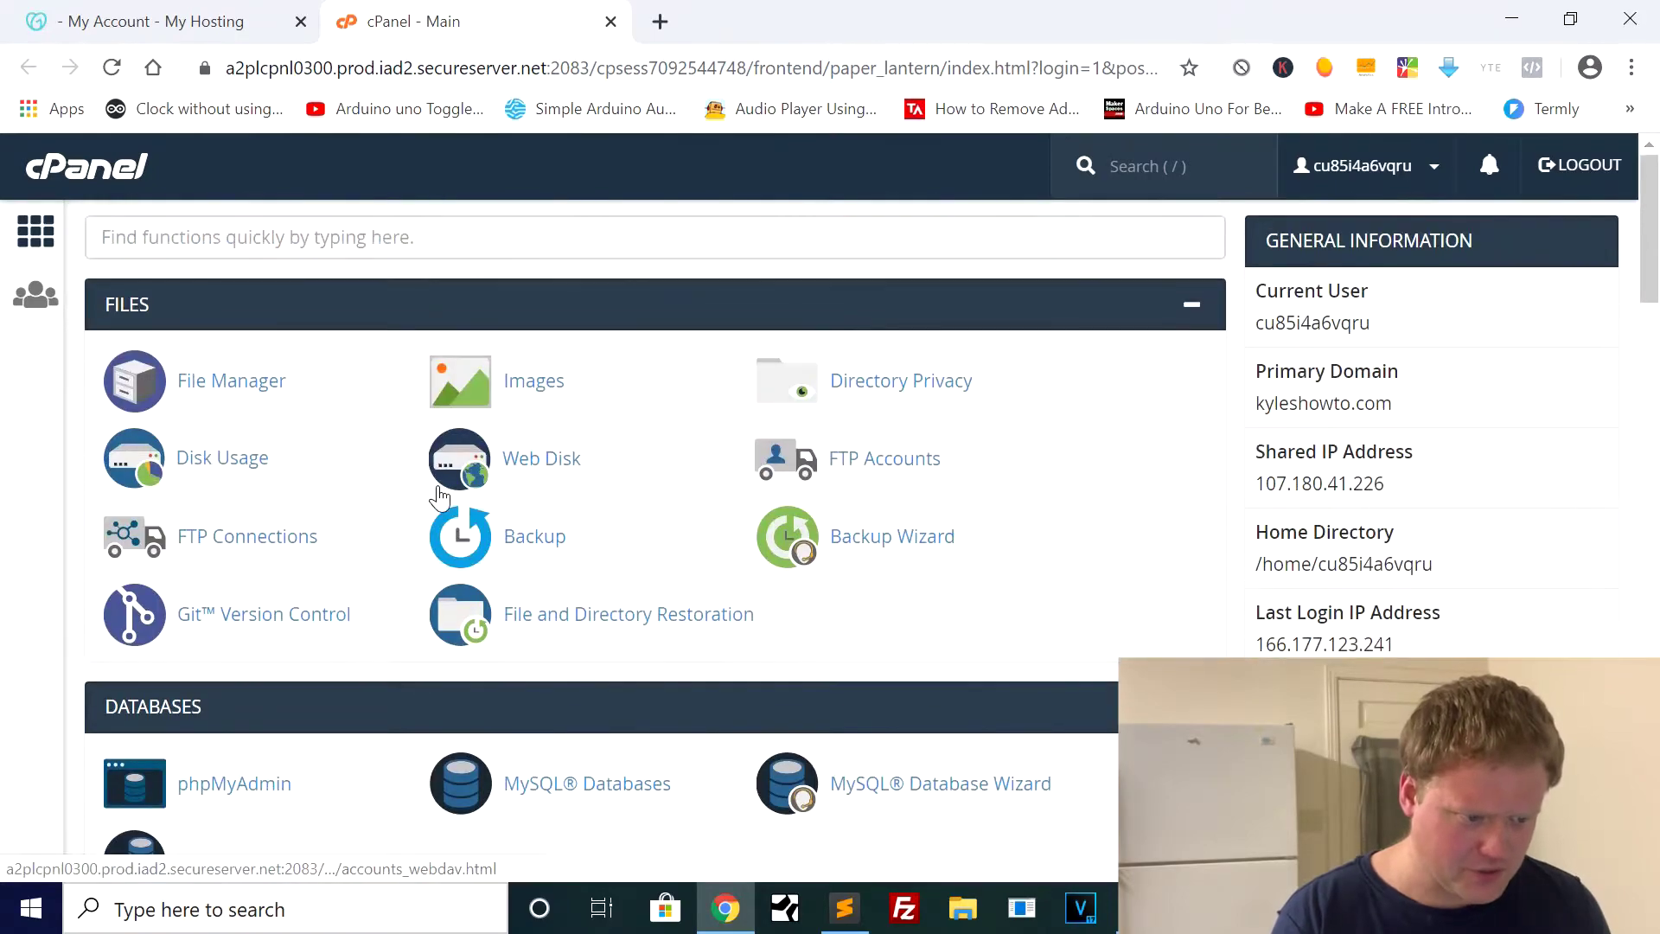
- Open WordPress in Installatron and examine the list of installed applications, including the Sample Websites installation
scroll(438, 496, down, 8)
scroll(438, 496, down, 12)
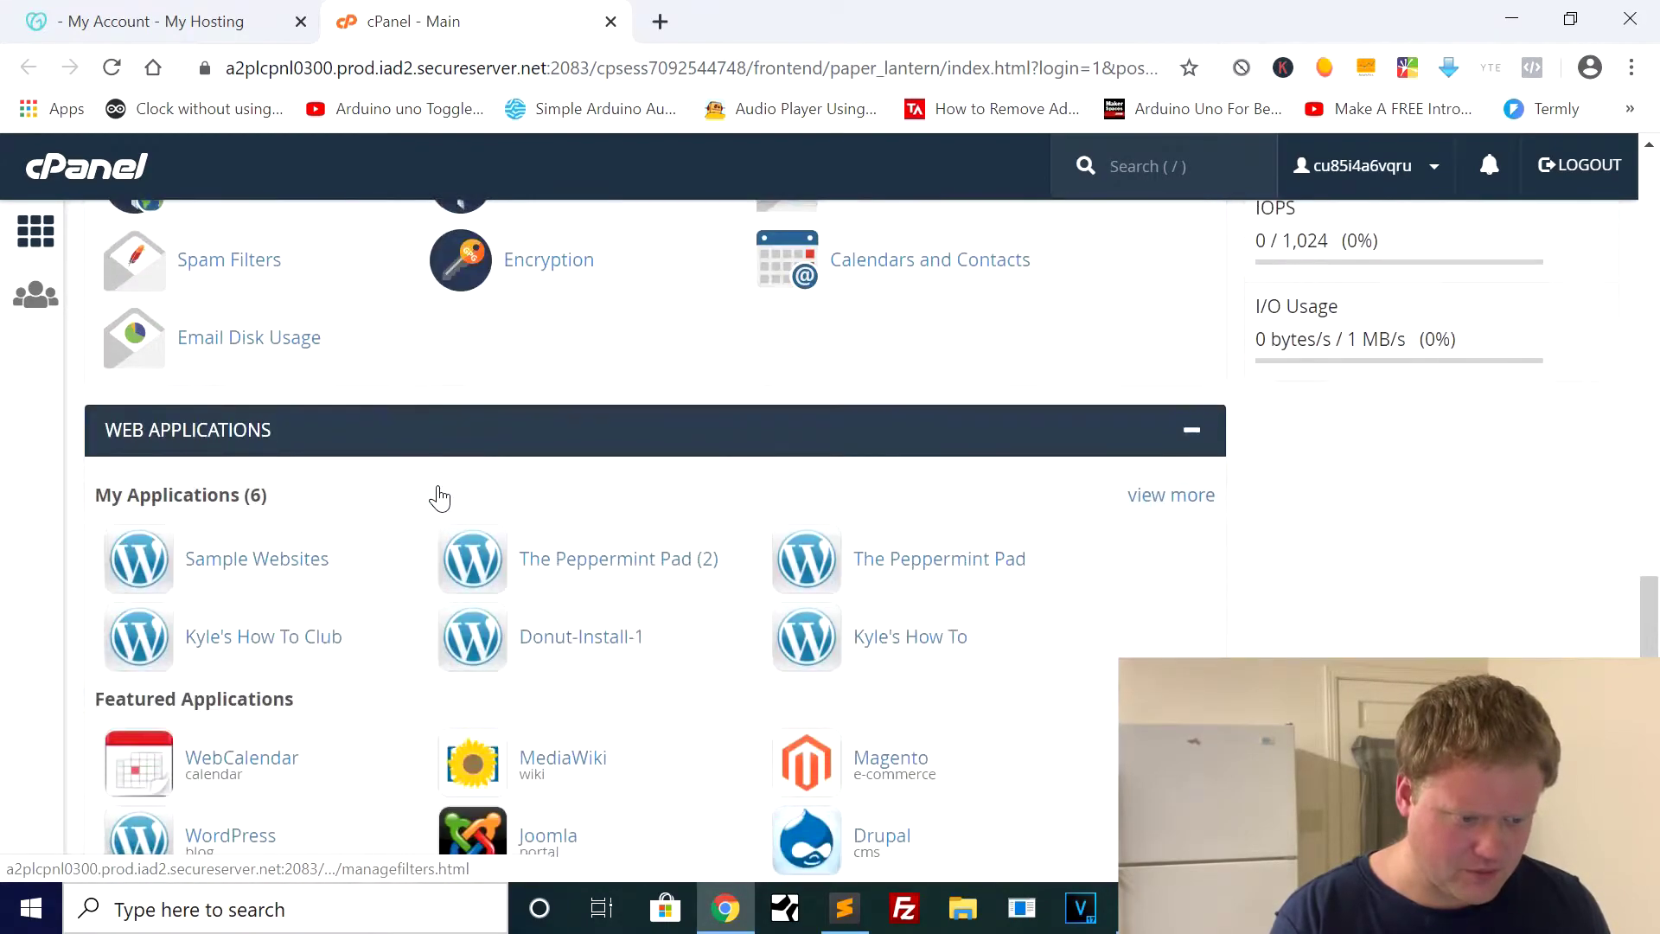
click(261, 694)
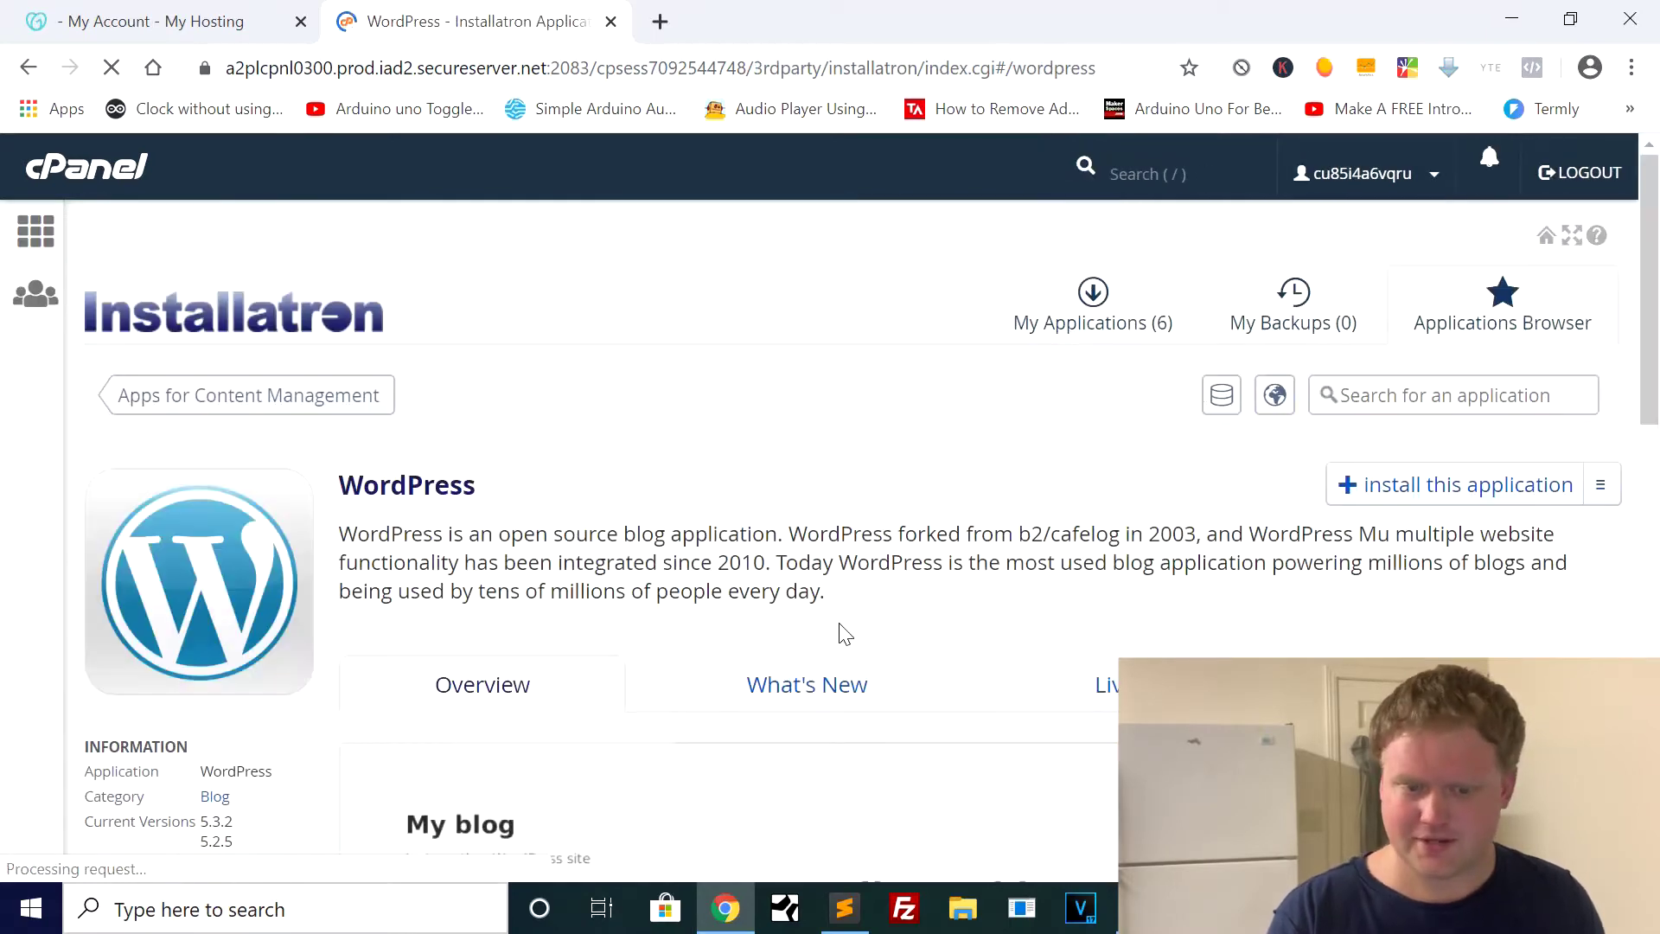
click(1094, 317)
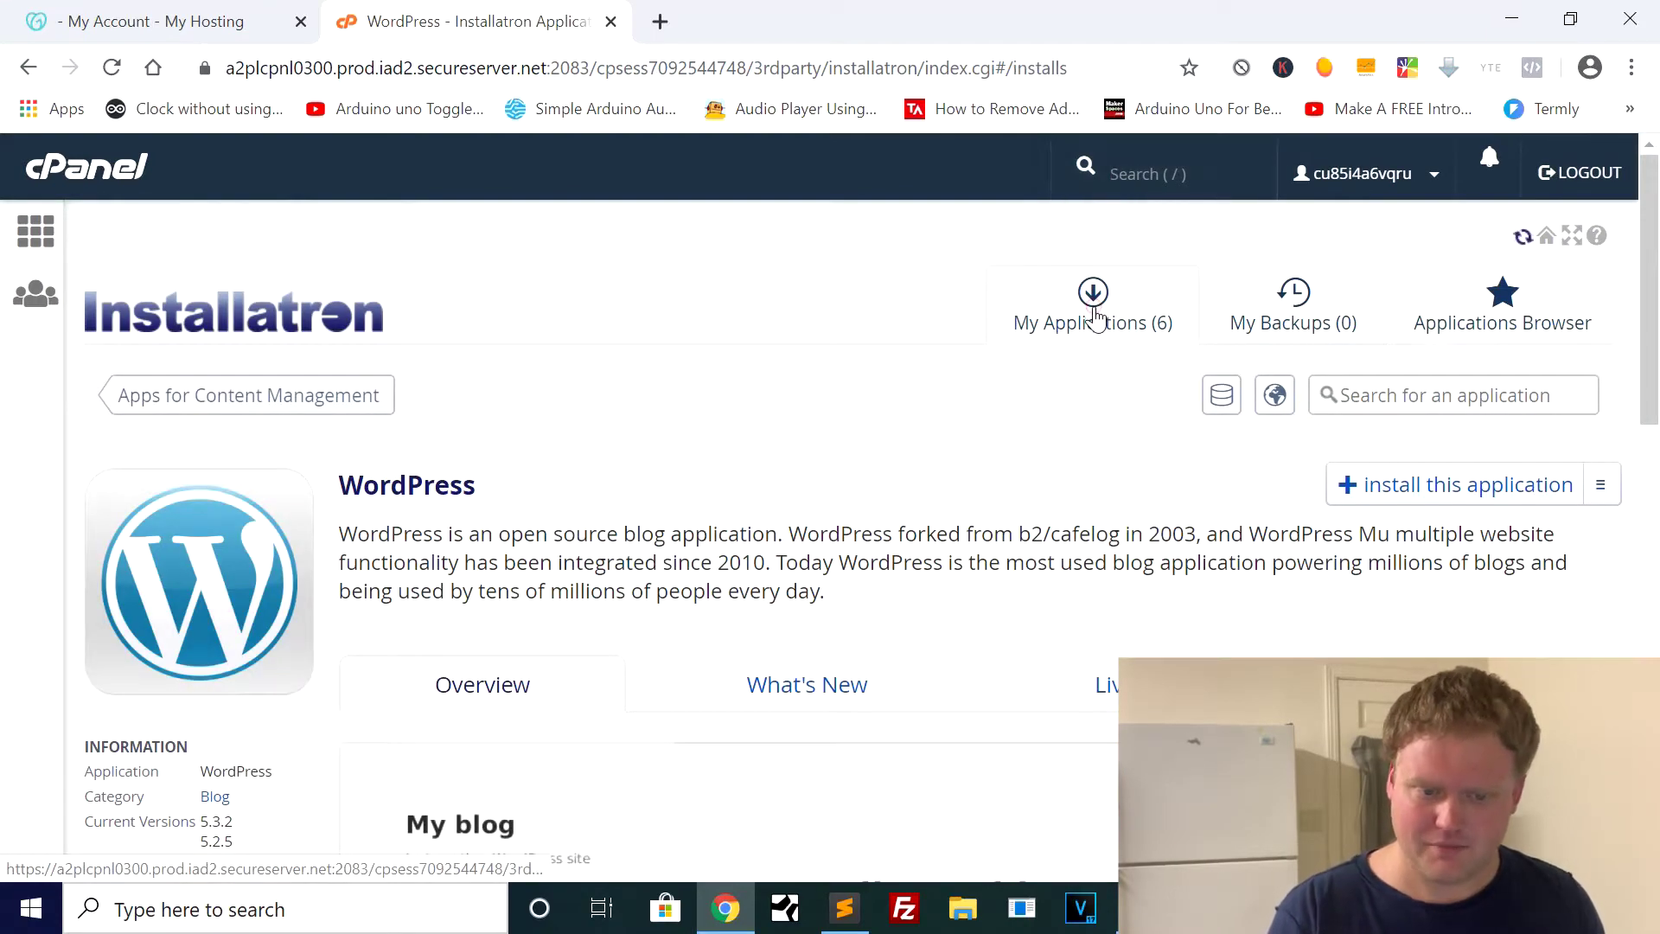
scroll(948, 643, down, 14)
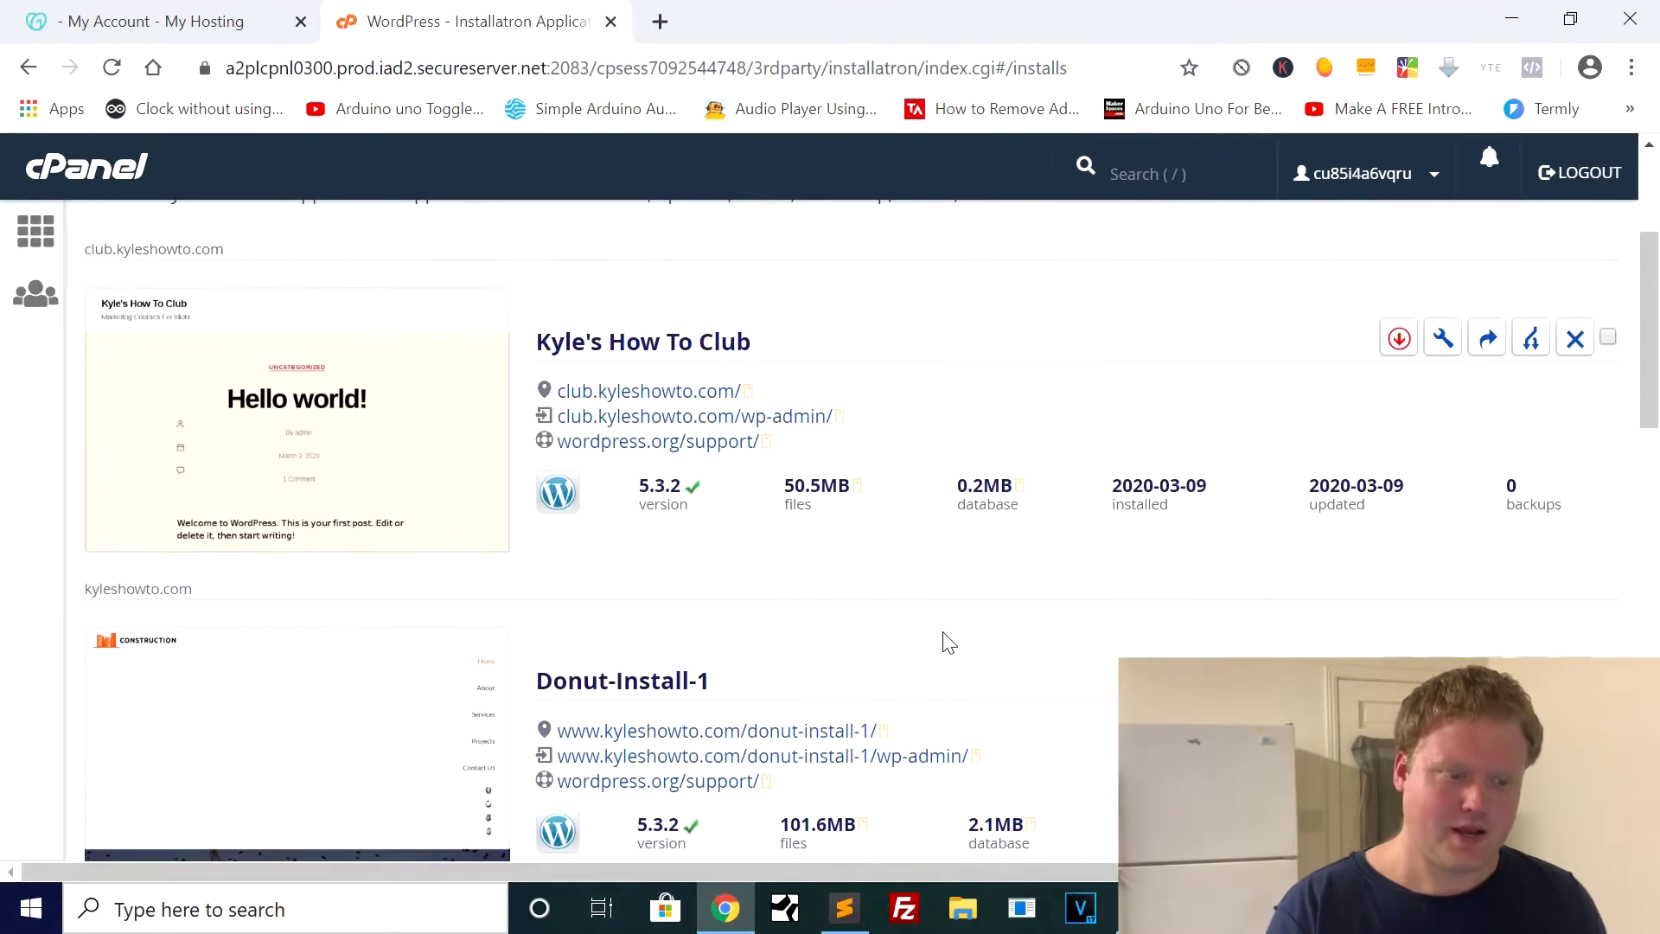
scroll(949, 642, down, 8)
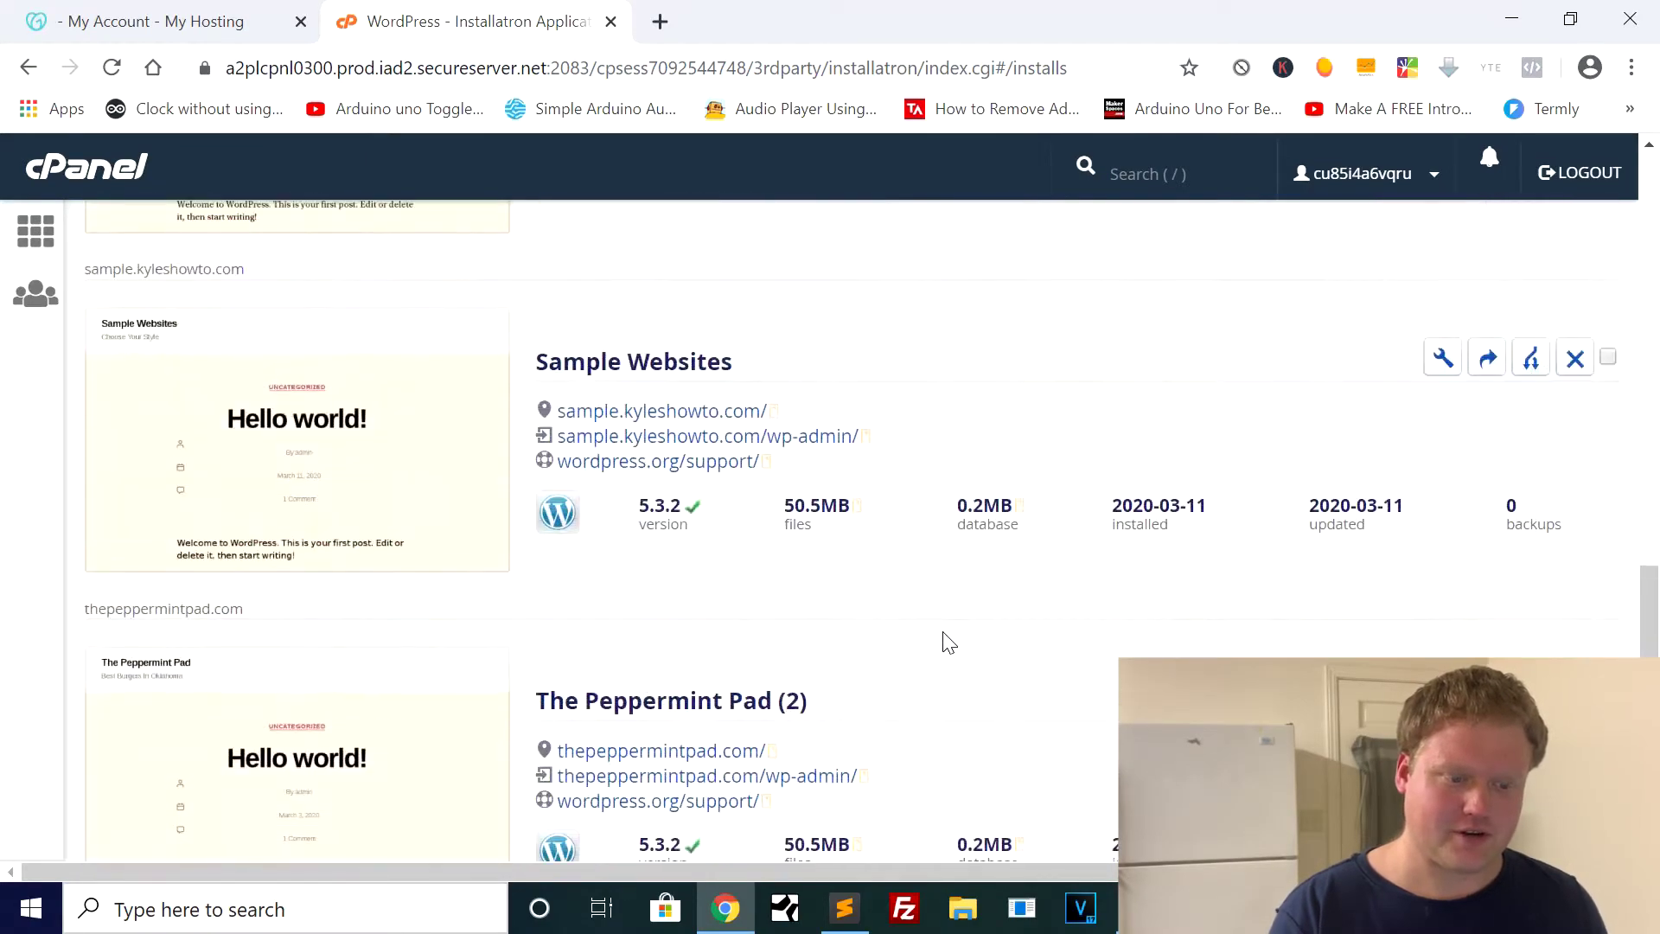
scroll(949, 643, up, 10)
scroll(949, 643, up, 2)
scroll(949, 642, down, 6)
scroll(949, 642, down, 2)
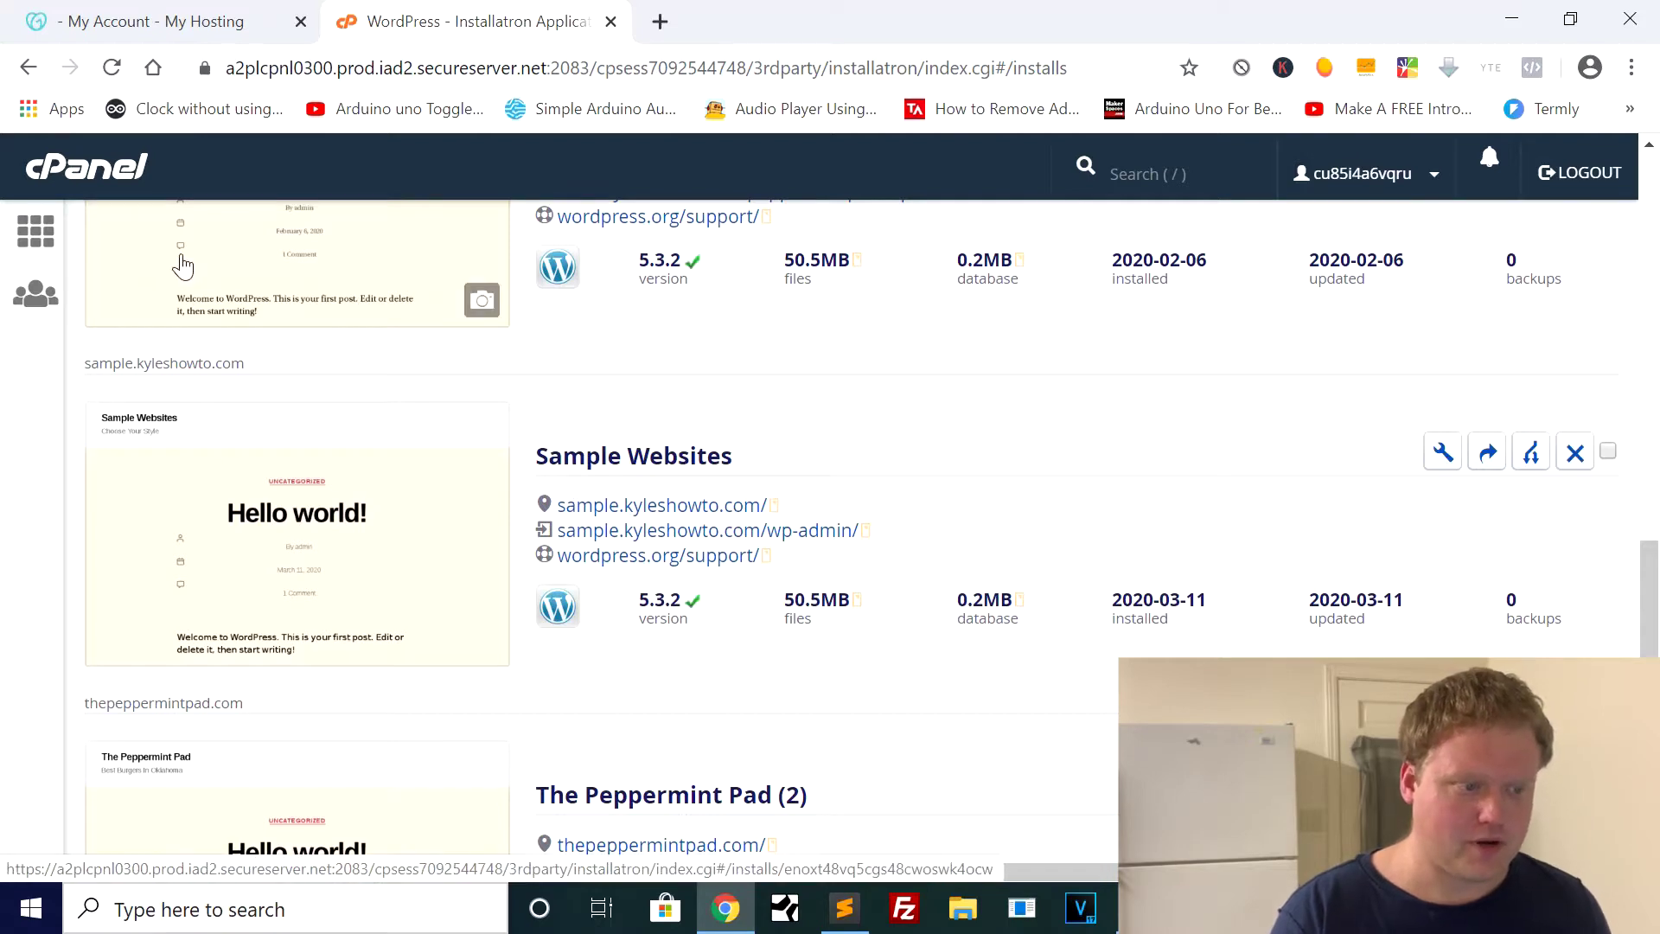
- Return to the cPanel home page, launch File Manager and enter the public_html folder
click(35, 230)
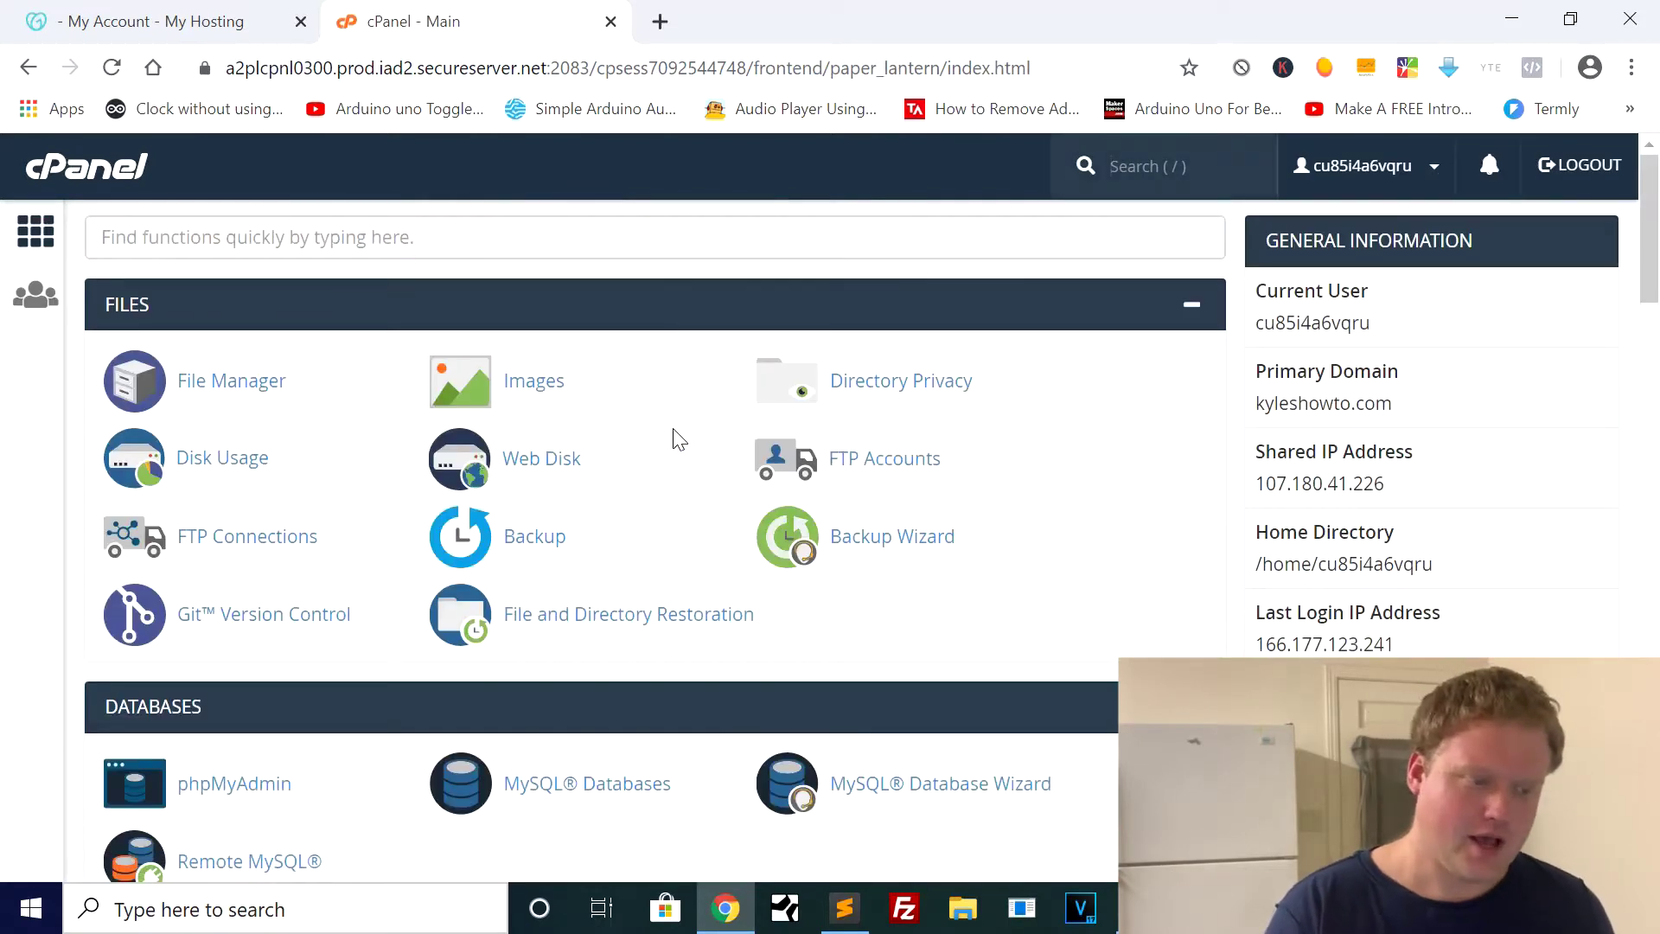
click(273, 385)
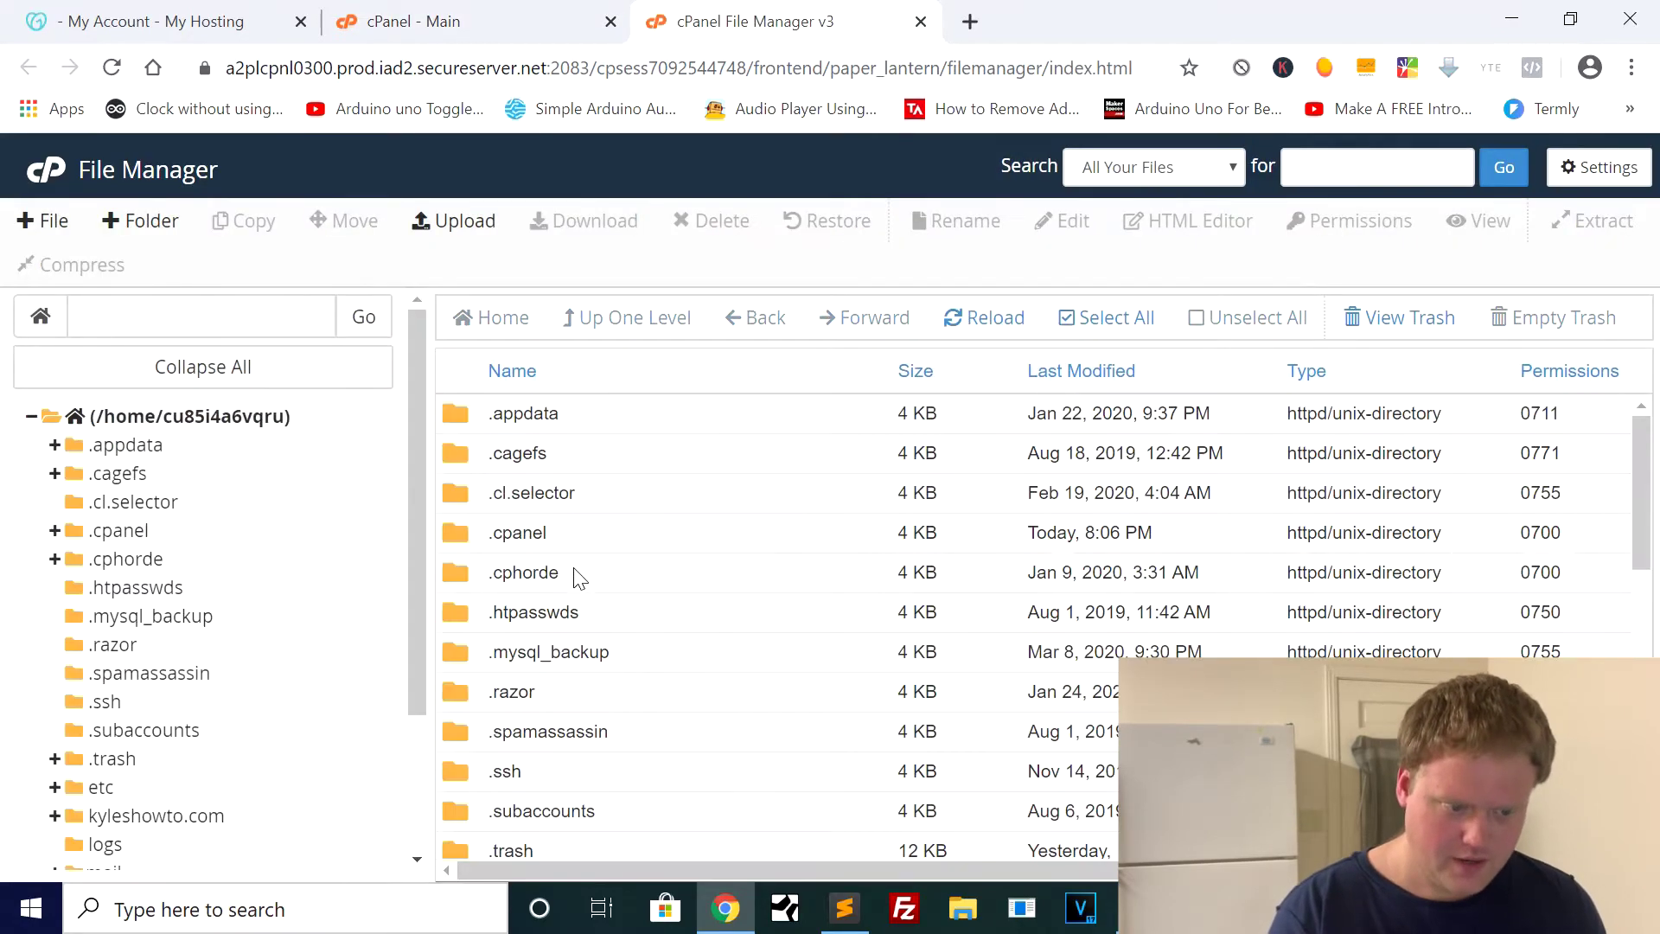
scroll(580, 578, down, 5)
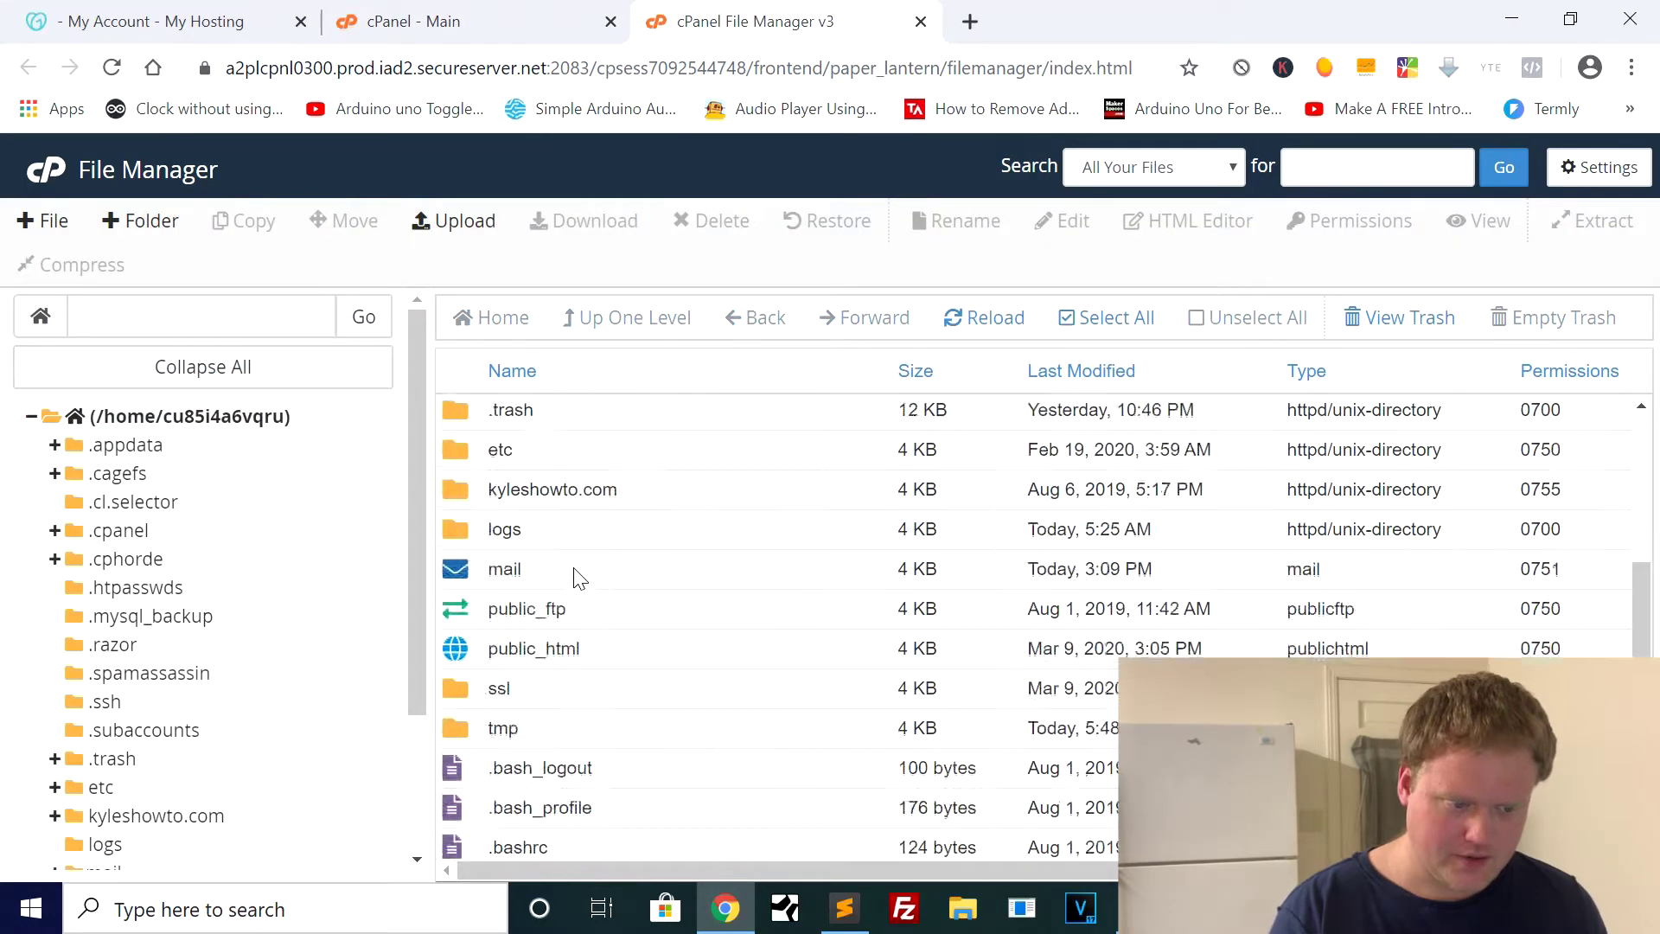
double_click(454, 655)
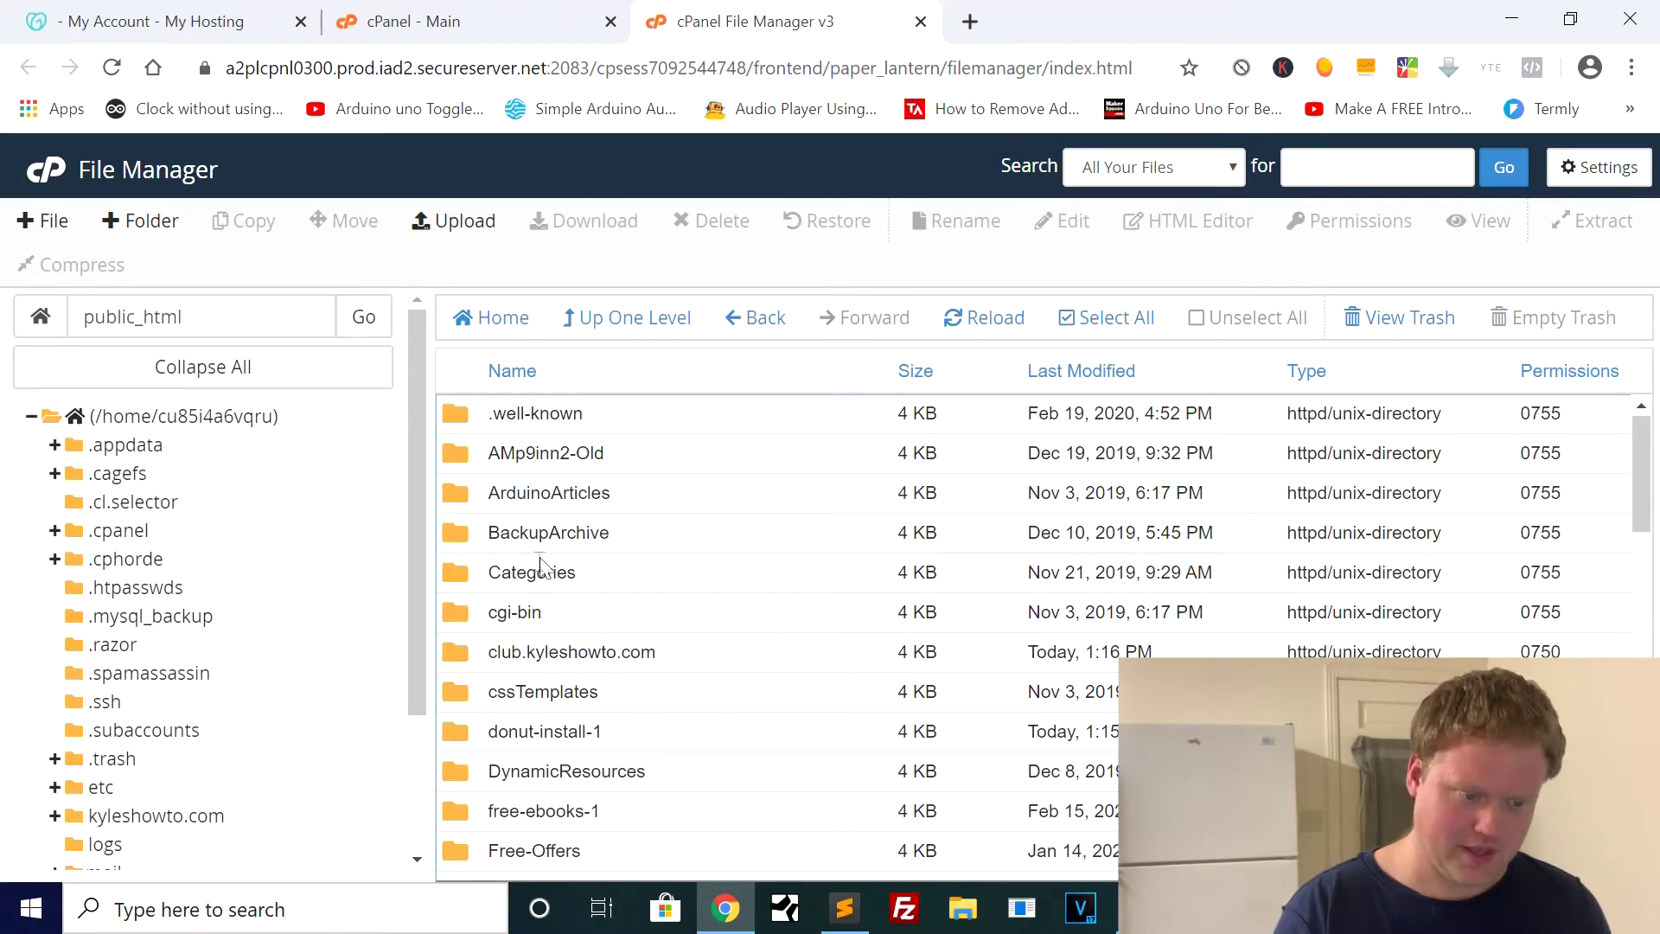
- Open the sample.kyleshowto.com folder inside public_html
scroll(552, 711, down, 5)
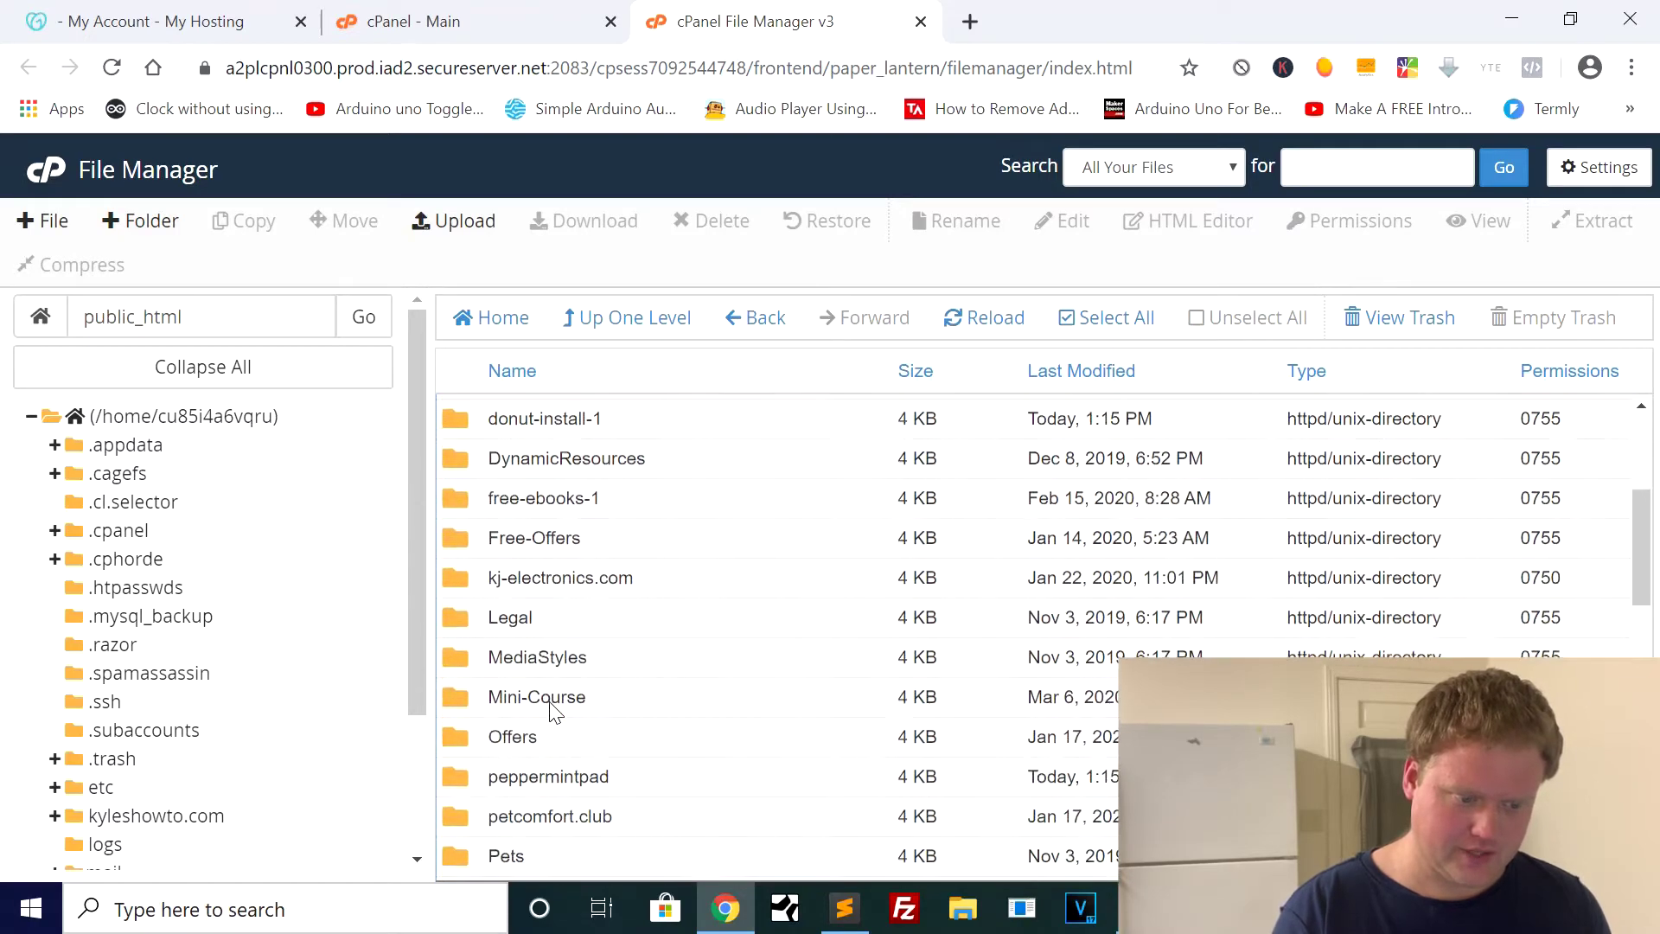
scroll(552, 711, down, 5)
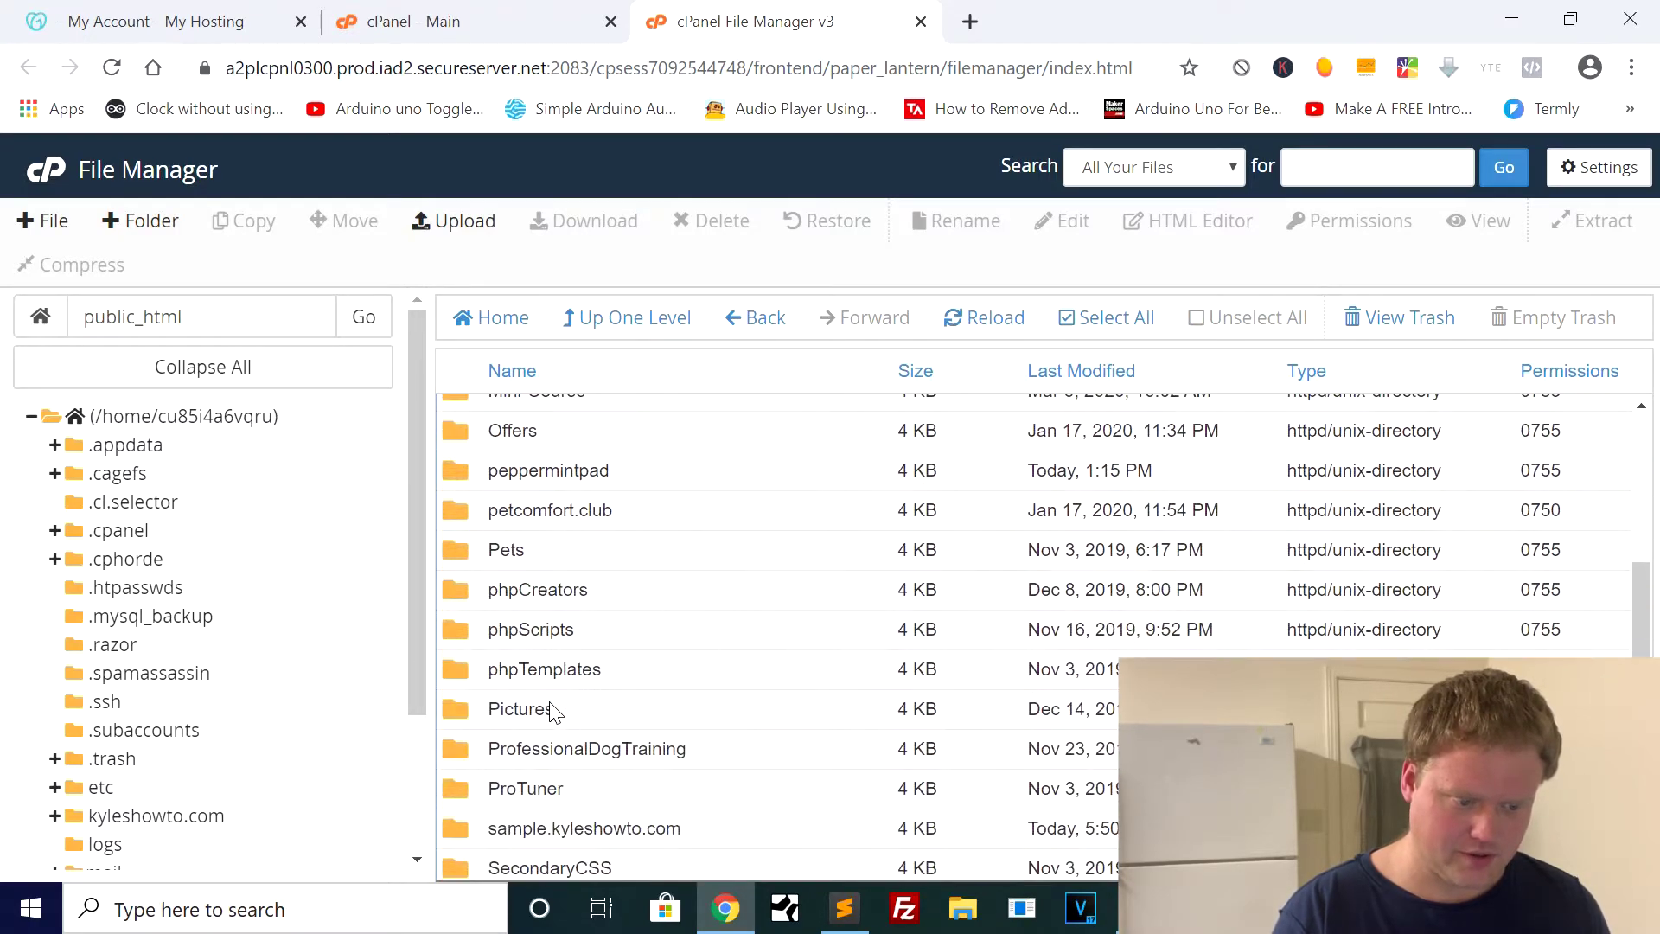
scroll(552, 711, down, 3)
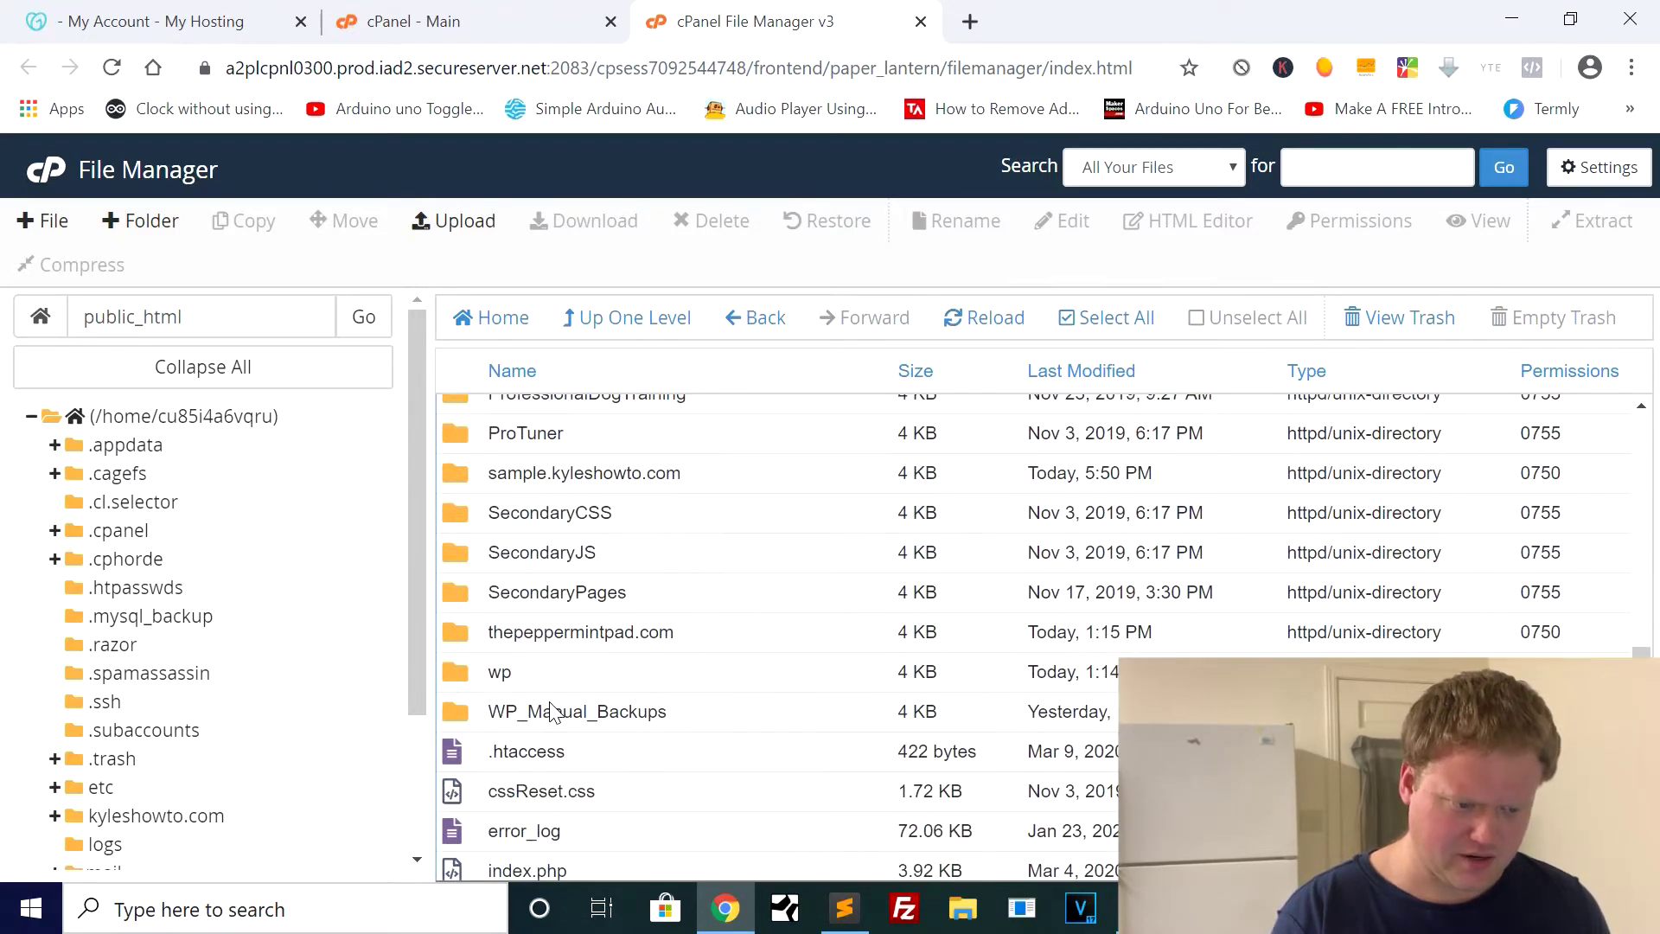
scroll(552, 711, up, 3)
click(465, 676)
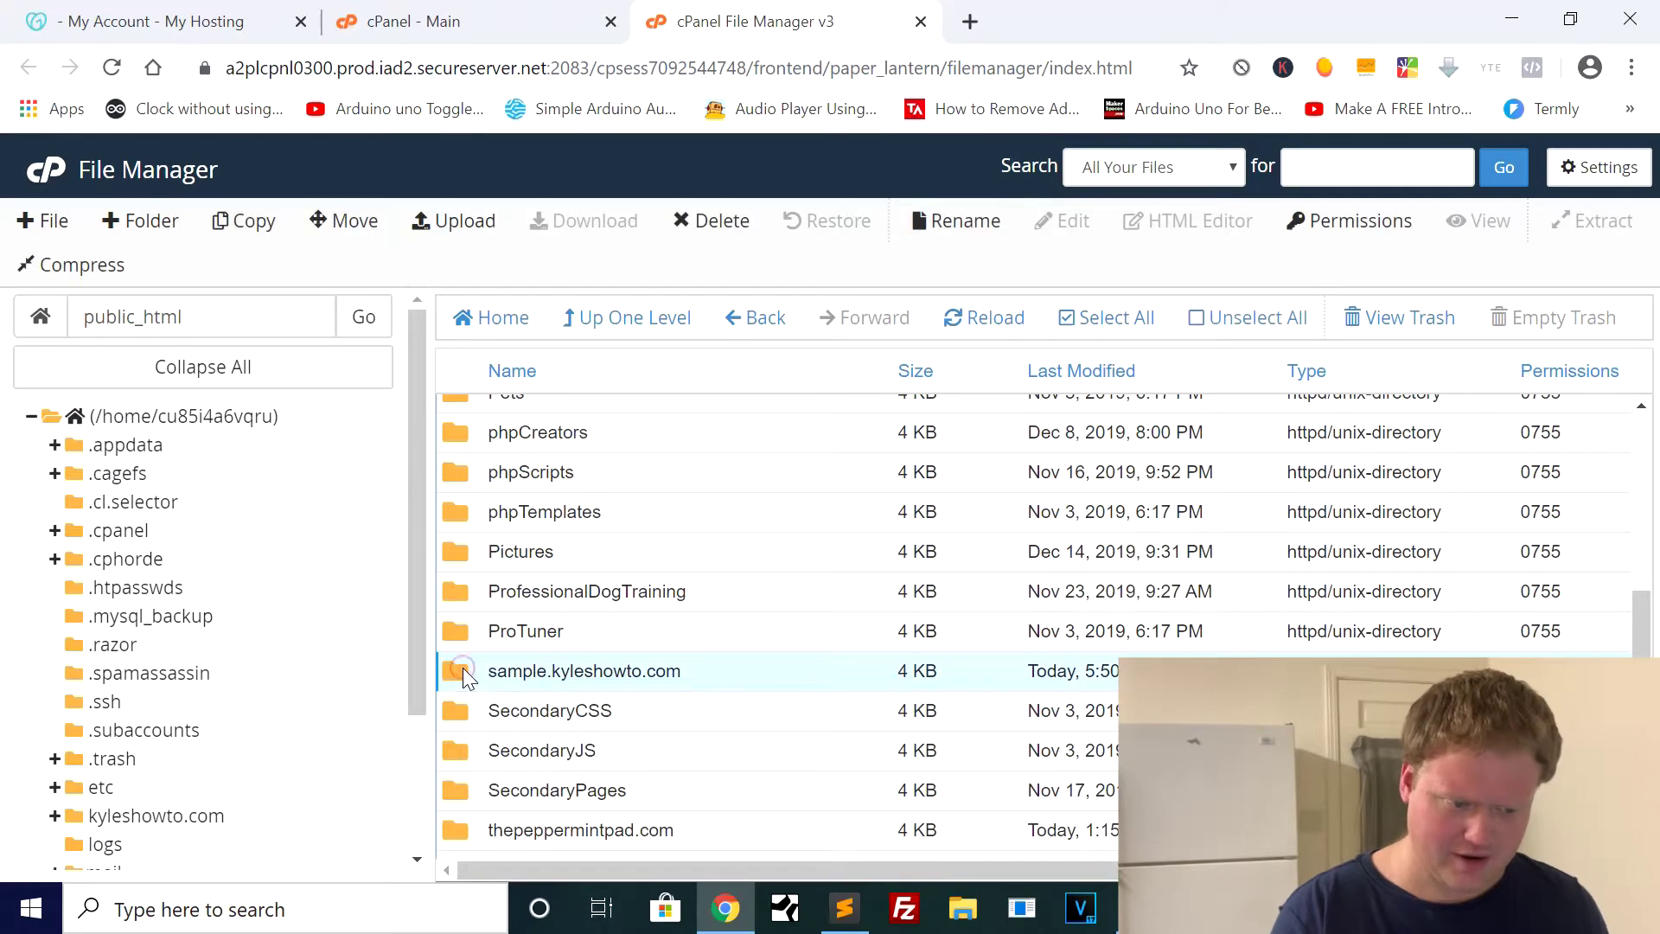
double_click(463, 671)
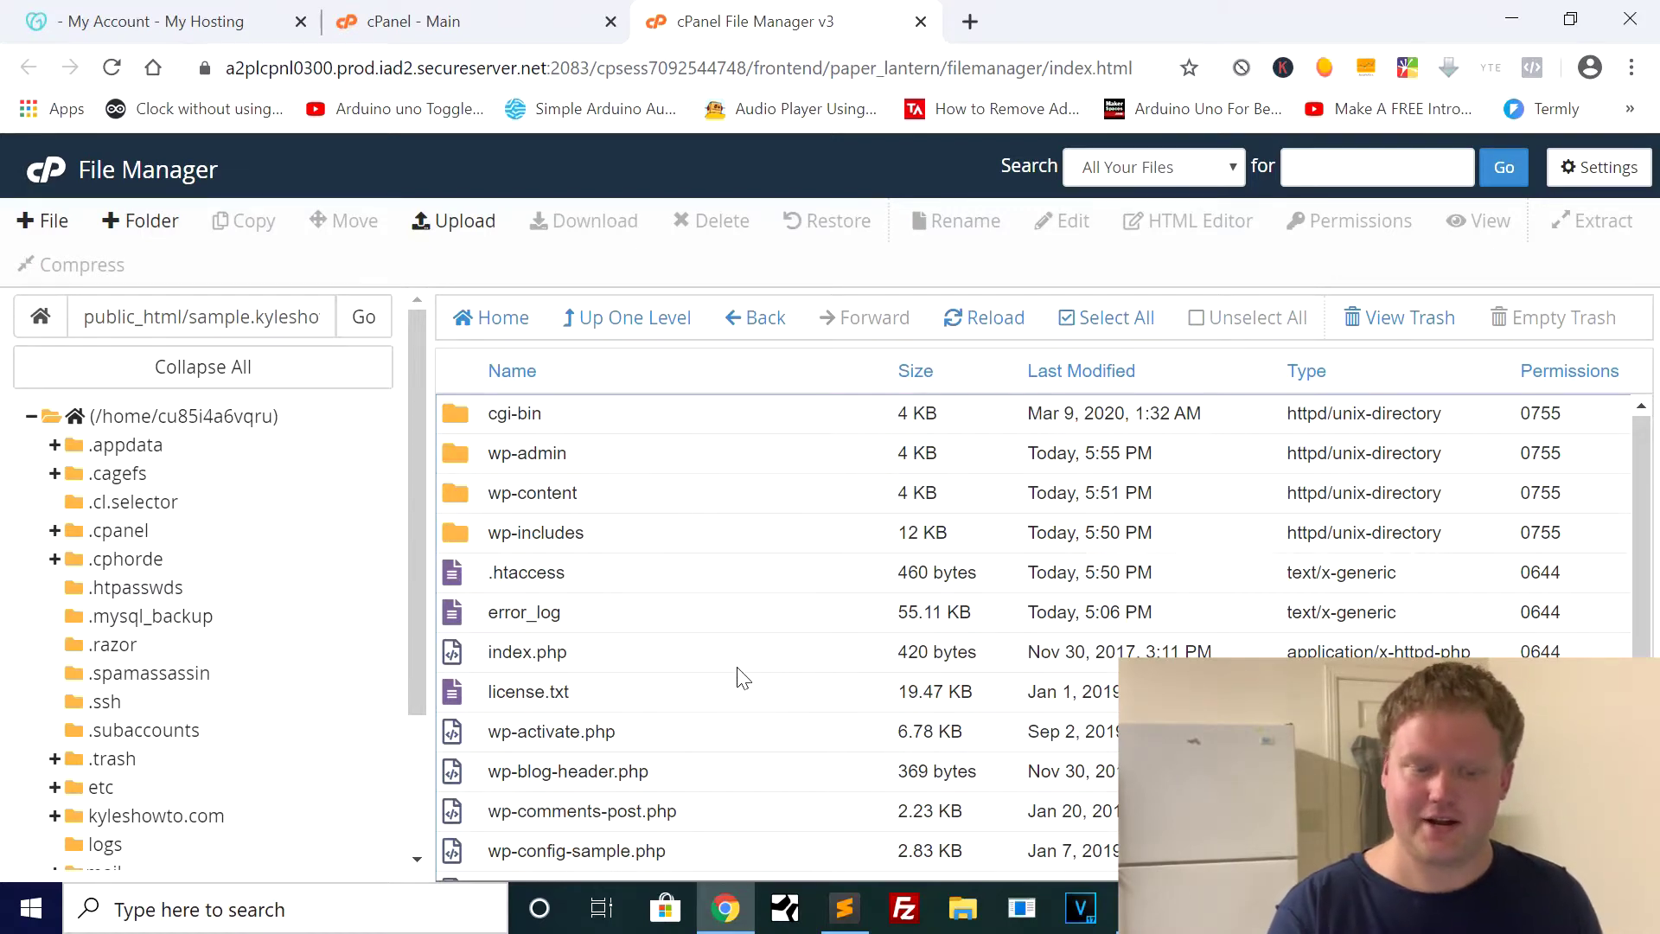
- Compress everything in the sample.kyleshowto.com folder into a Zip Archive and reload the file list
click(1106, 329)
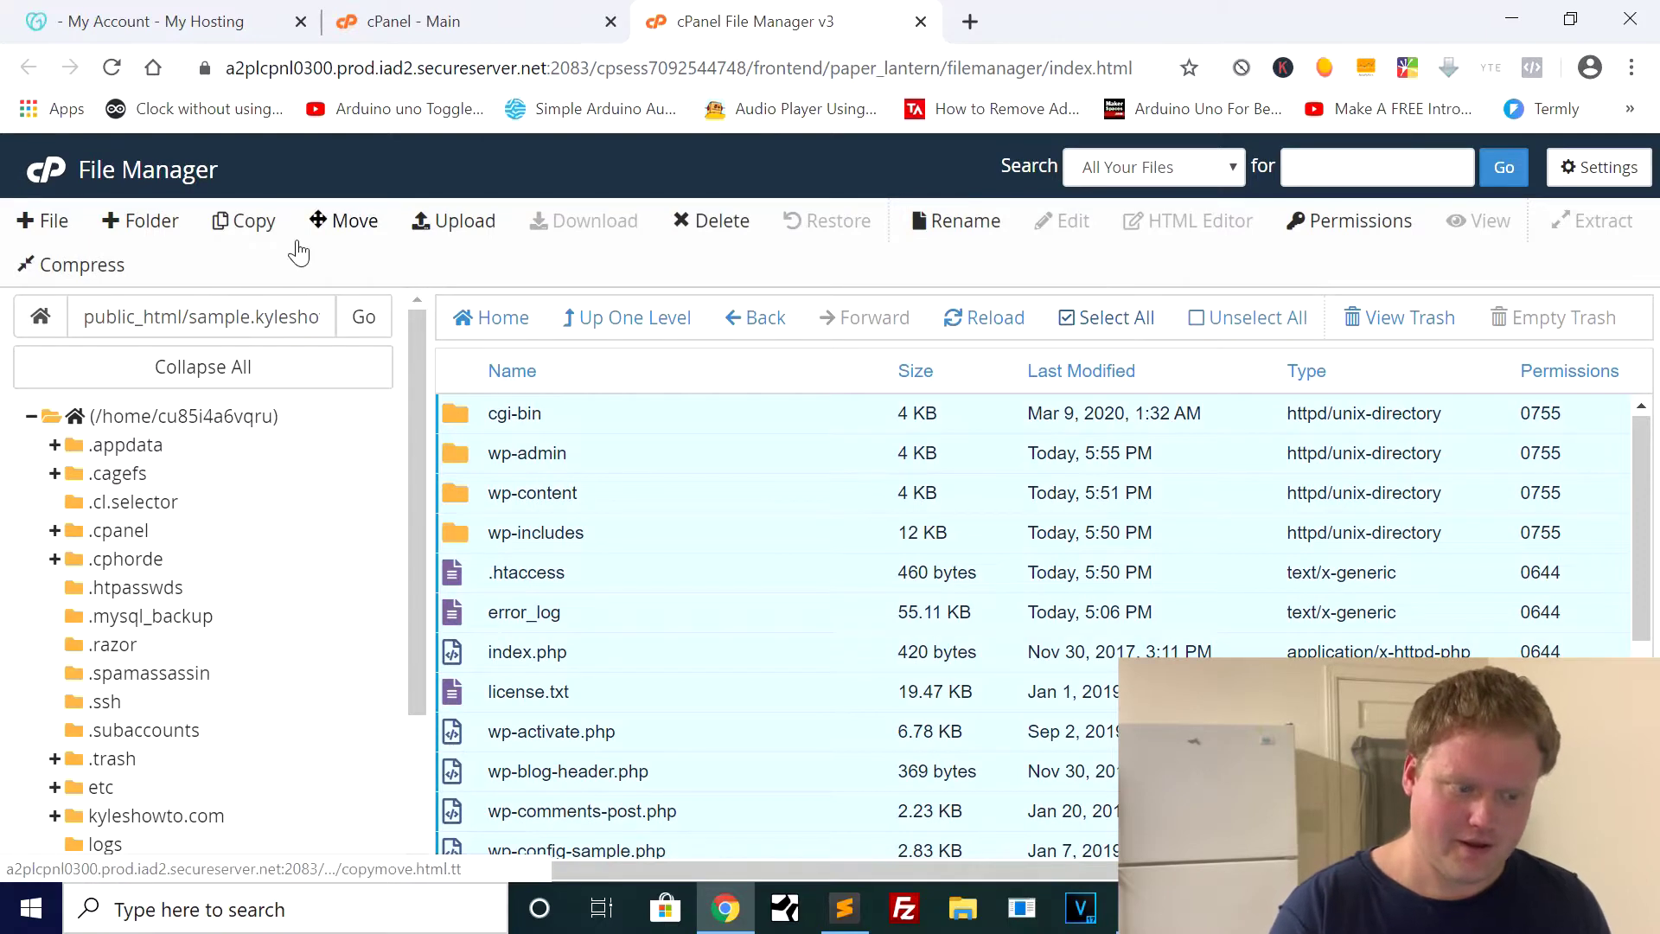
click(87, 266)
click(564, 391)
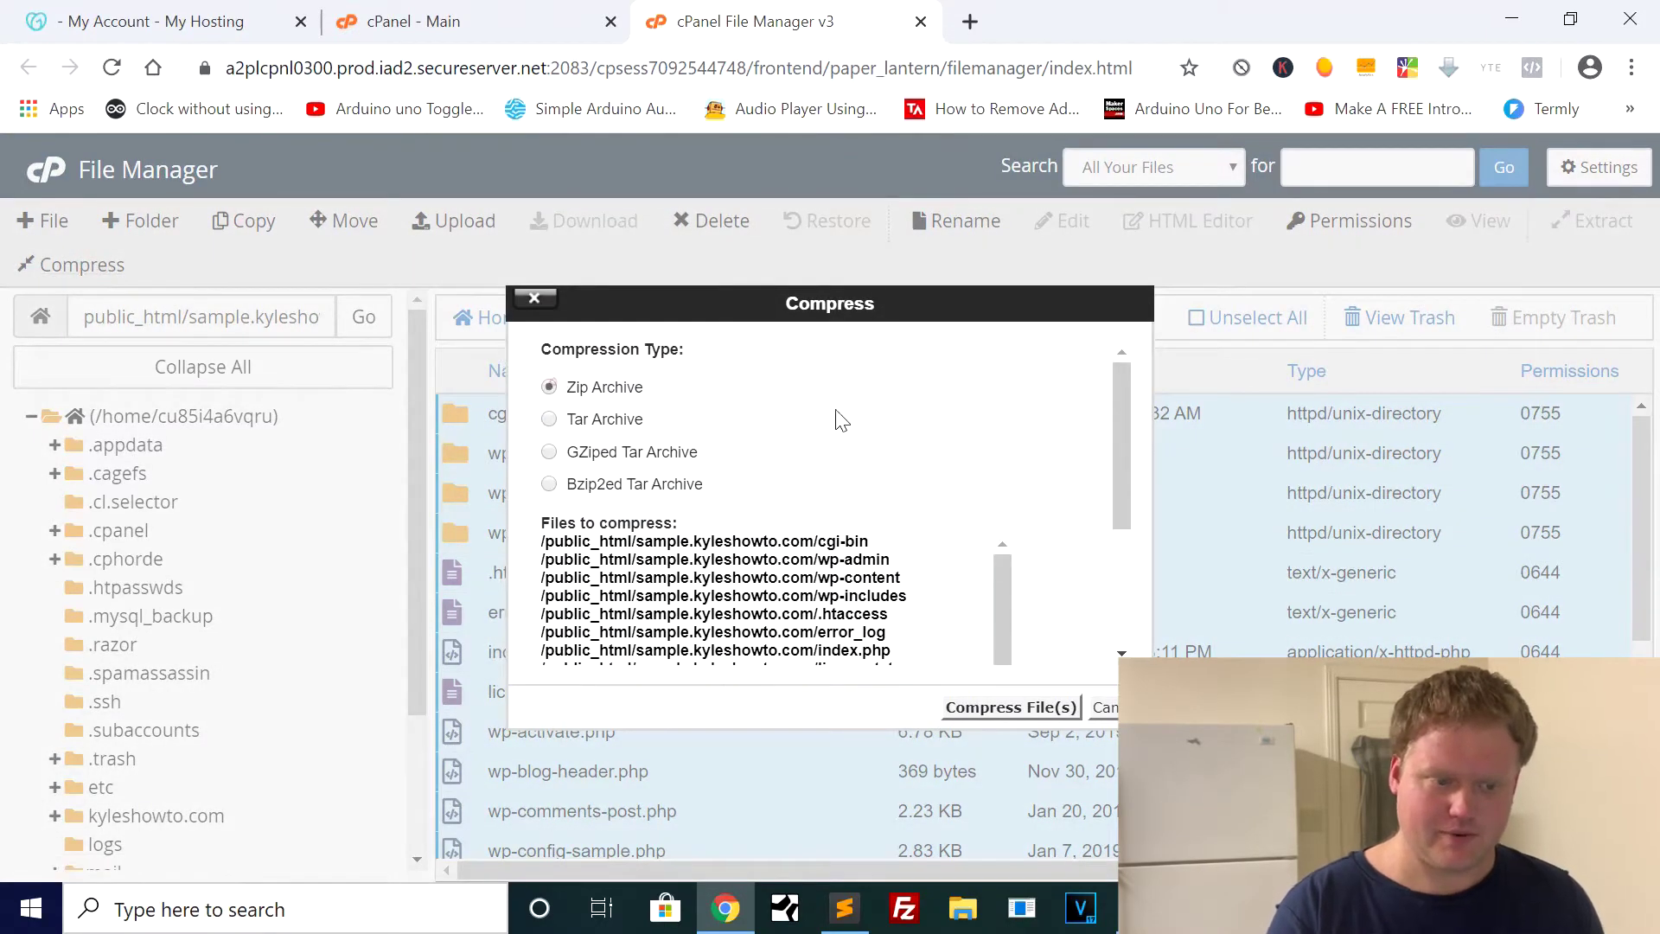
click(1026, 710)
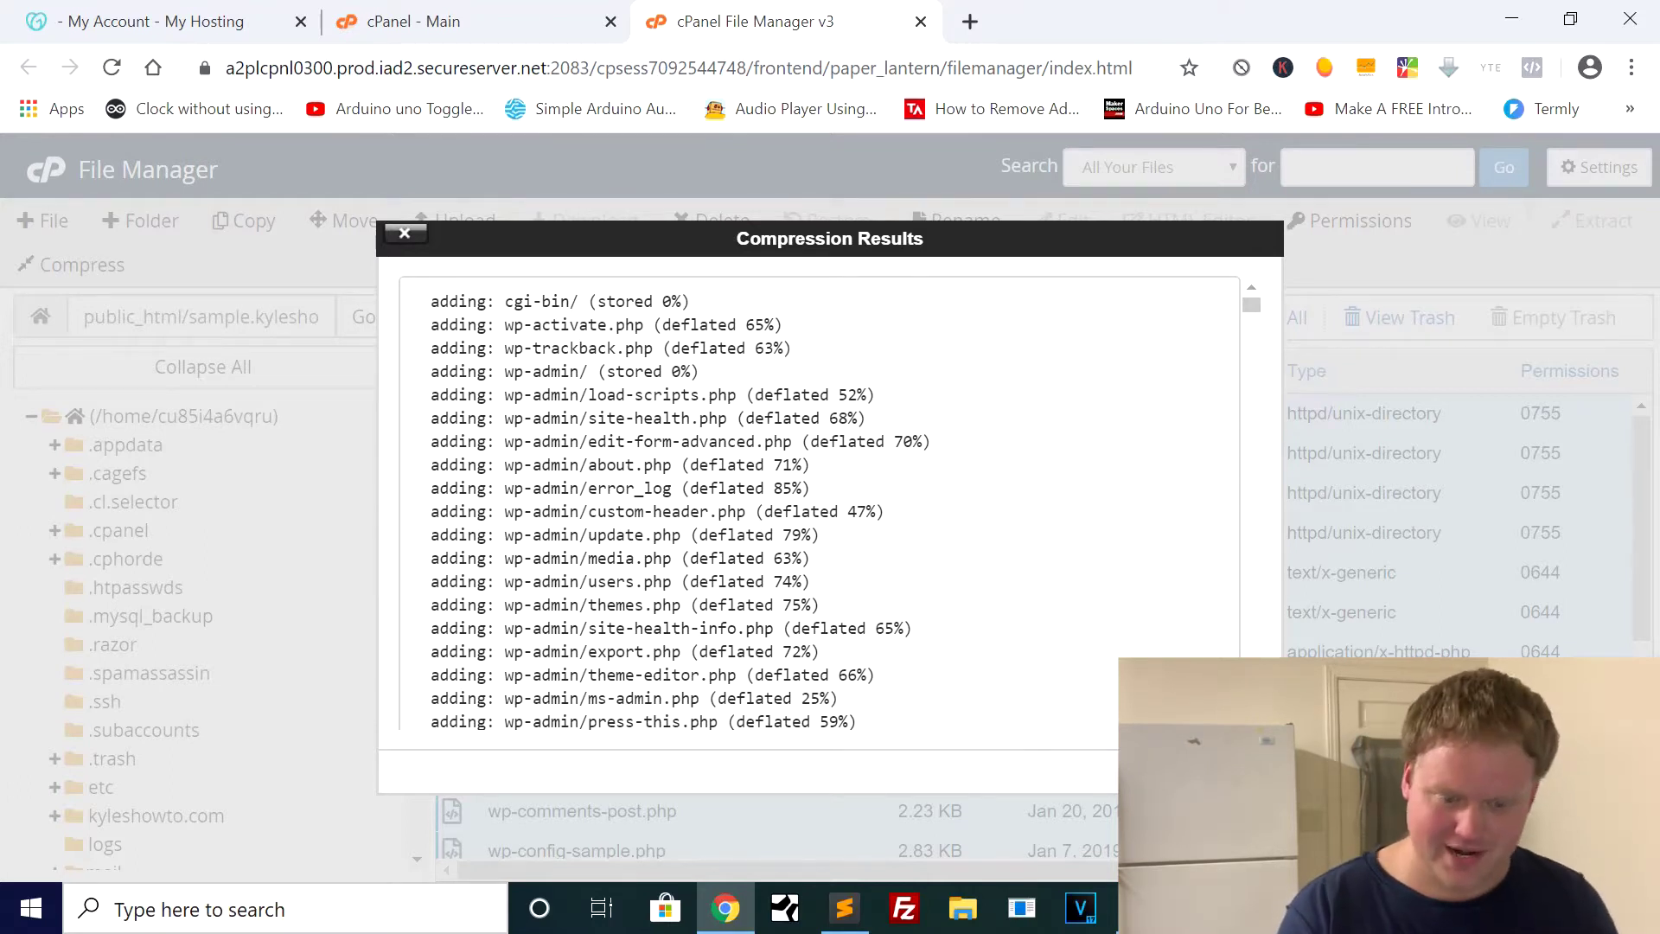
key(Escape)
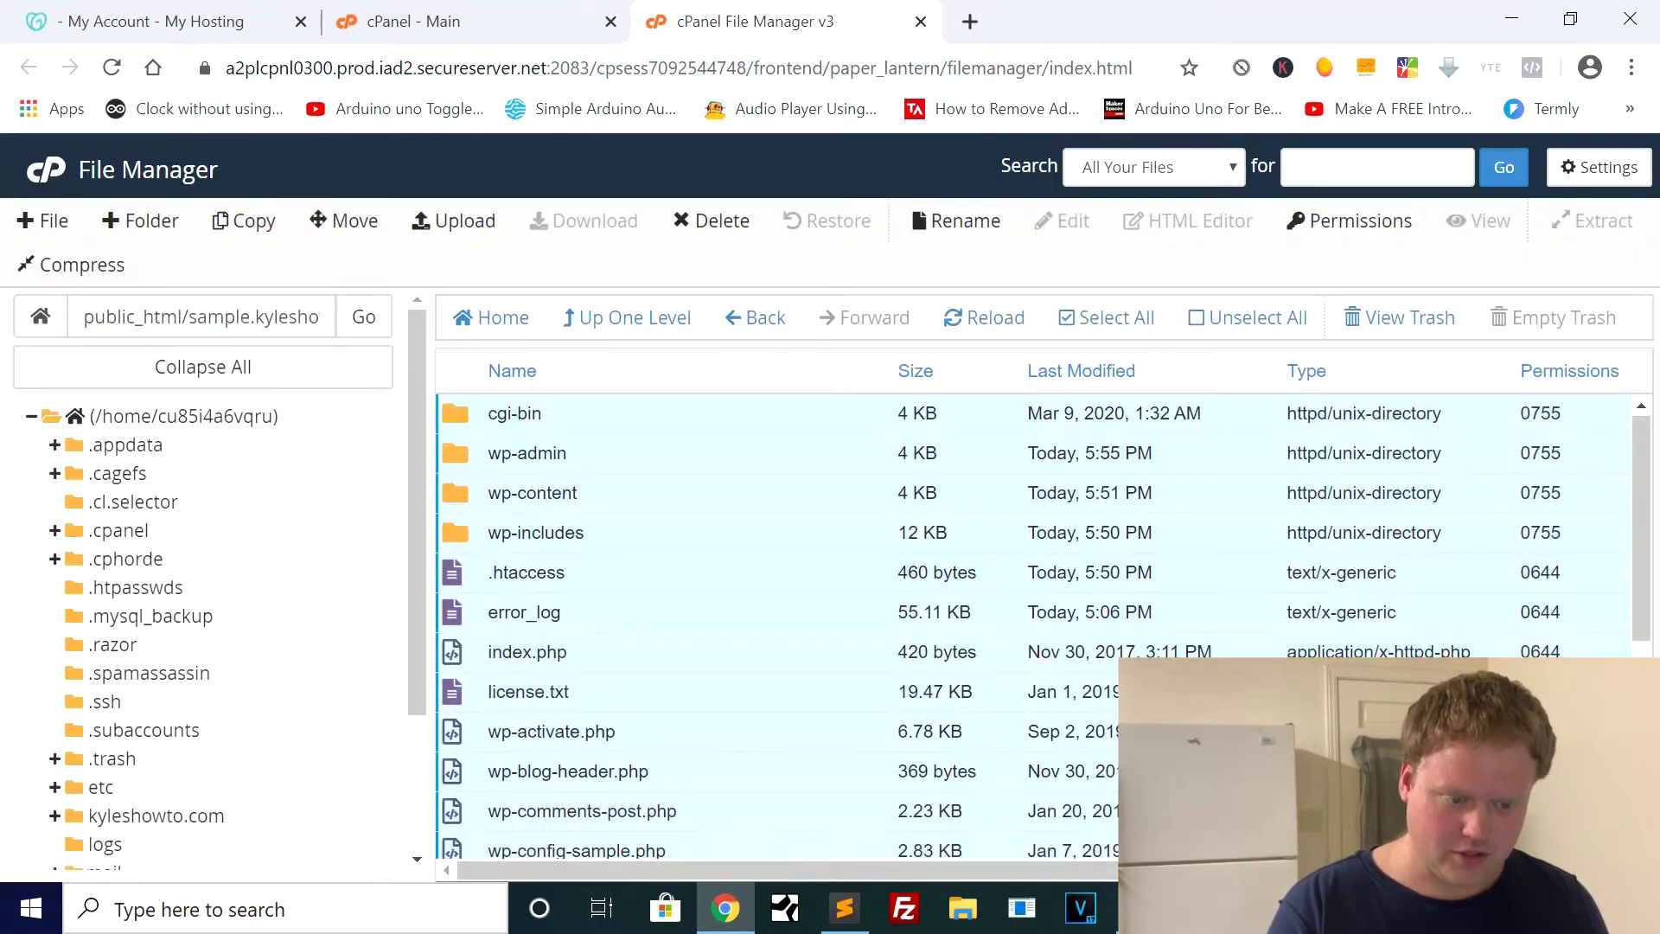
click(995, 325)
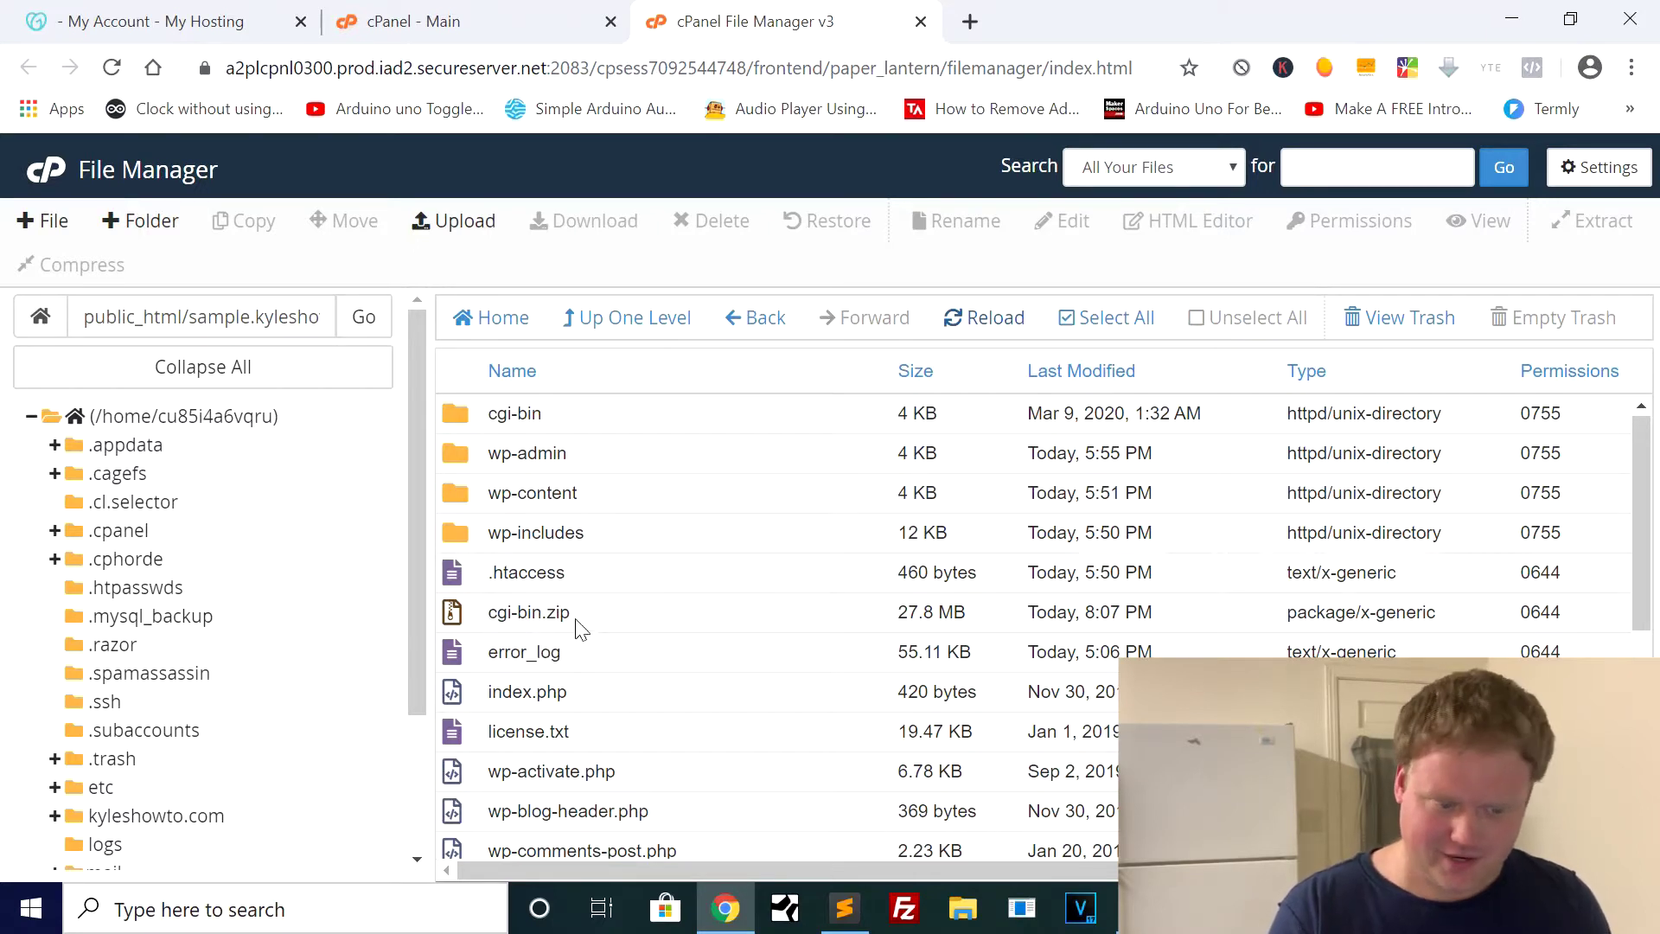
- Rename the cgi-bin.zip archive as samplesubdomain.zip
click(463, 619)
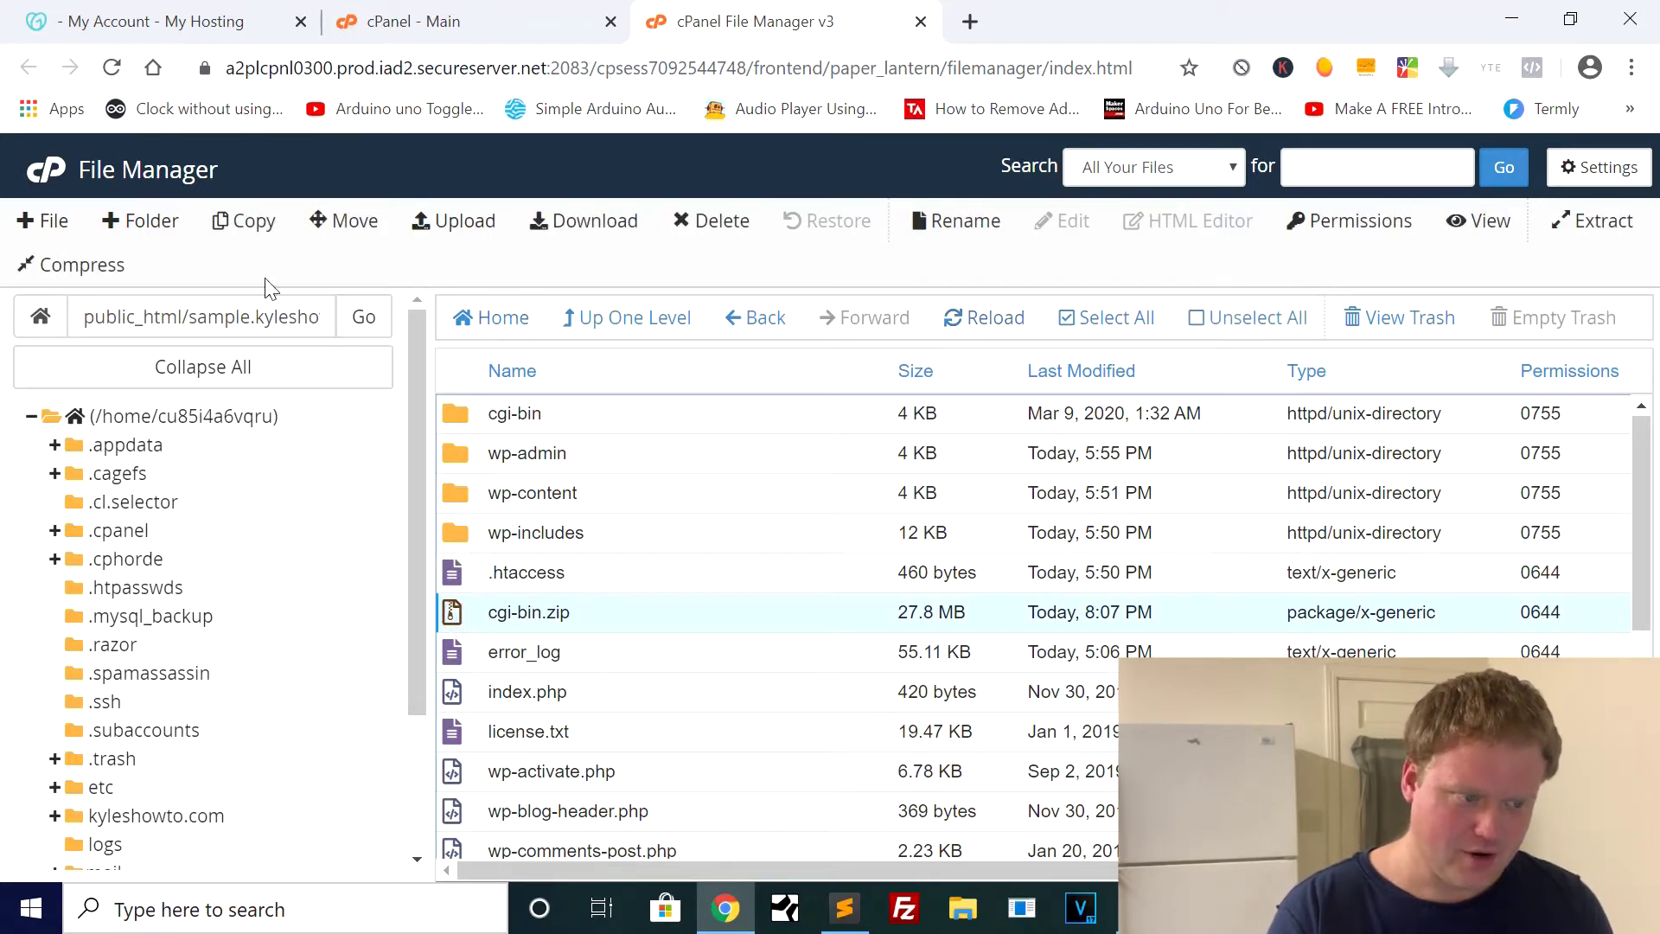
click(960, 226)
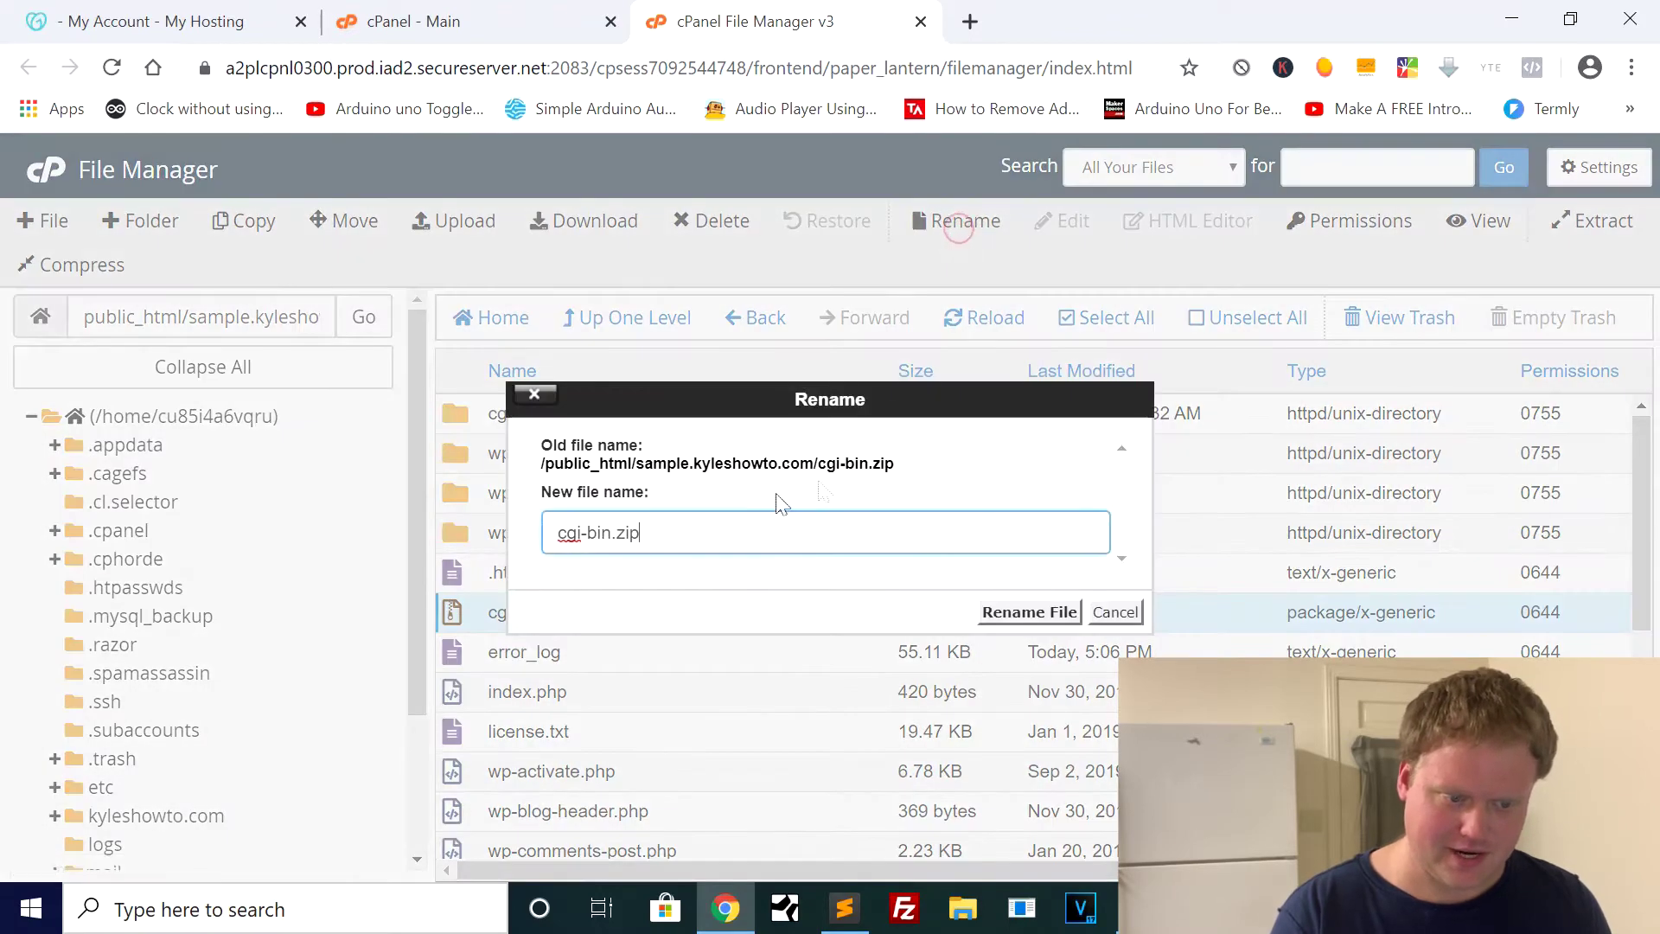
drag(615, 537, 532, 543)
key(BackSpace)
text(sample)
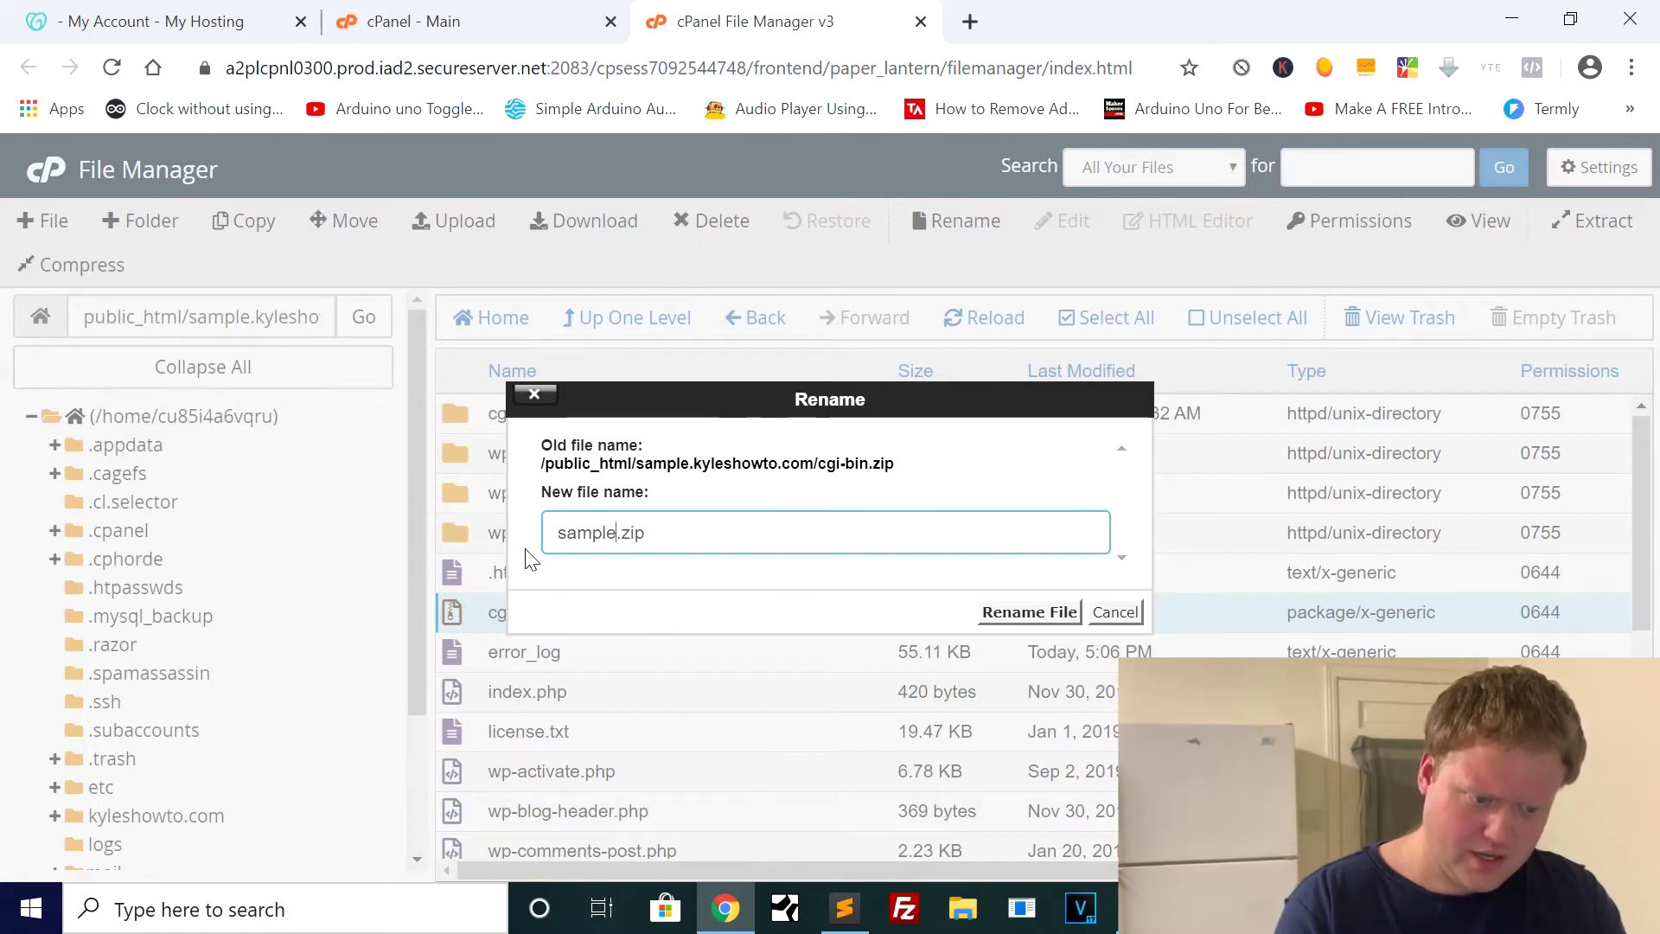
text(sub)
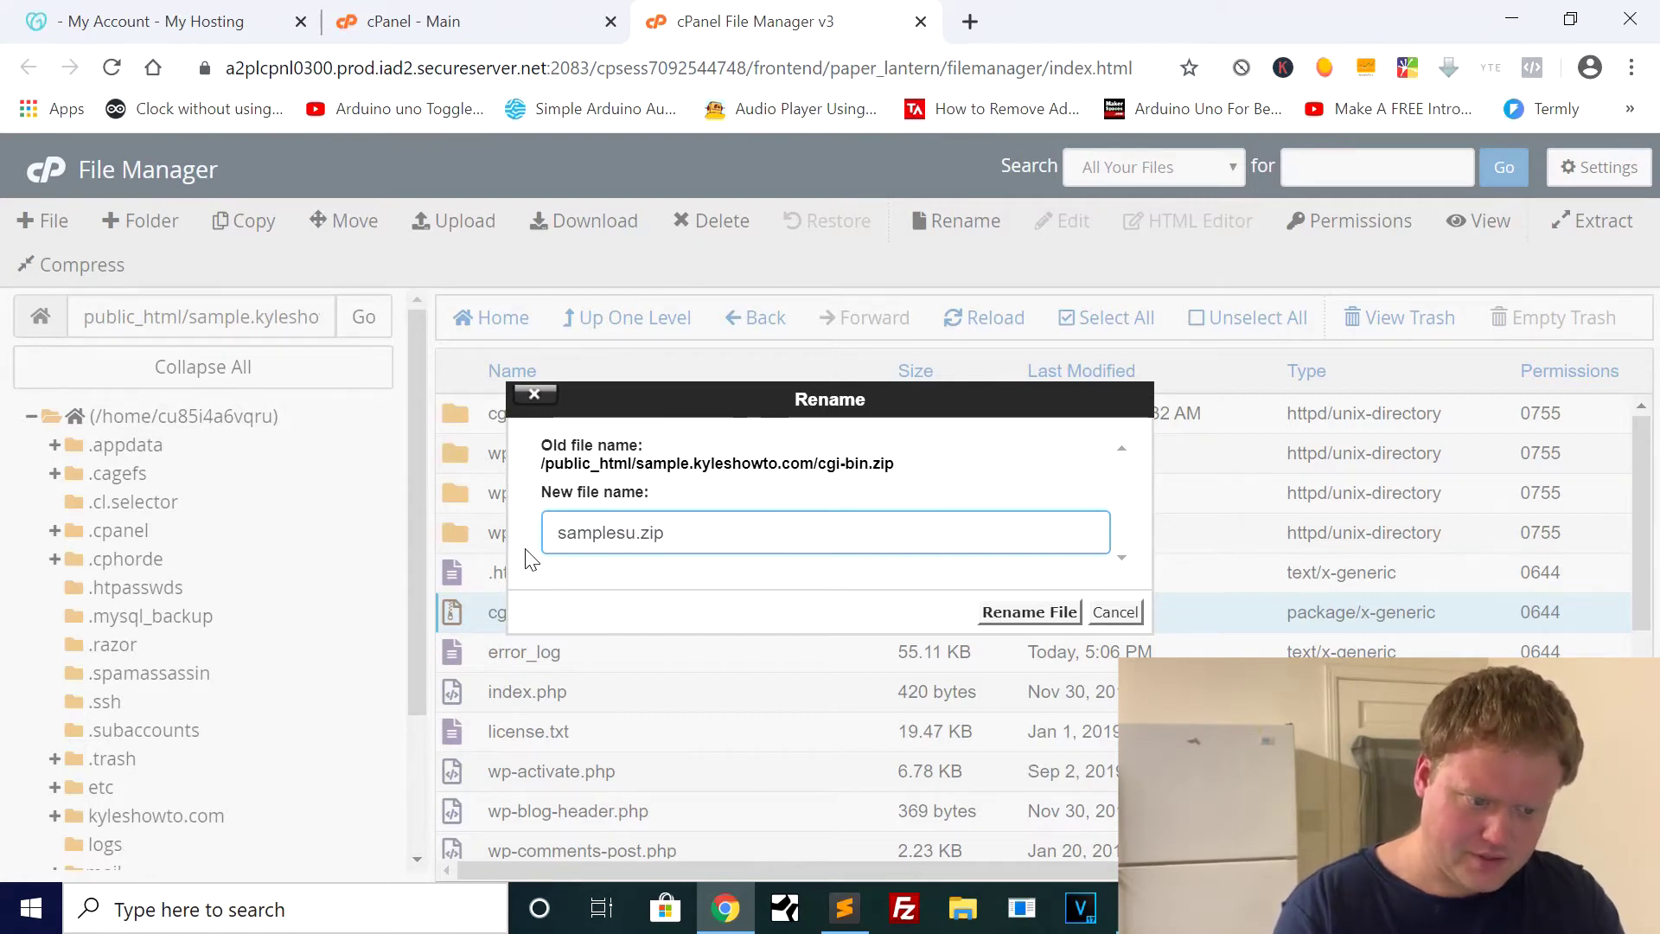
text(domain)
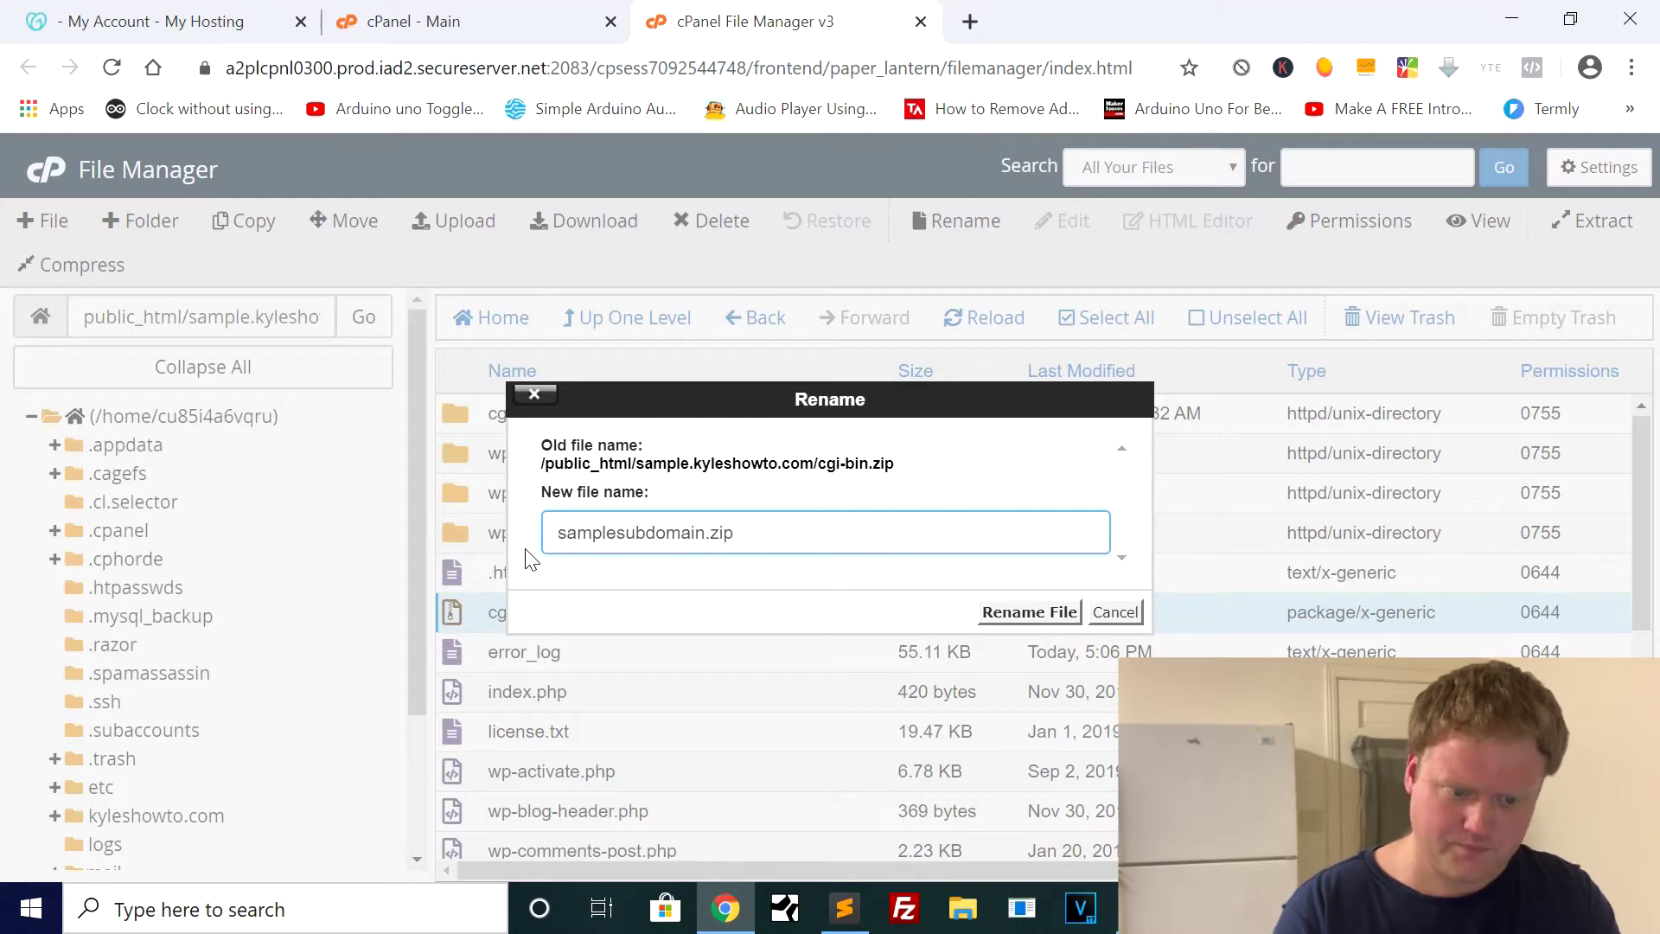
click(1031, 613)
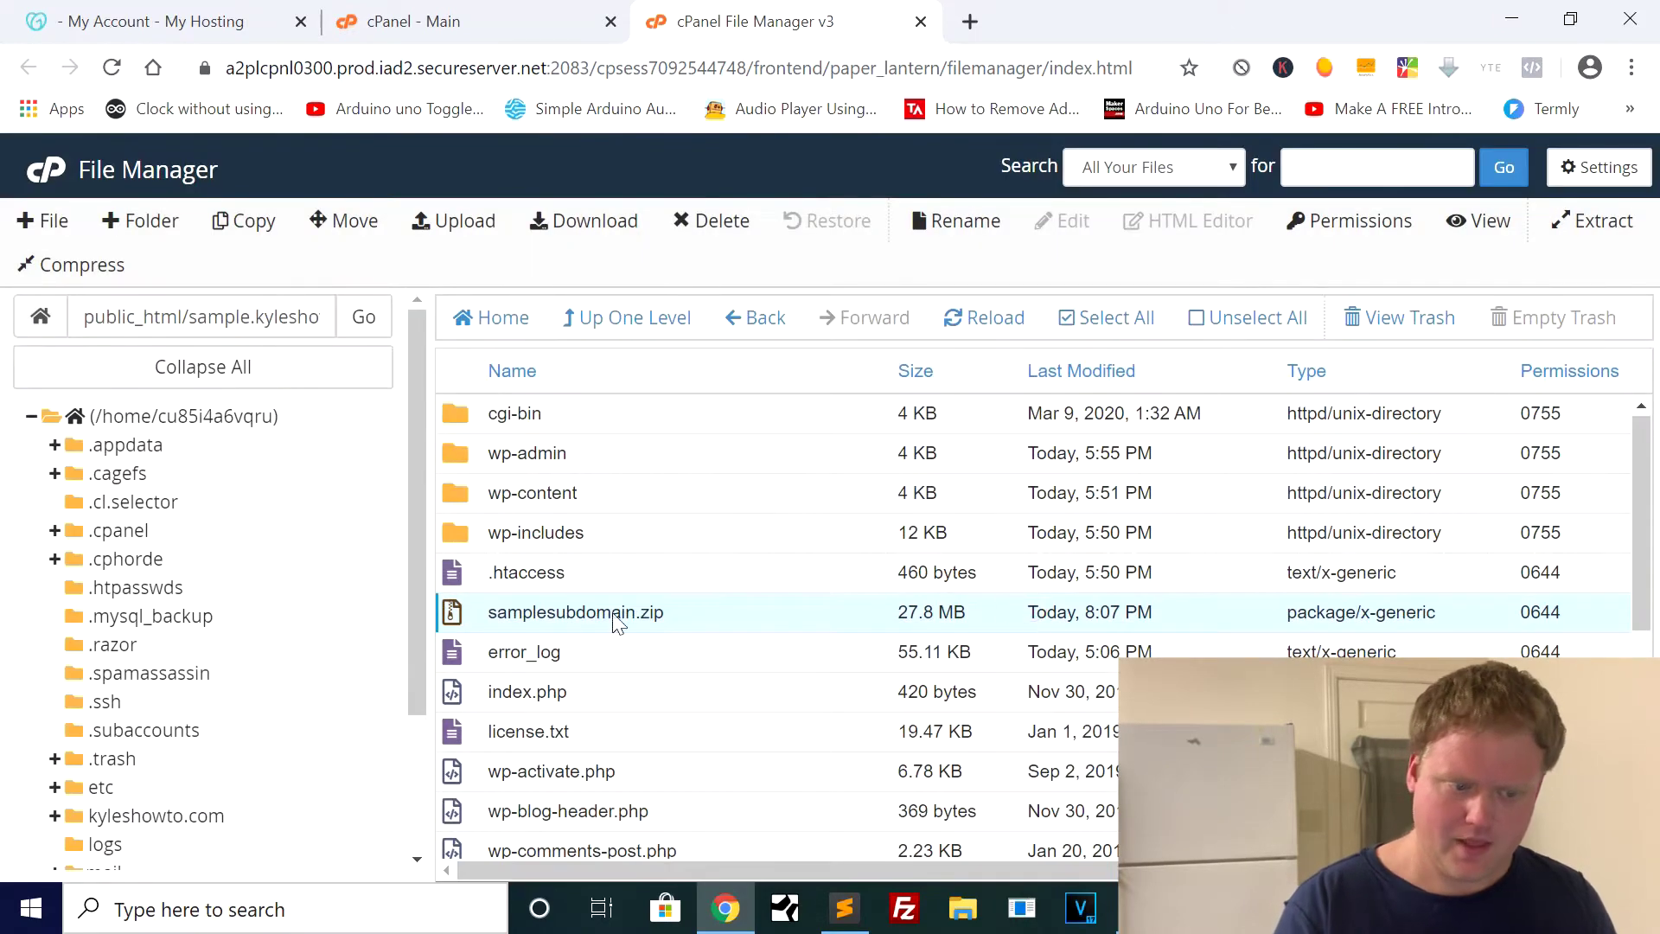
- Go back up to the public_html folder and locate the WP_Manual_Backups folder
click(623, 324)
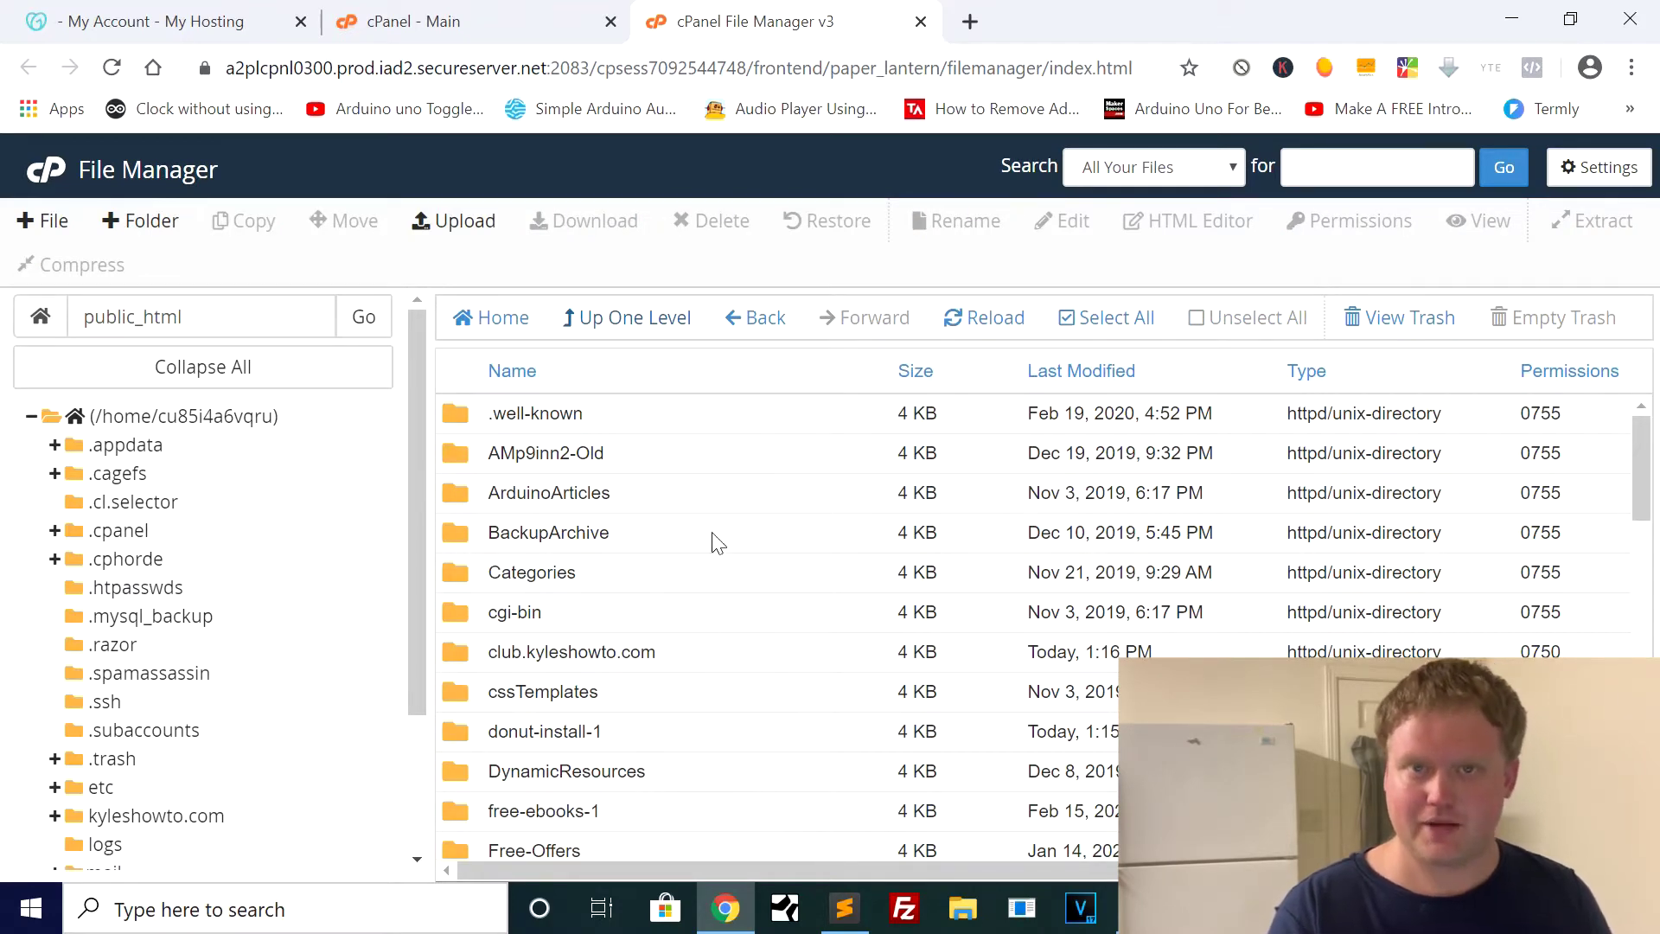
scroll(709, 650, down, 10)
scroll(709, 650, down, 6)
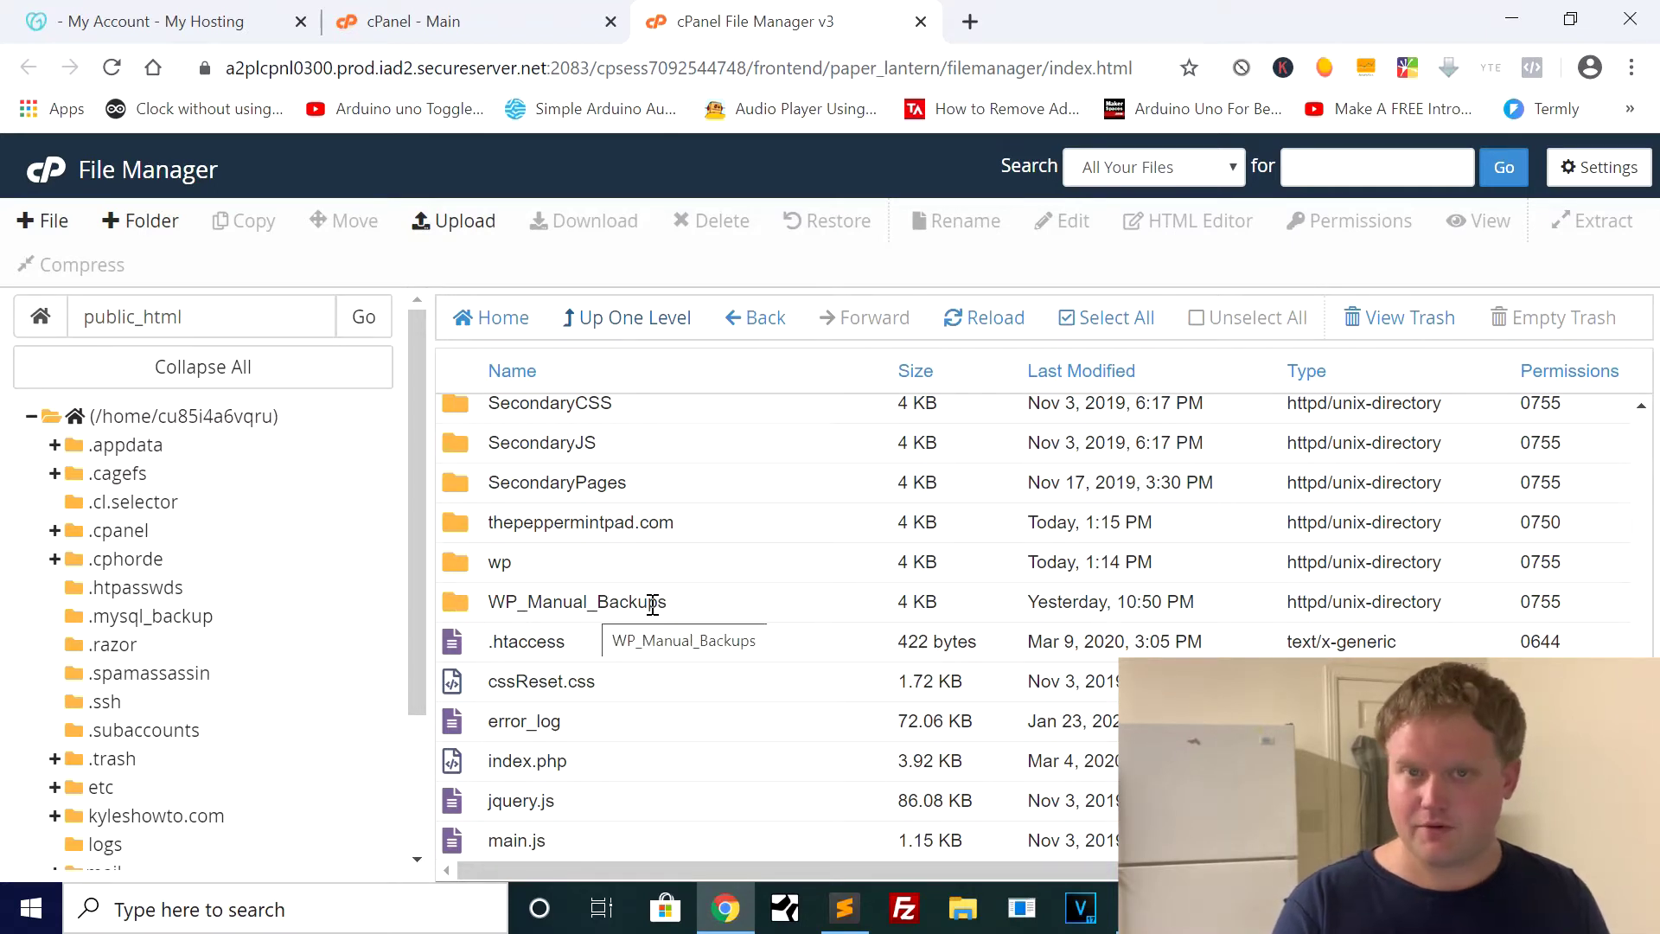
- Open the WP_Manual_Backups folder and create a new folder named 3-11-2020 in it
double_click(459, 604)
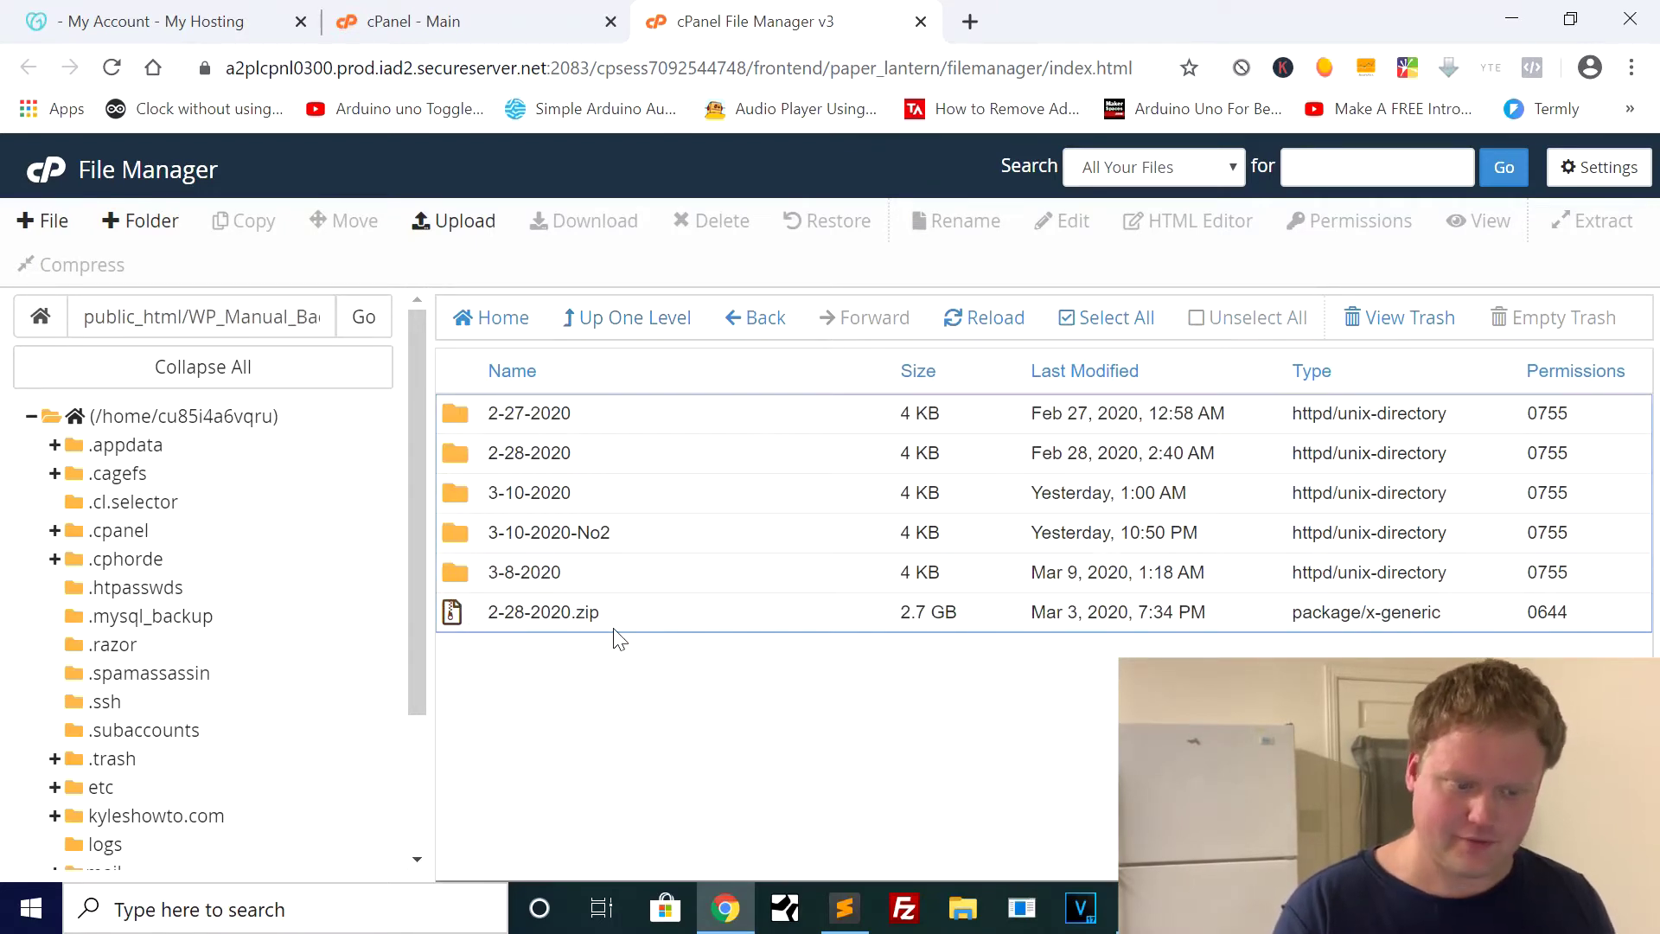
click(139, 244)
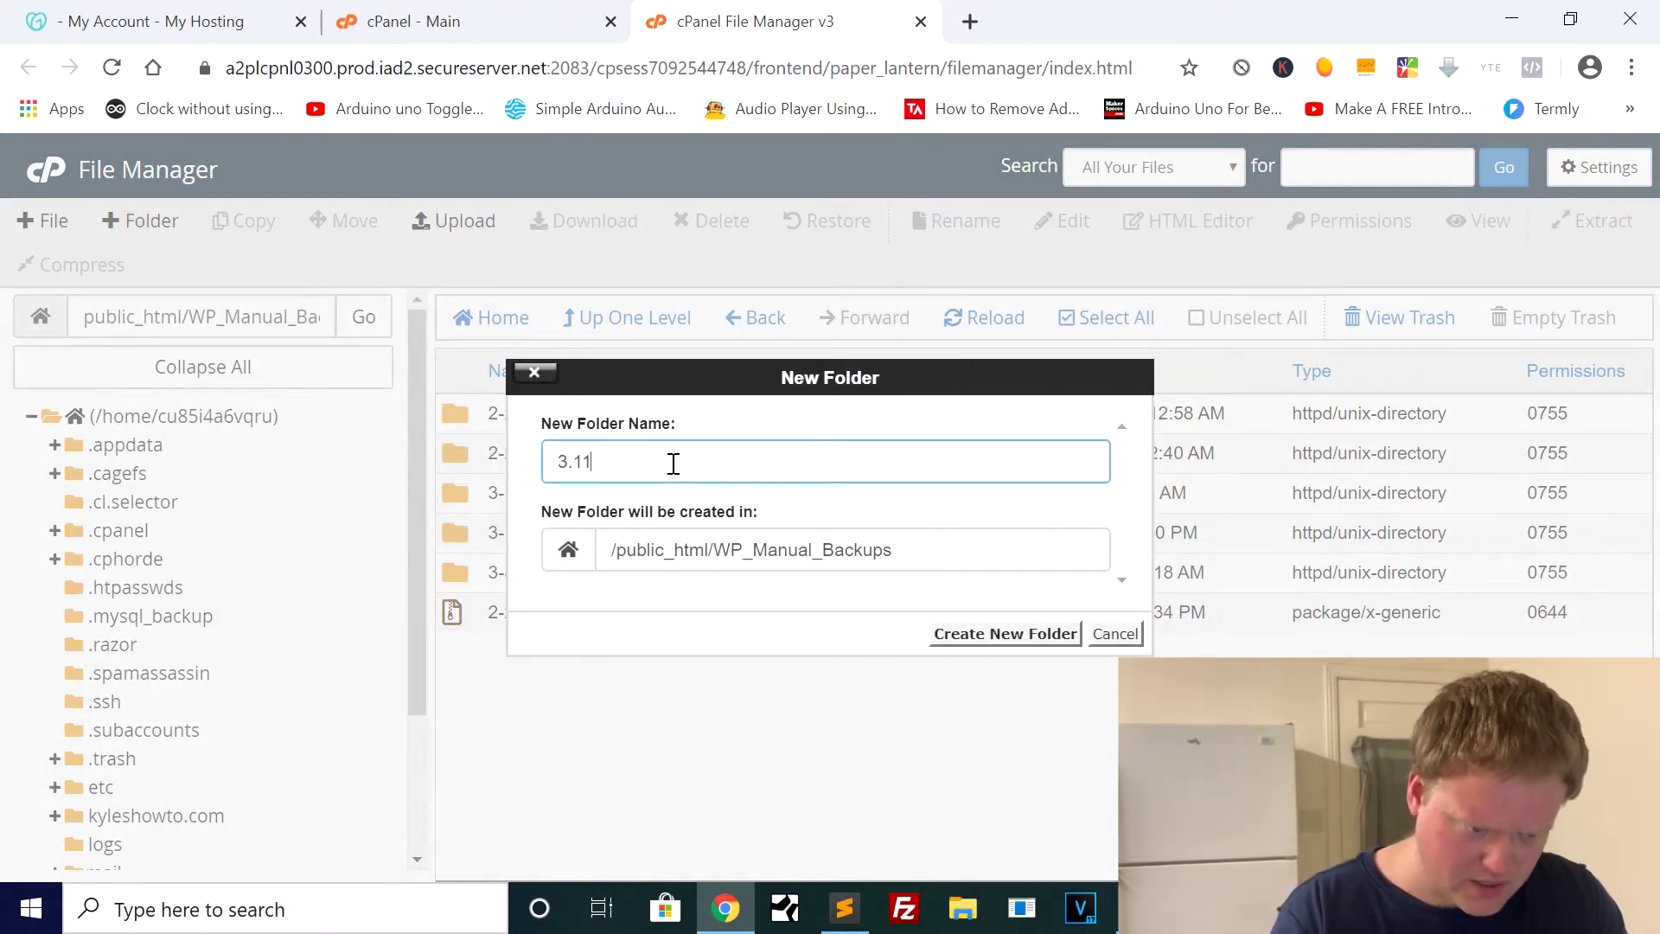
text(3-11-2020)
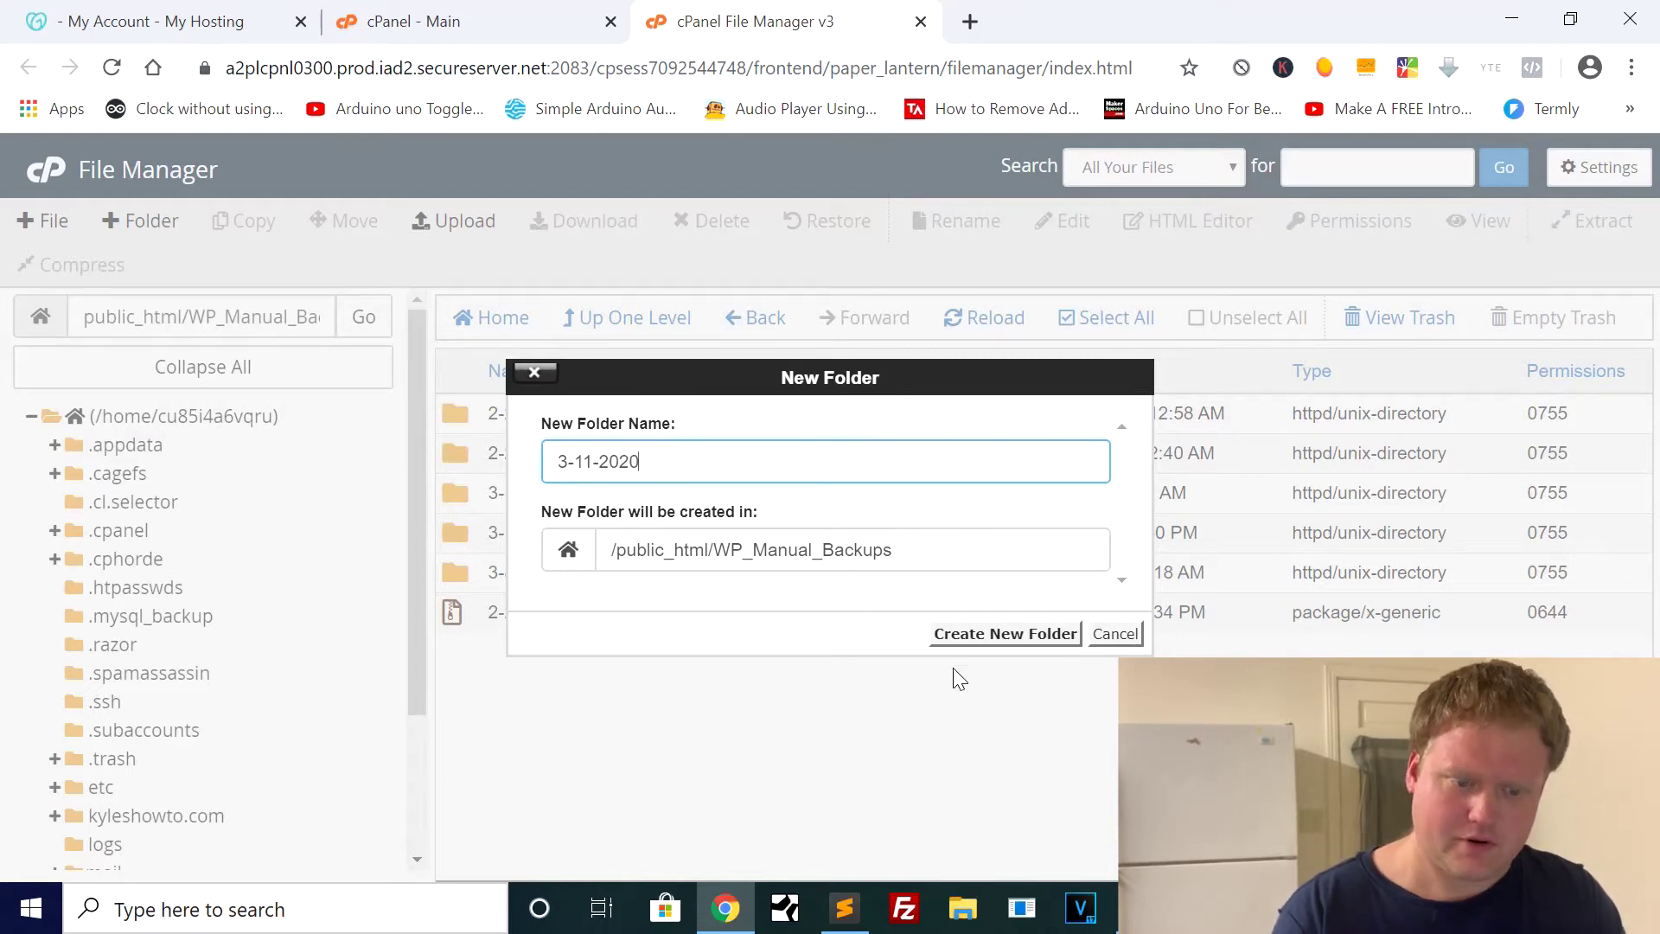
click(1010, 642)
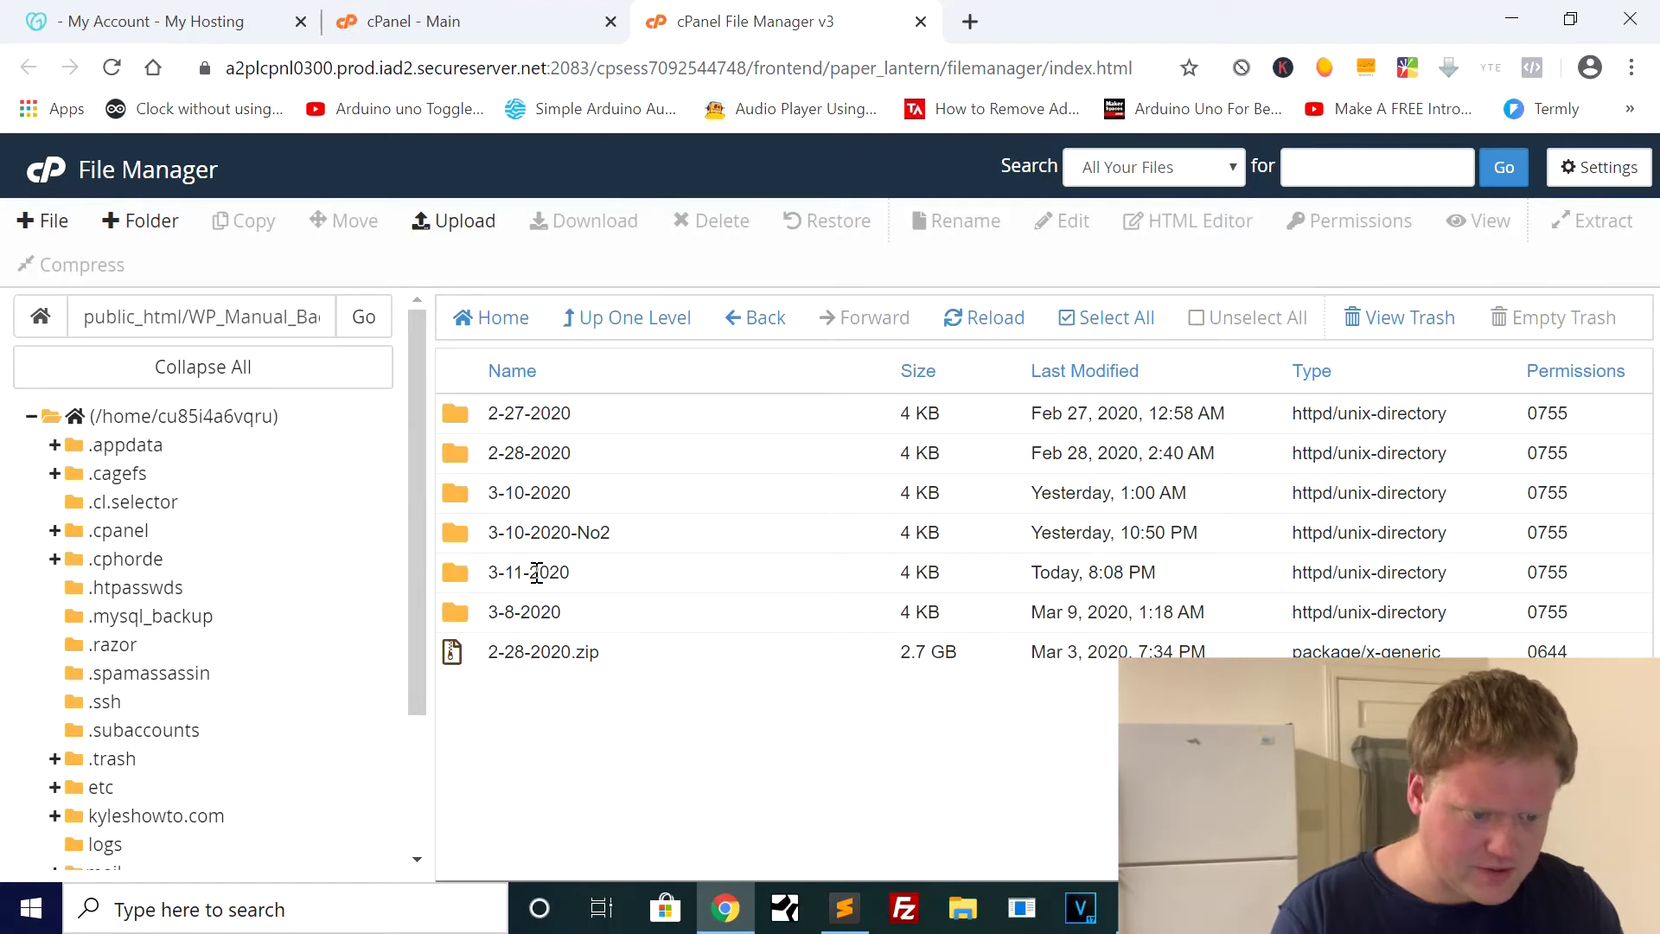
- Create a folder named Samples Website inside the 3-11-2020 folder and open it
click(463, 581)
double_click(461, 572)
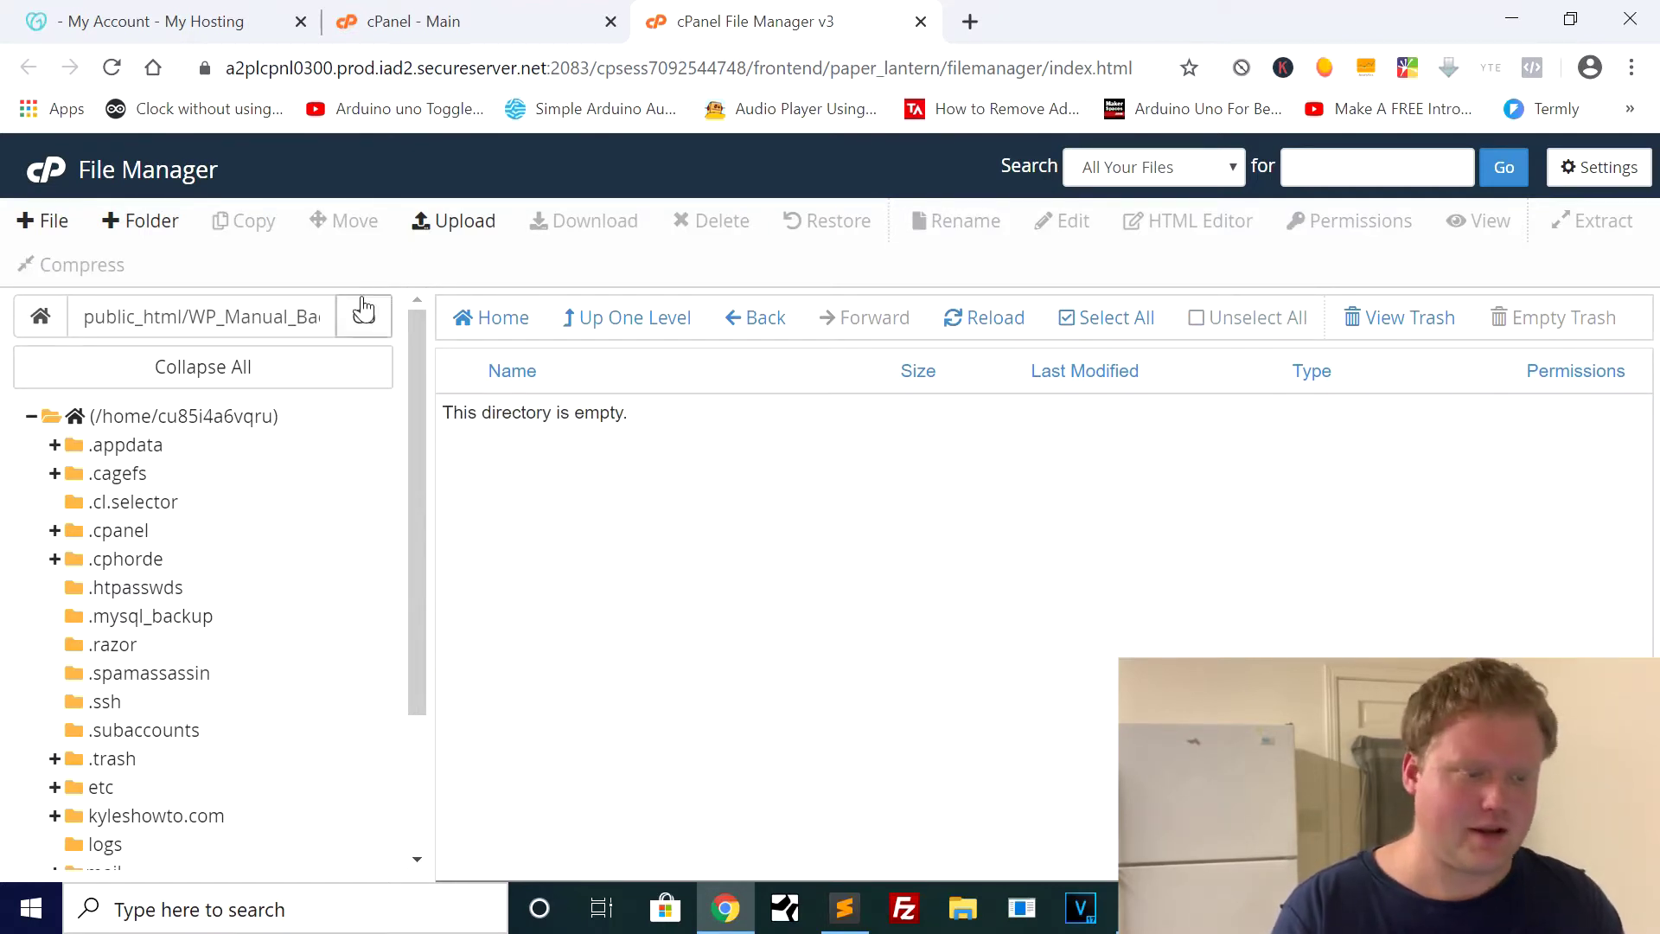
click(148, 226)
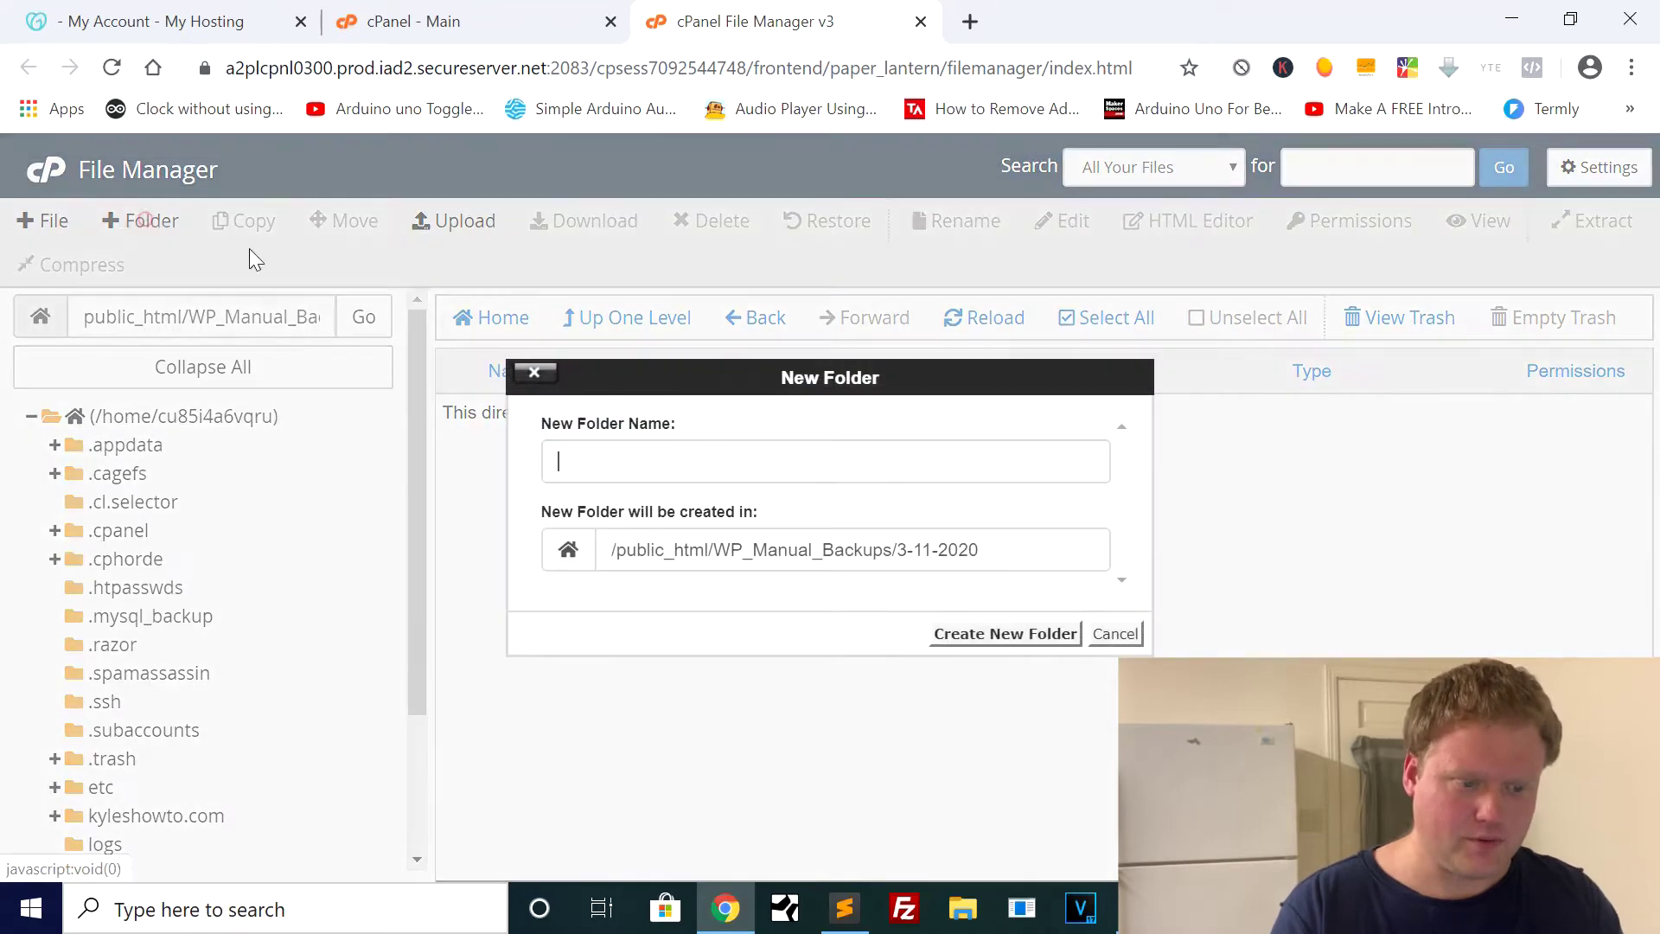
text(Sample)
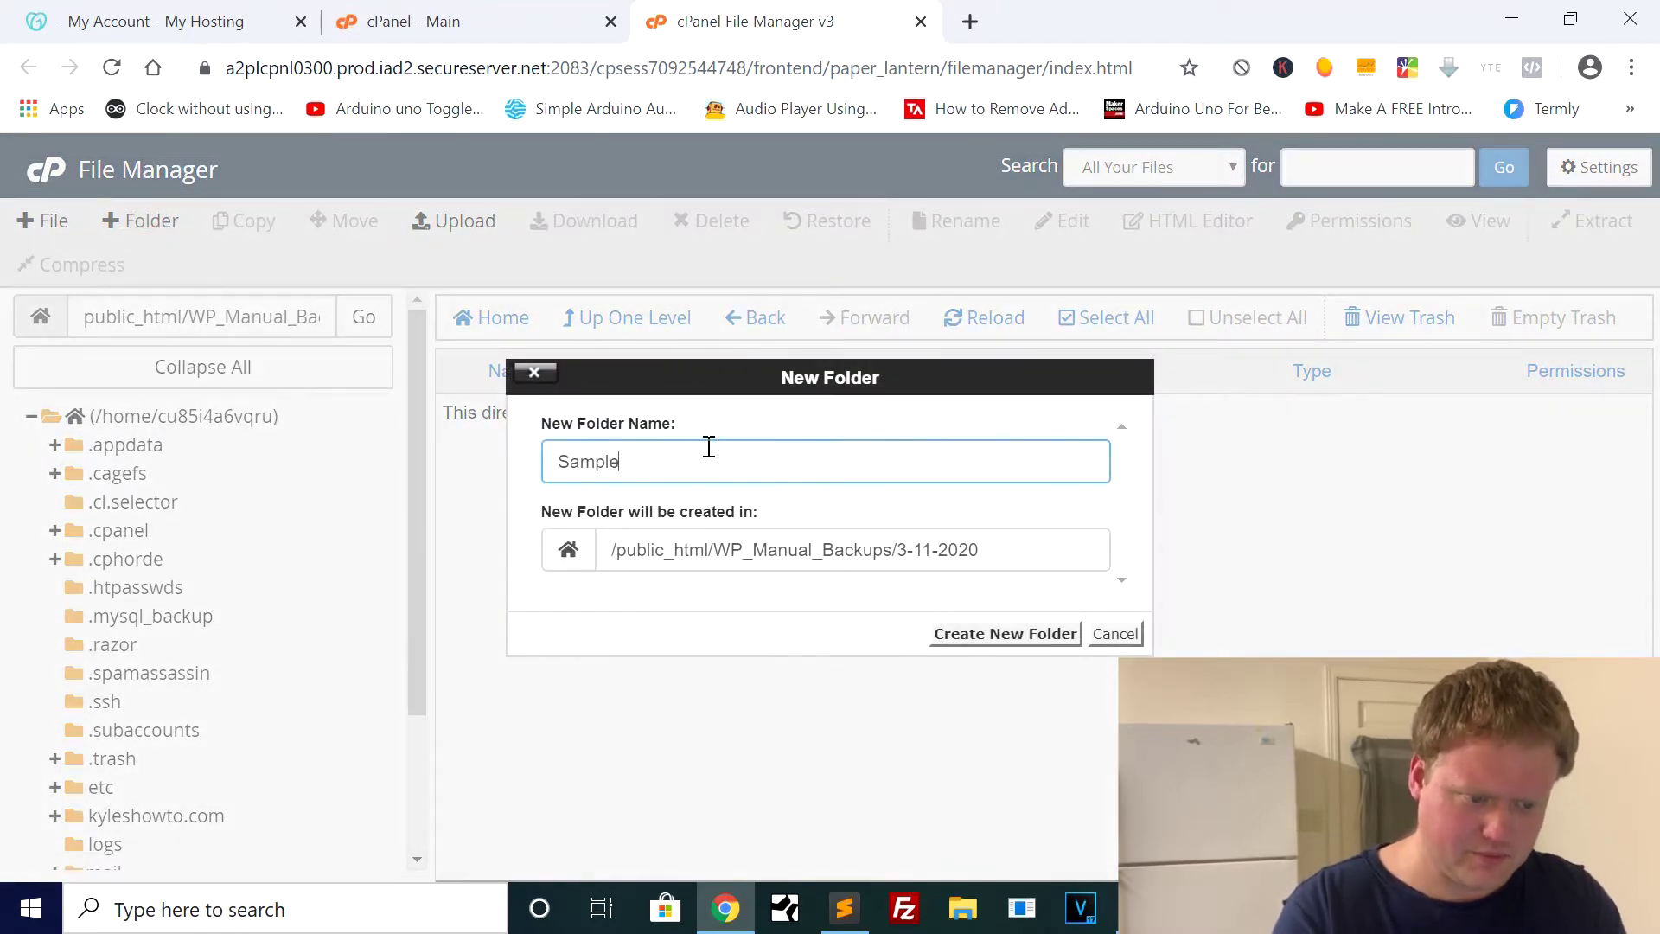
text(s Website)
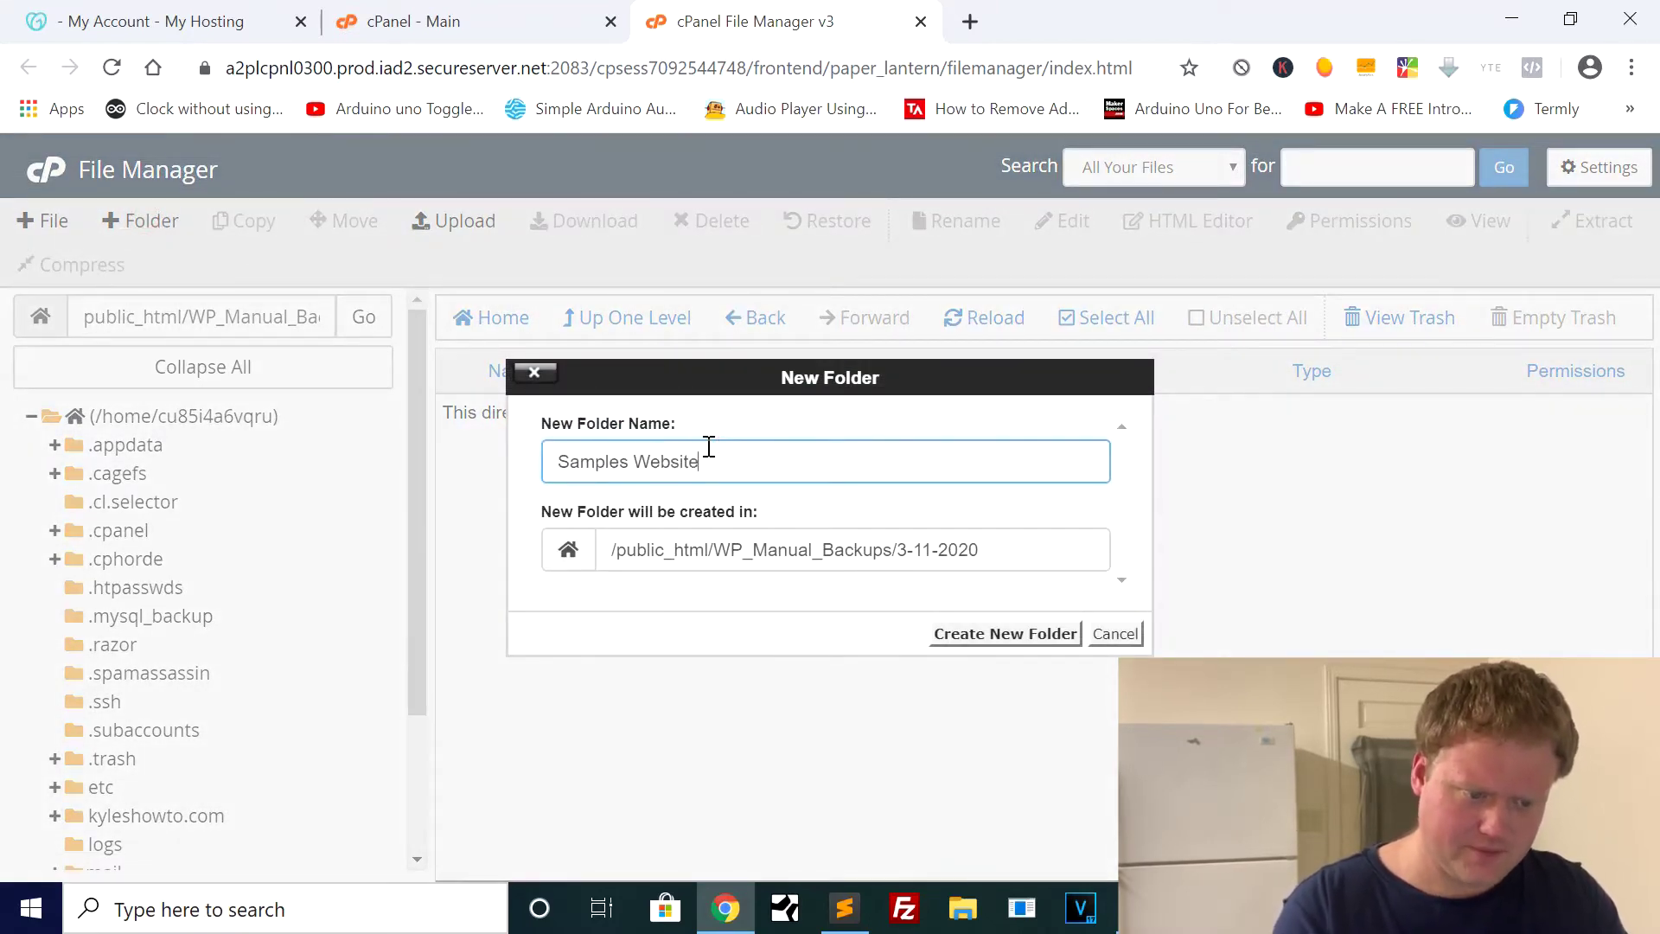
click(948, 637)
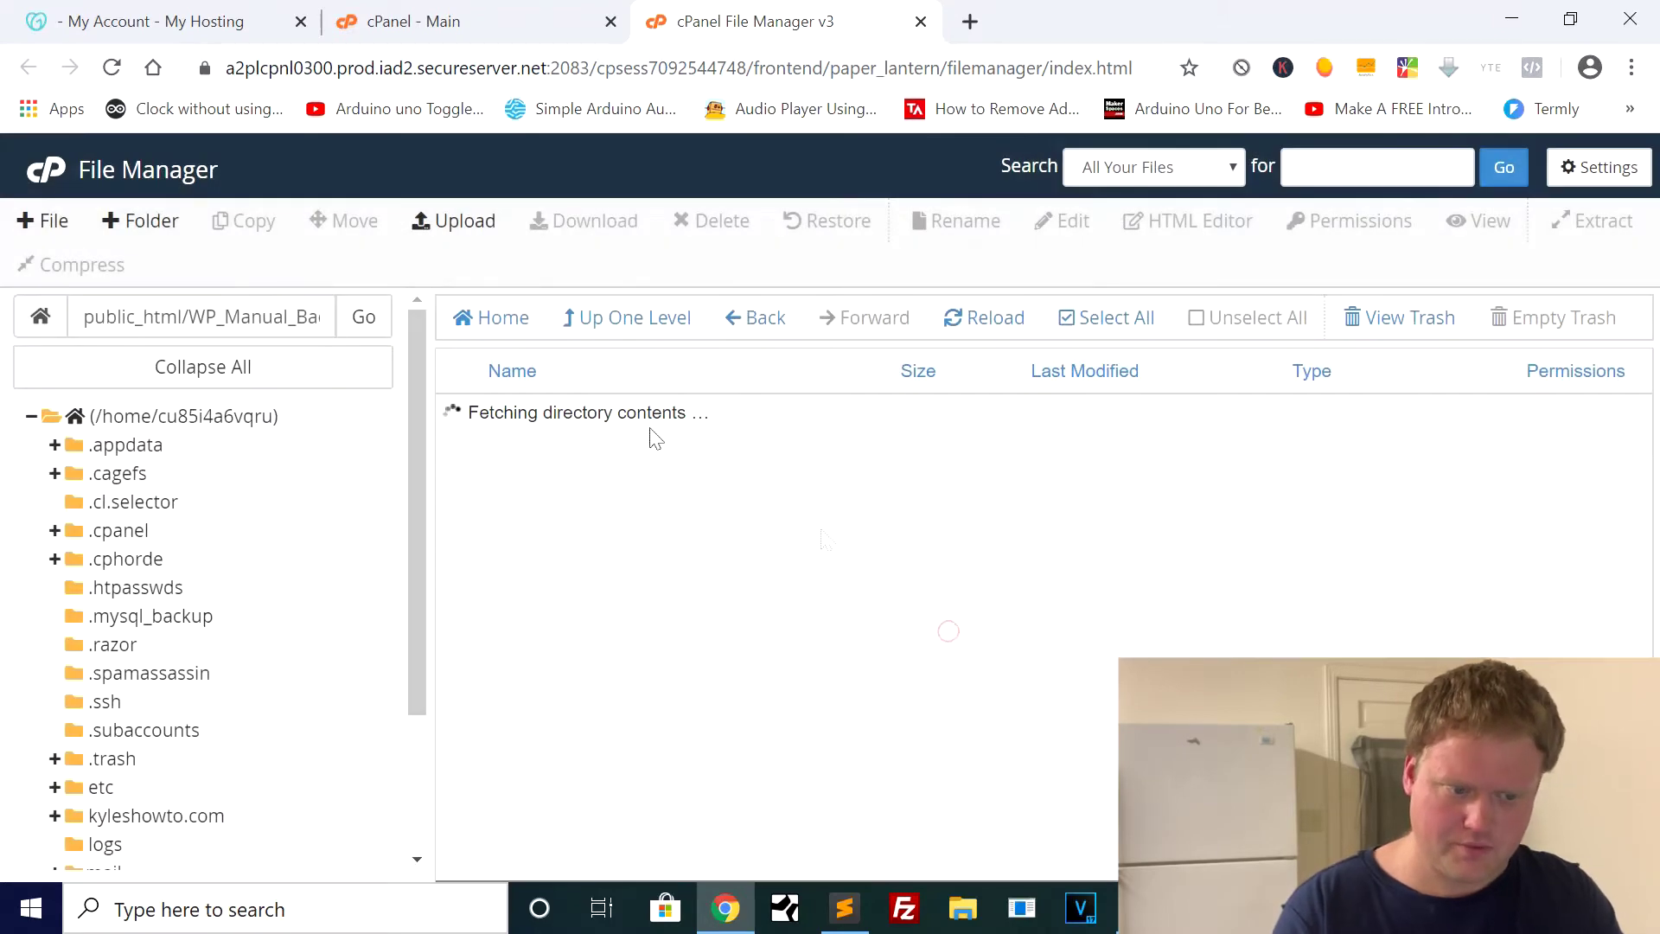
double_click(472, 421)
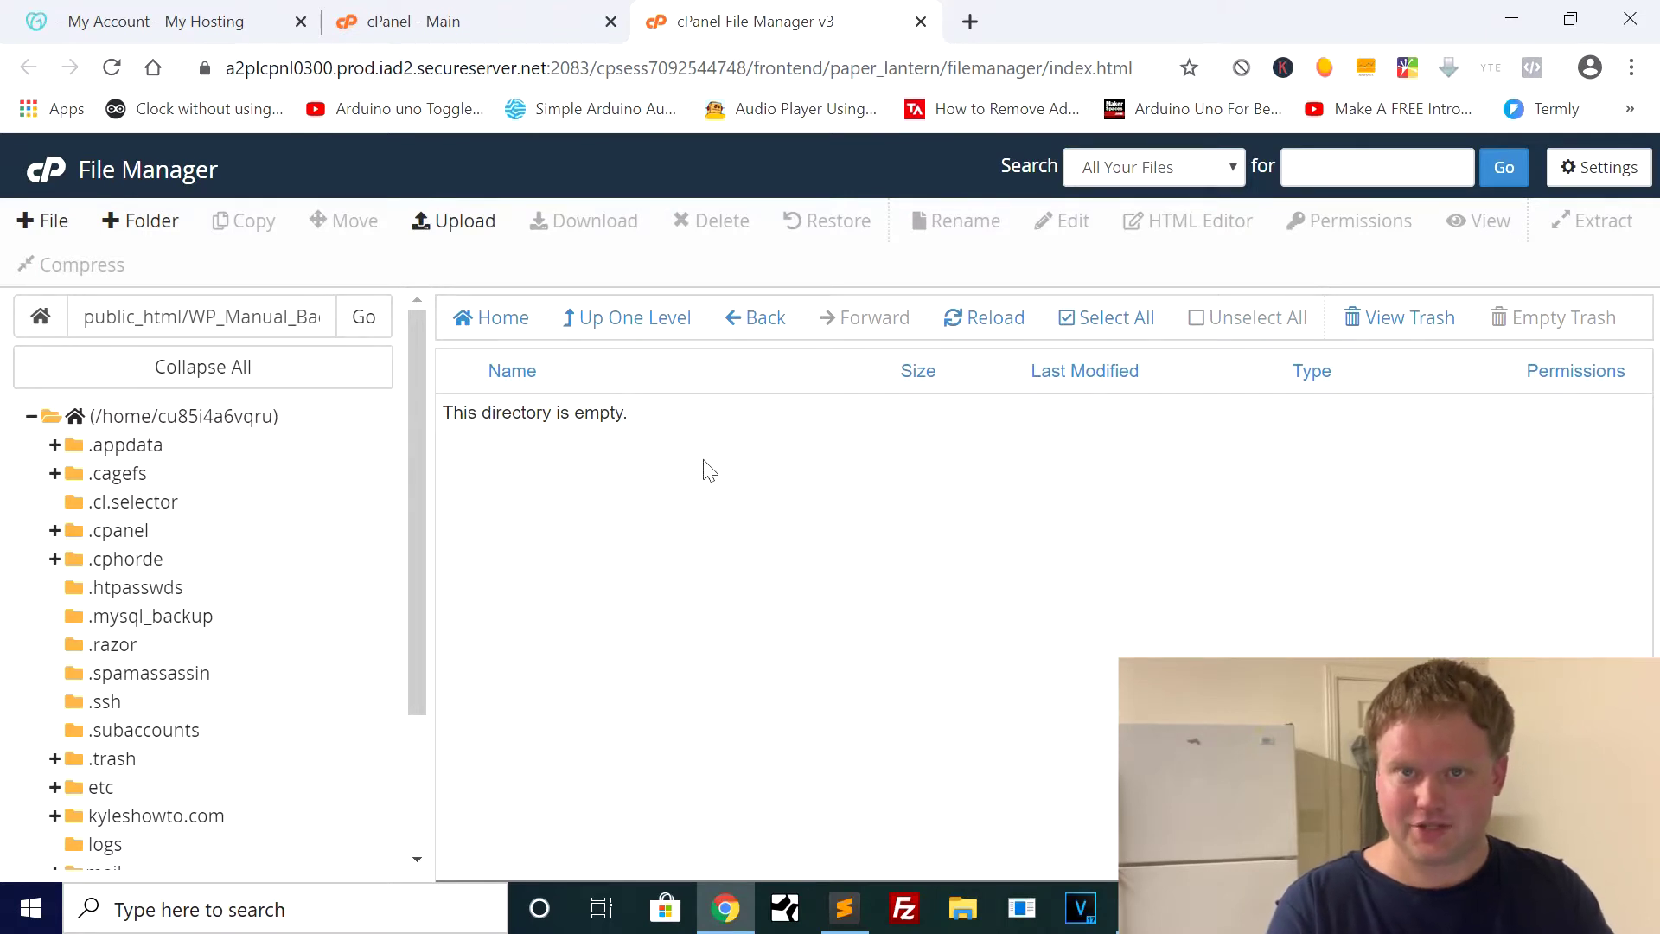
- Return to public_html and copy the WP_Manual_Backups folder's name from its rename dialog without renaming the folder
click(640, 320)
click(640, 319)
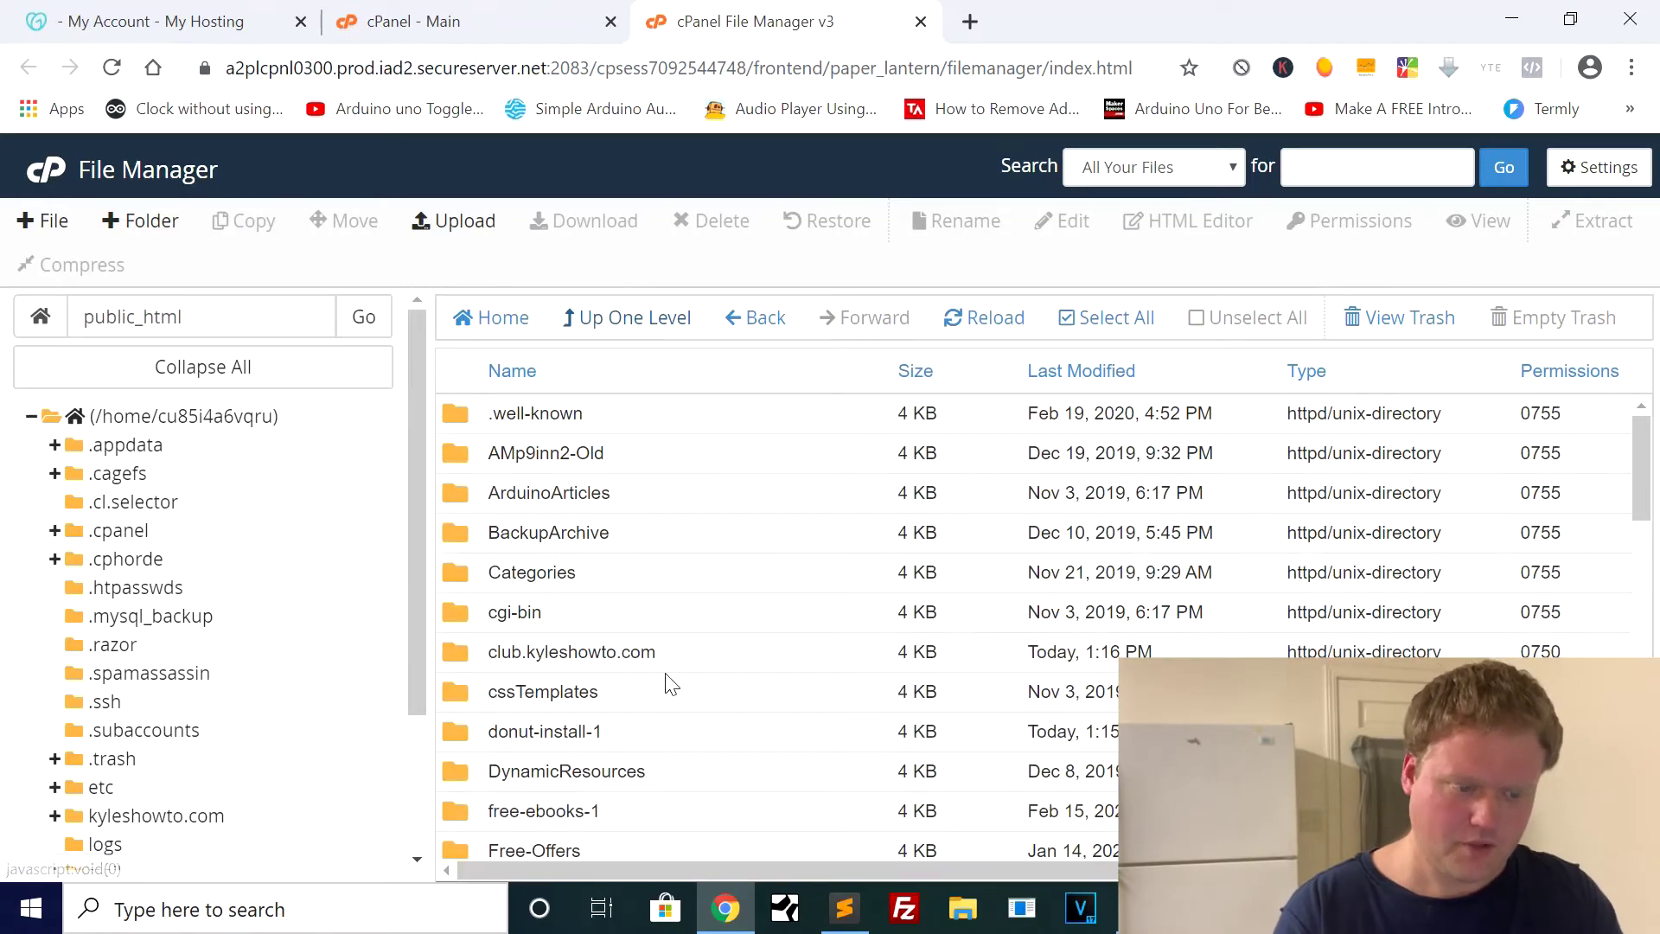
scroll(666, 683, down, 6)
scroll(666, 675, down, 8)
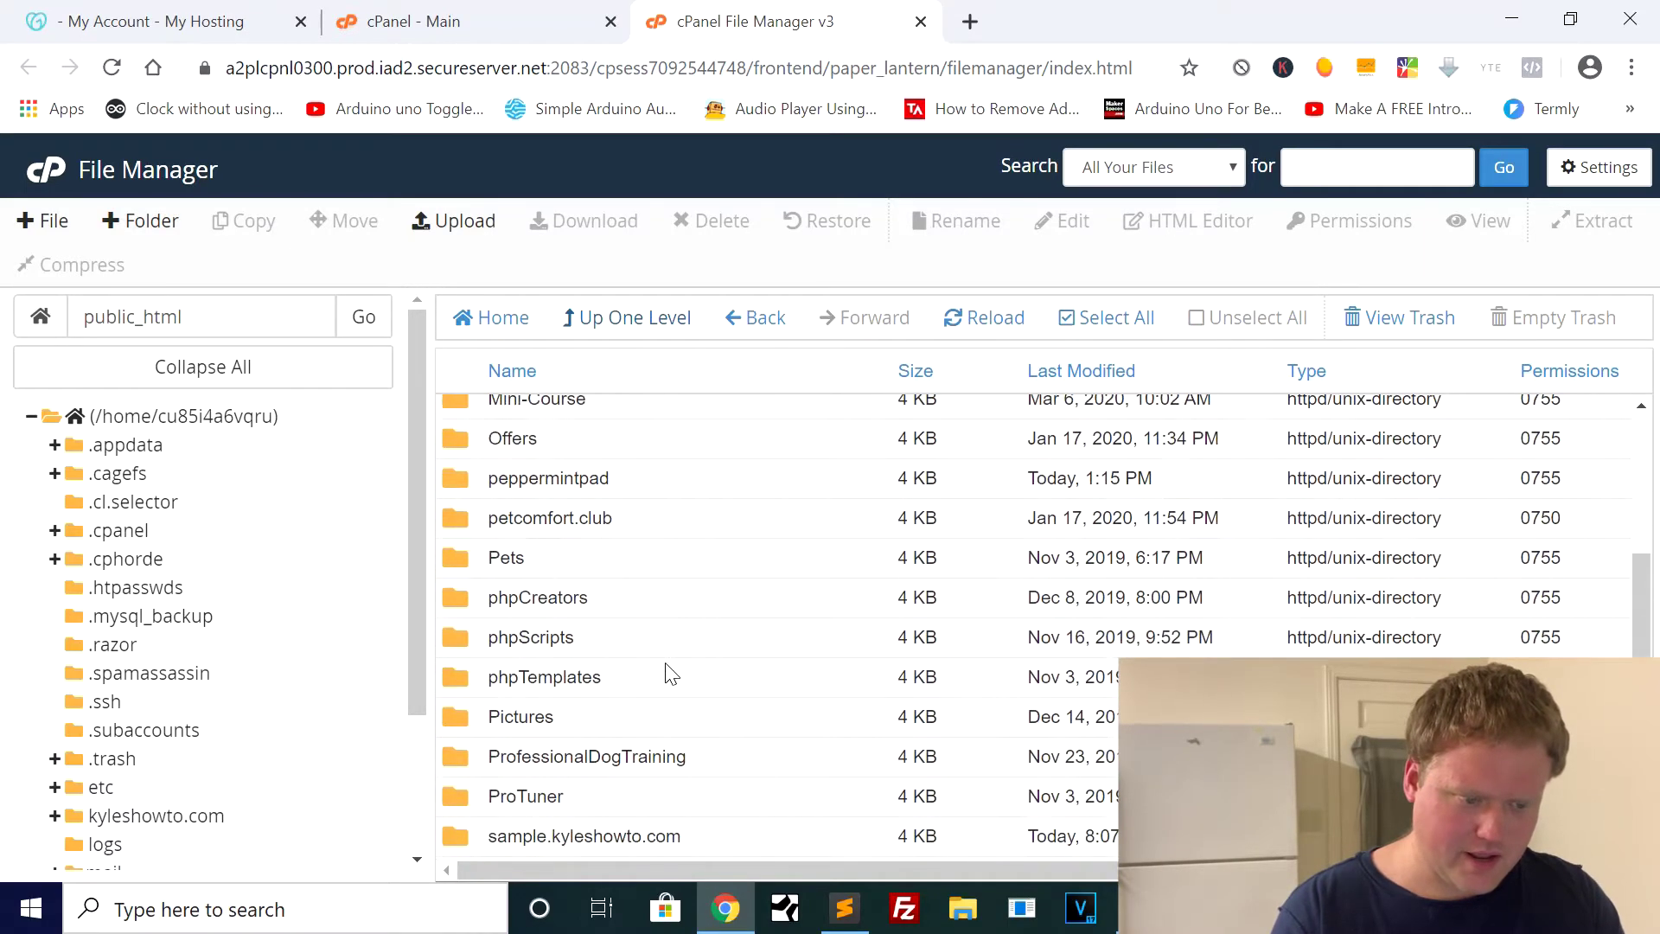
scroll(666, 658, up, 1)
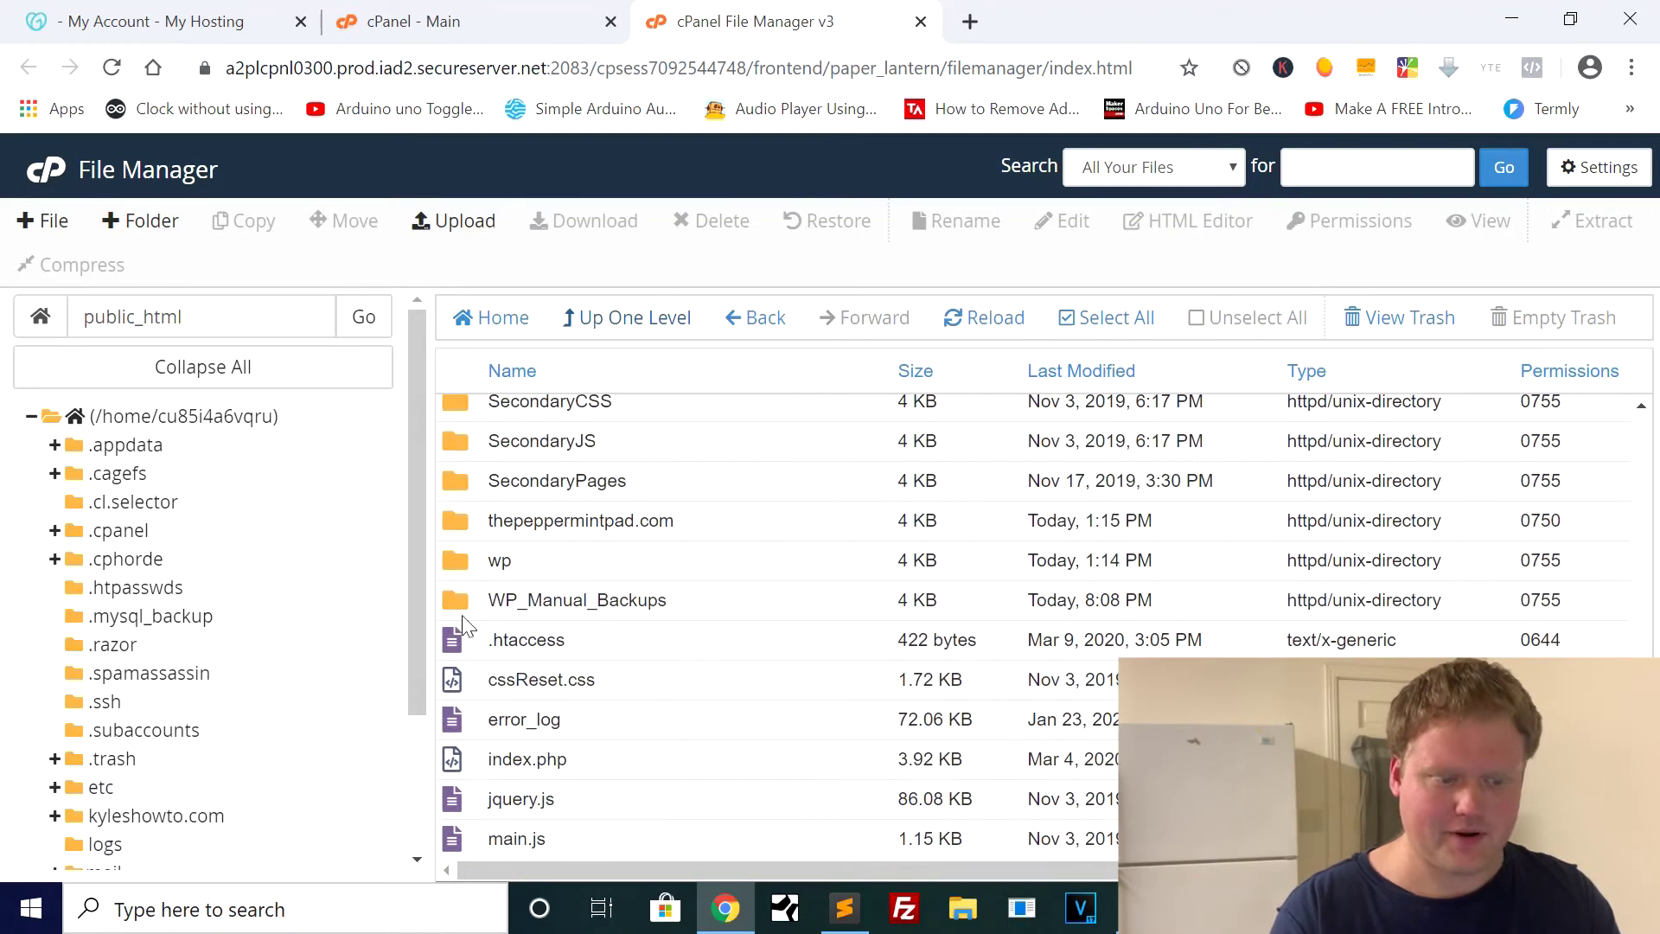
click(456, 602)
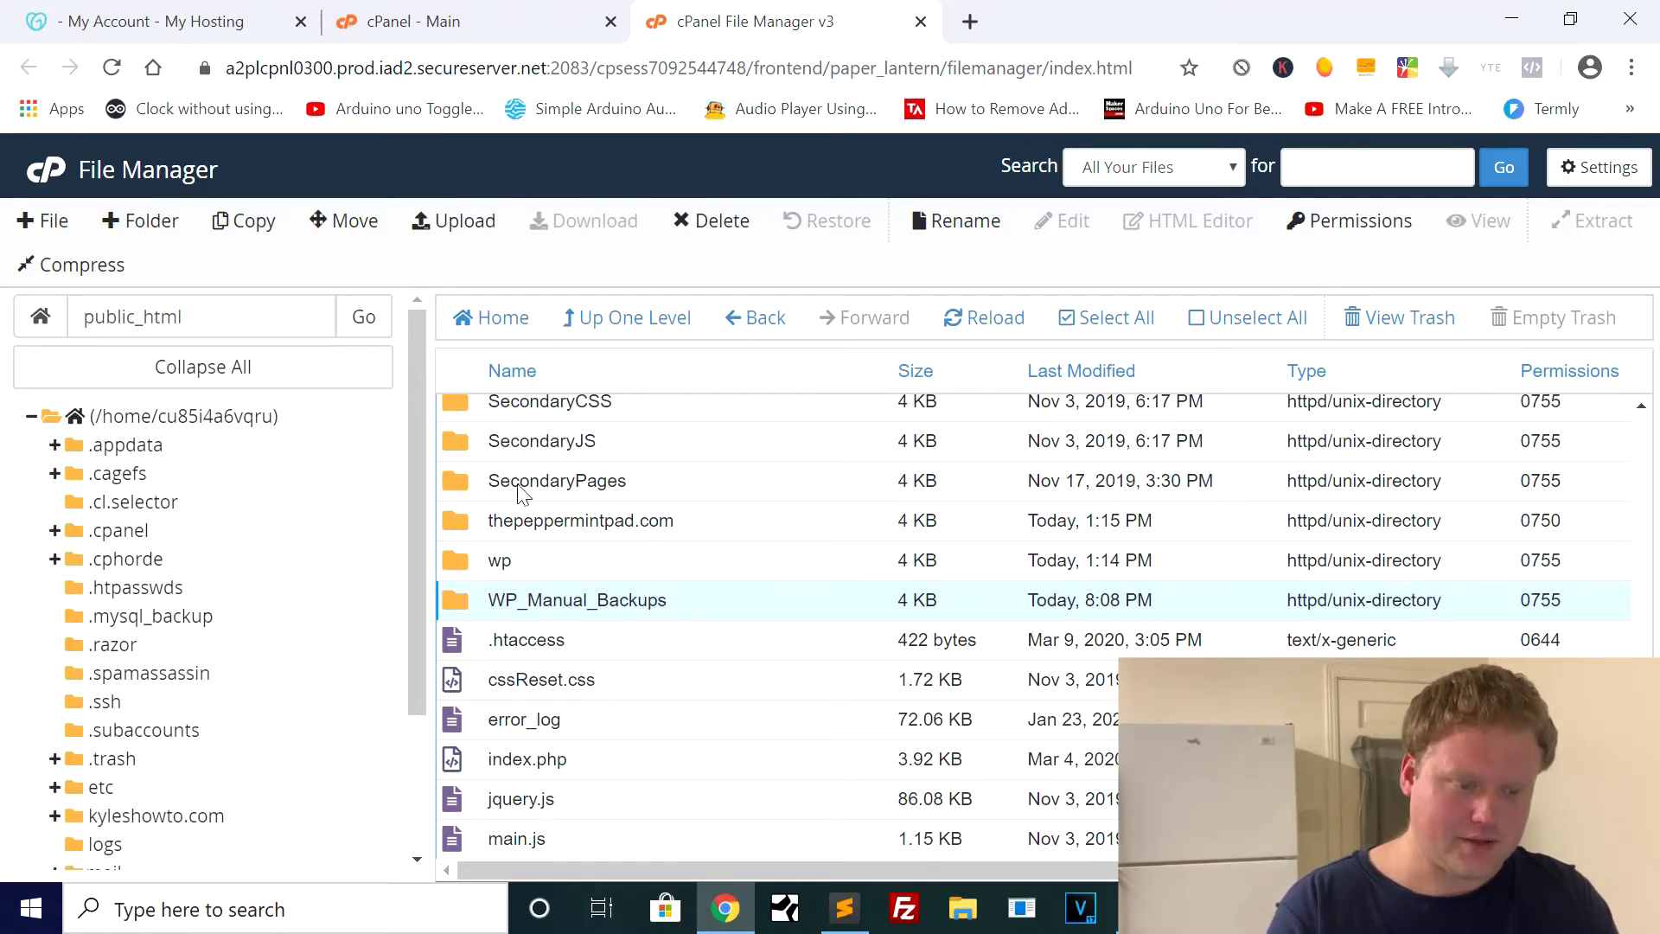
click(960, 223)
key(ctrl+c)
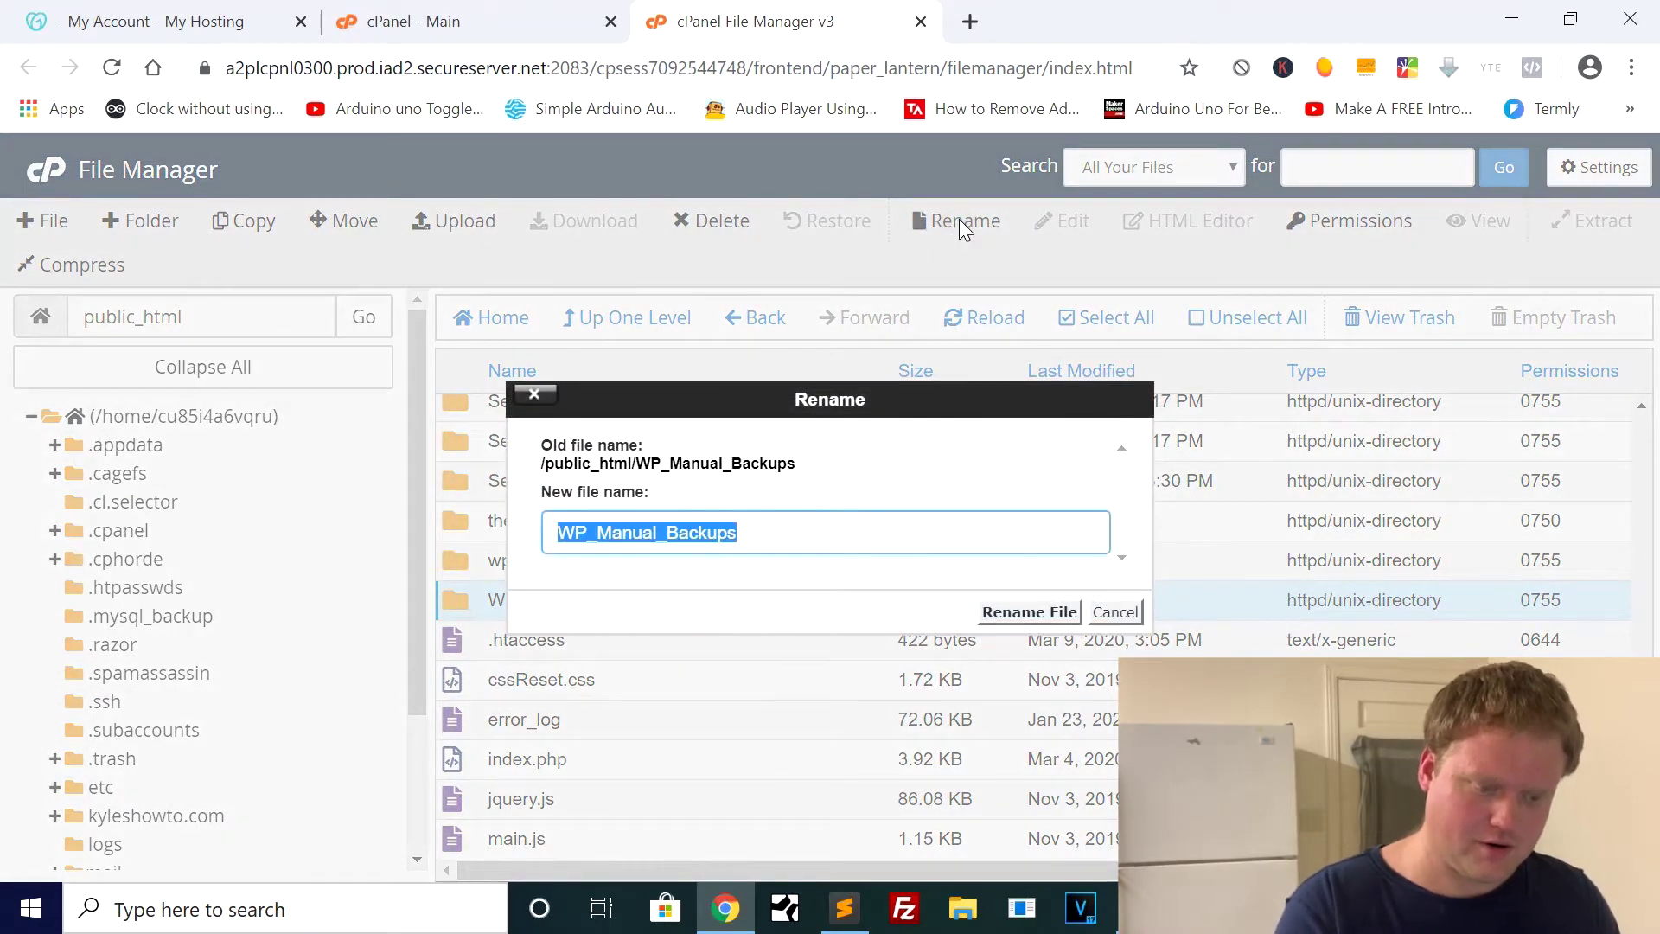
click(1117, 613)
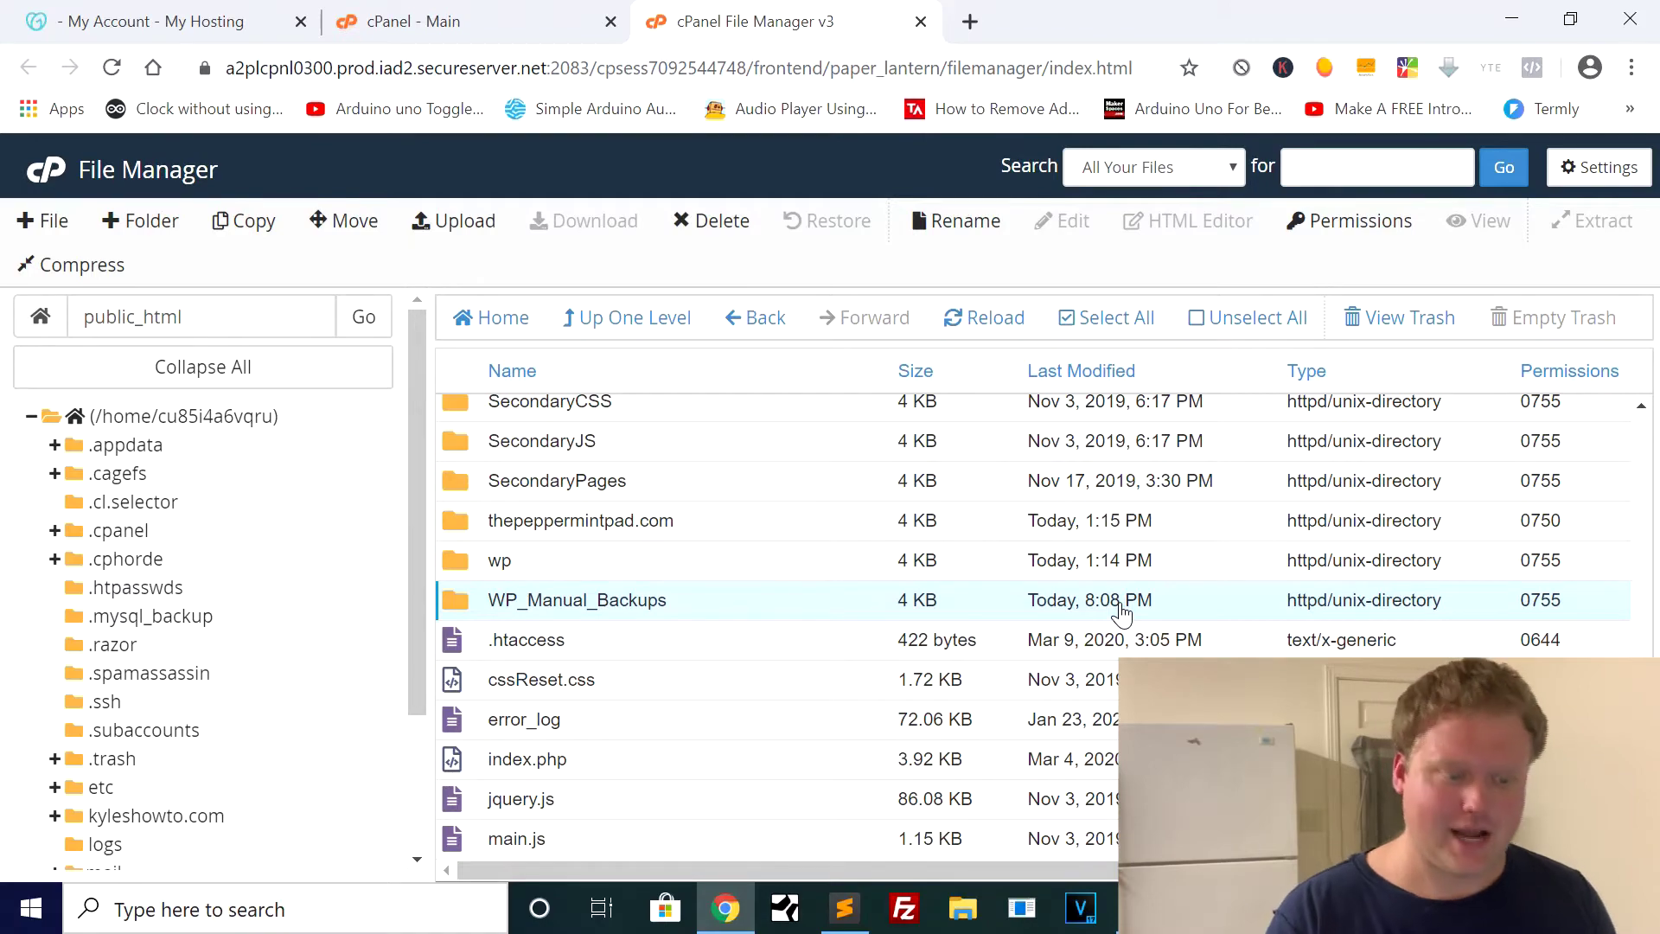
- Open the sample.kyleshowto.com folder in public_html
scroll(671, 563, up, 1)
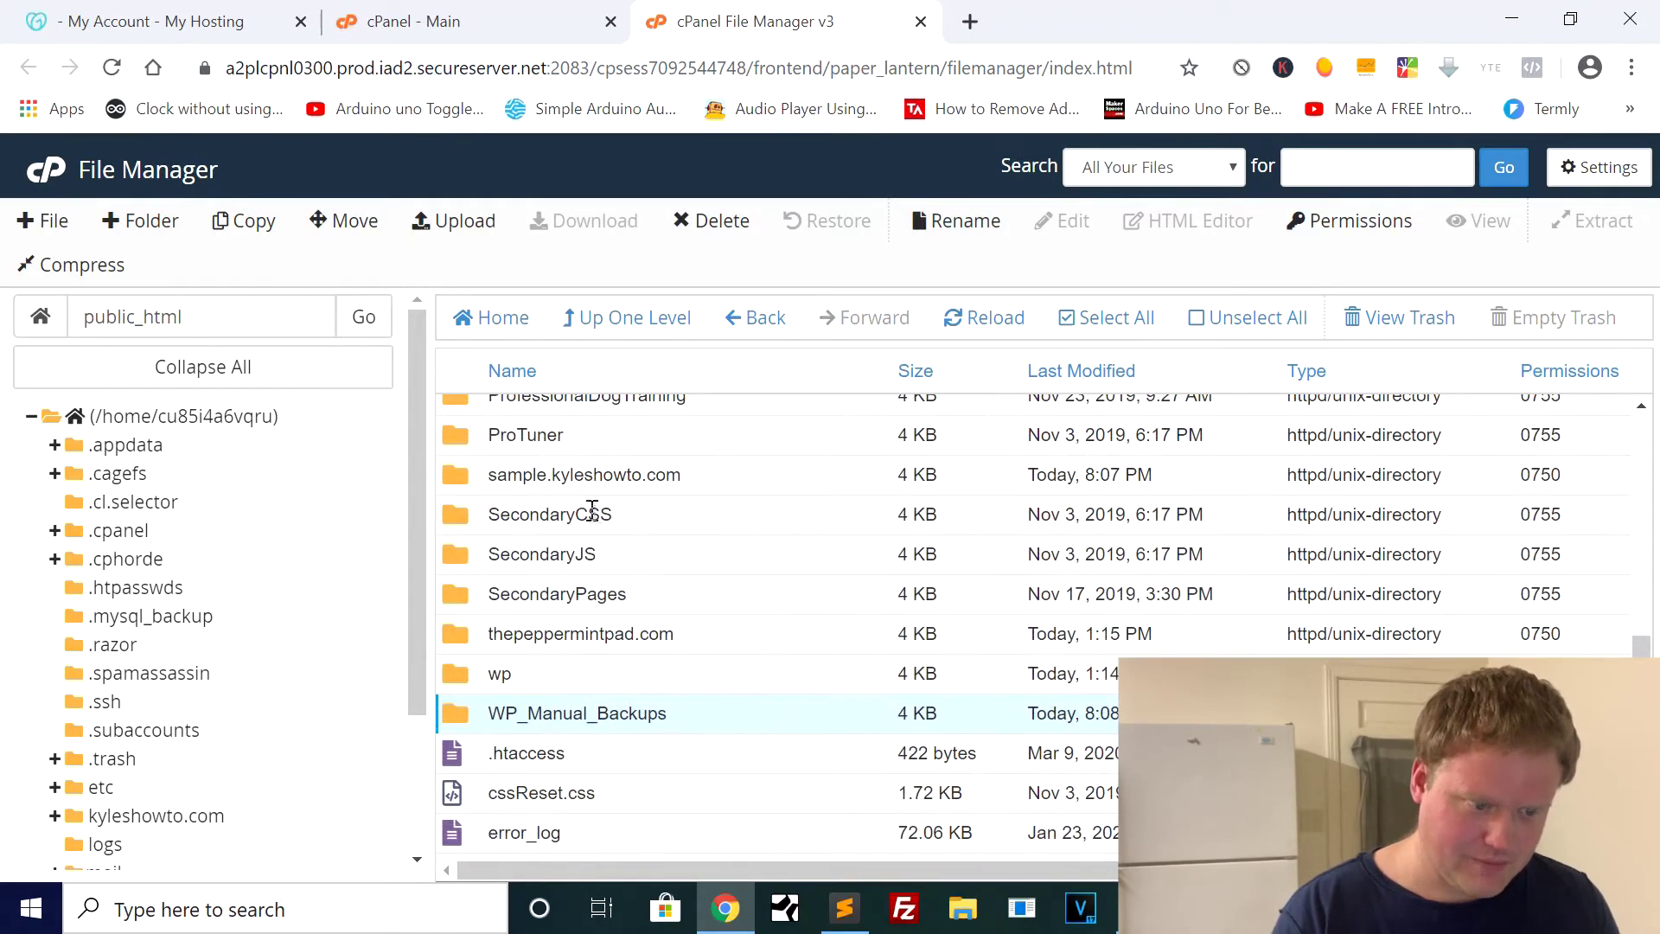
scroll(595, 514, up, 2)
scroll(594, 514, down, 1)
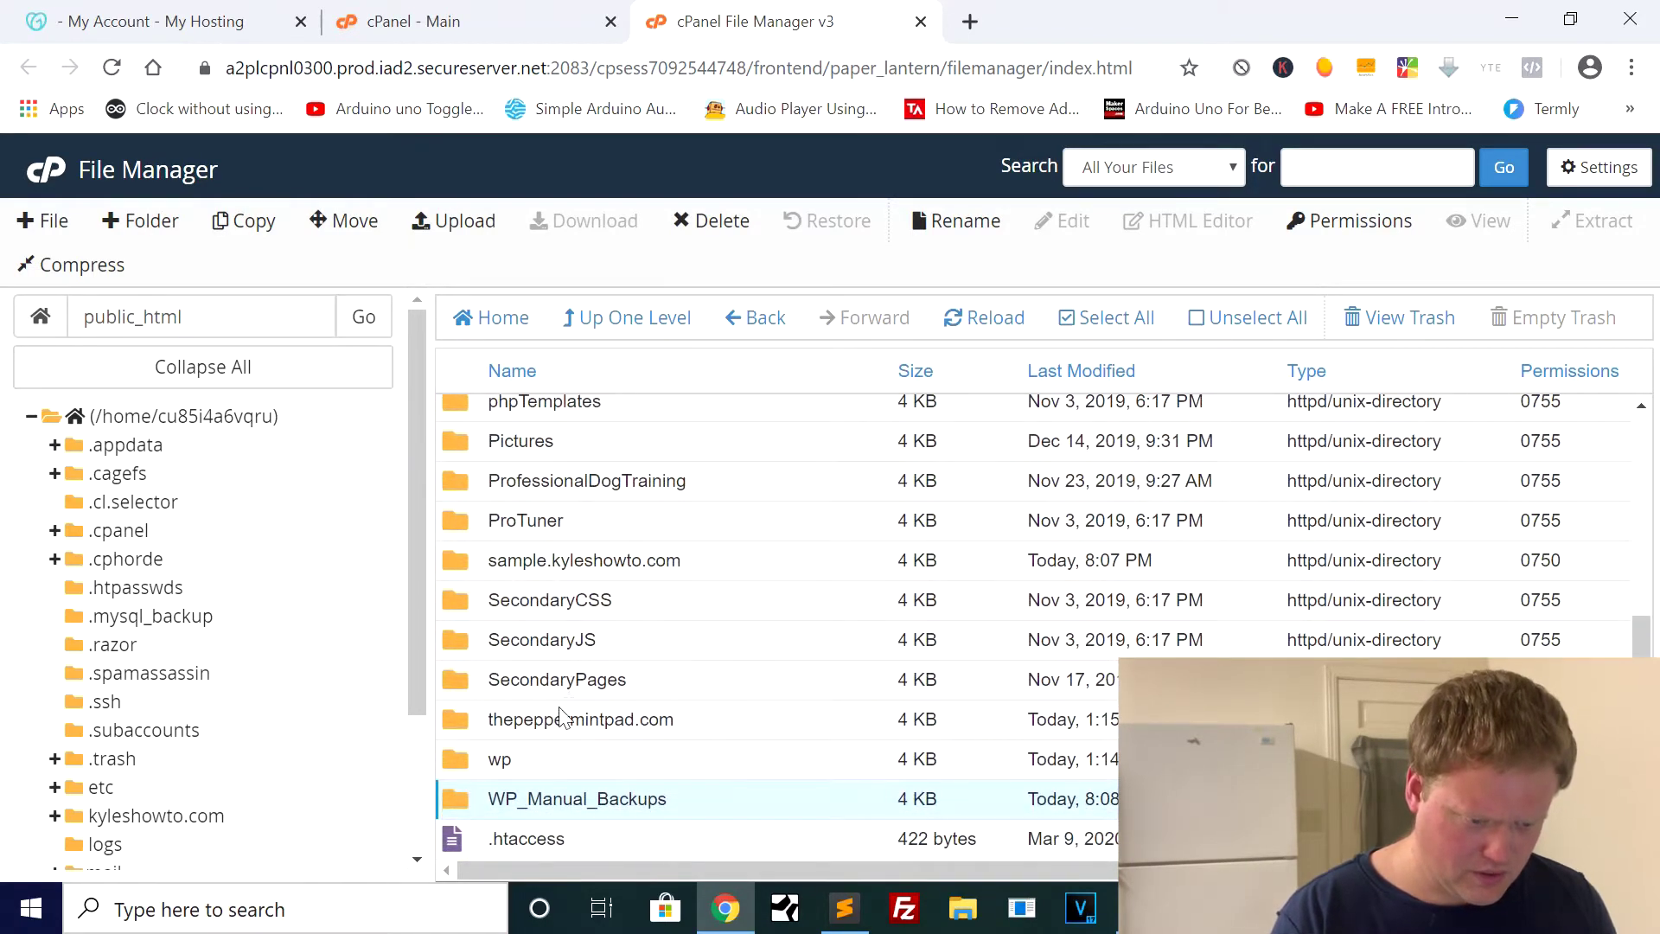
double_click(459, 564)
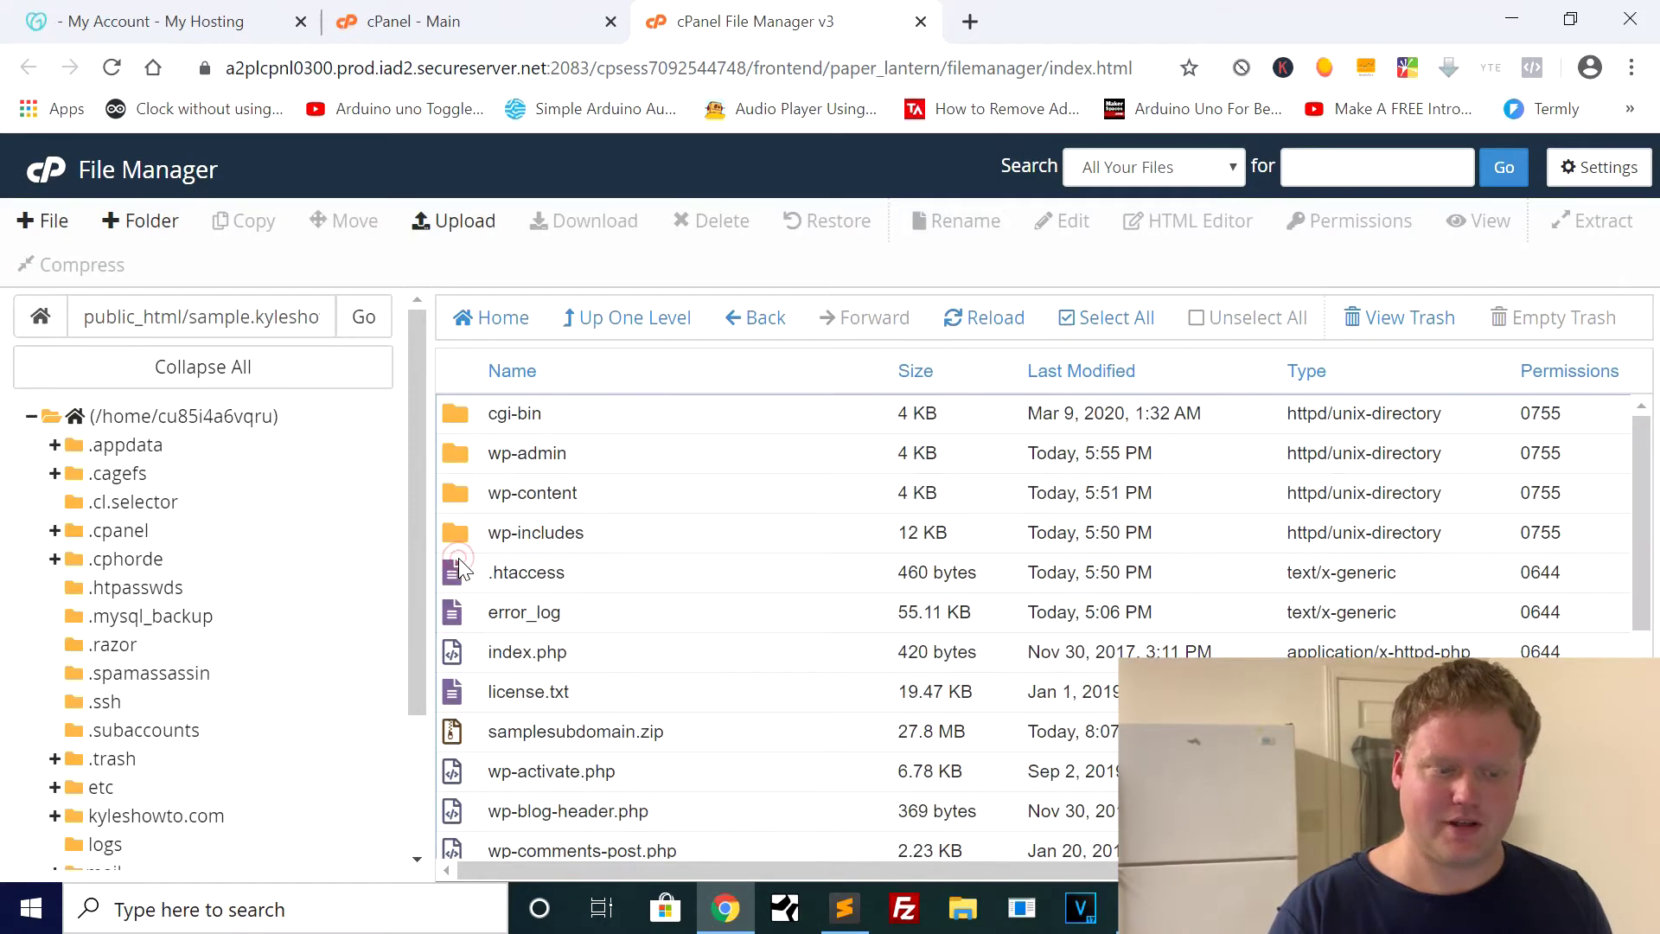
- Move samplesubdomain.zip to /public_html/WP_Manual_Backups
click(453, 732)
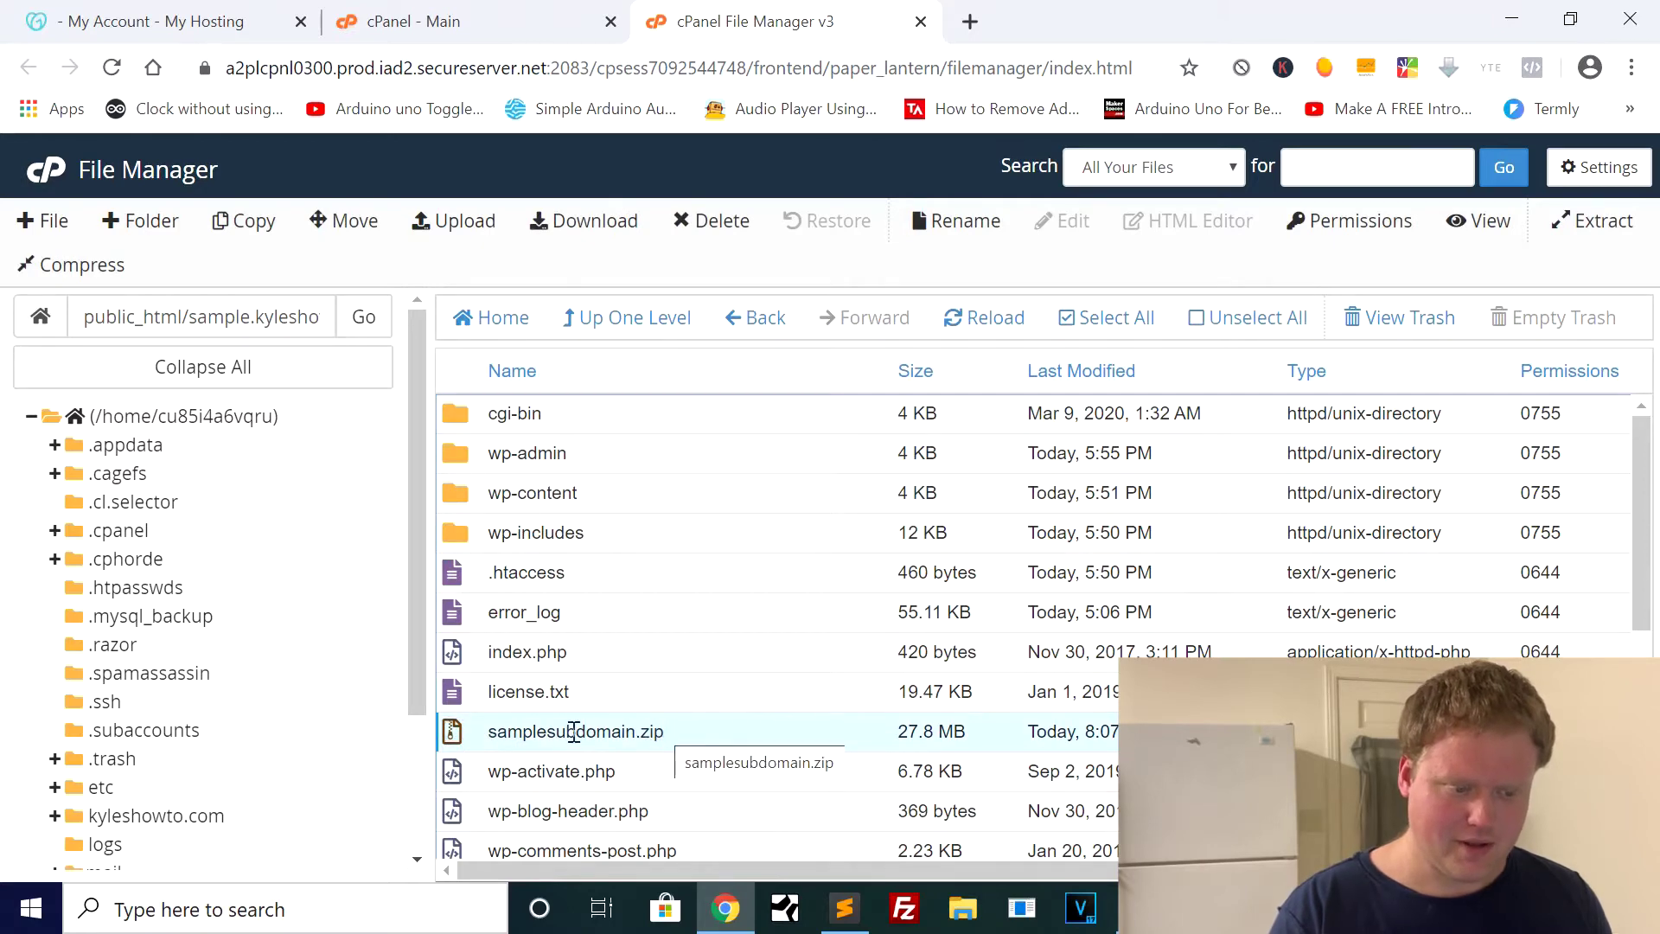
click(350, 249)
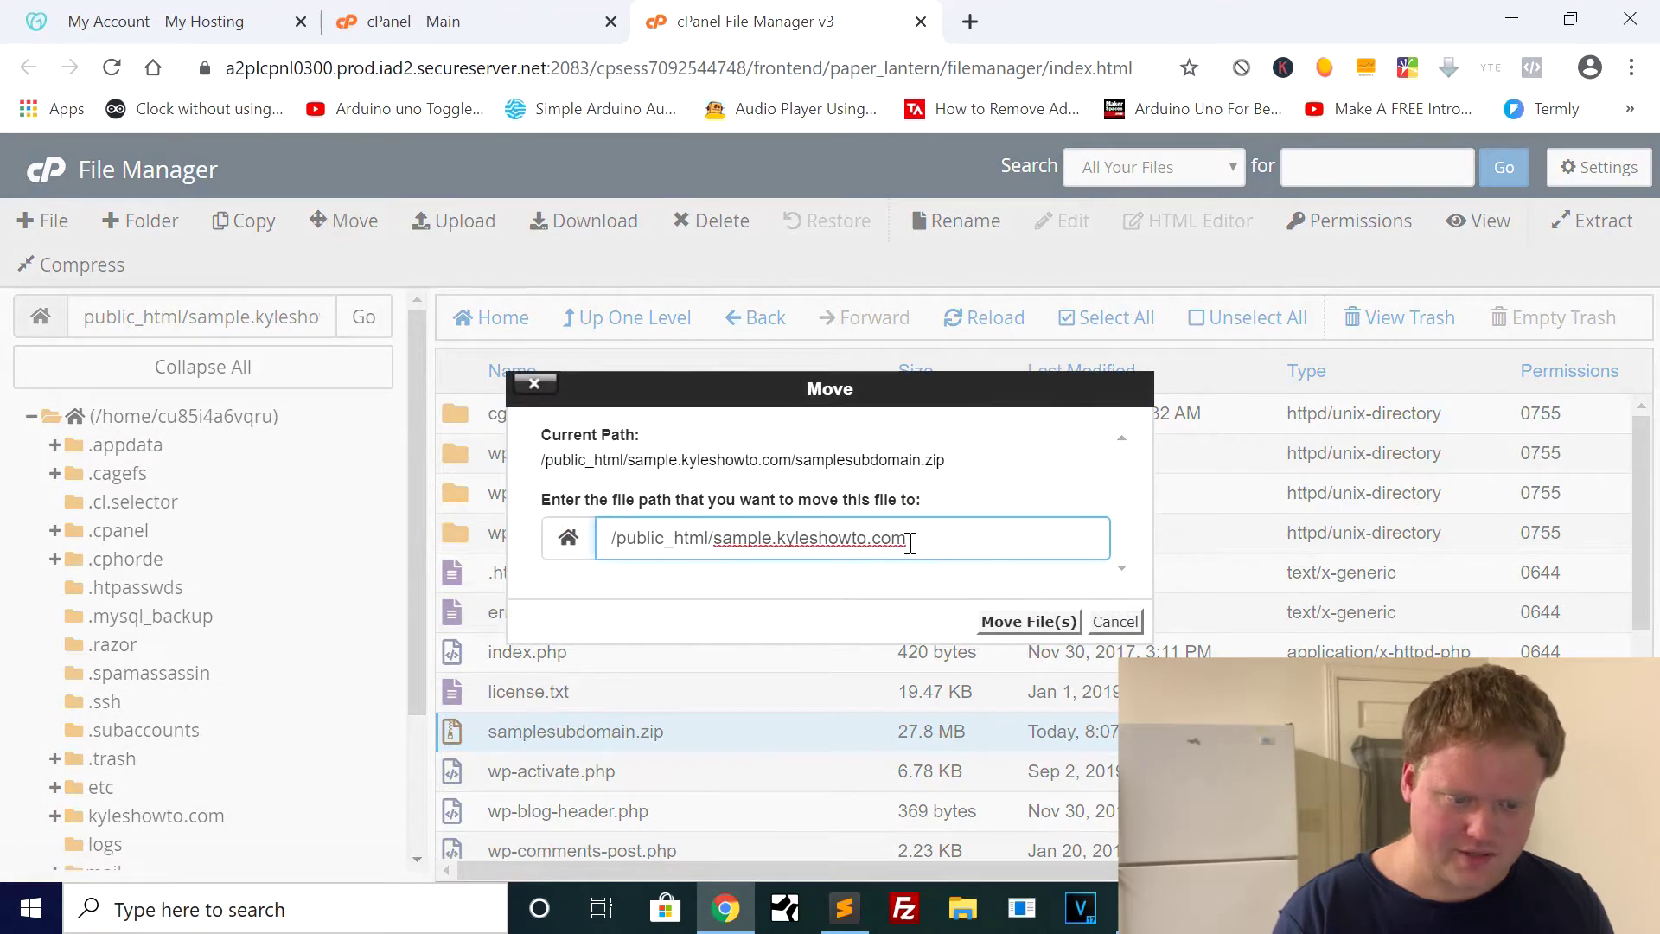
drag(910, 538, 731, 539)
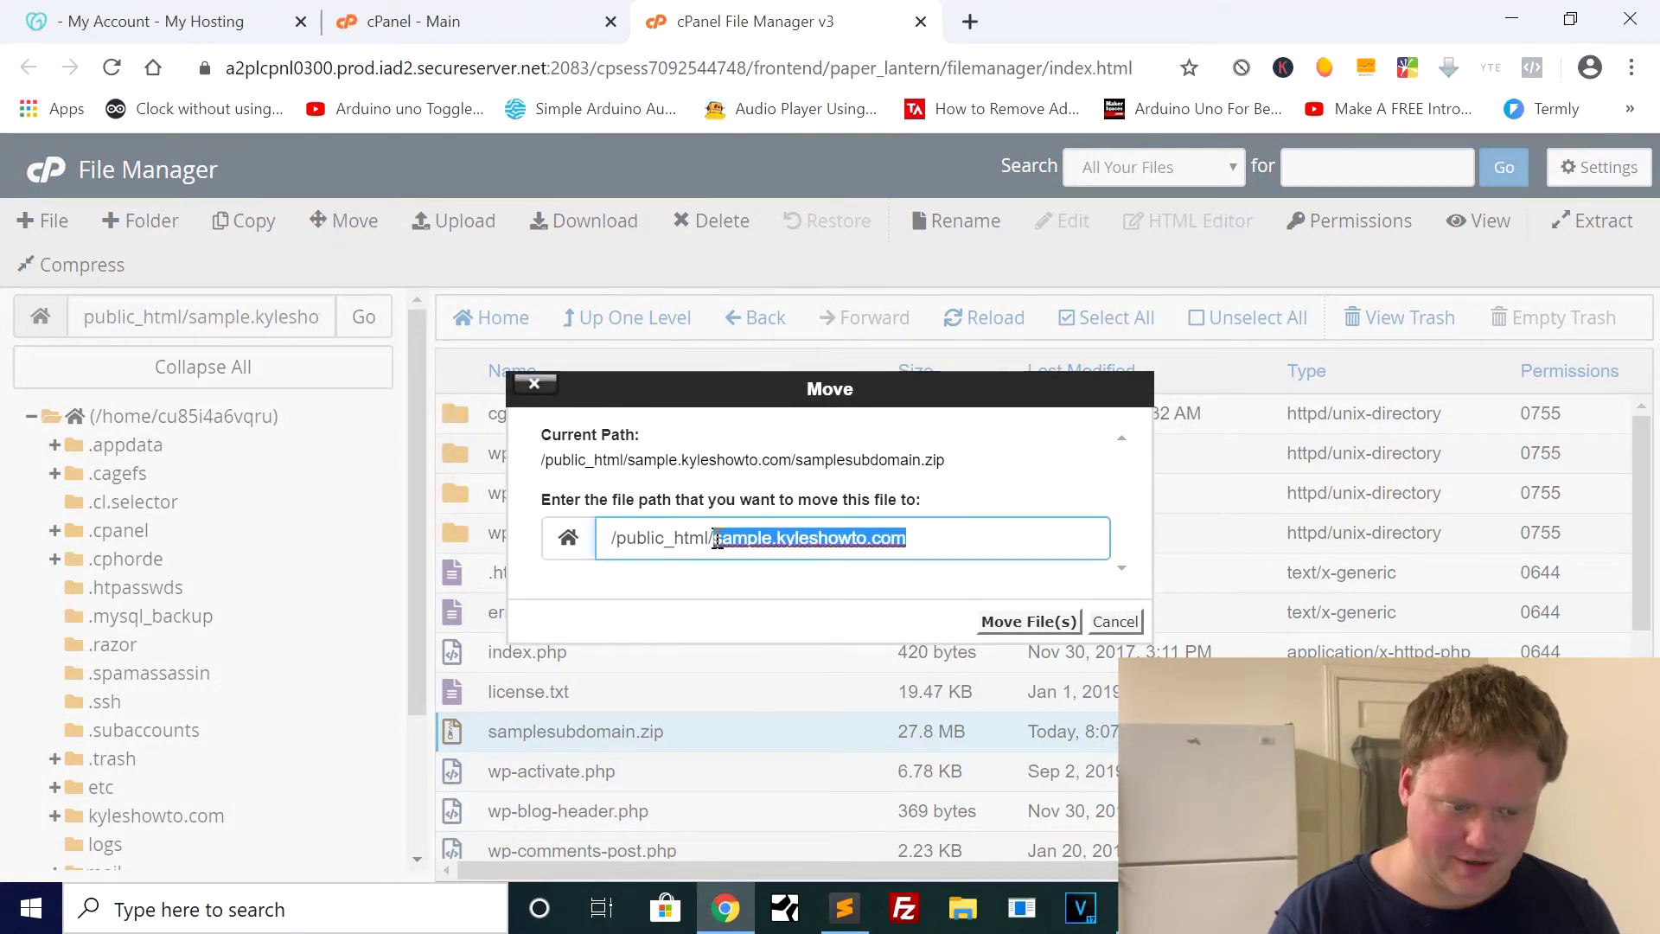
key(BackSpace)
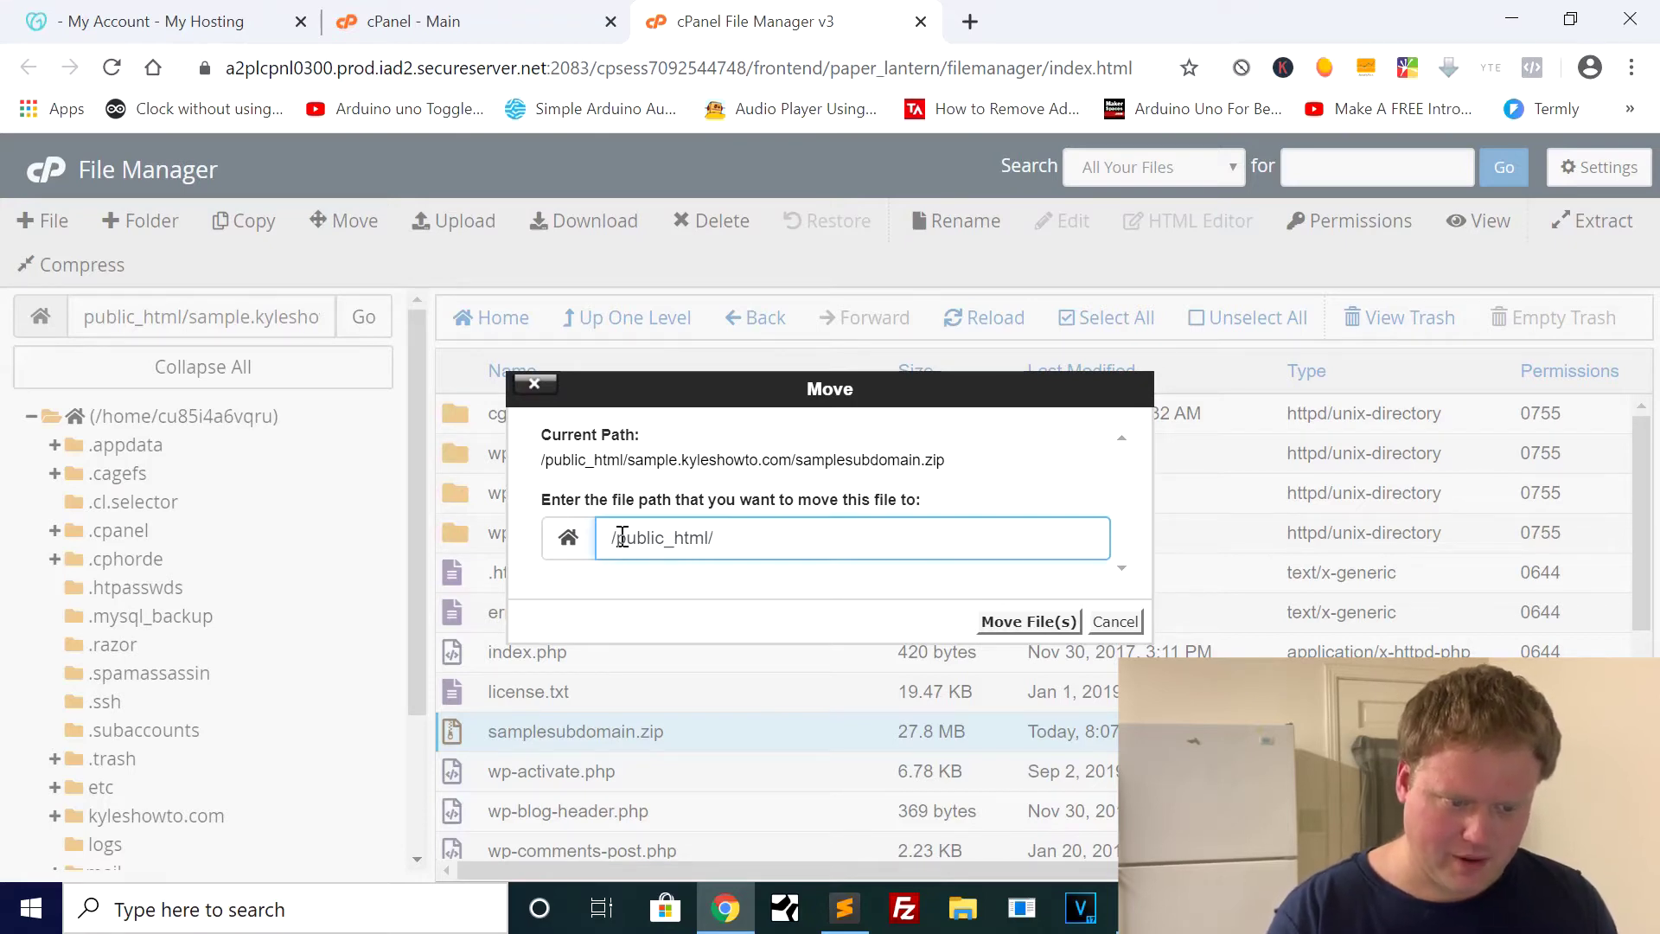
key(ctrl+v)
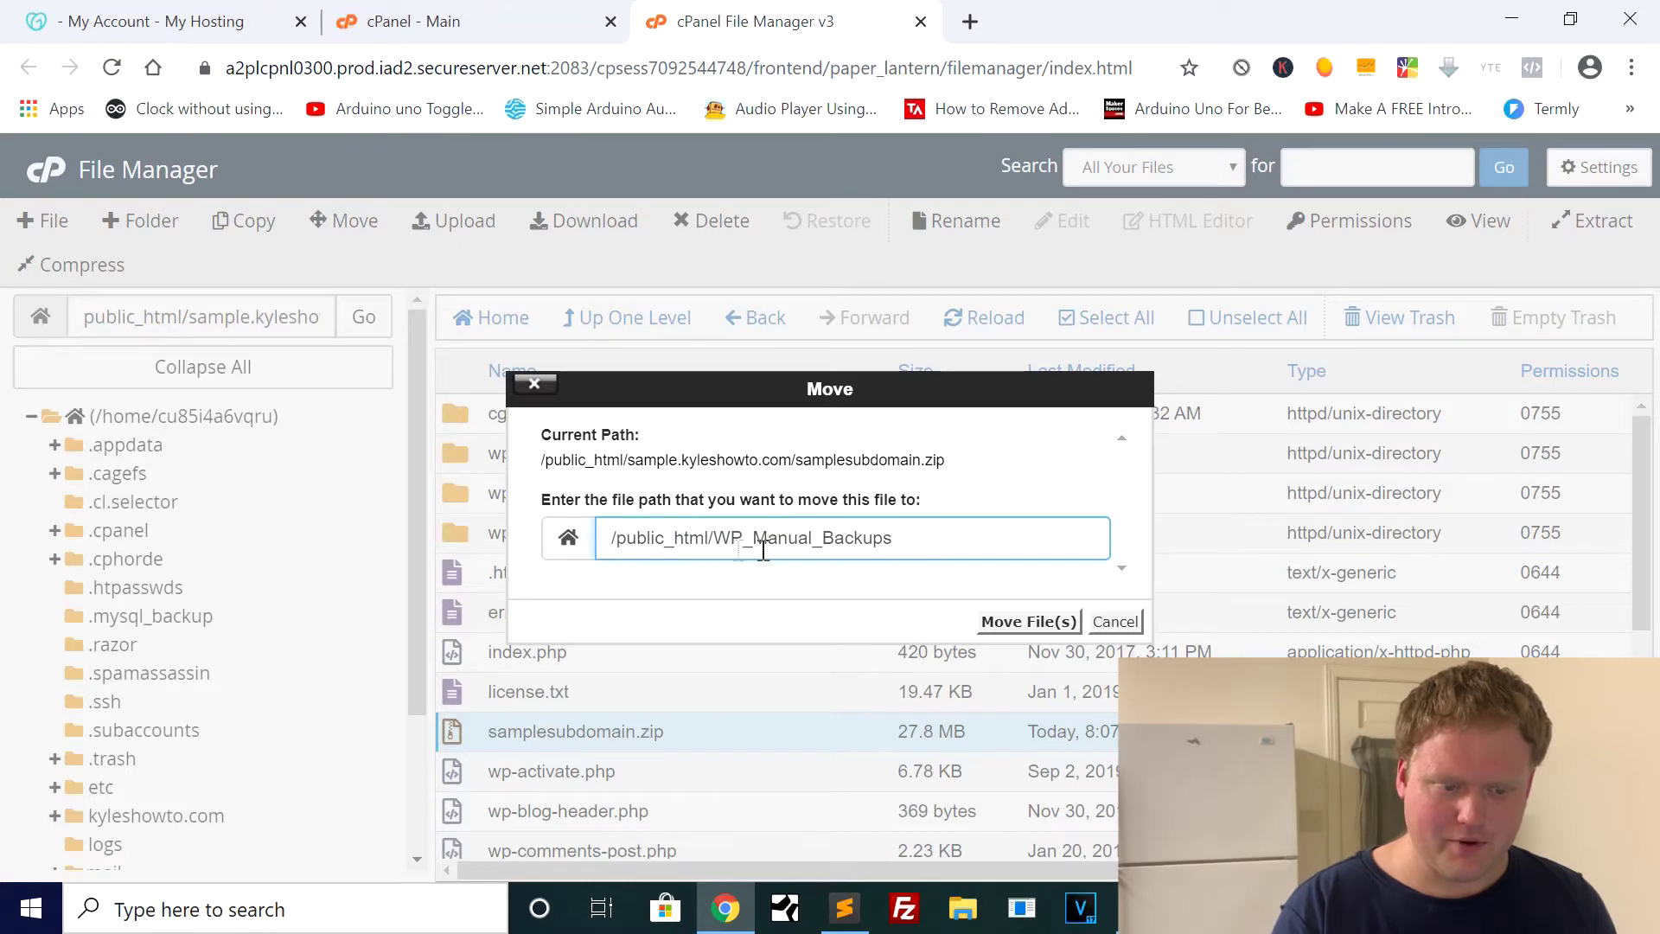
click(1033, 621)
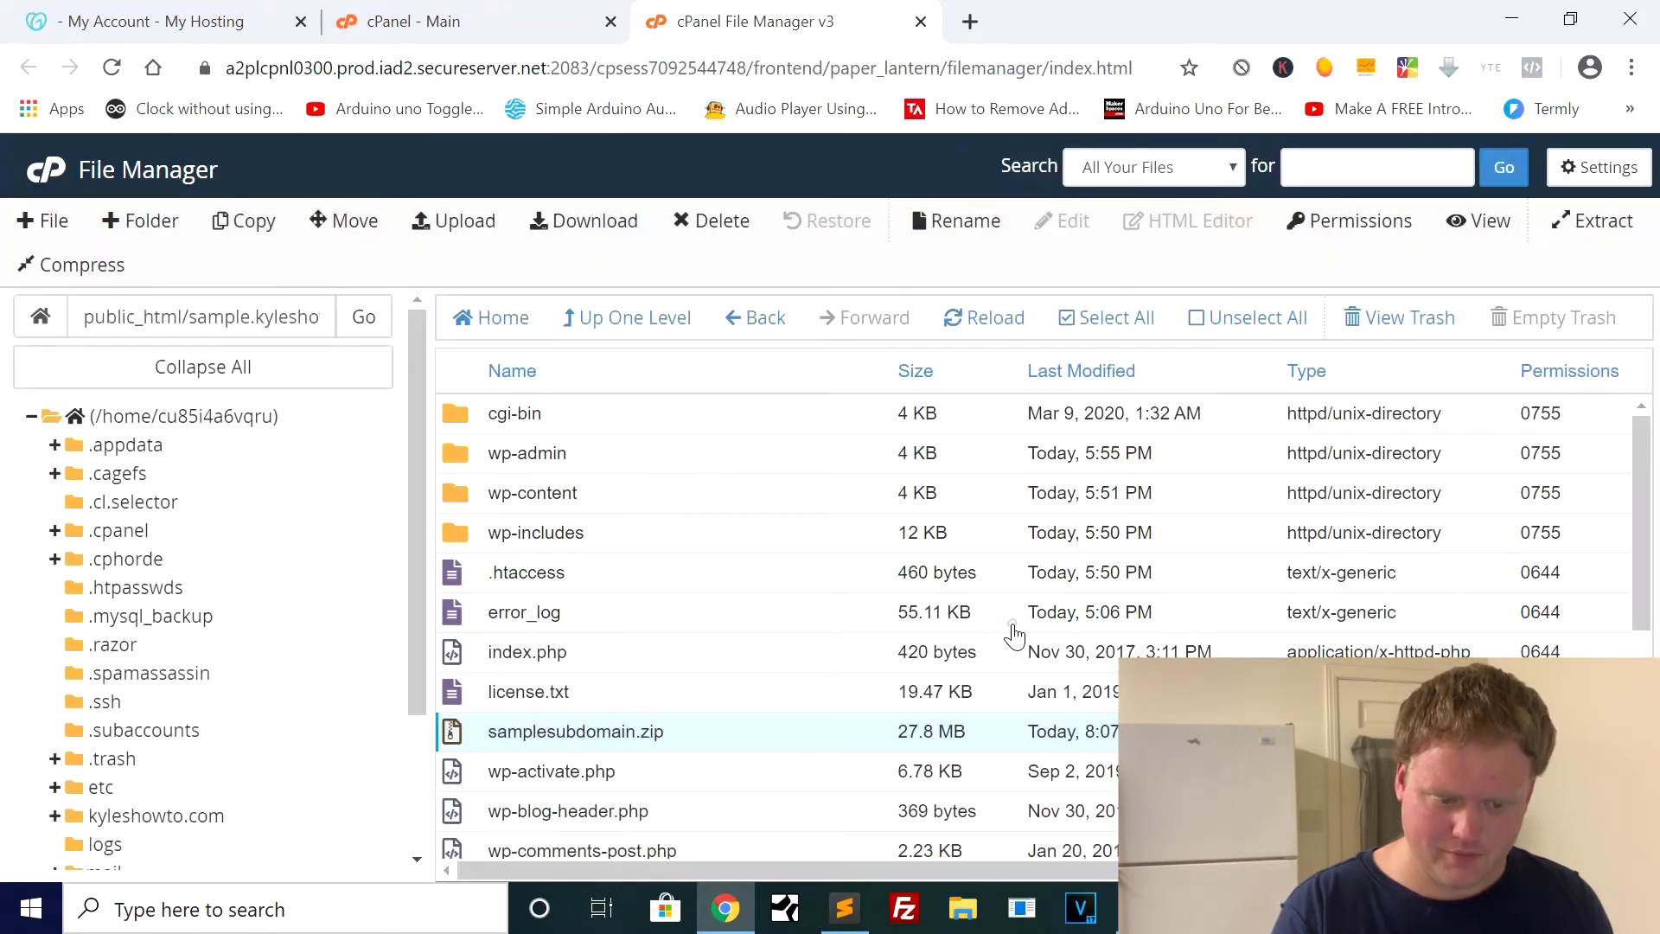
- Go back up to public_html and open the WP_Manual_Backups folder
click(623, 318)
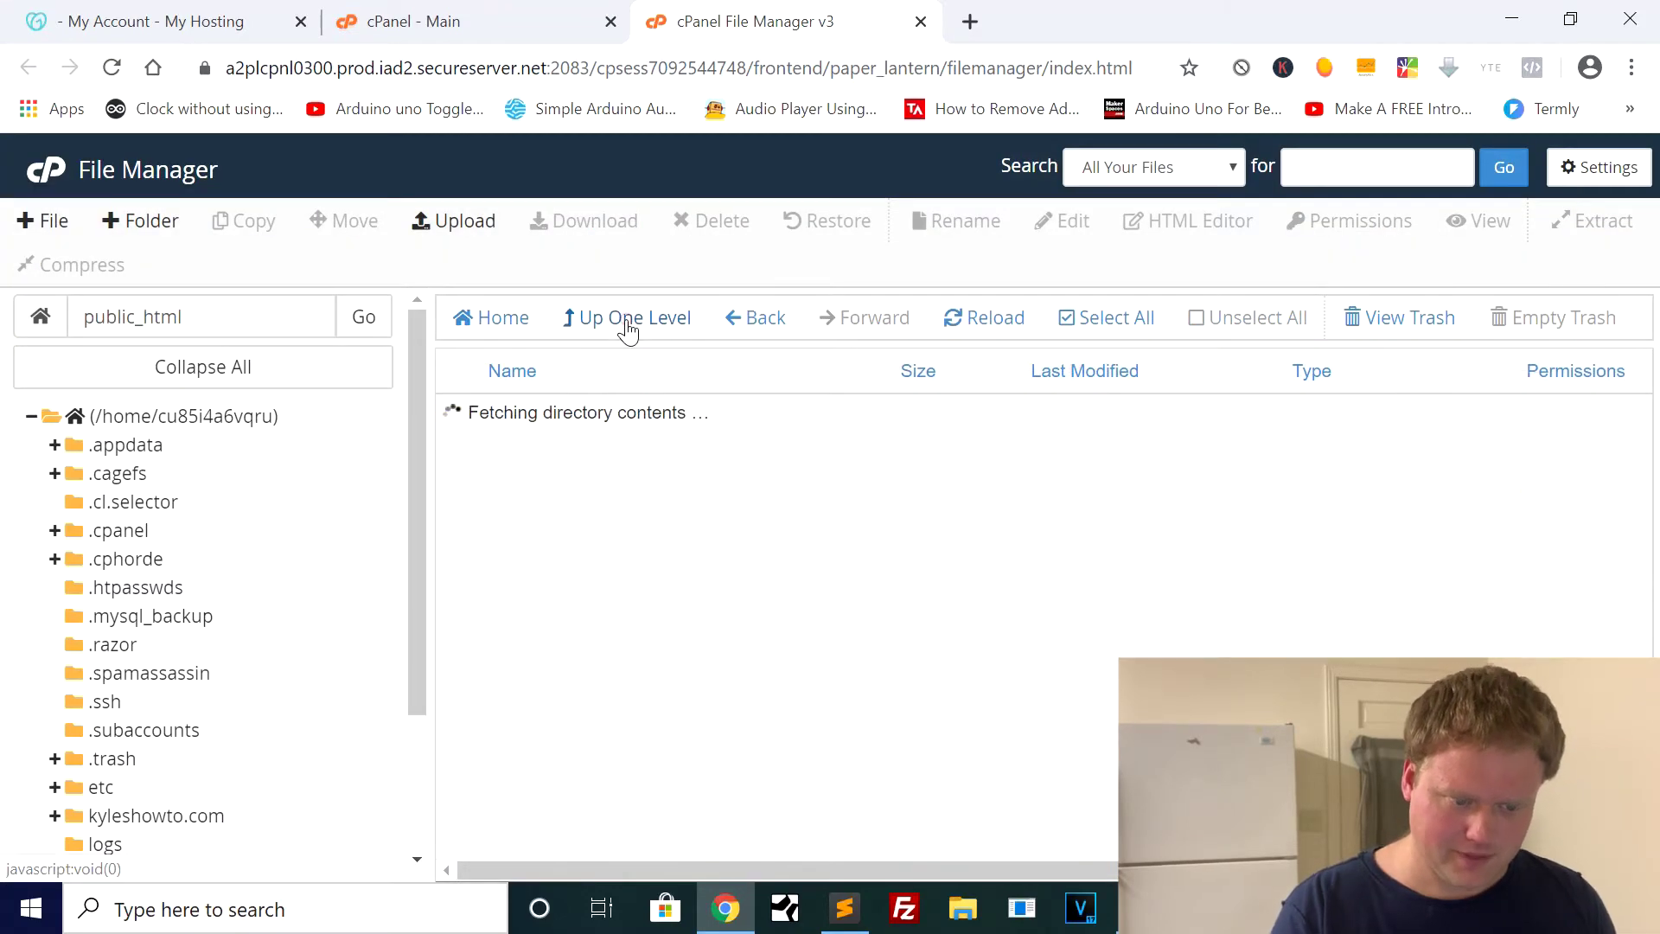
scroll(640, 722, down, 5)
scroll(645, 722, down, 6)
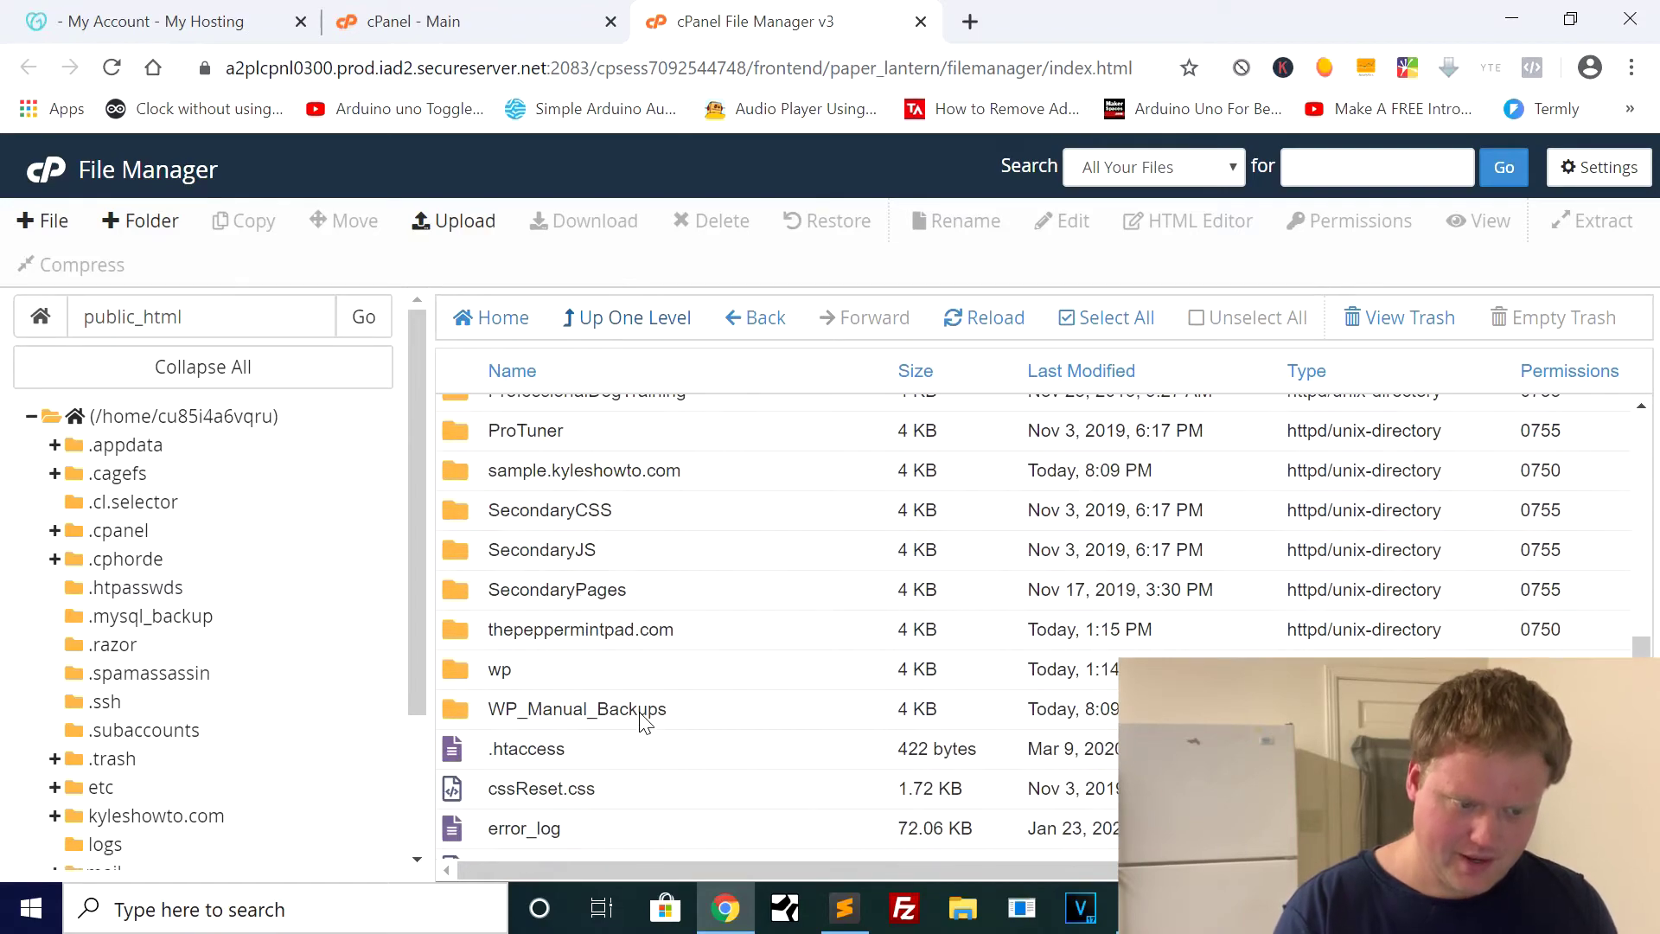
double_click(542, 711)
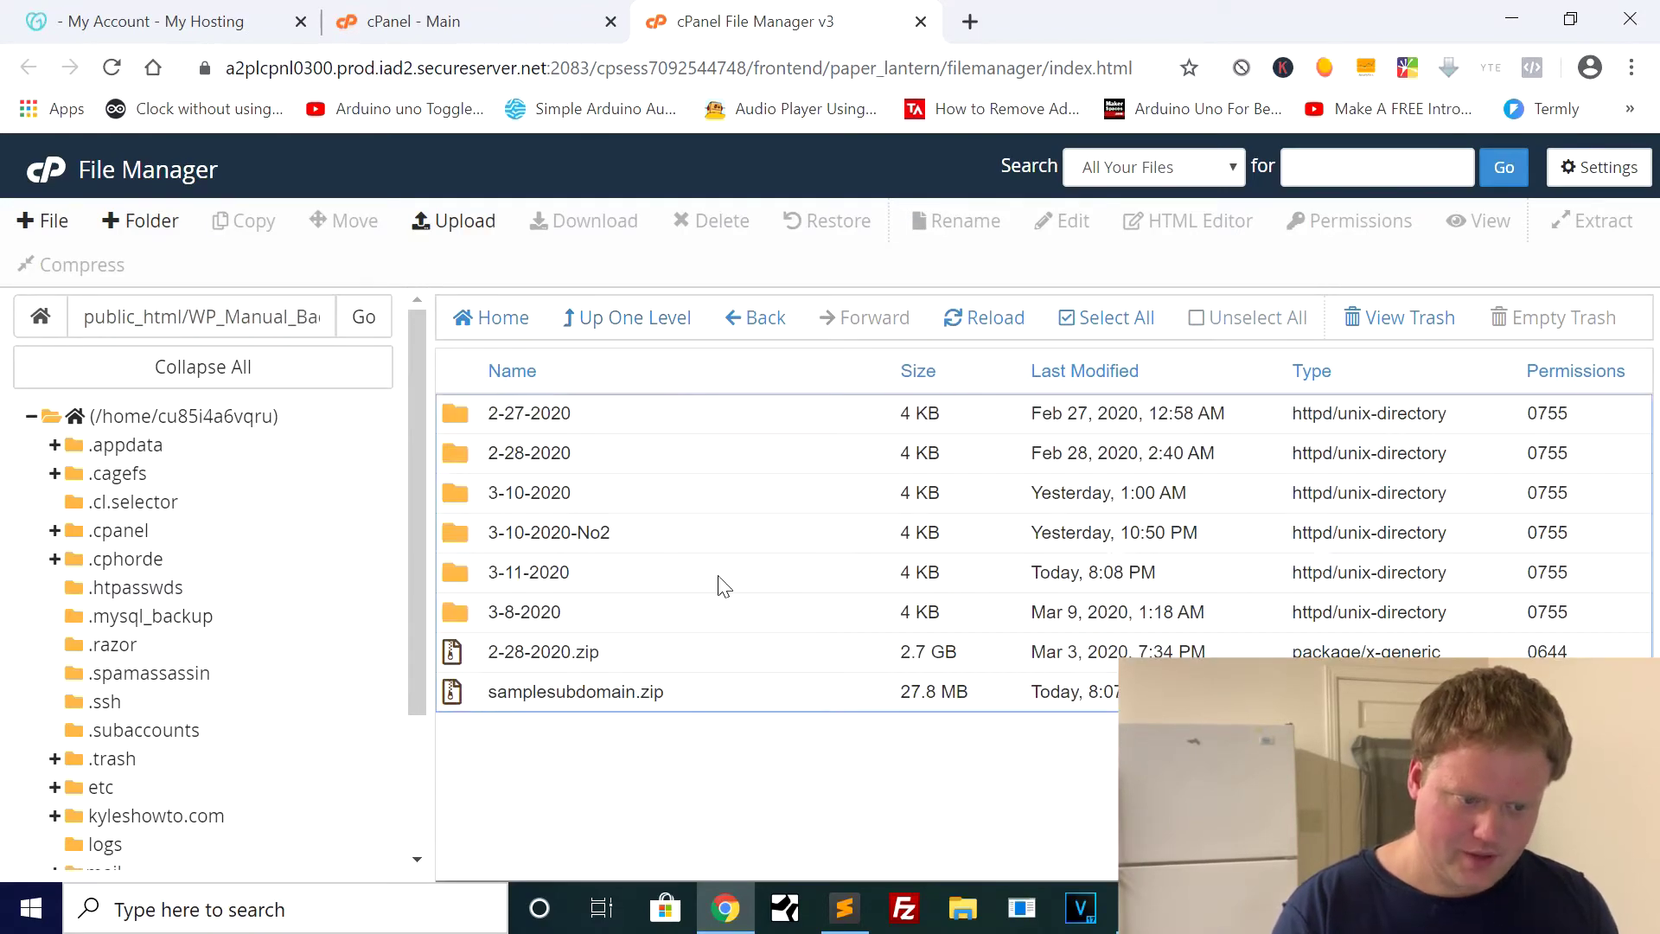
- Copy the 3-11-2020 folder's name from its rename dialog without renaming the folder
click(472, 702)
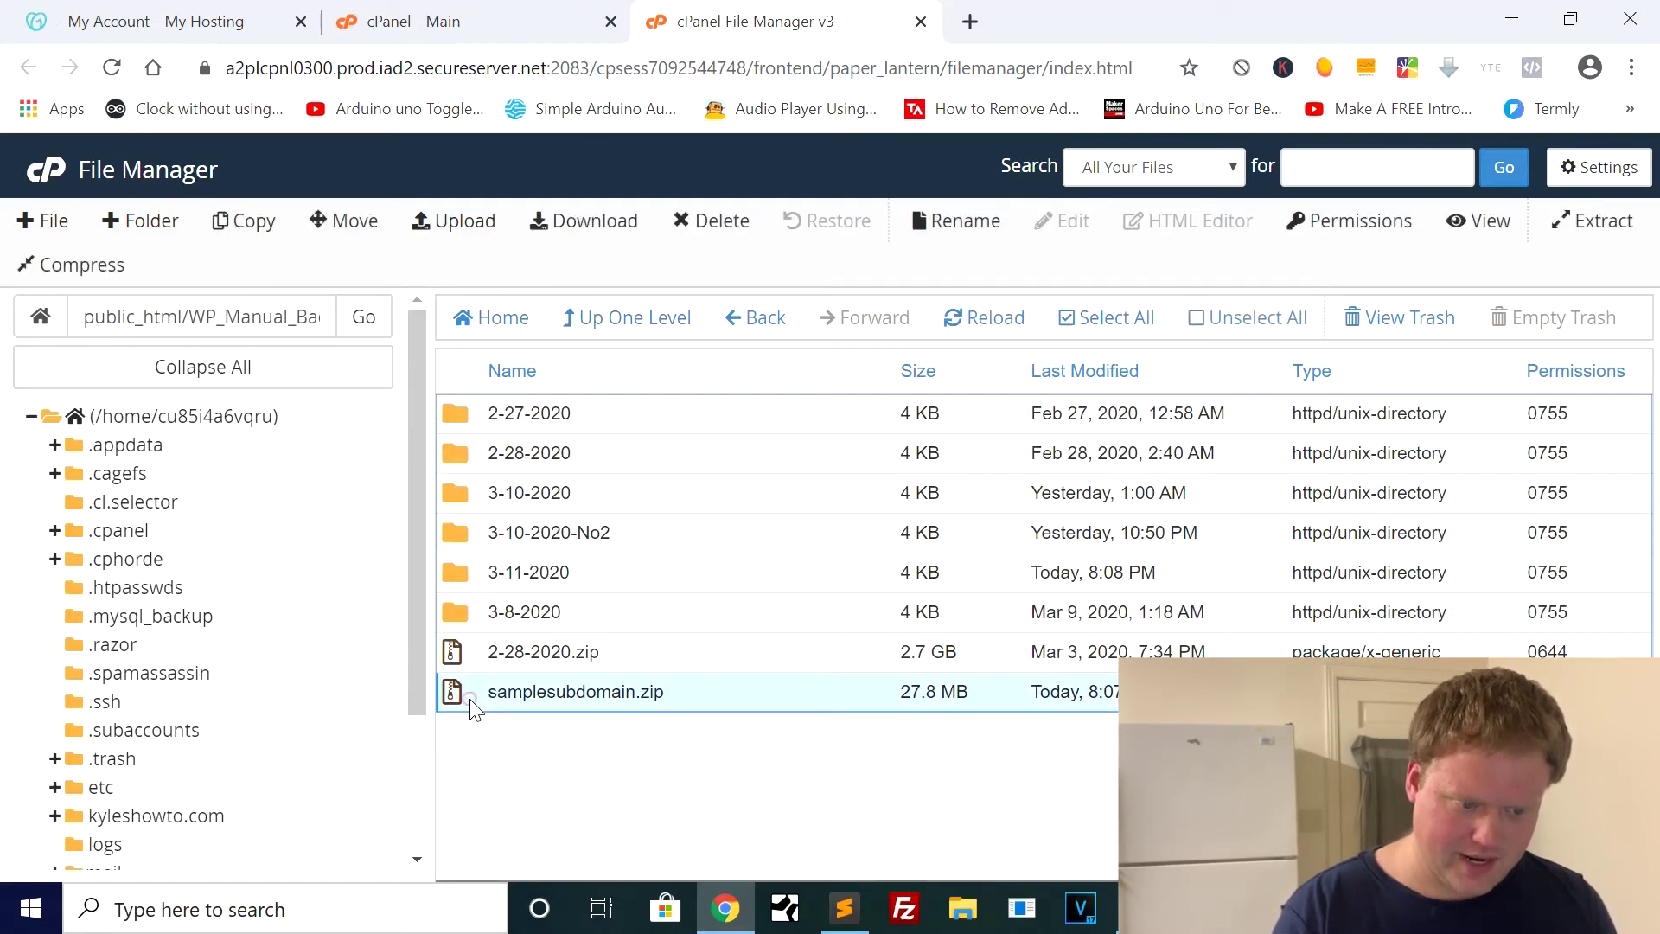
click(454, 578)
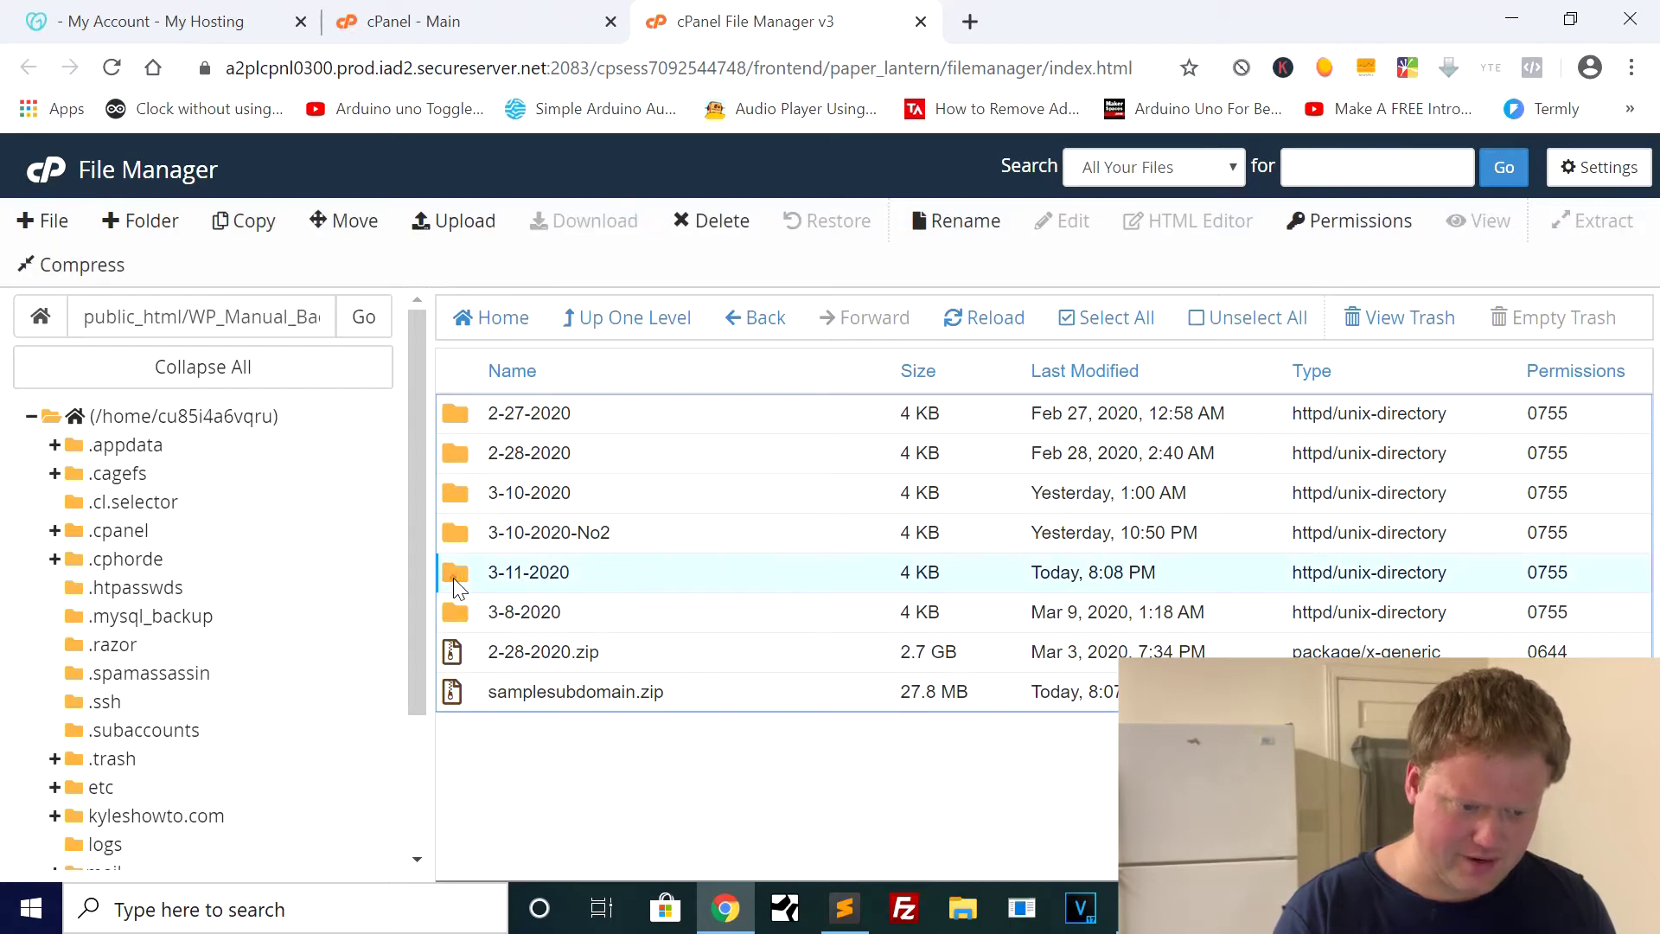
click(945, 227)
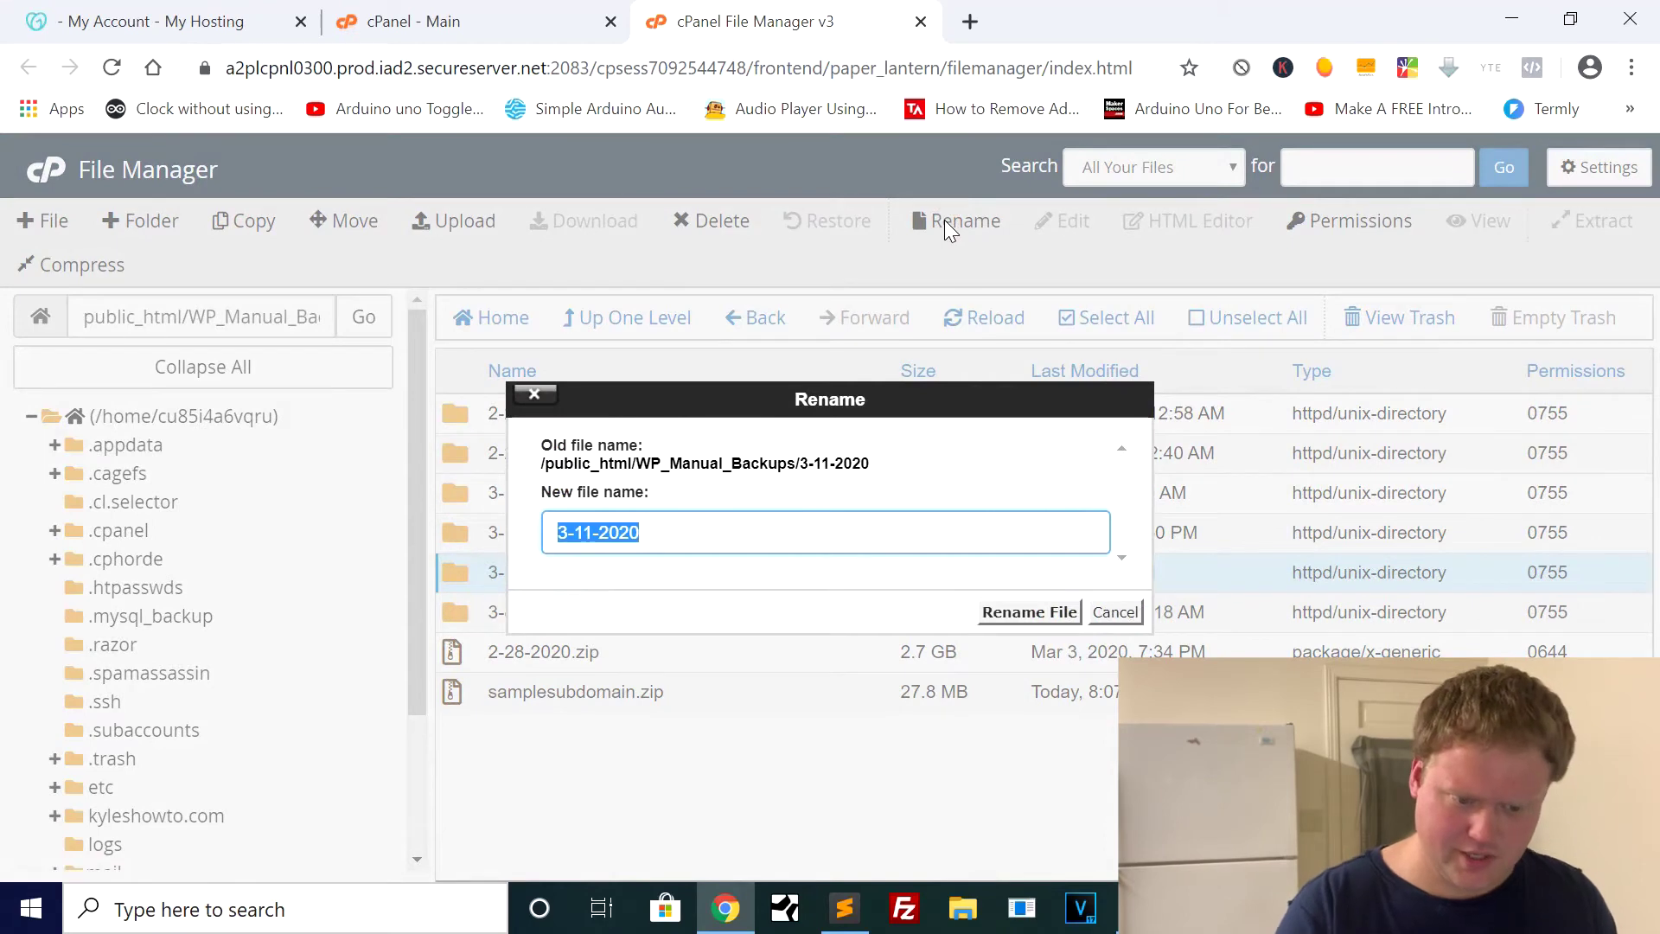
click(1115, 612)
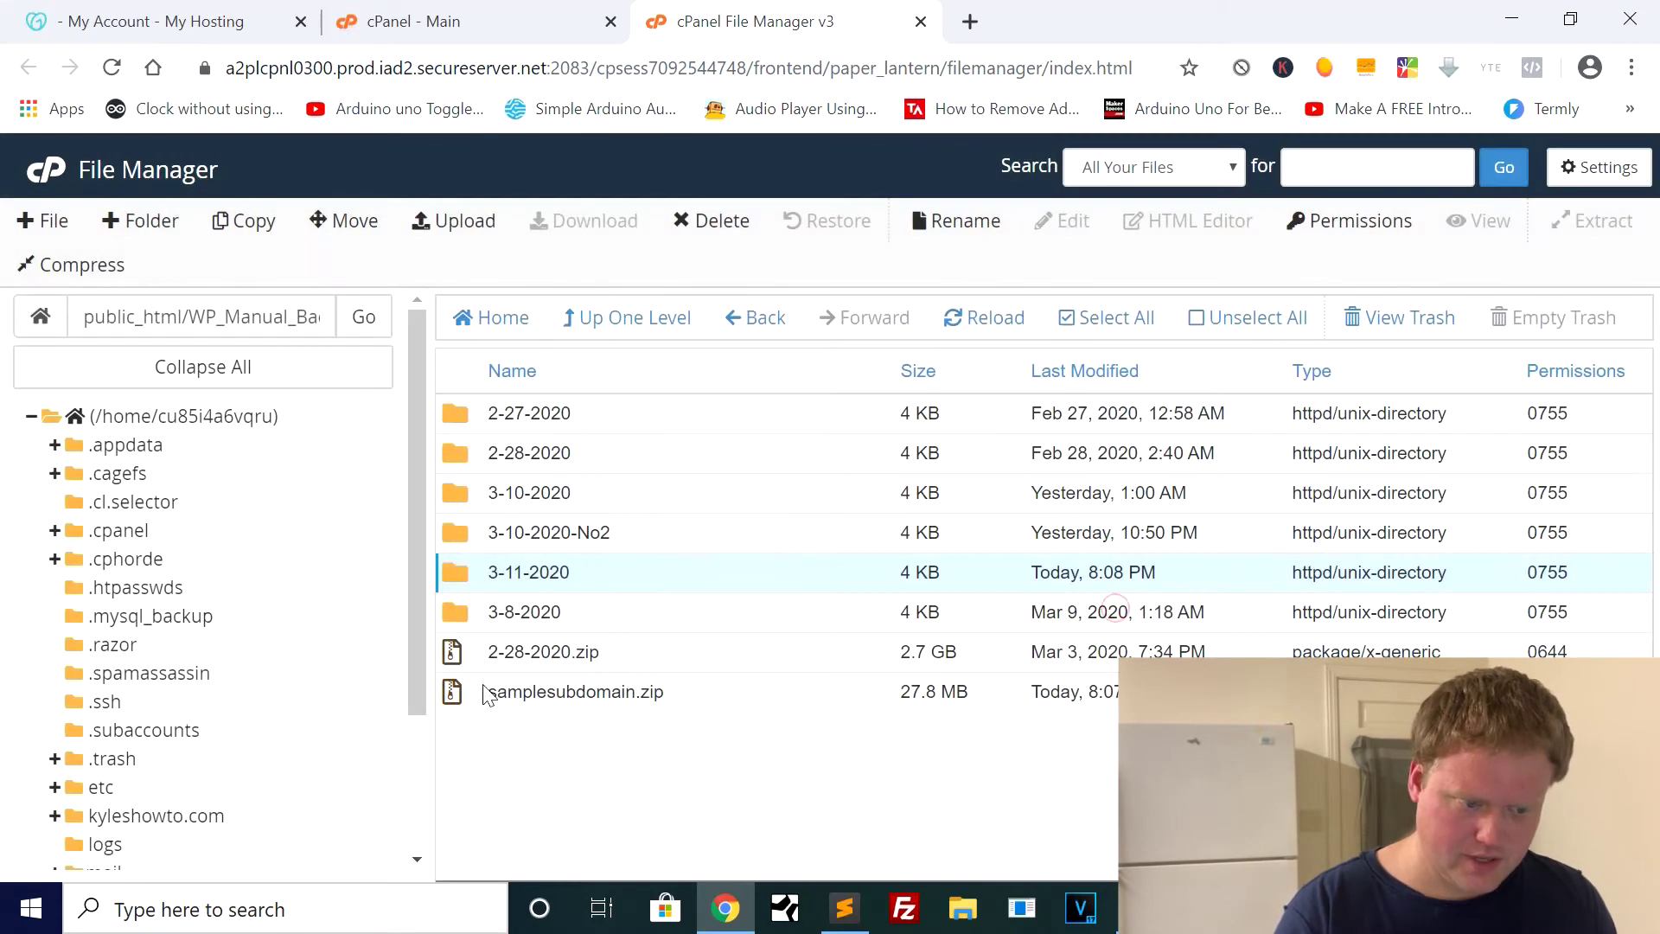
- Move samplesubdomain.zip into /public_html/WP_Manual_Backups/3-11-2020
click(451, 703)
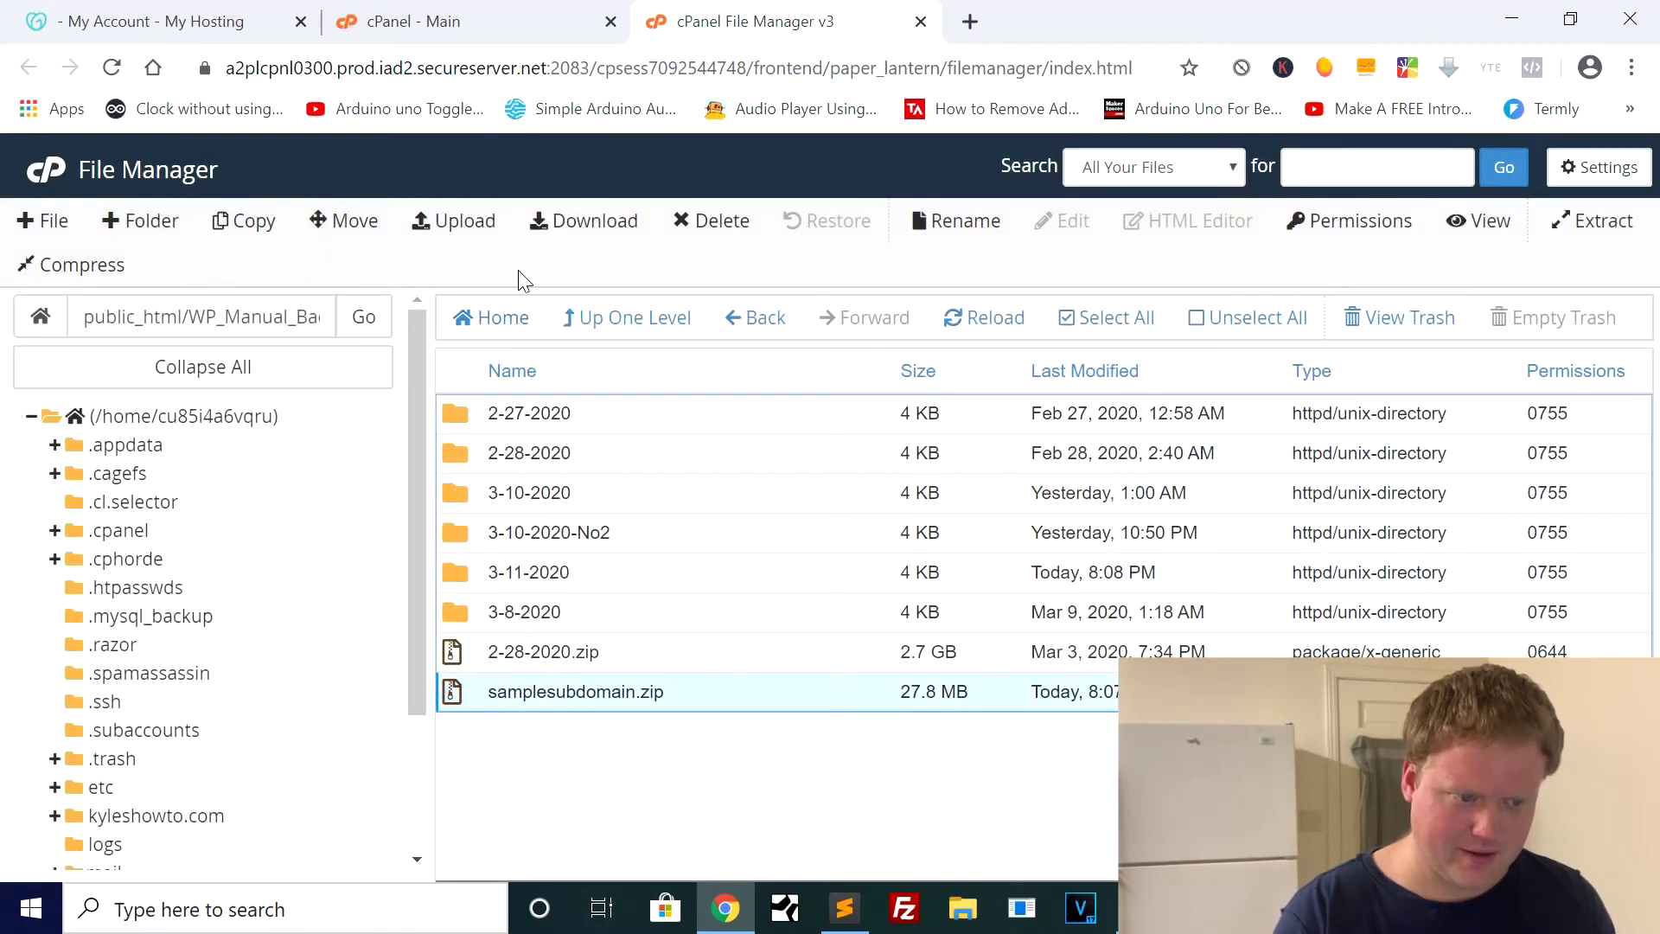
click(322, 222)
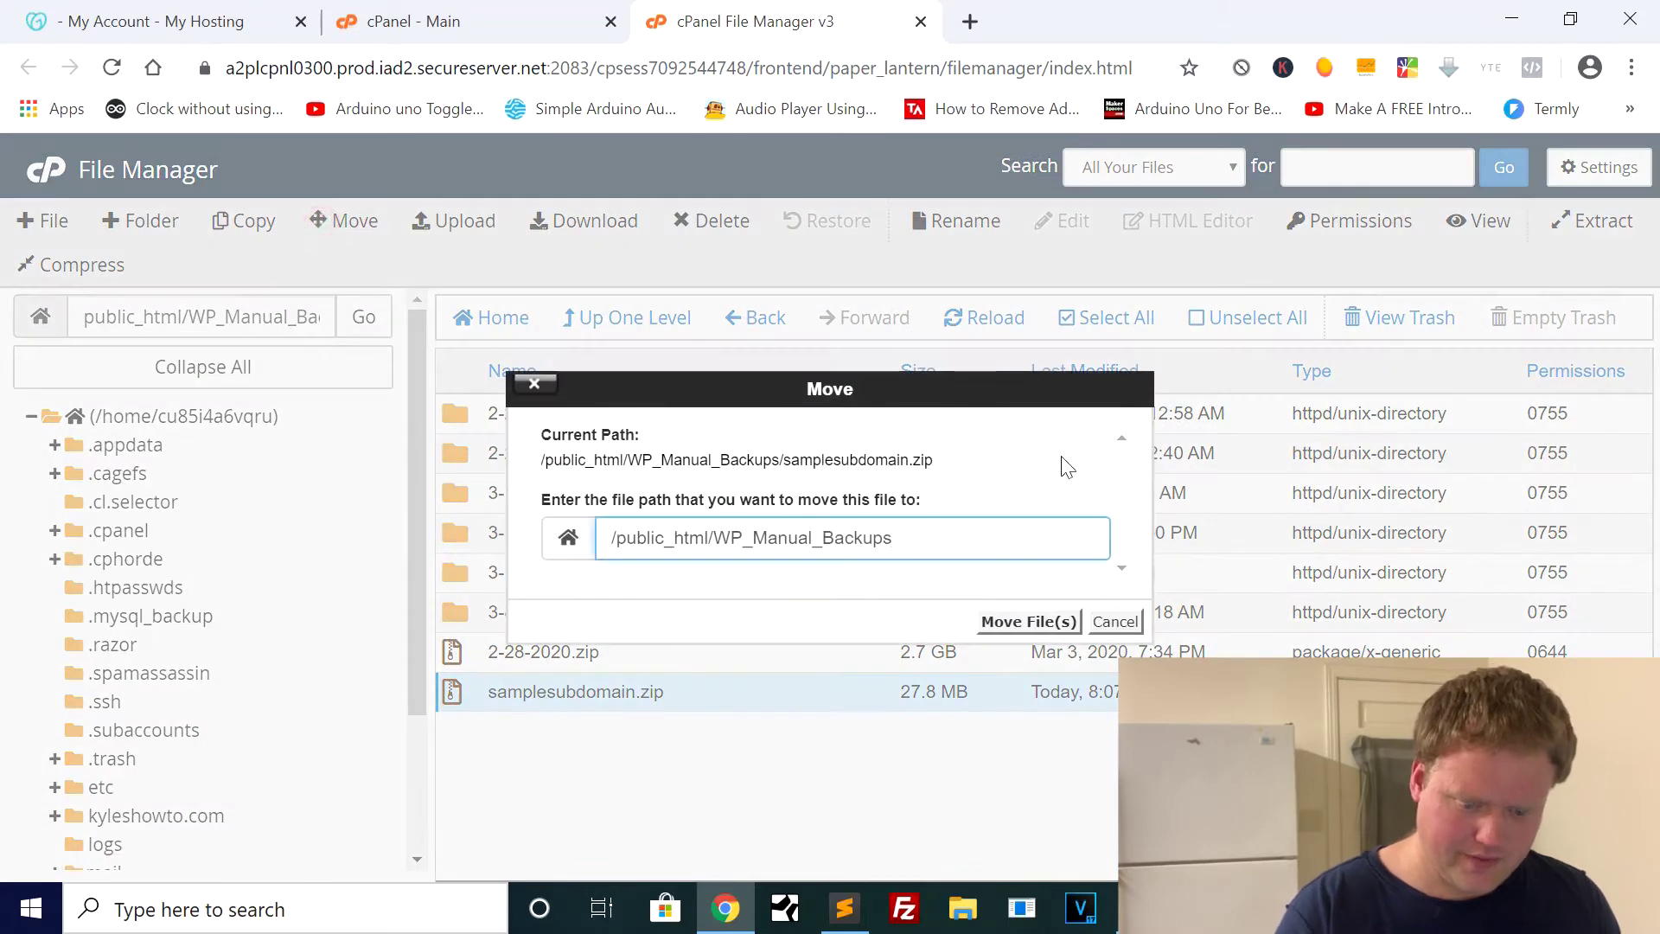
text(3-11-2020)
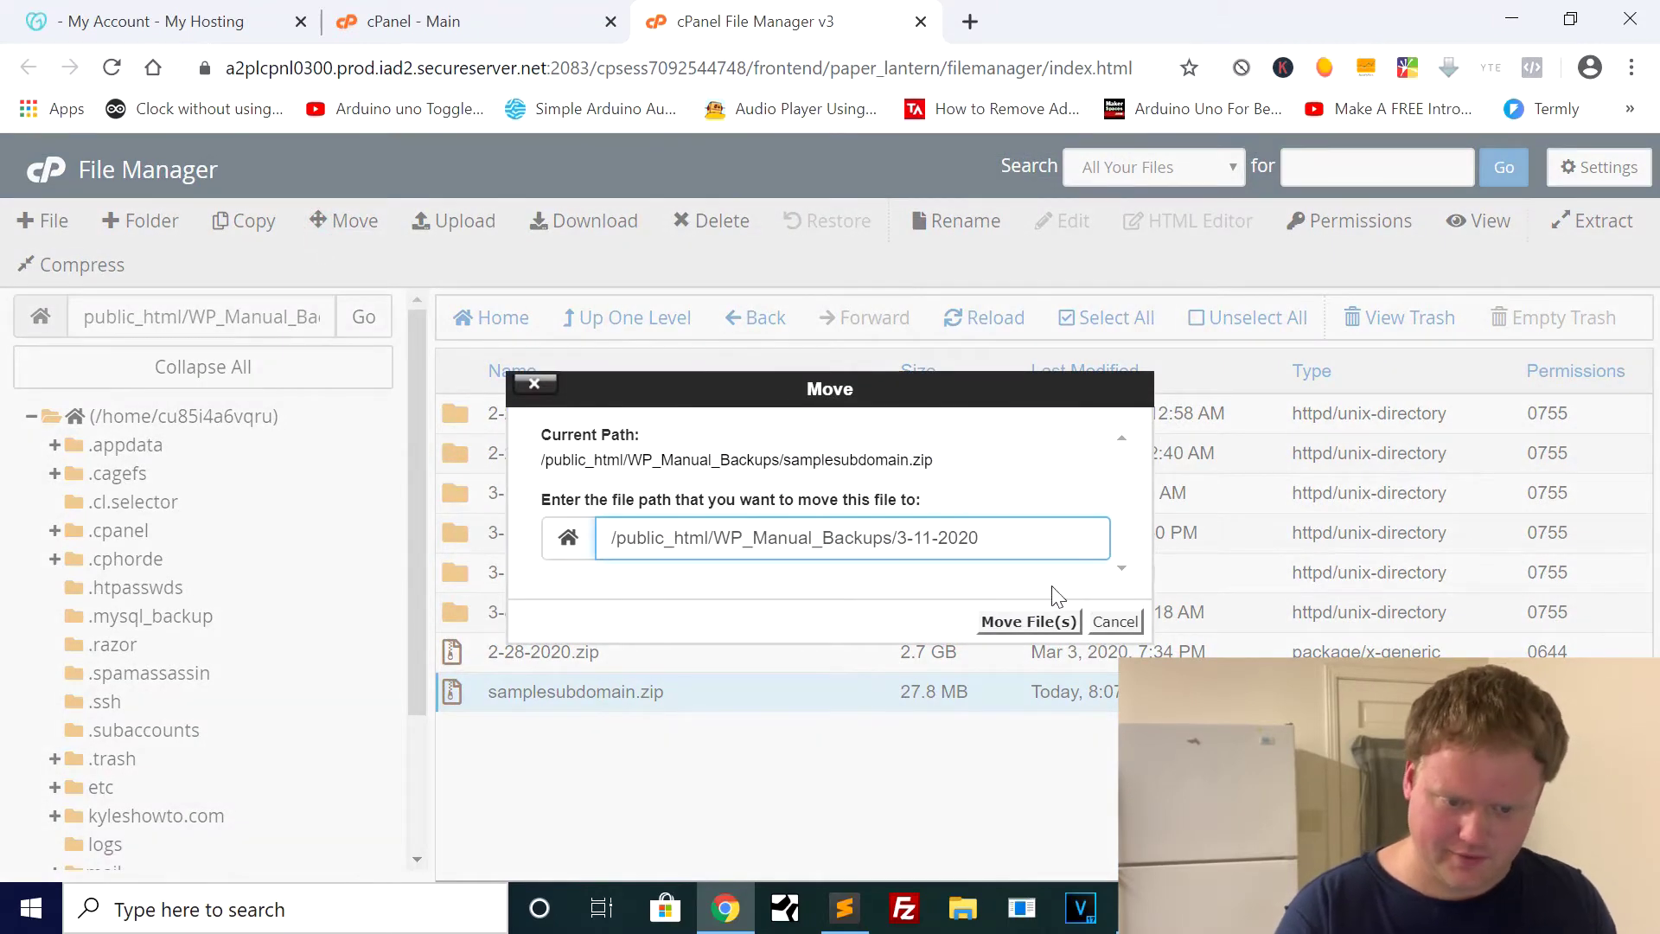
click(1056, 624)
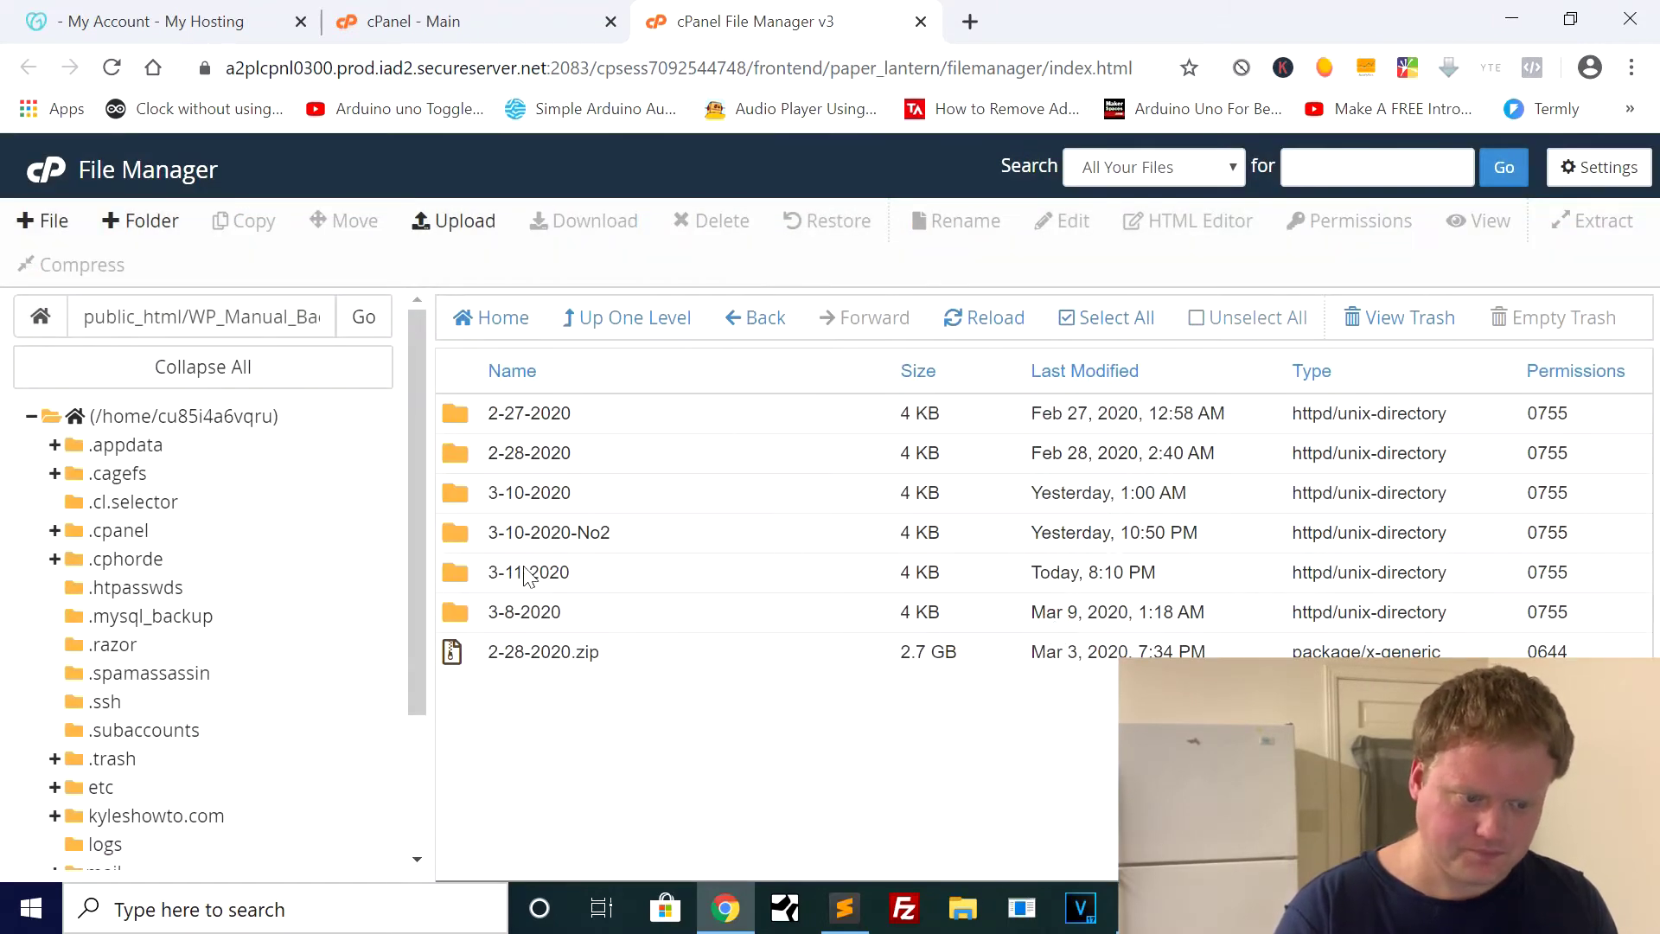
- Inside the 3-11-2020 folder, move samplesubdomain.zip into the Samples Website subfolder and open that subfolder
double_click(458, 581)
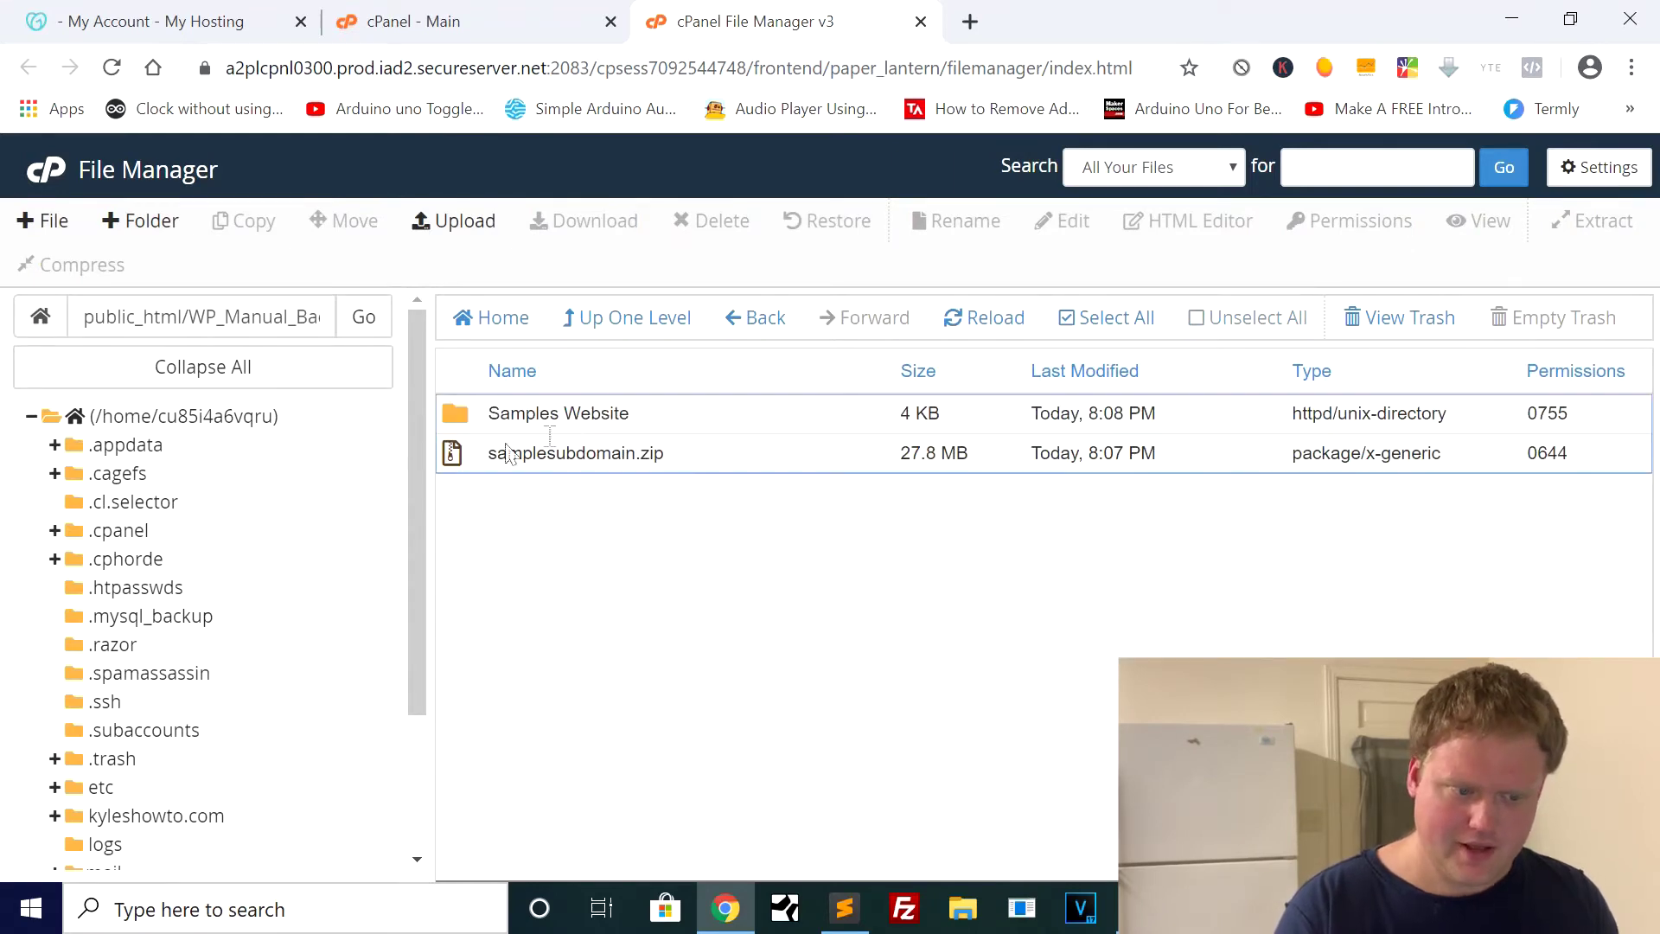
click(454, 456)
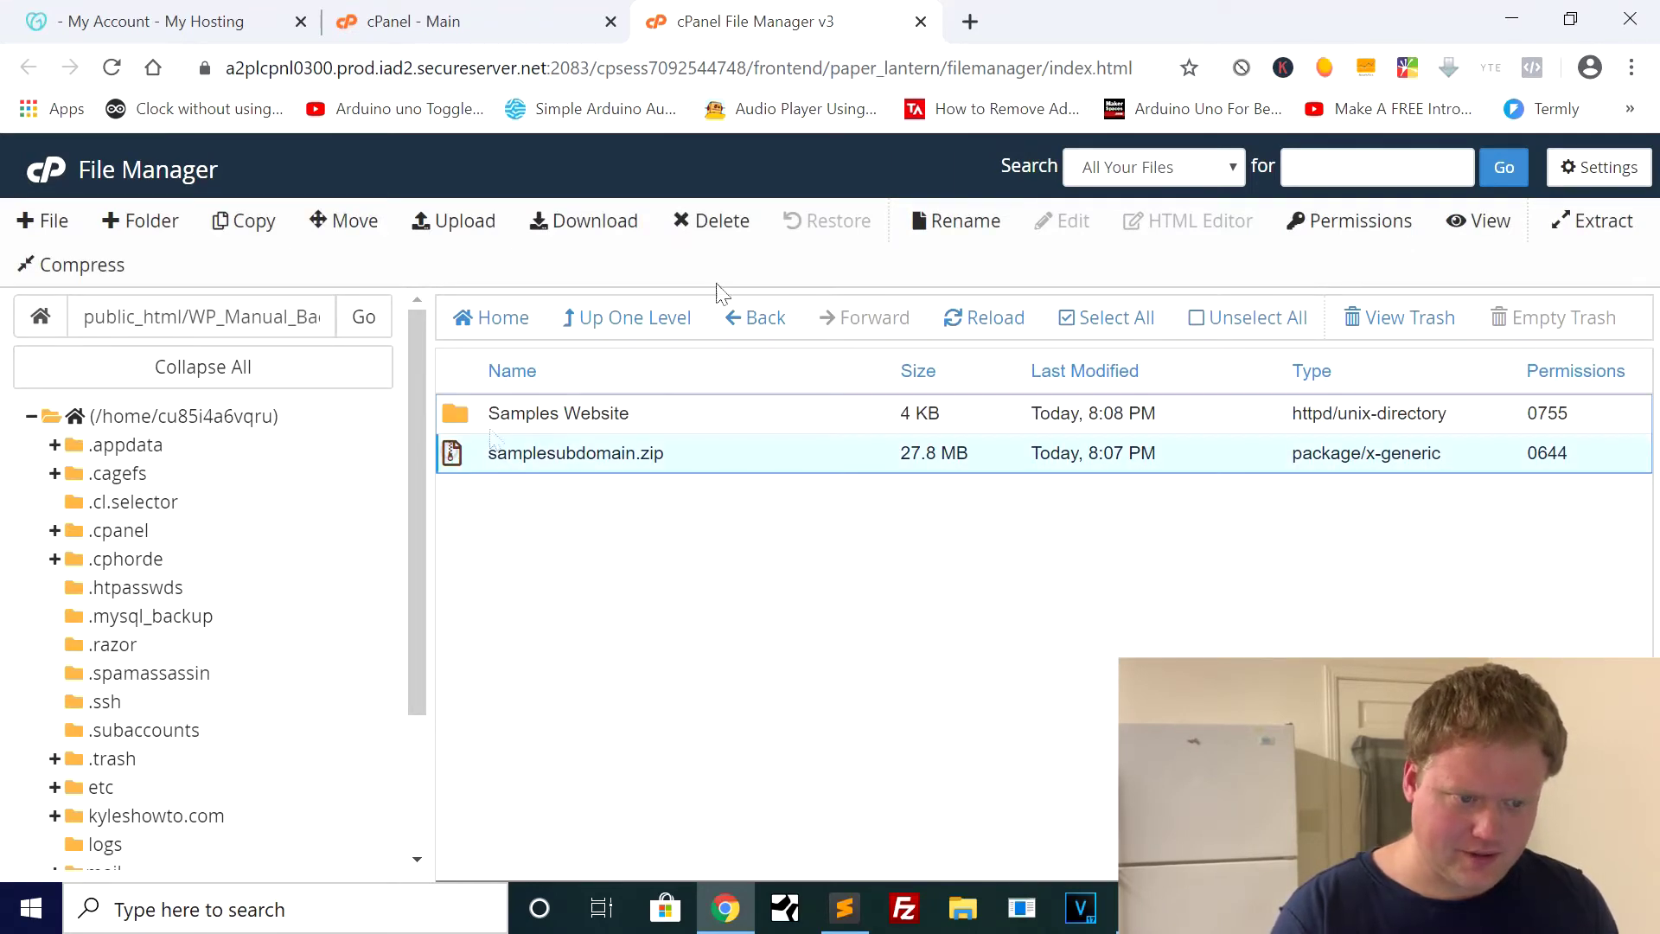
click(355, 223)
drag(804, 391, 879, 533)
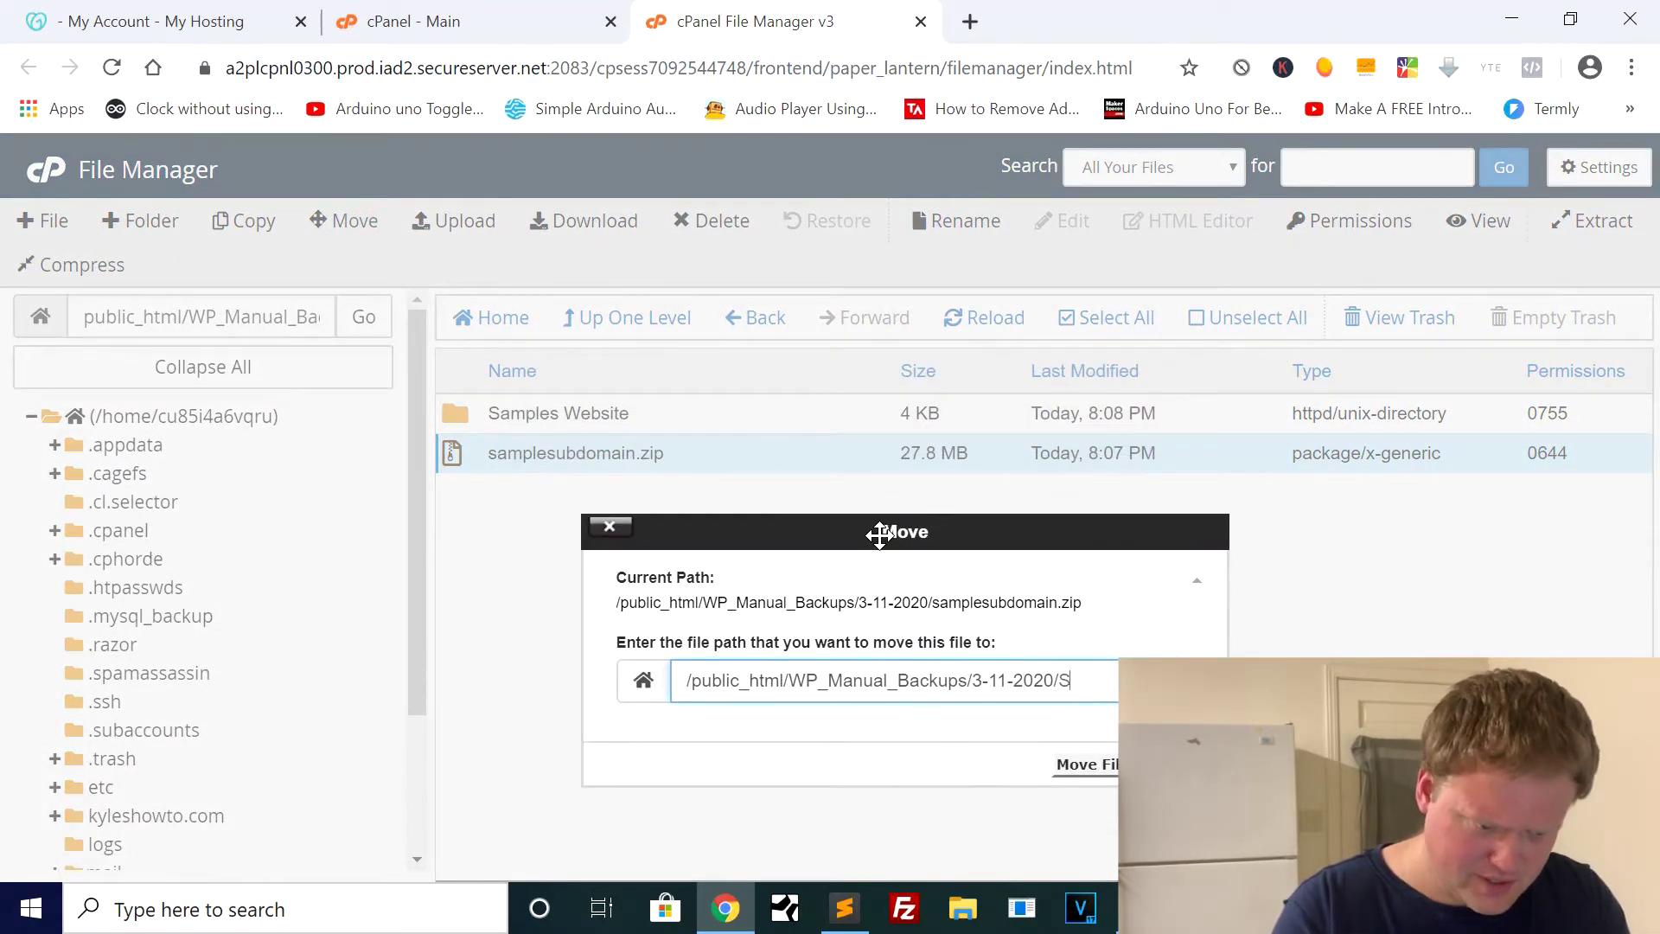
text(s Website)
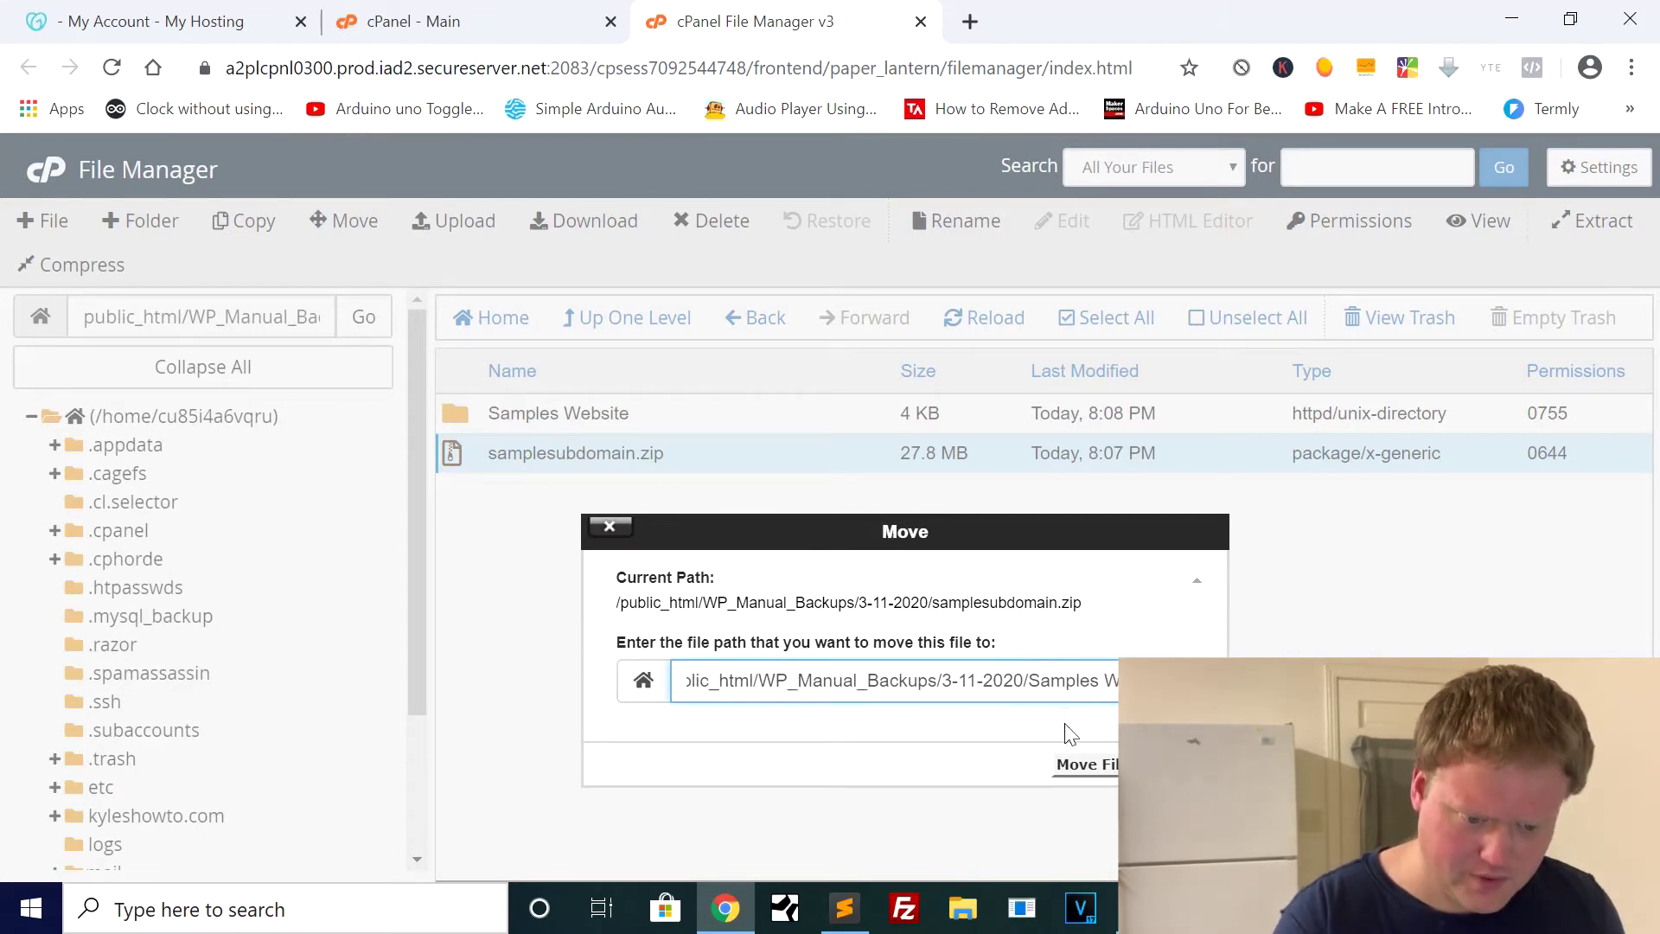
click(1079, 764)
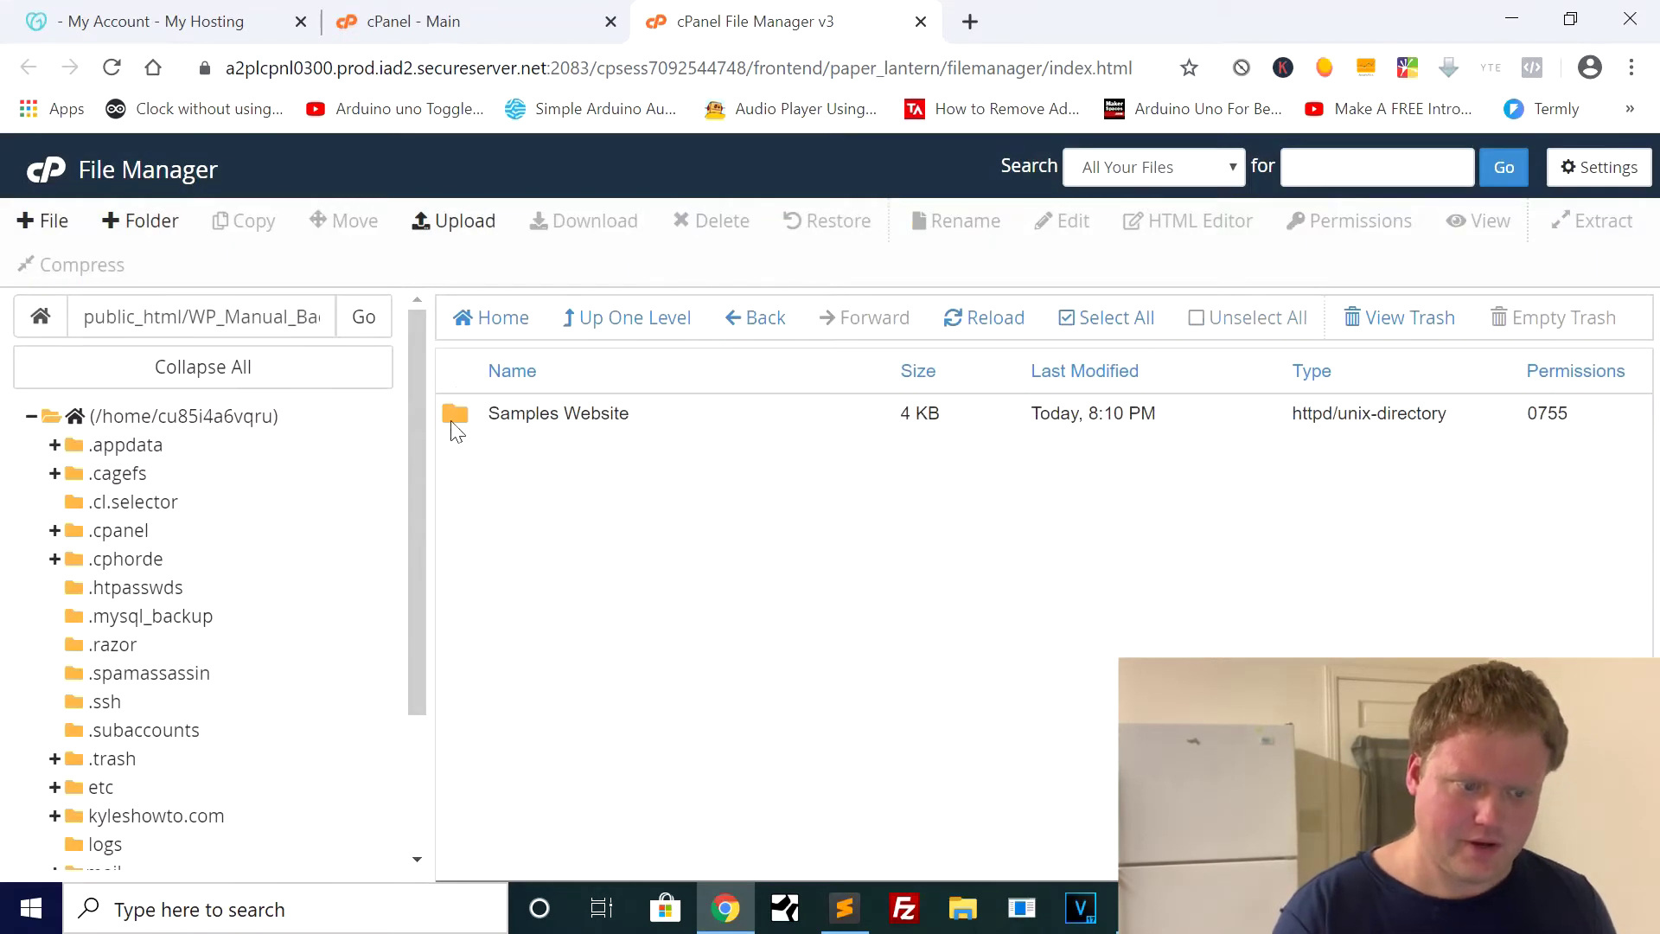
double_click(459, 409)
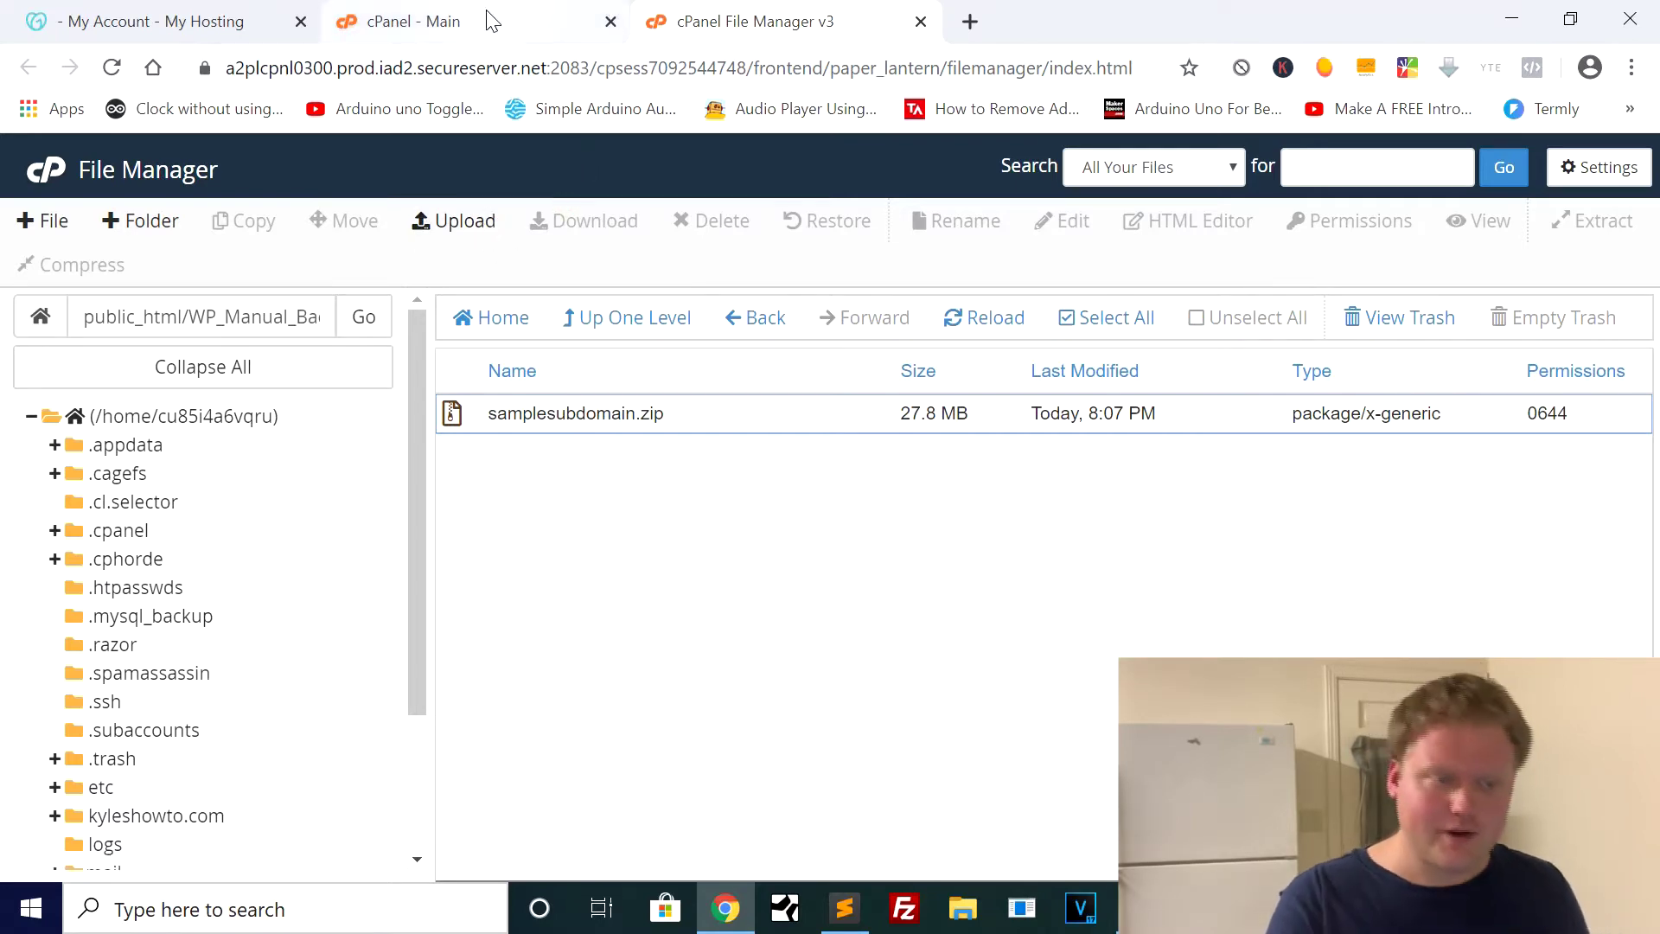
- Open phpMyAdmin from the cPanel main page and expand the i5933950 database group
click(438, 32)
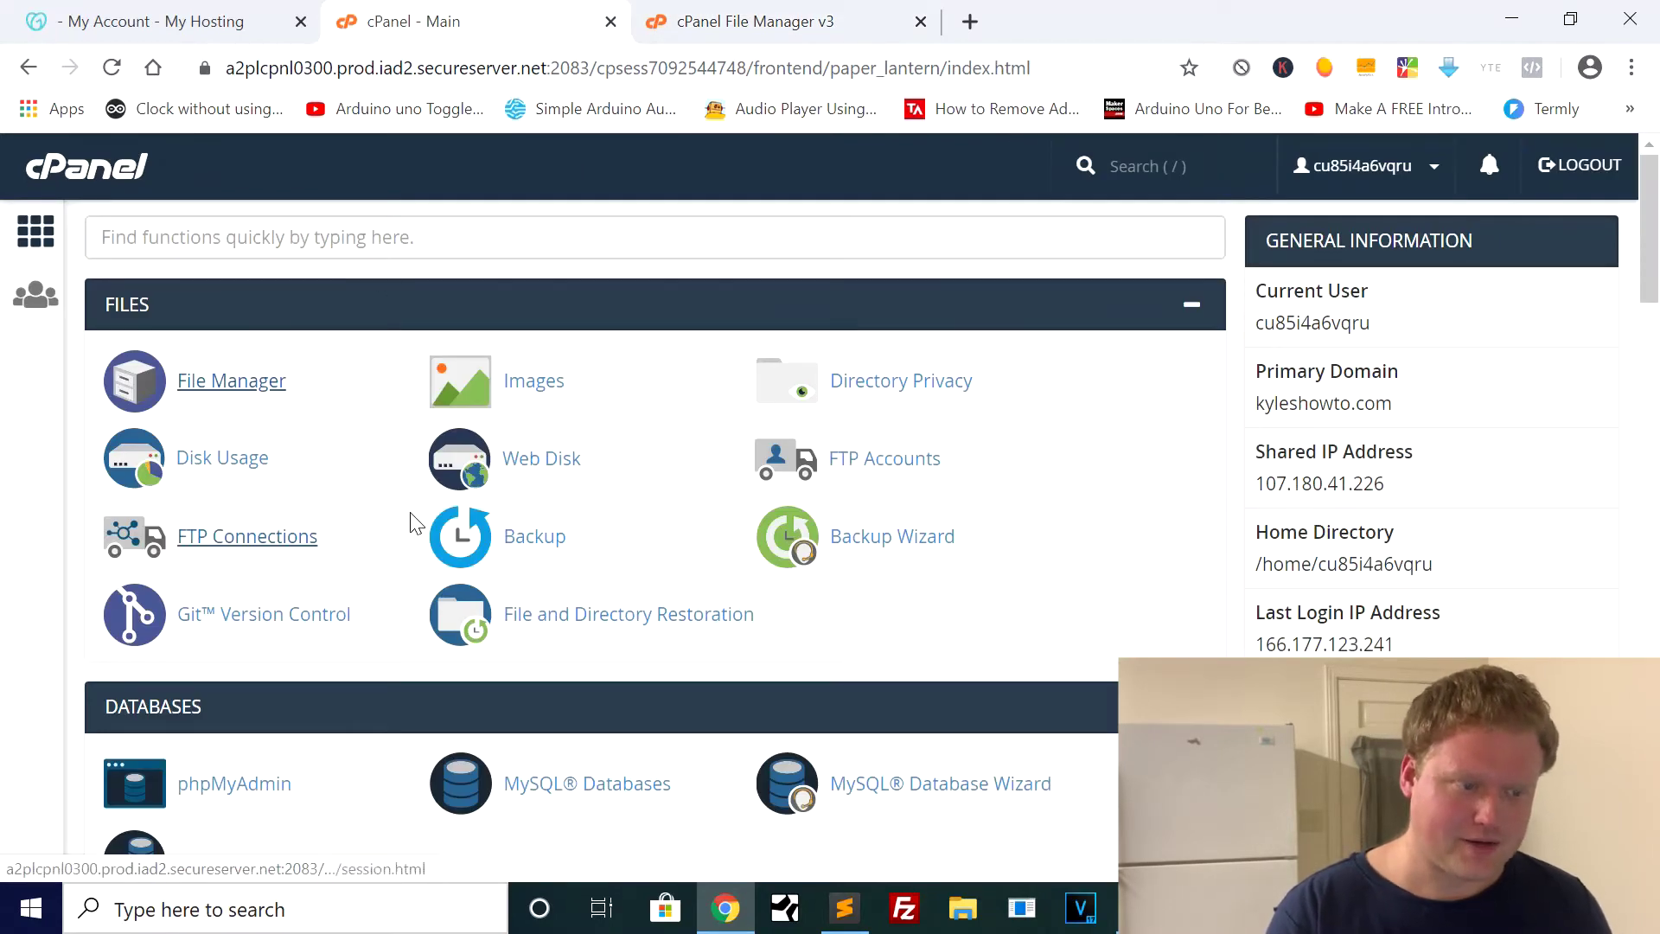
scroll(320, 606, down, 5)
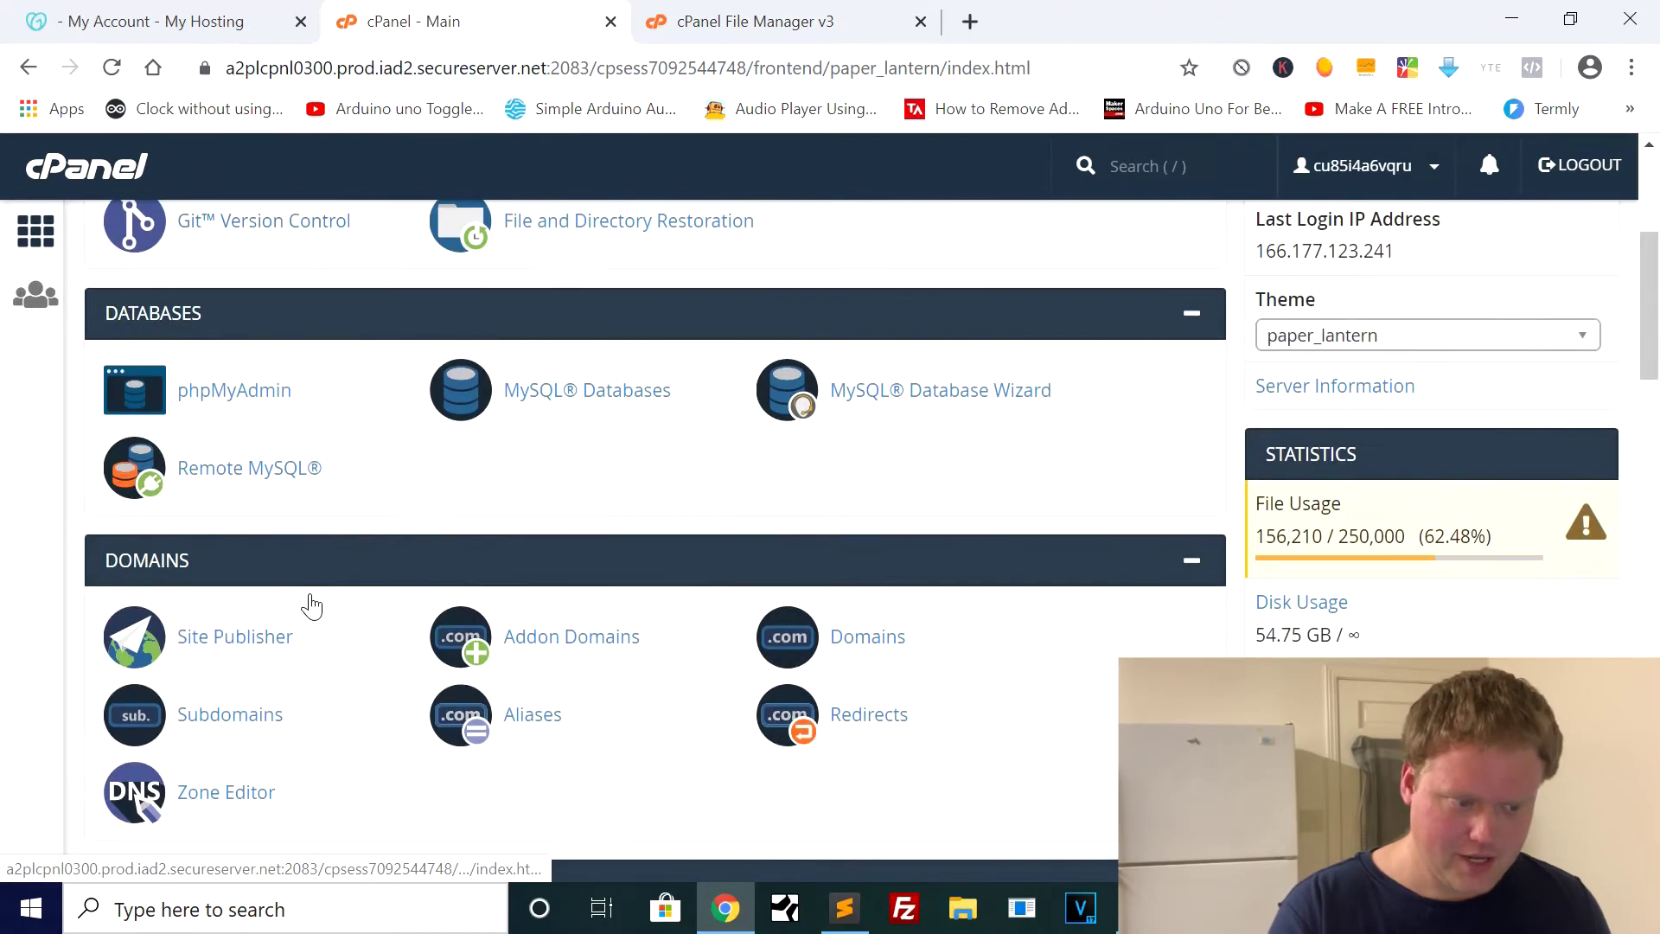
click(233, 391)
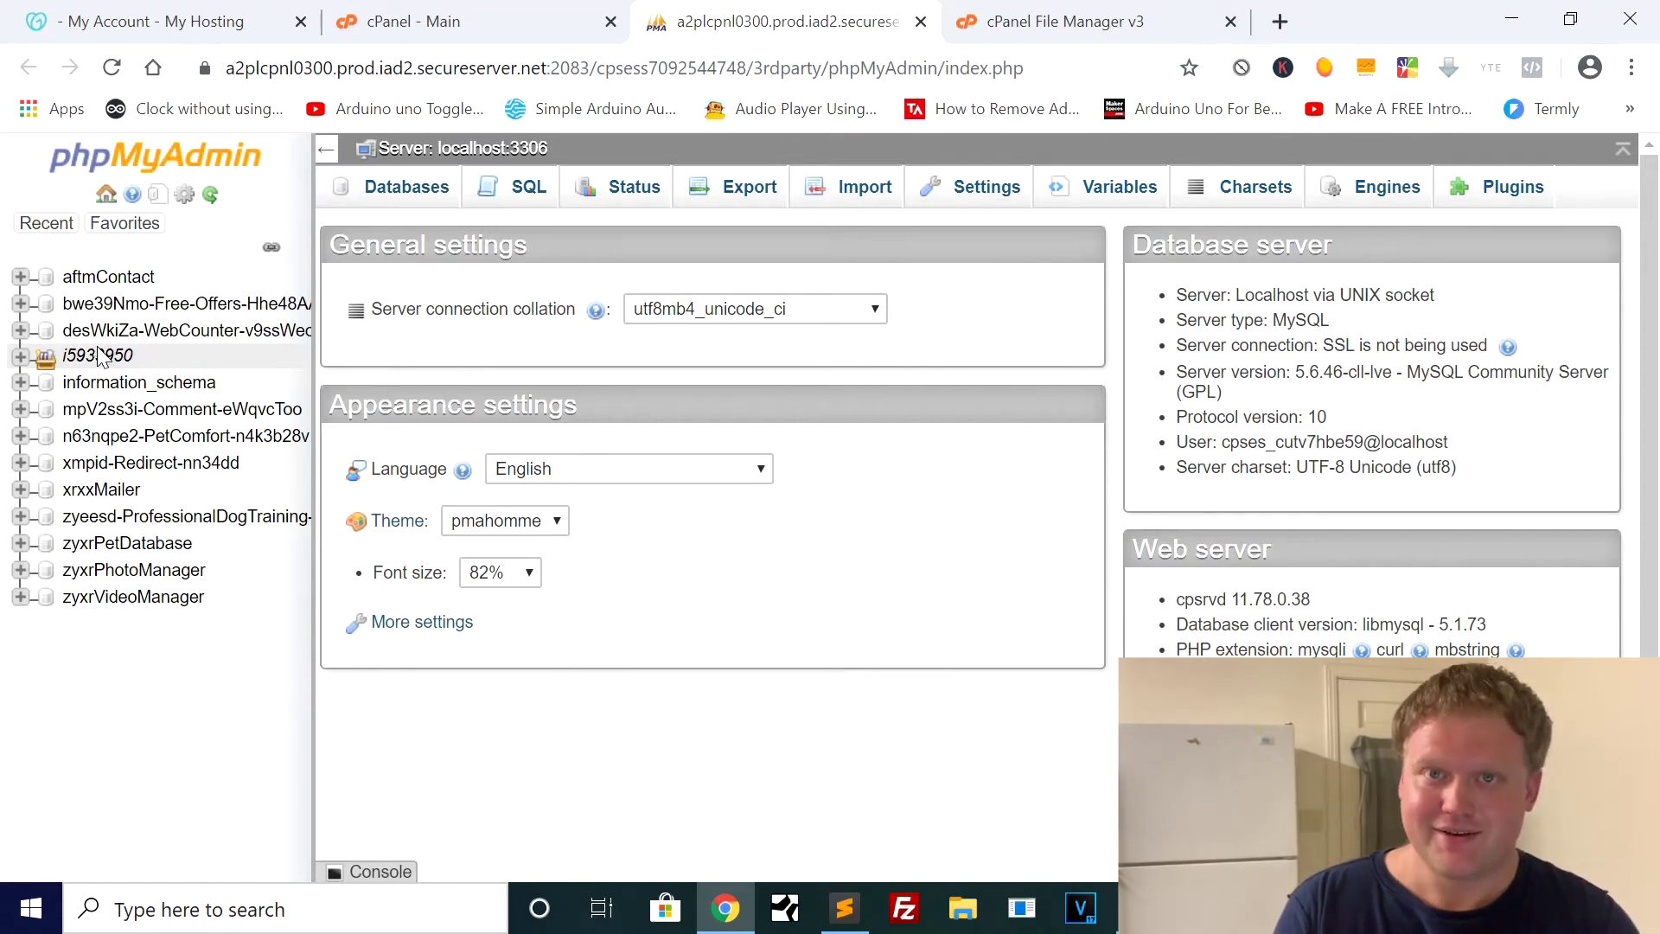
click(20, 355)
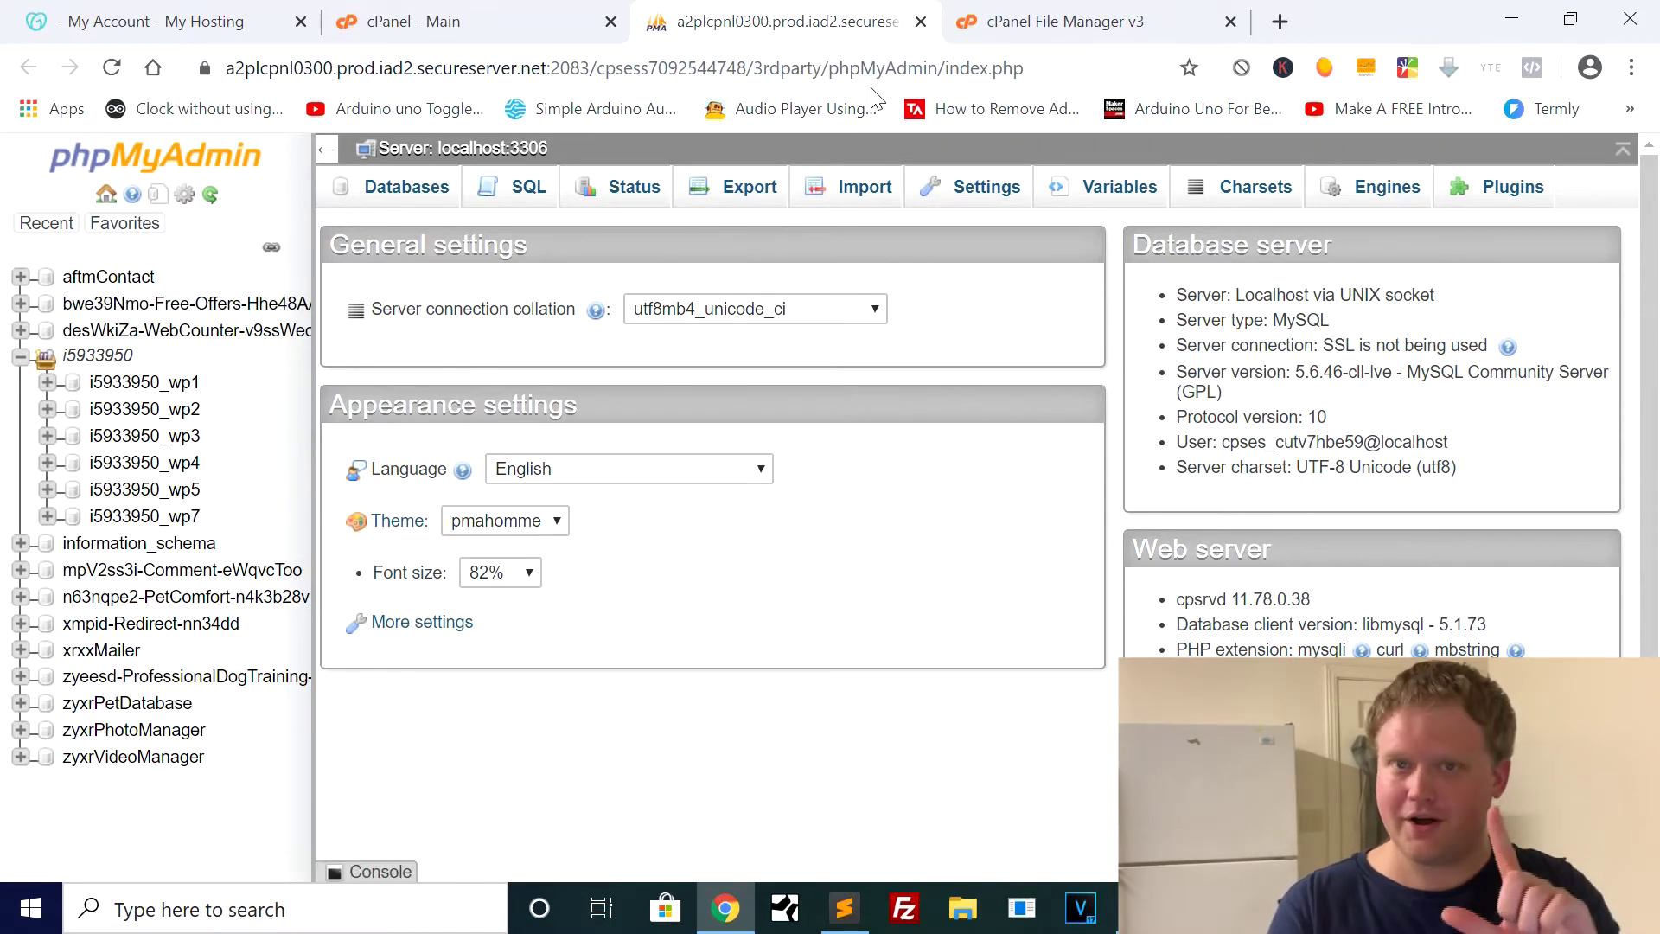
- Return to the File Manager, go up to public_html and open the sample.kyleshowto.com folder
click(1066, 26)
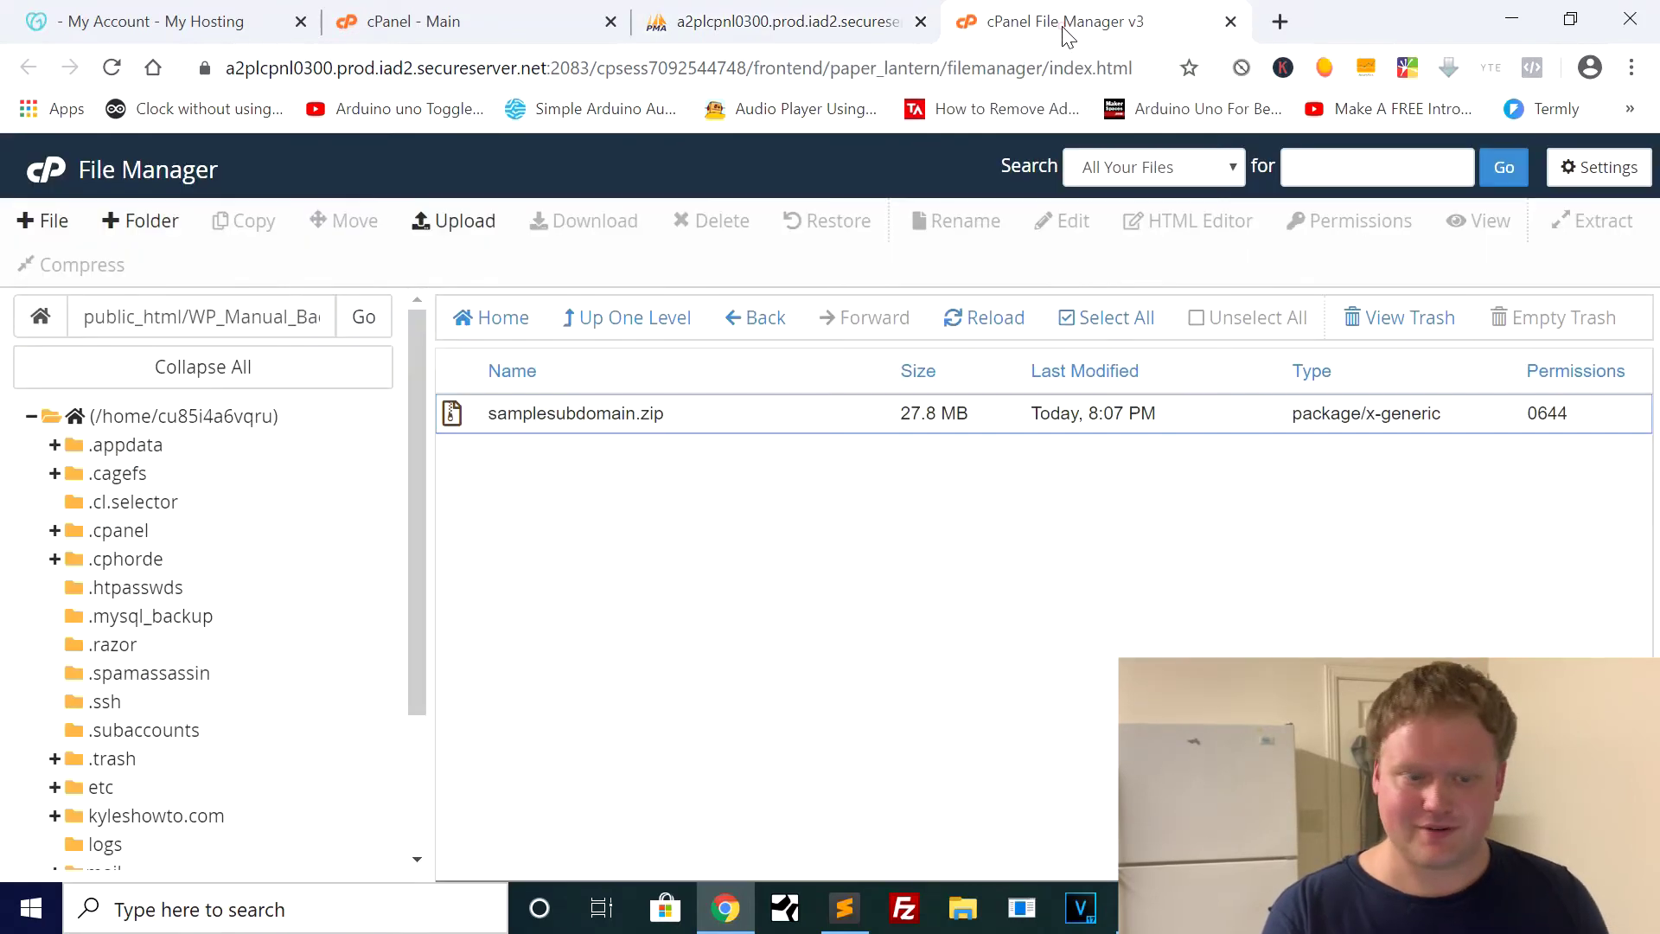
click(649, 320)
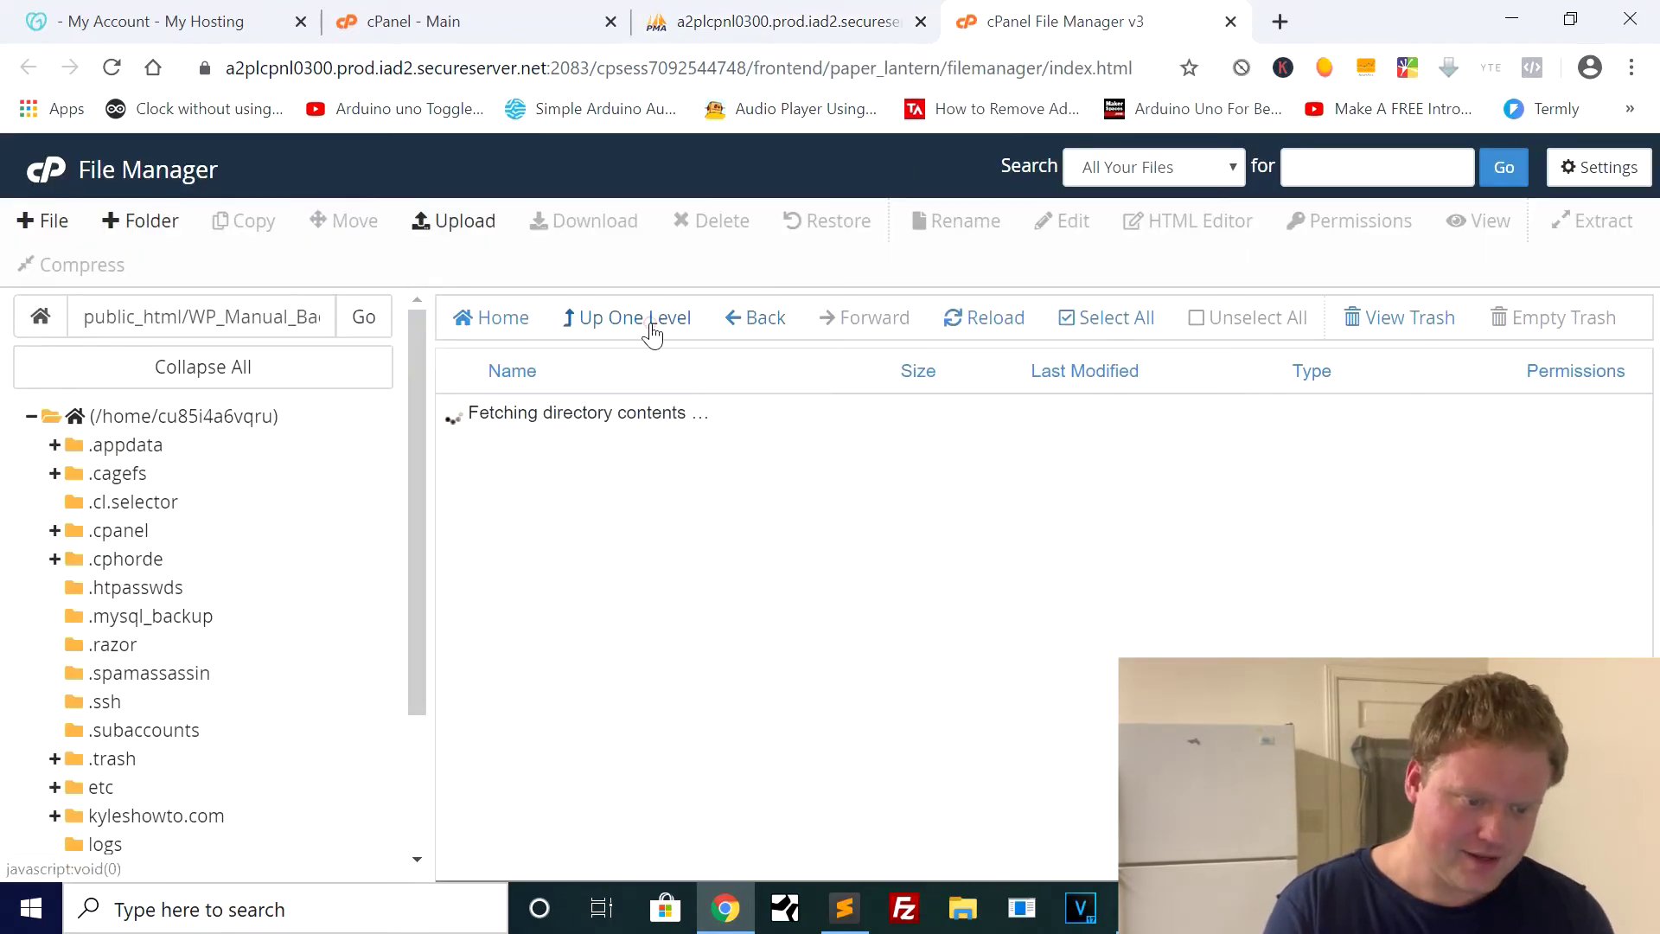
click(652, 327)
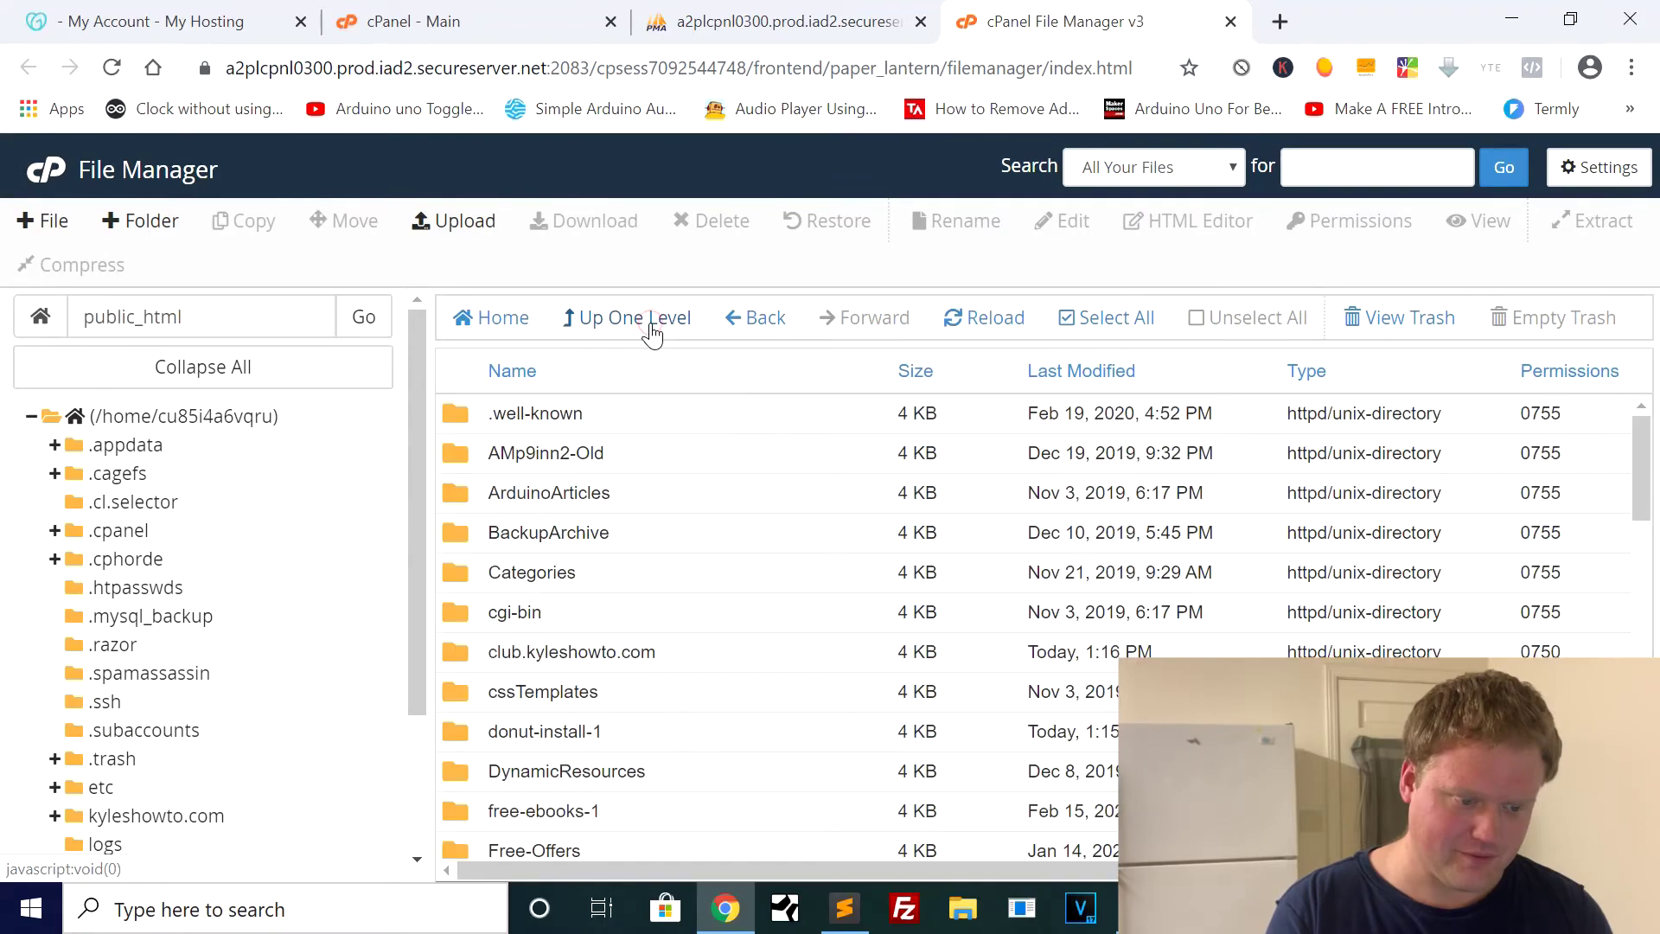
scroll(652, 639, down, 5)
scroll(652, 638, down, 4)
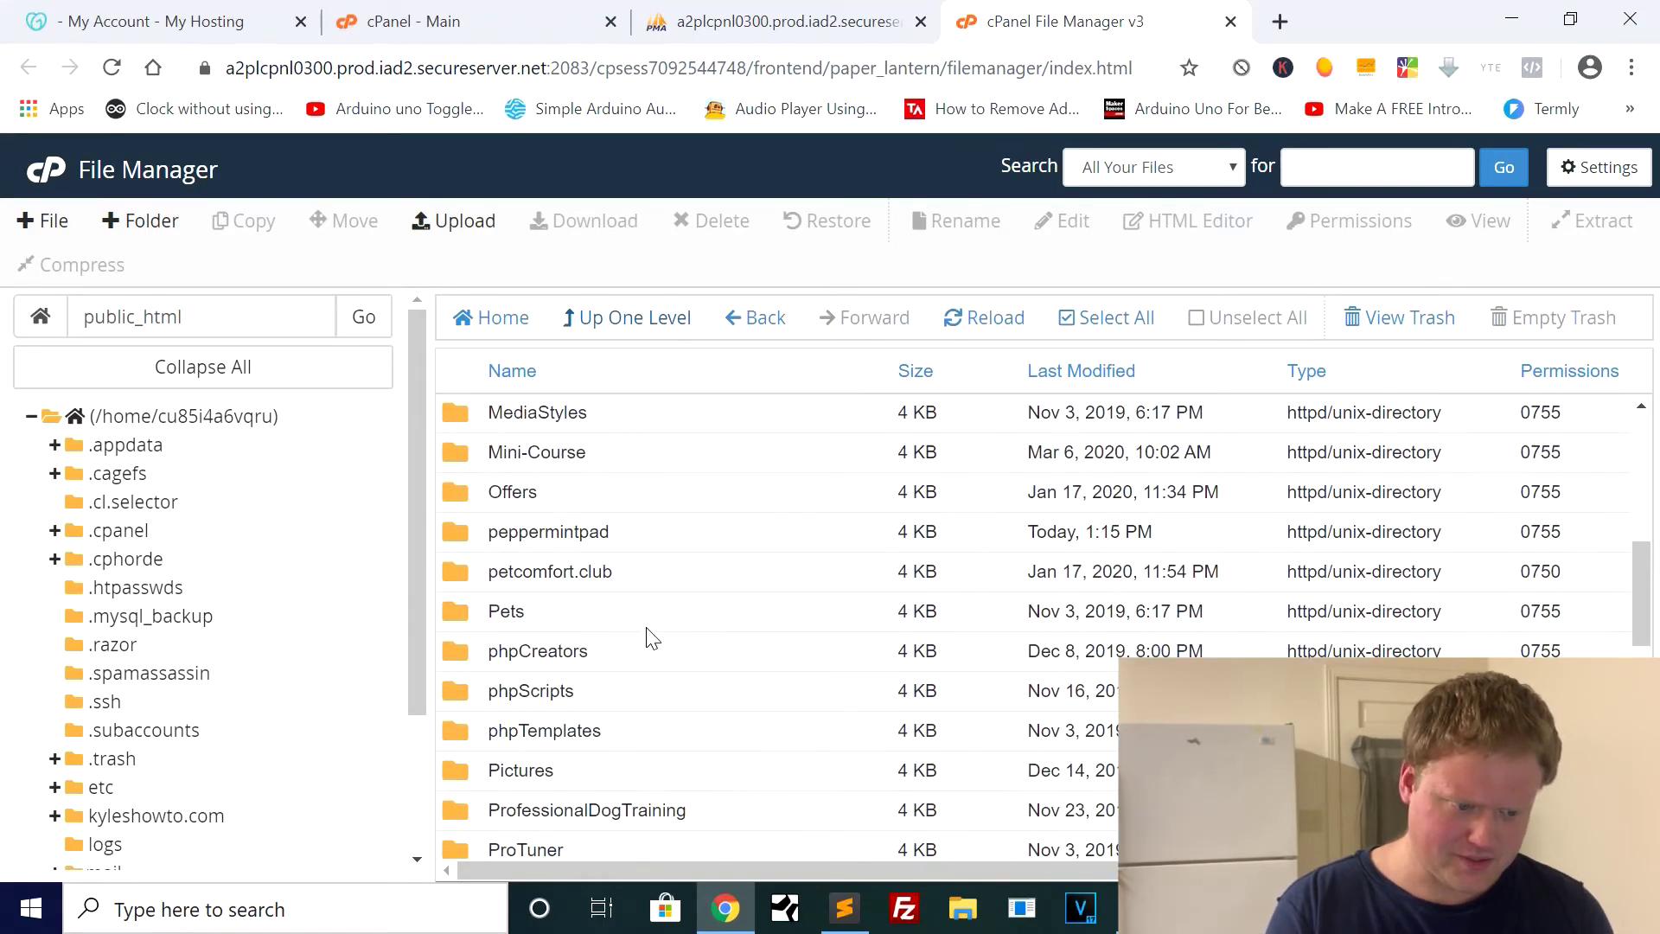
scroll(533, 675, down, 2)
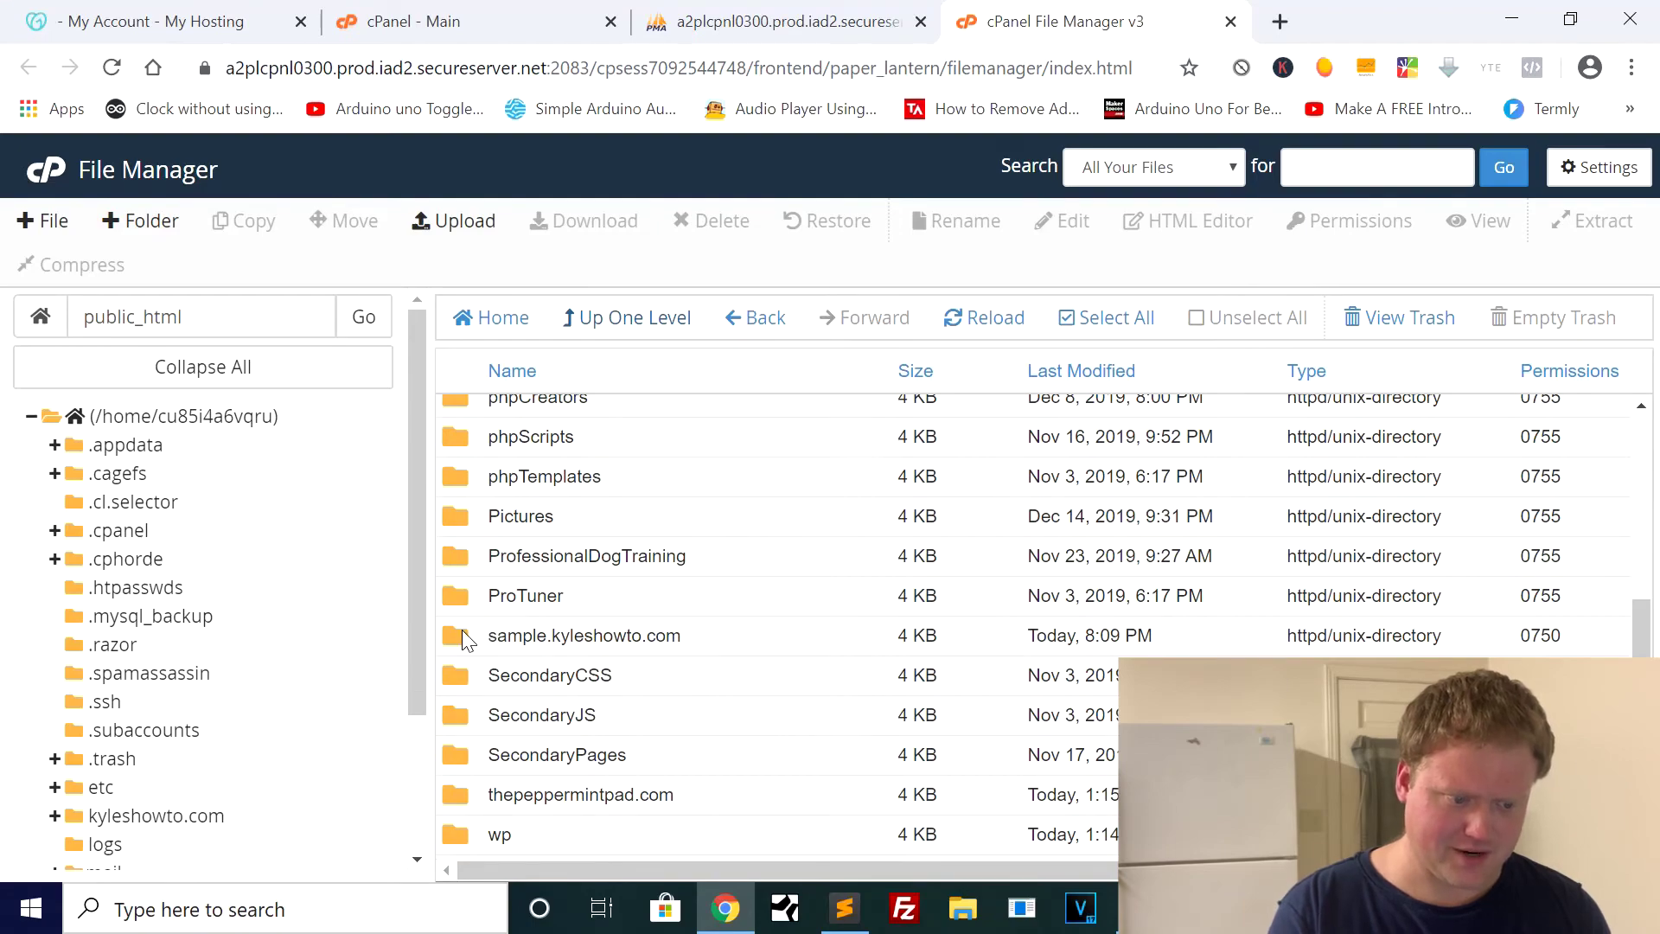
double_click(463, 634)
- Open the site's wp-config.php file in the code editor
scroll(588, 673, down, 3)
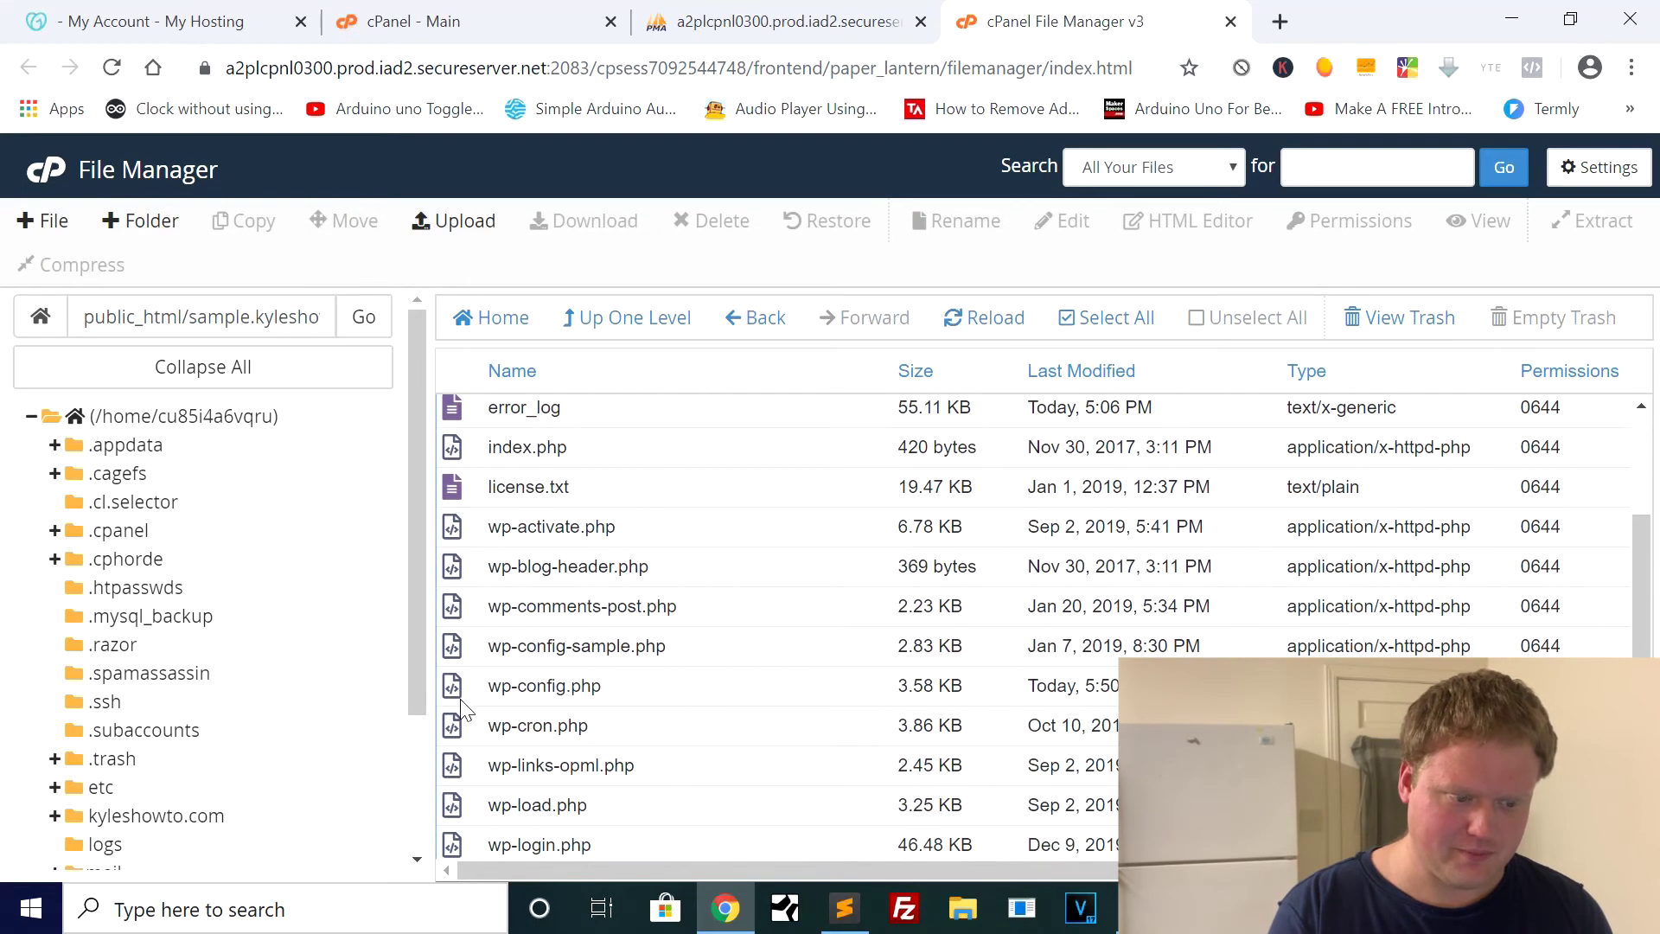
click(452, 692)
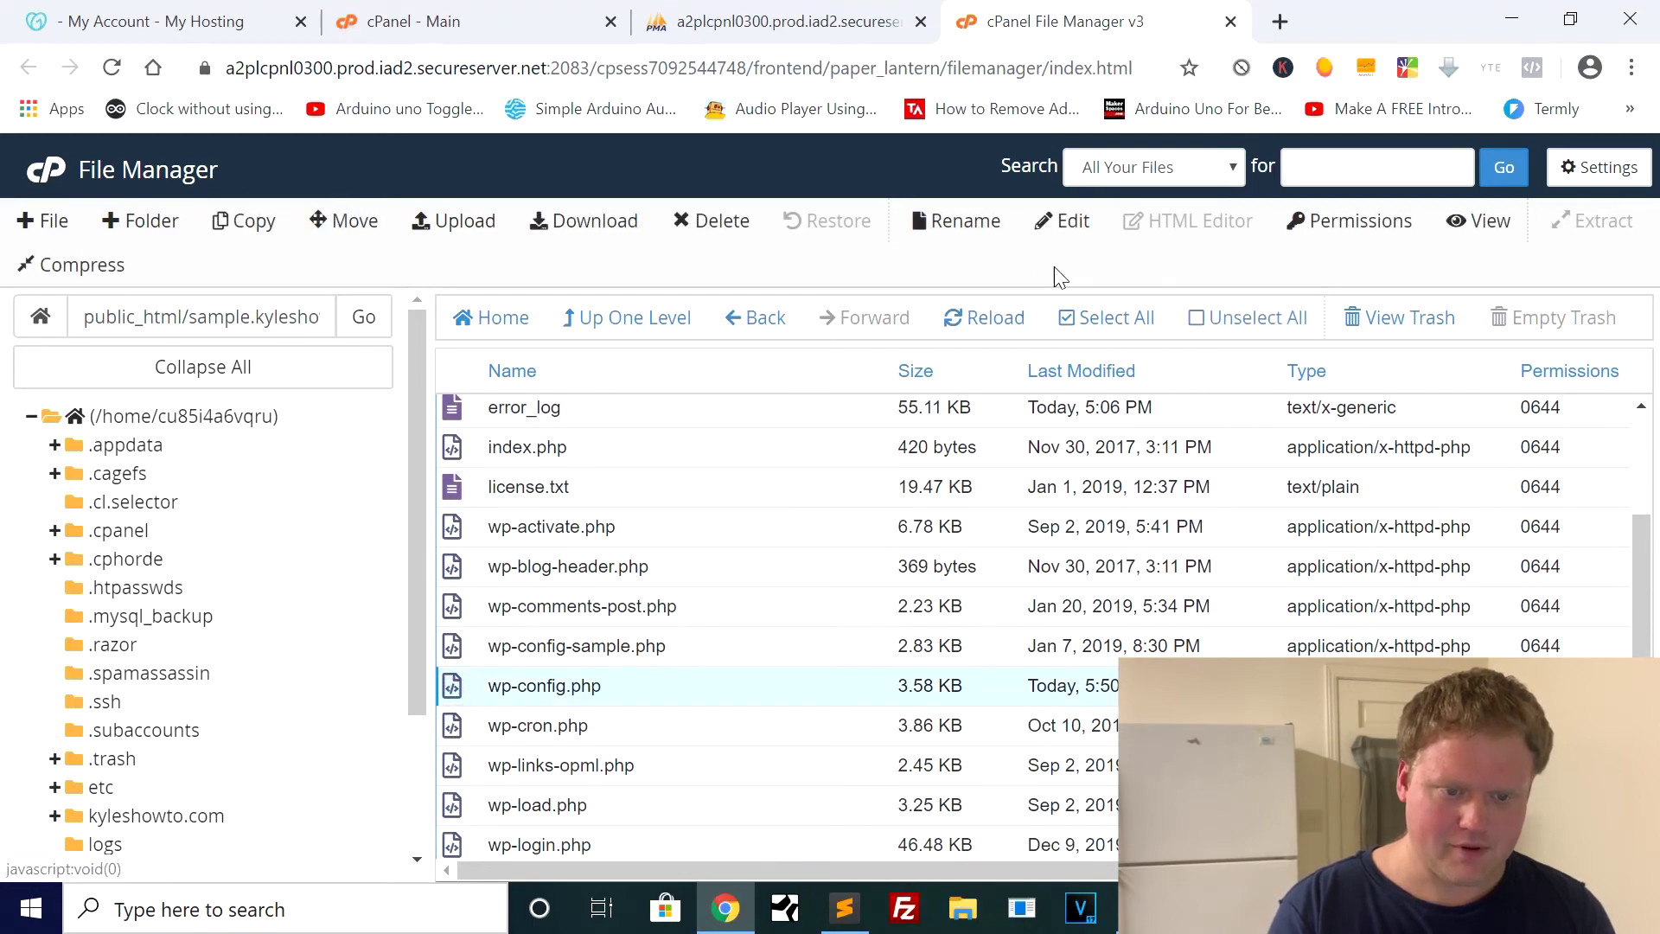
click(1064, 222)
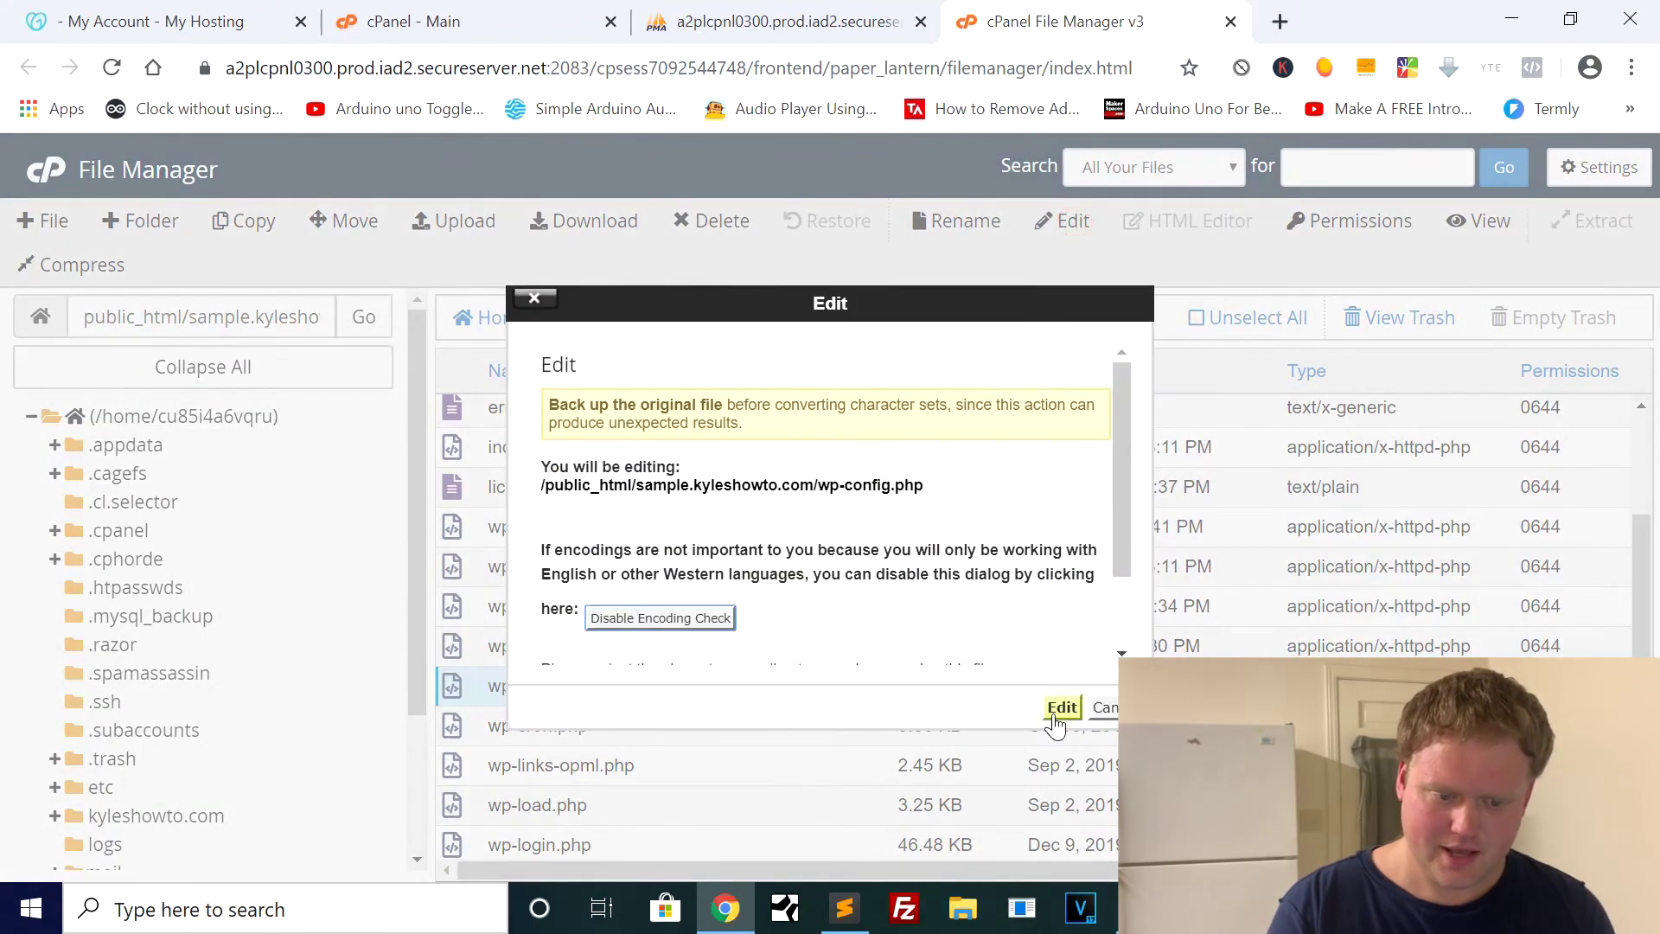
click(1062, 708)
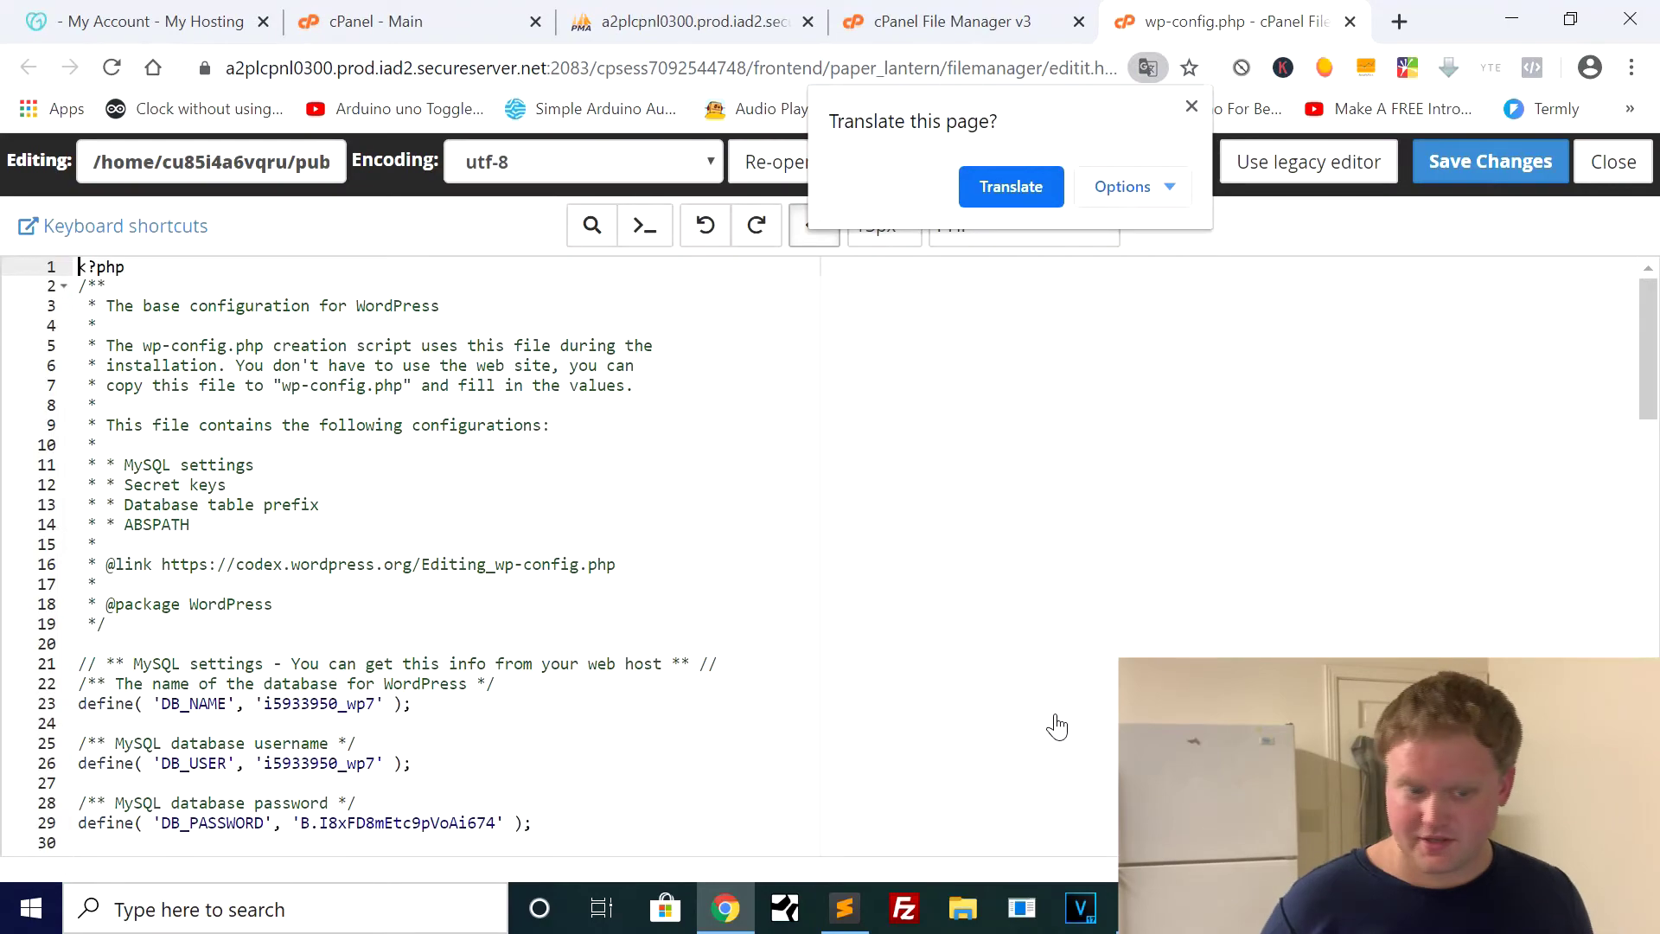
- Check the DB_NAME value in wp-config.php against the phpMyAdmin database list, and close the file
scroll(735, 615, down, 3)
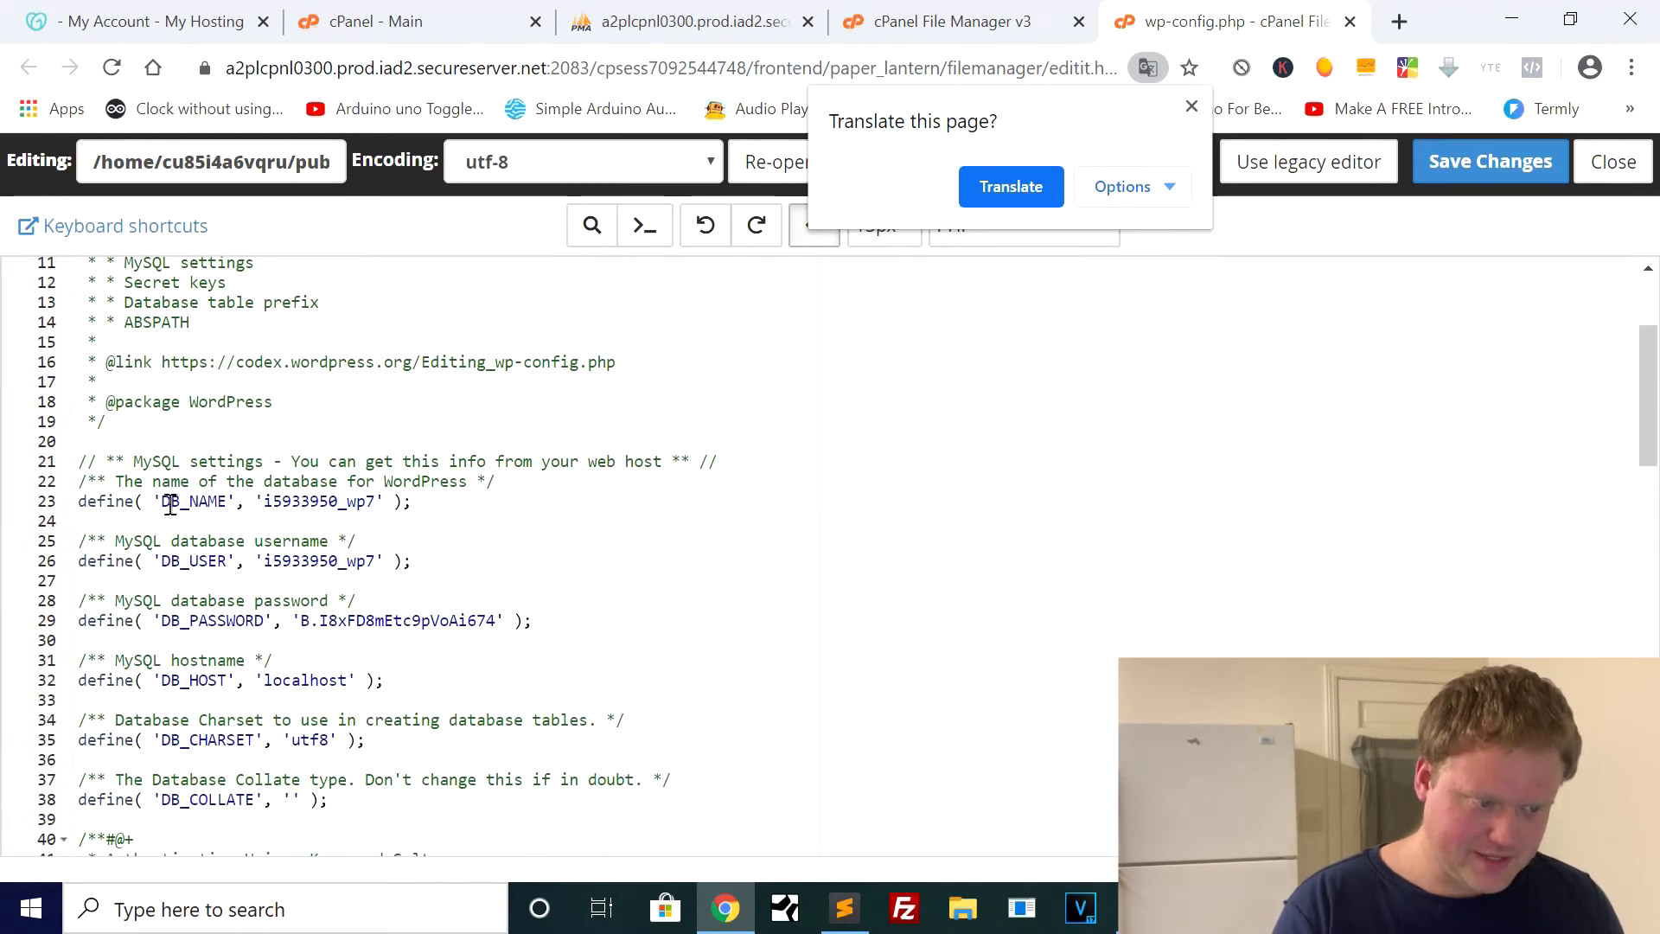
click(225, 504)
drag(228, 504, 161, 504)
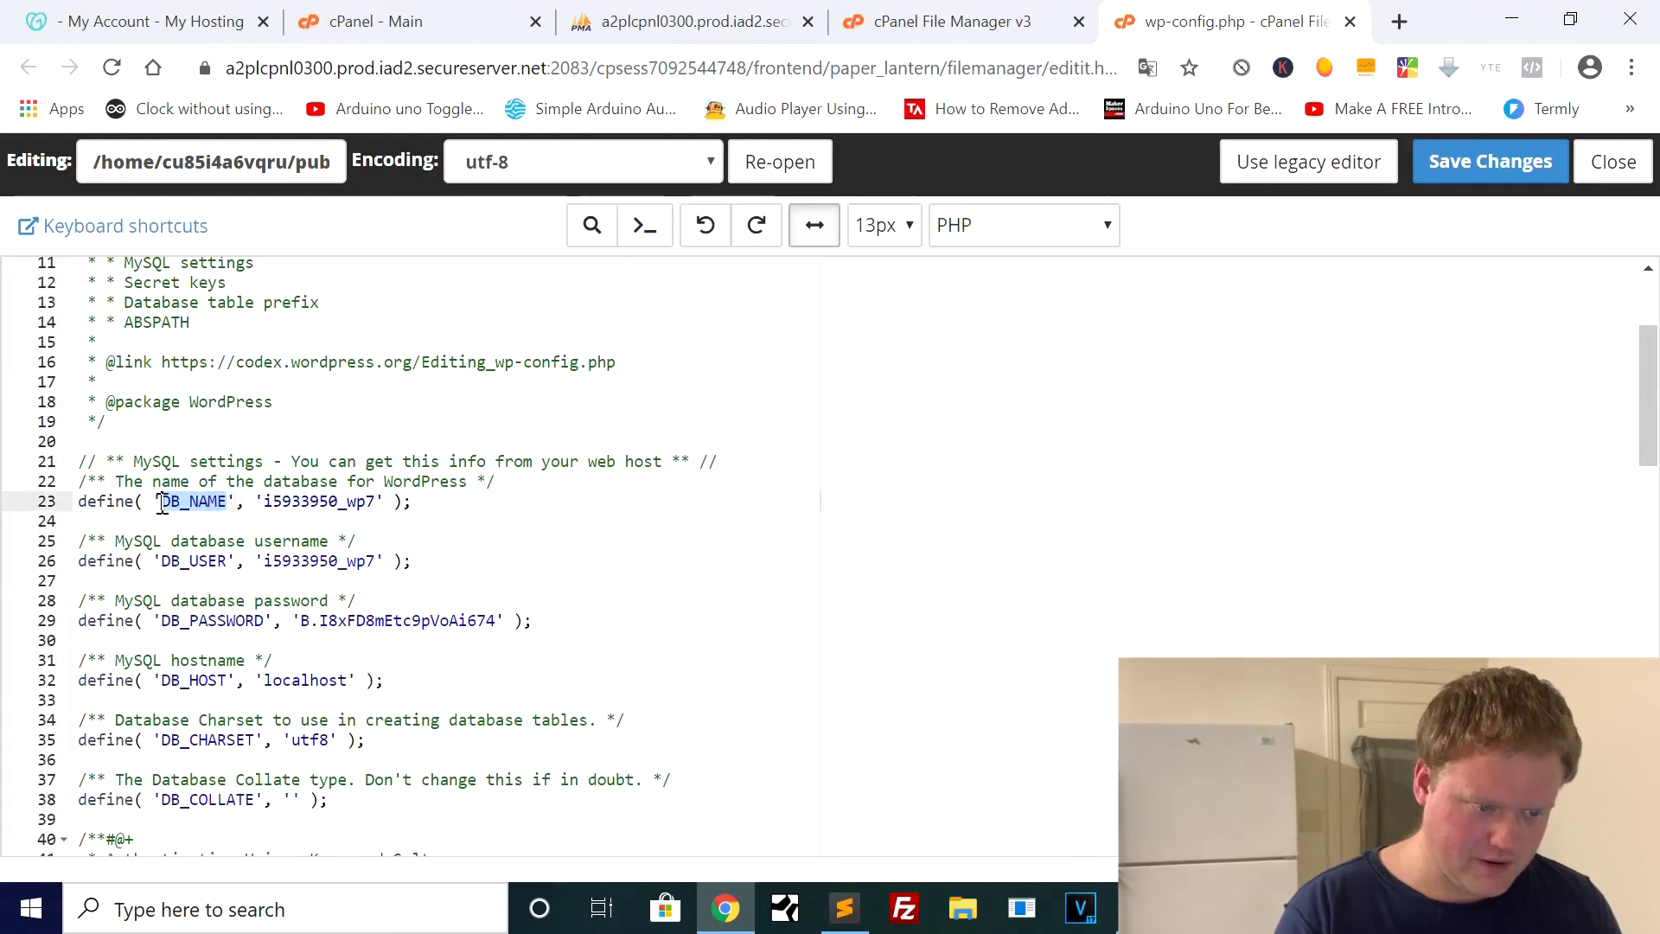
drag(377, 504, 268, 507)
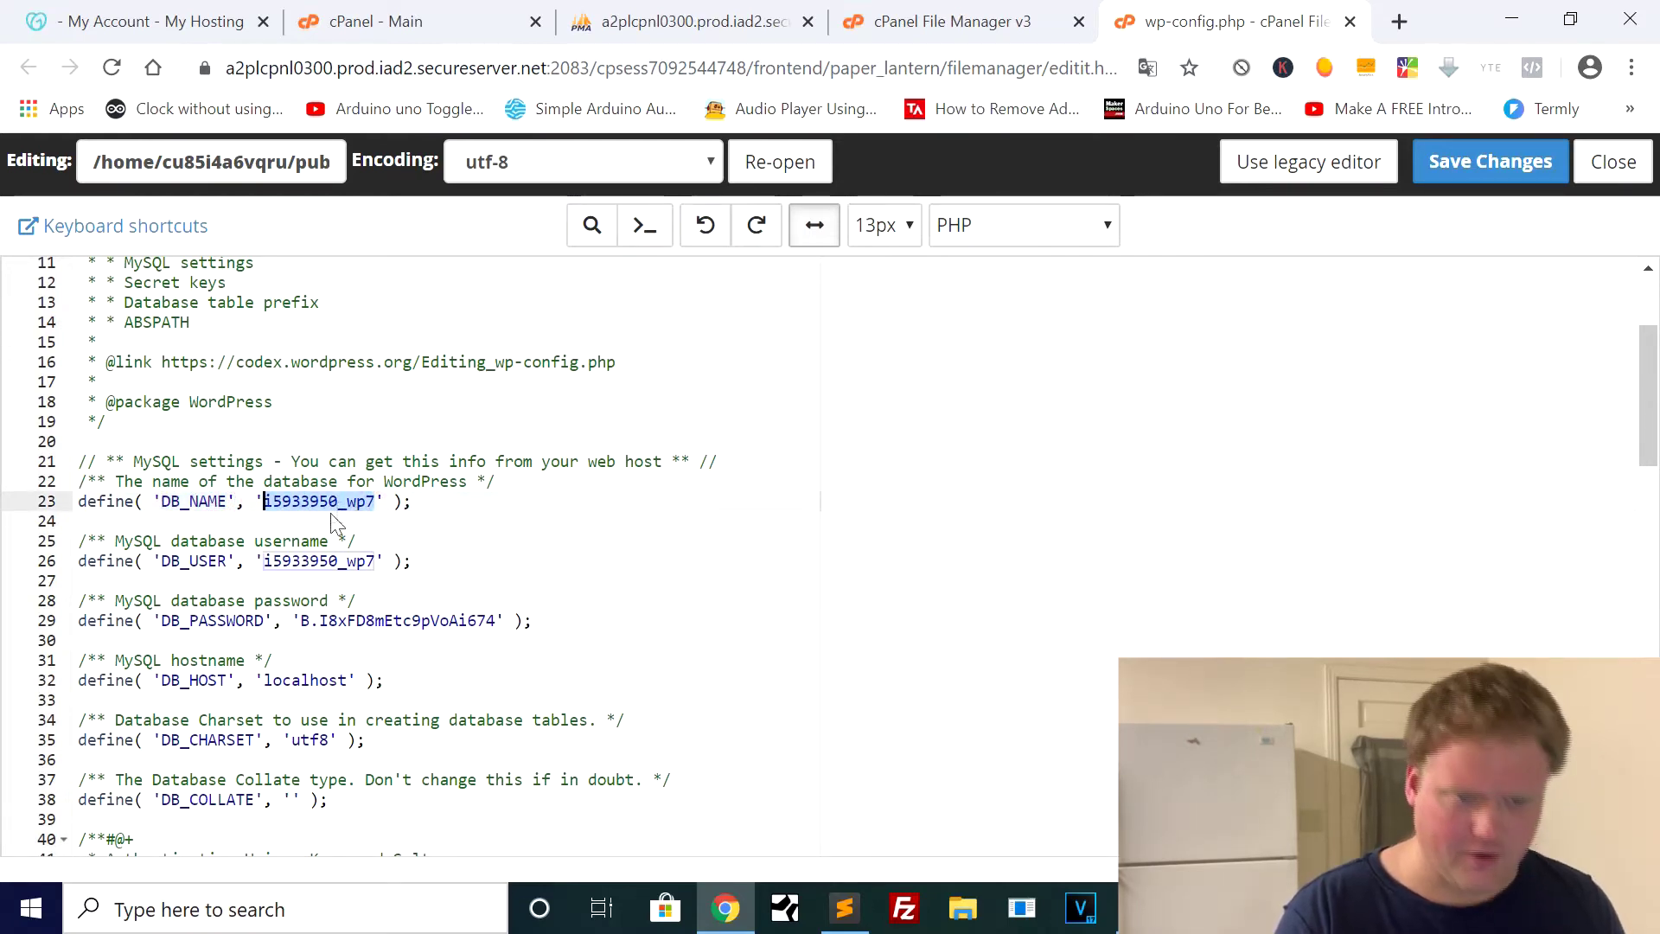
click(726, 21)
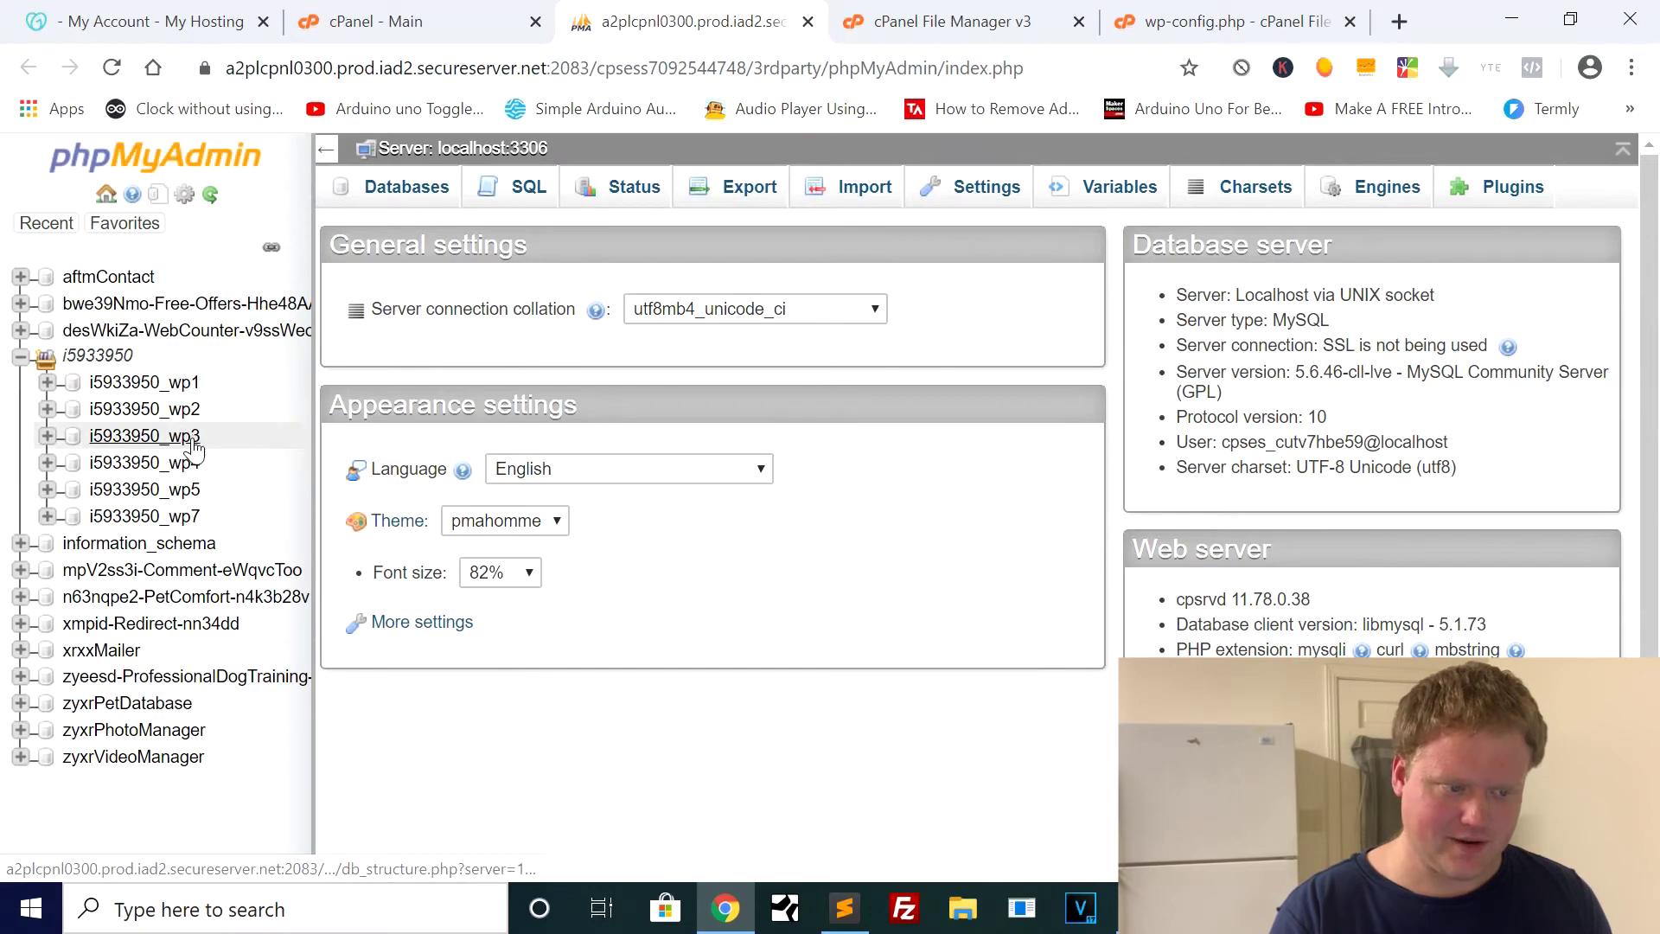
click(1178, 22)
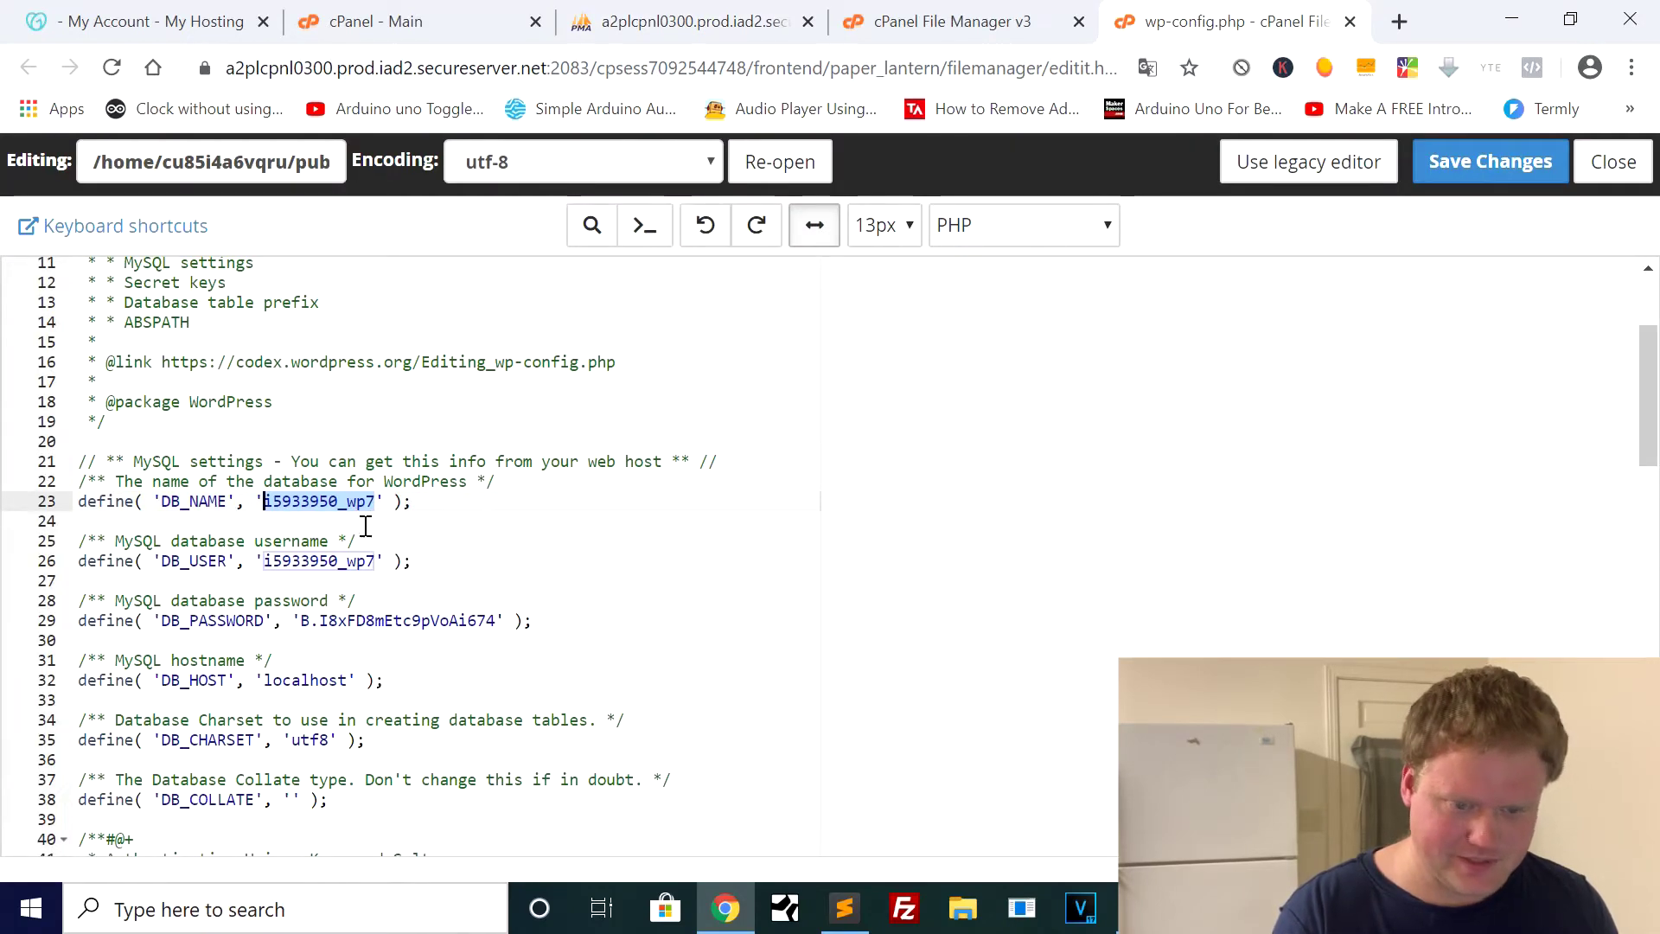
click(1350, 22)
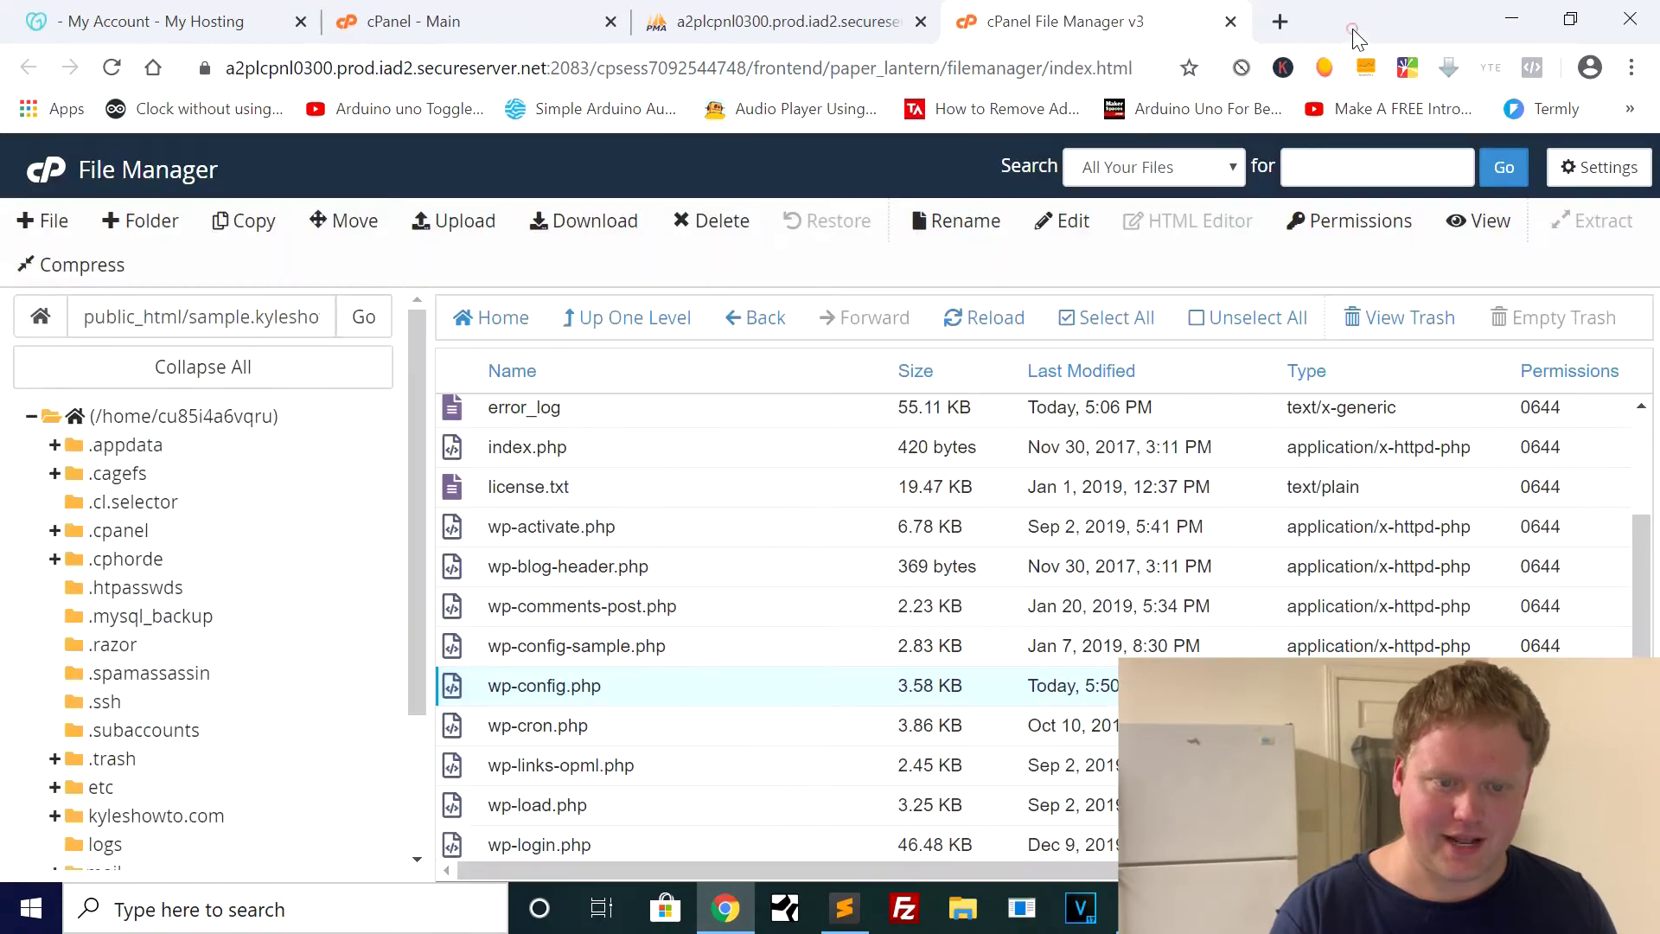
- Export the i5933950_wp7 database from phpMyAdmin with the Quick method in SQL format
click(875, 26)
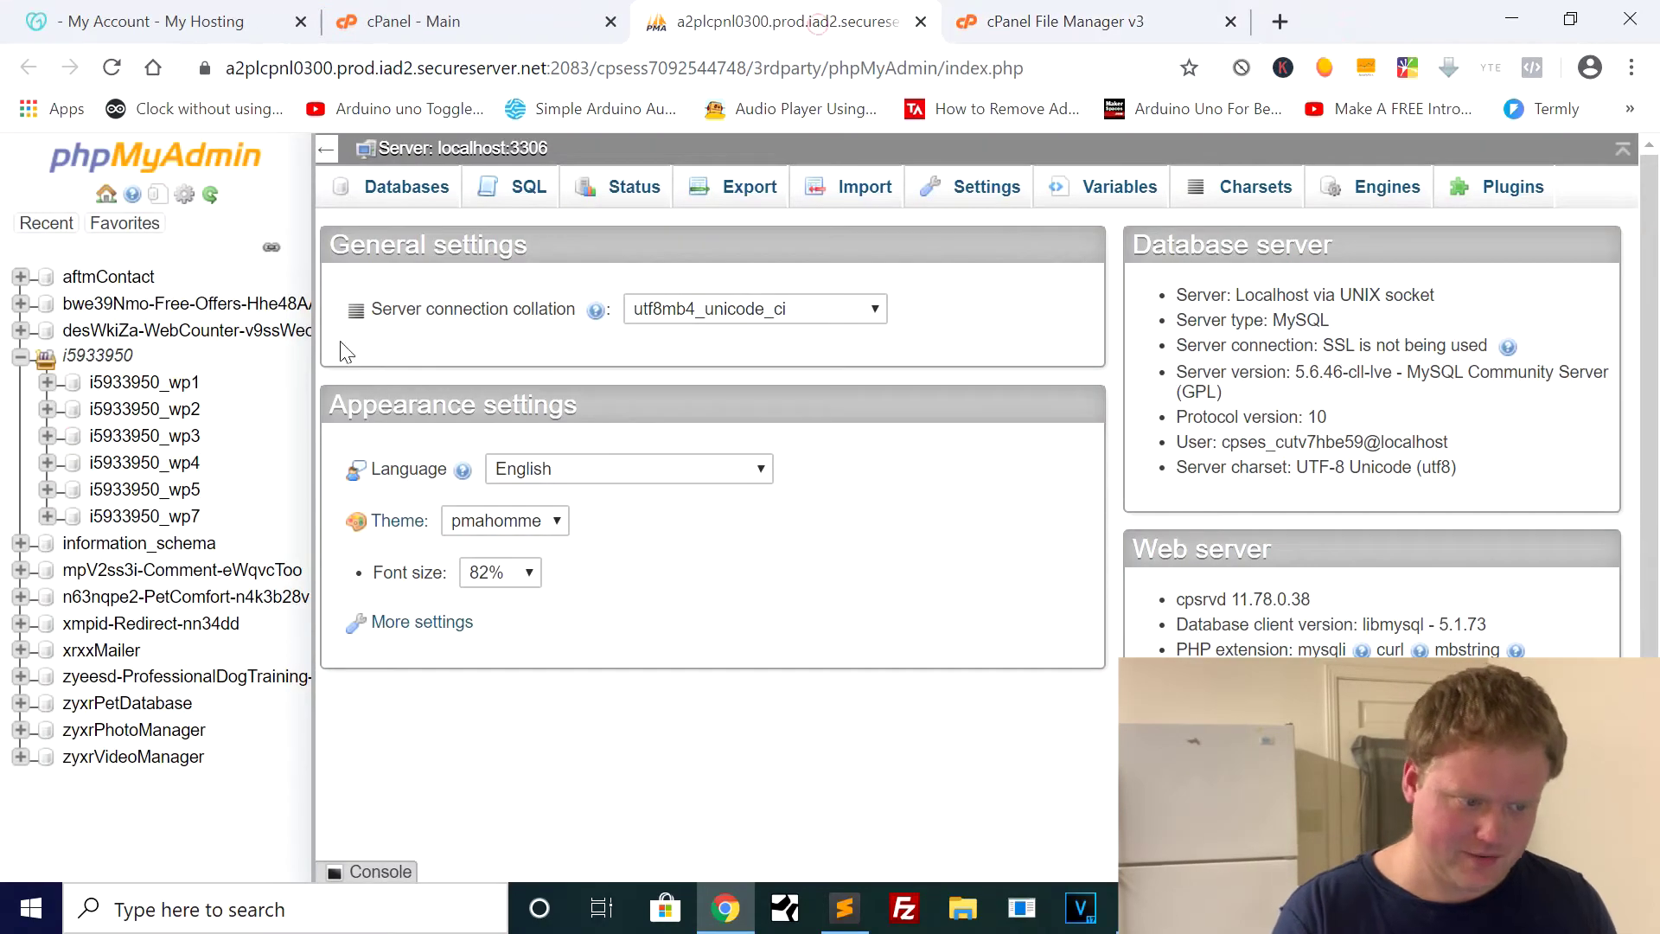
click(121, 517)
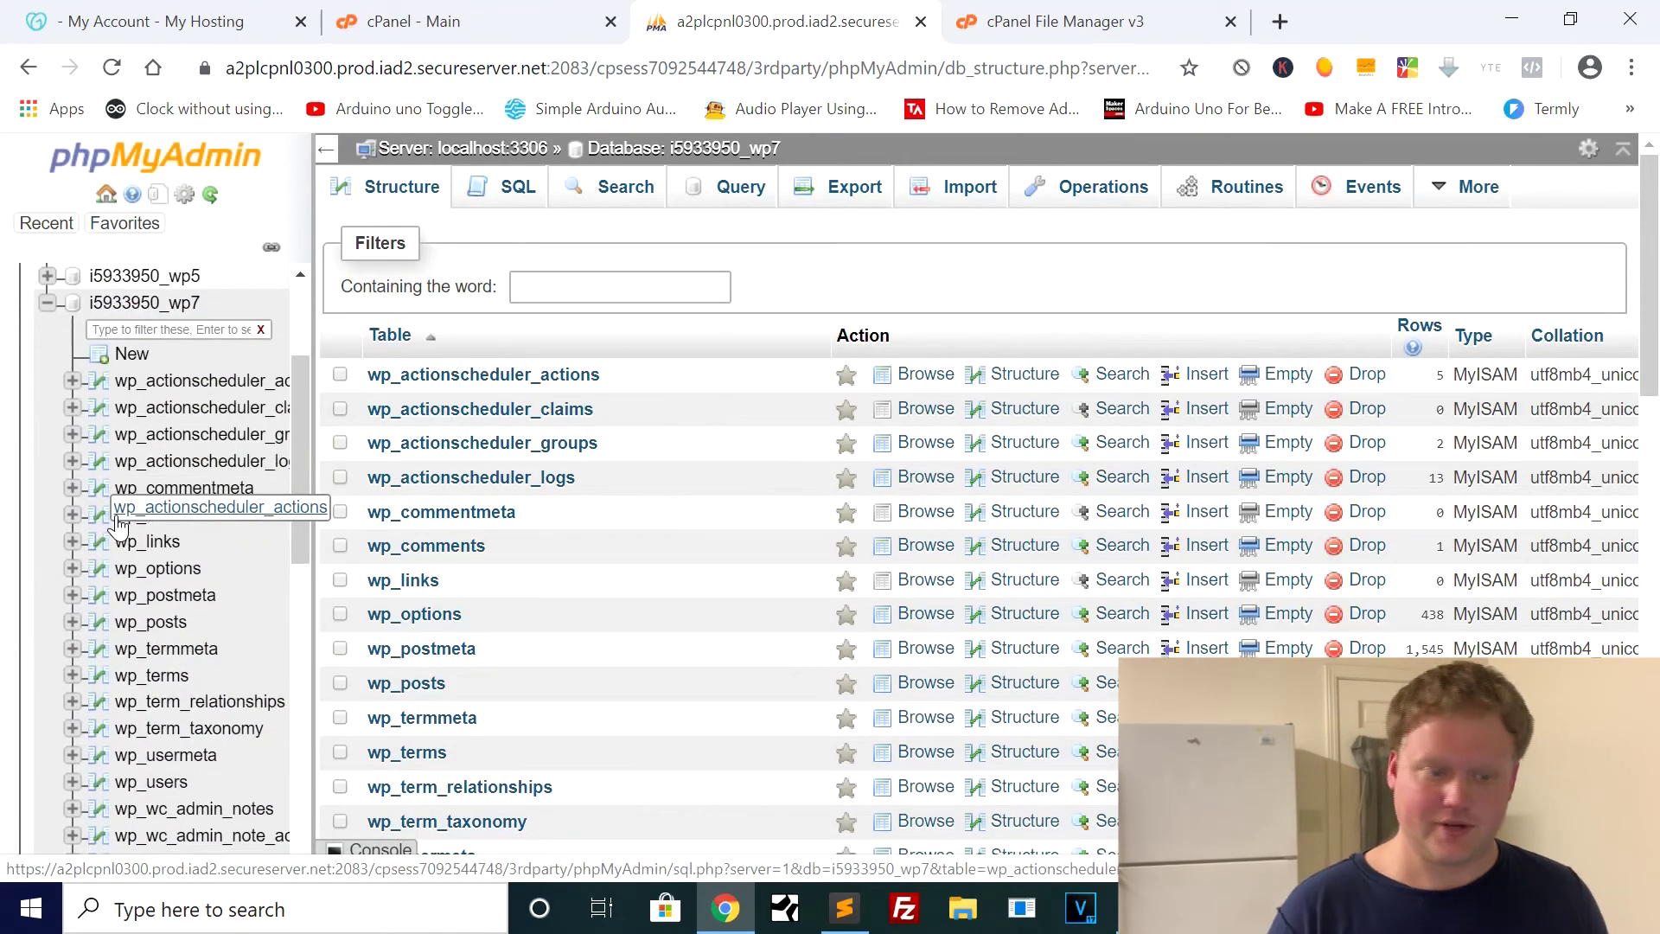
click(828, 196)
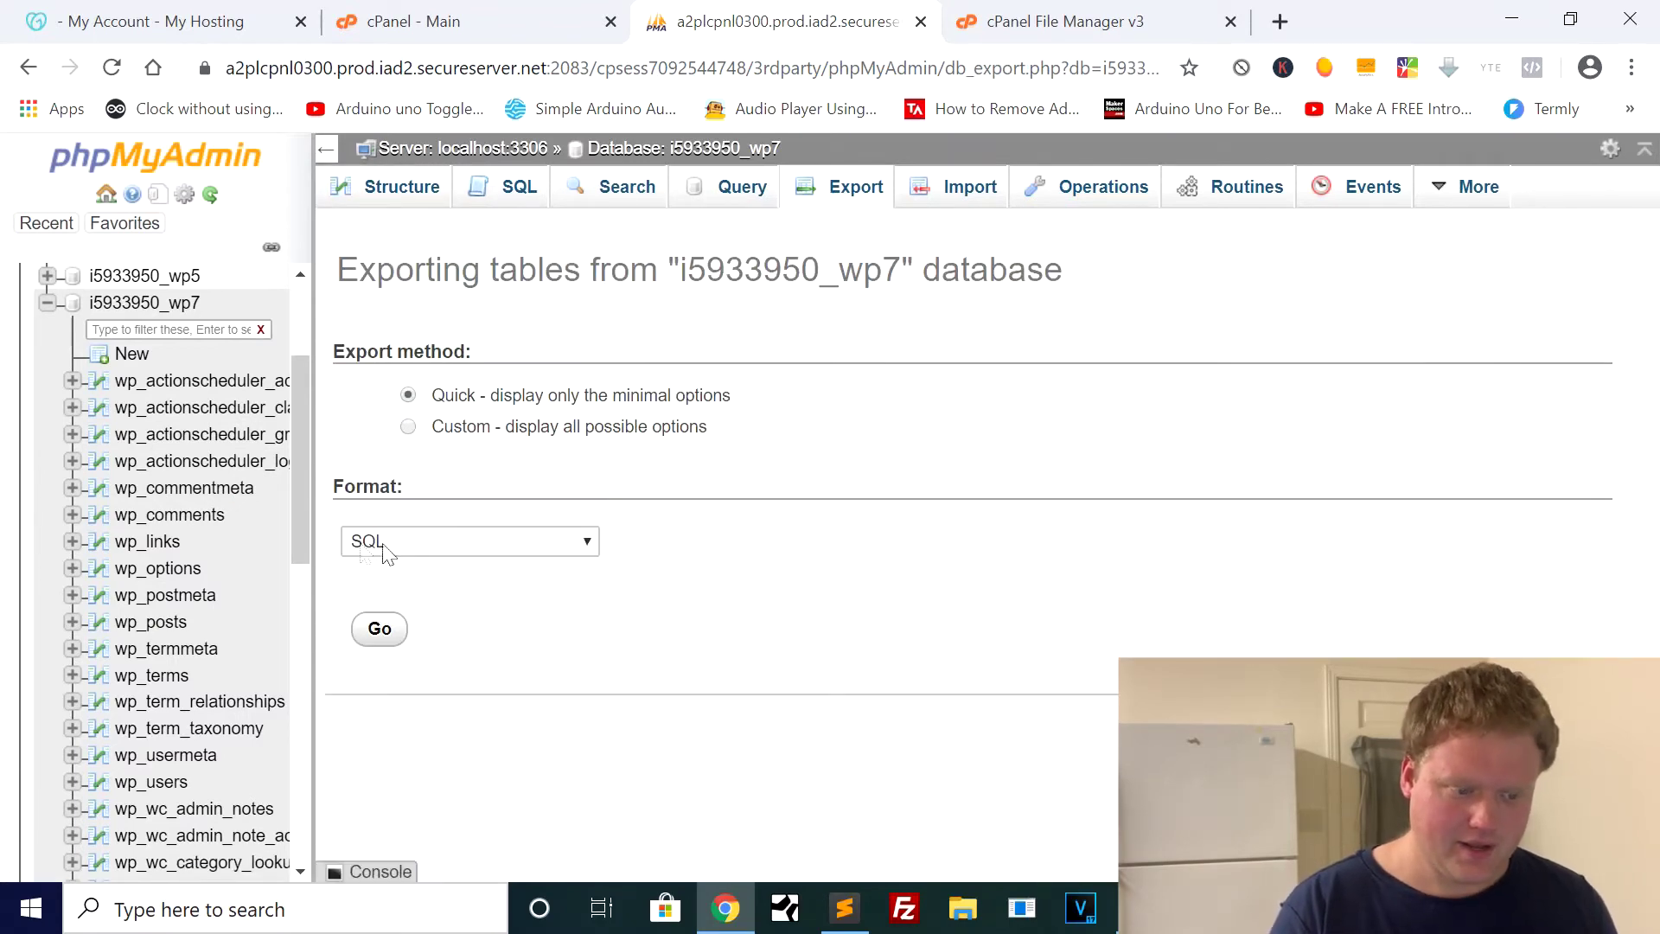
click(380, 628)
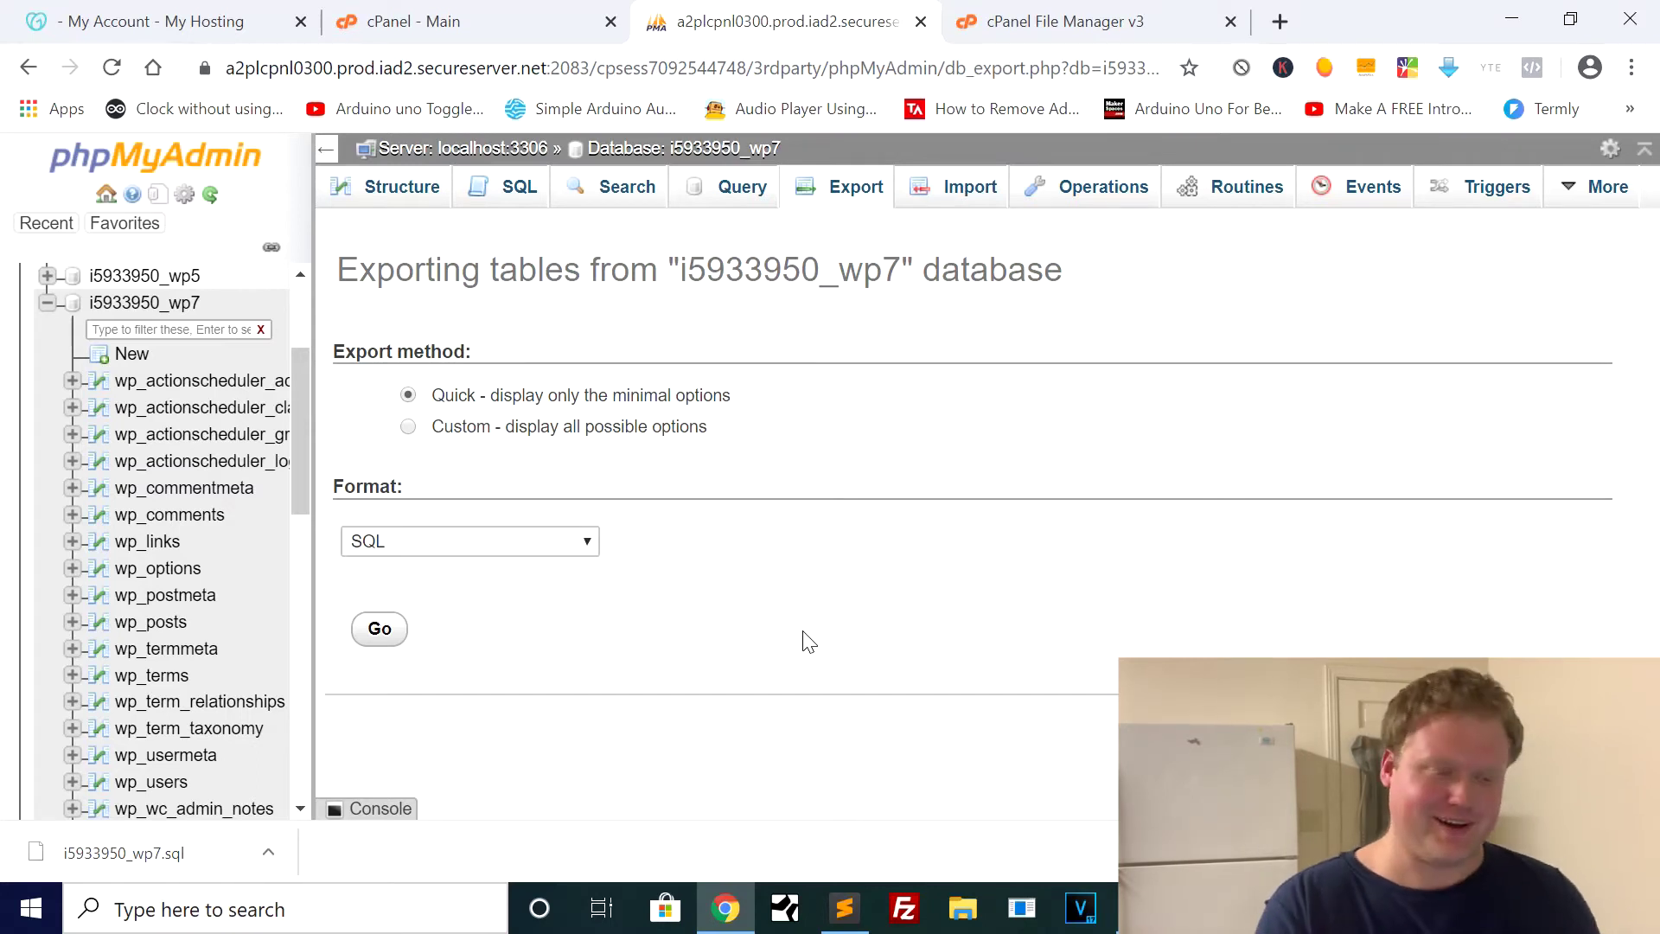
- Return to the File Manager and open the Samples Website folder inside WP_Manual_Backups/3-11-2020
click(1044, 23)
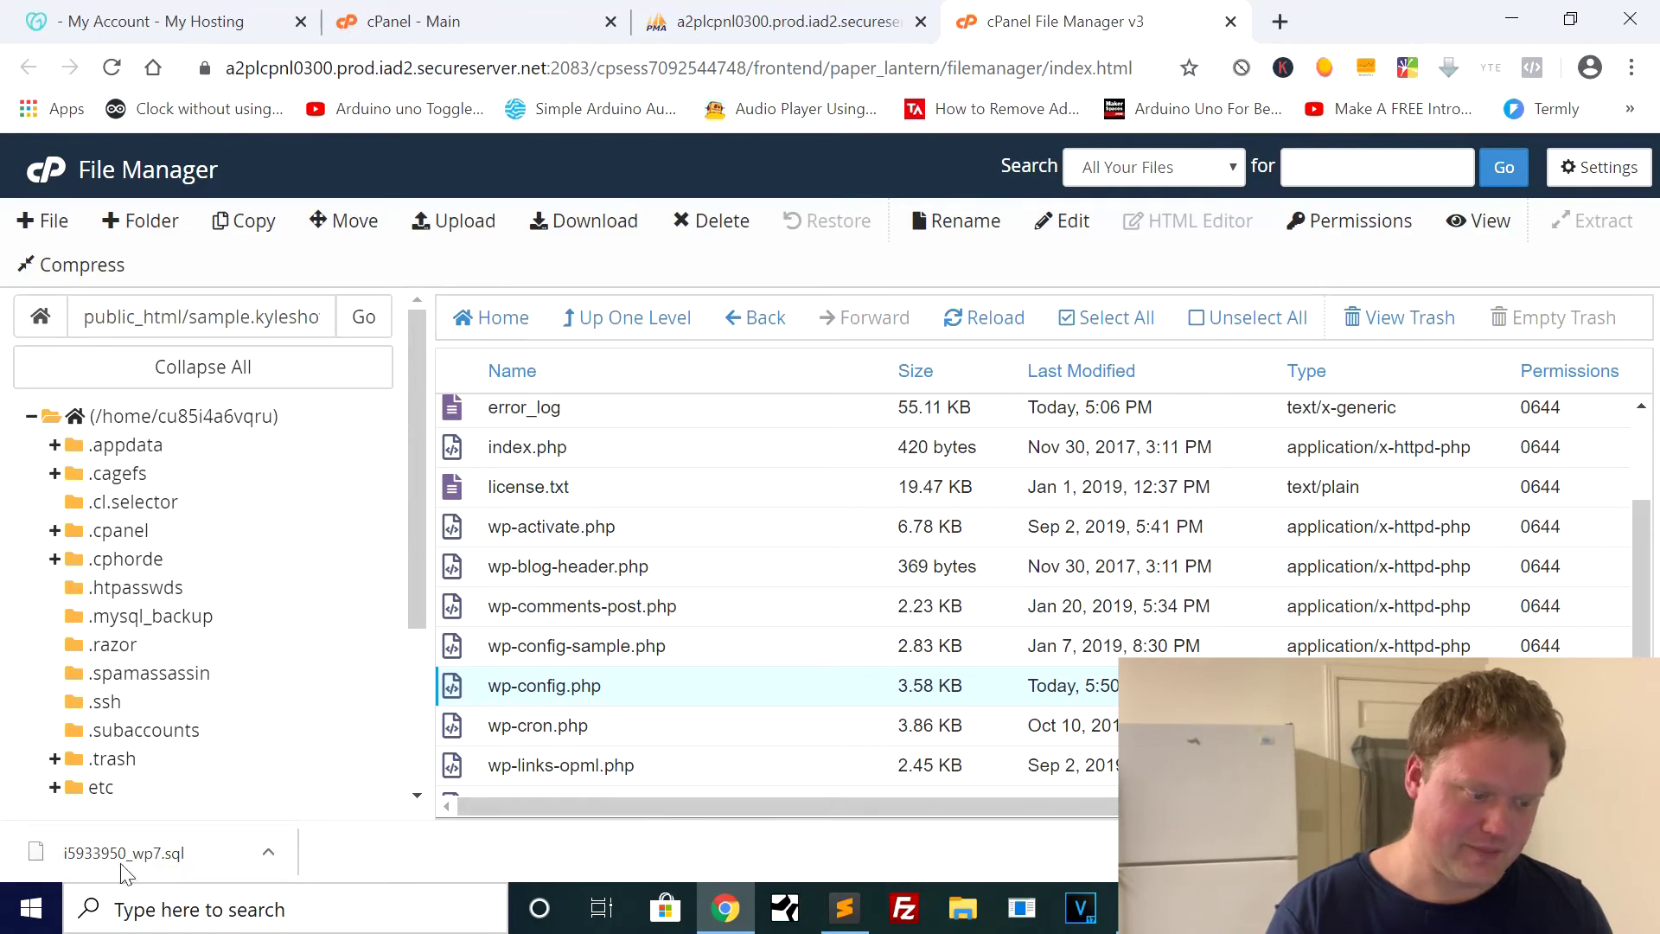
click(609, 318)
scroll(652, 647, down, 4)
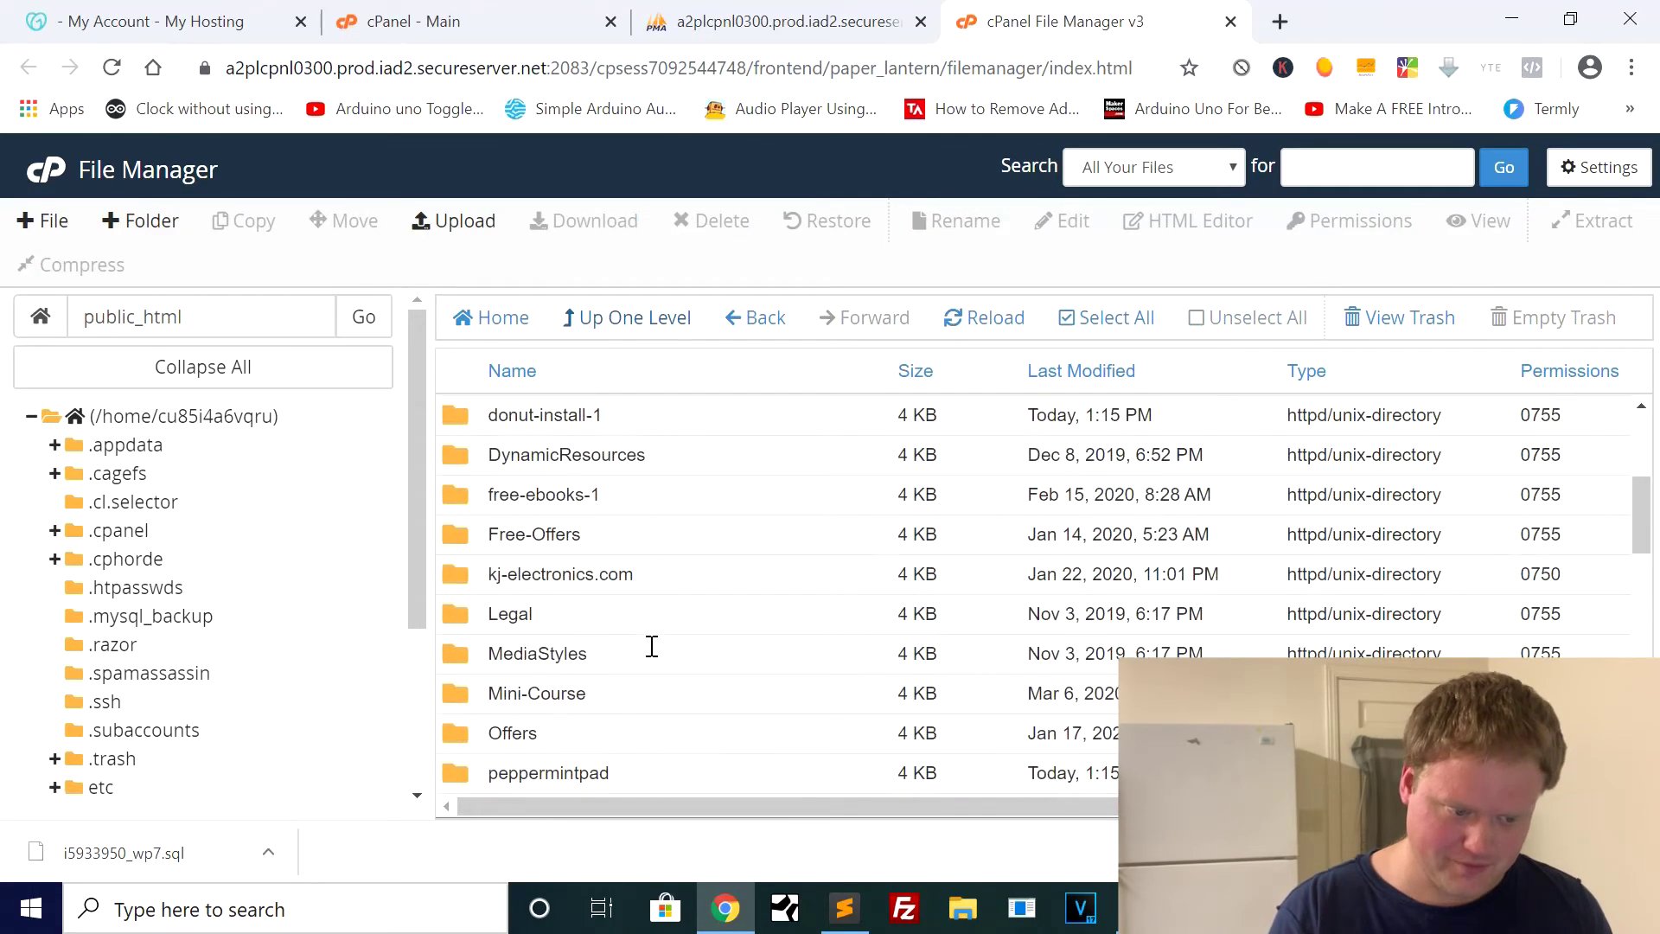
scroll(652, 646, down, 9)
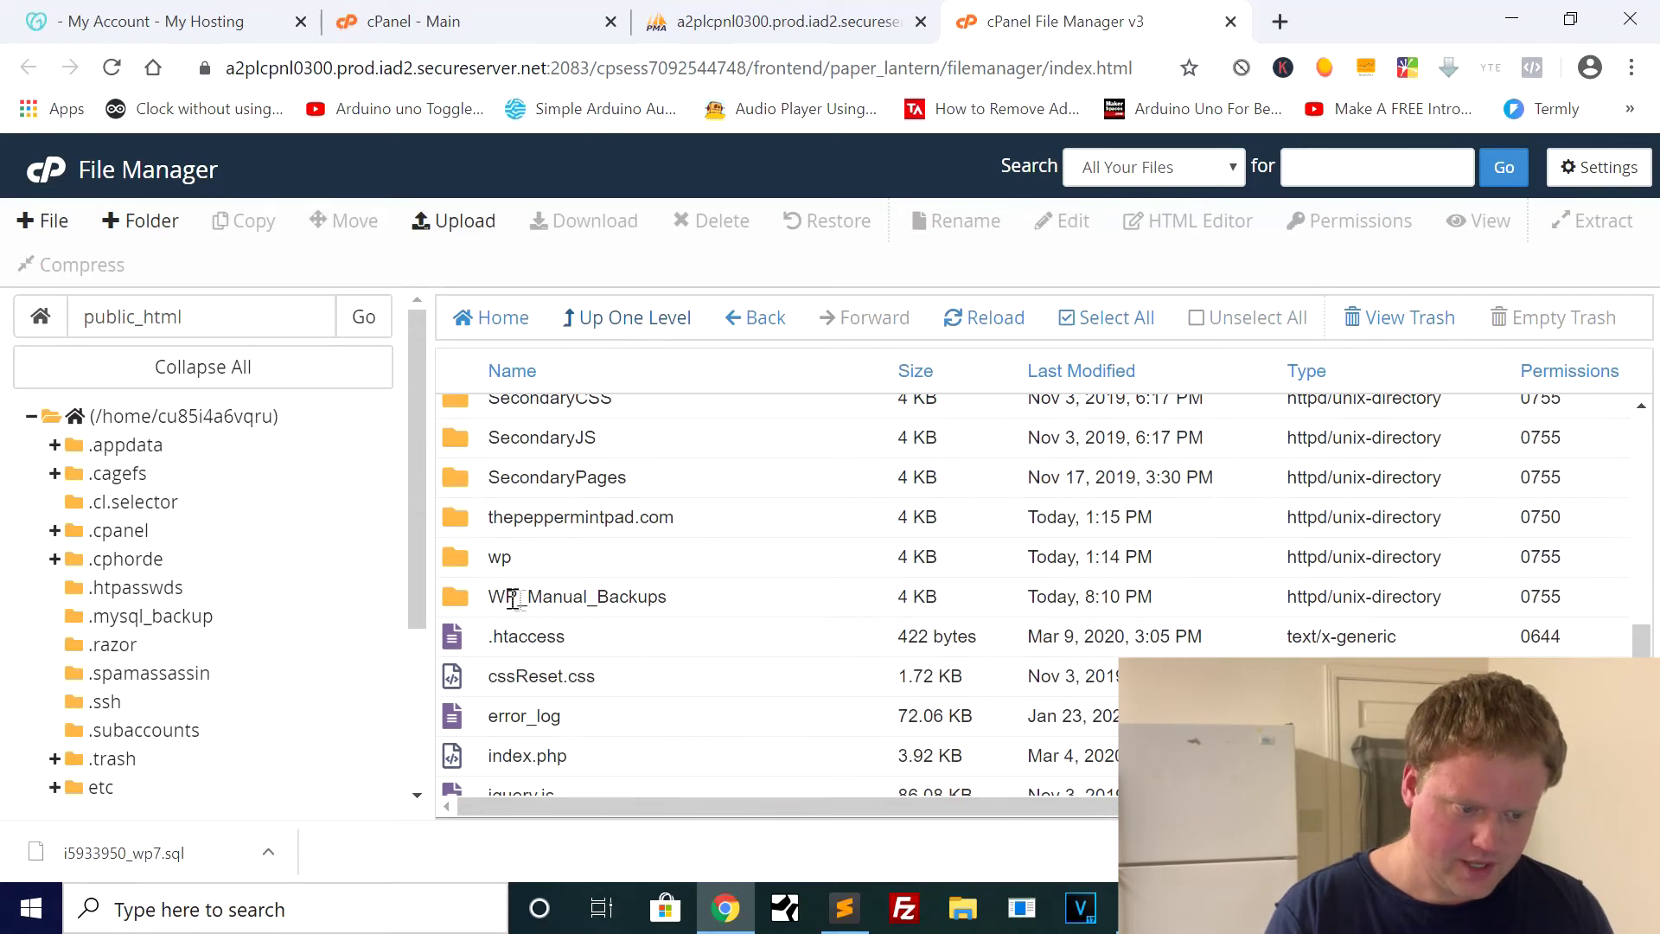
double_click(454, 599)
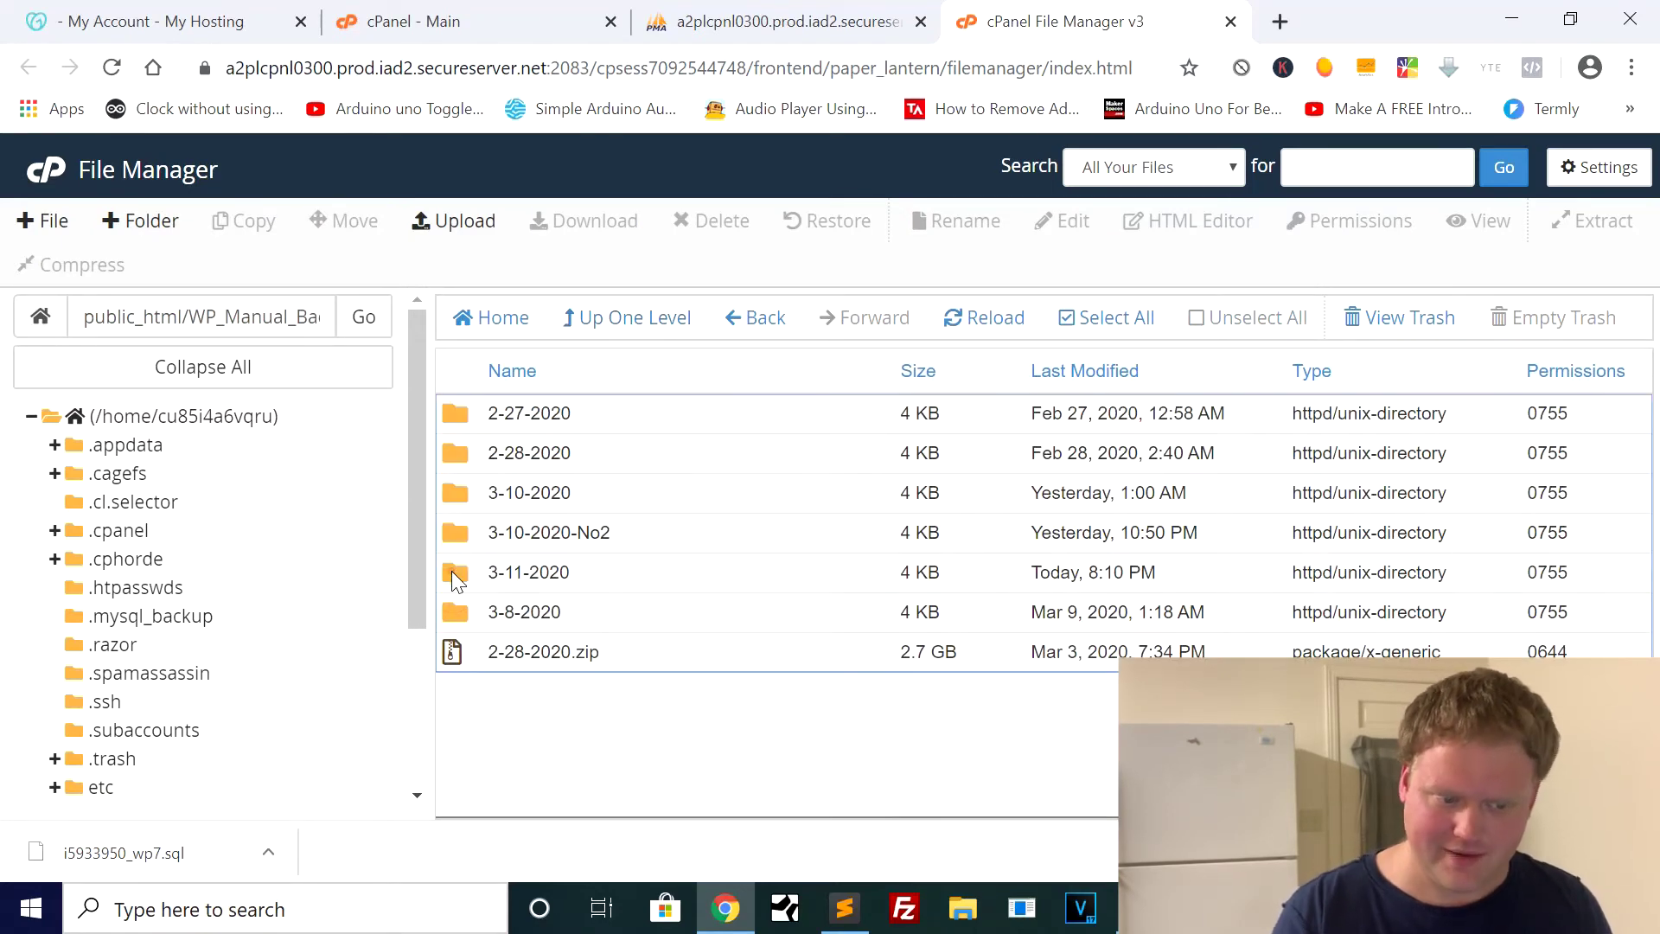
double_click(456, 575)
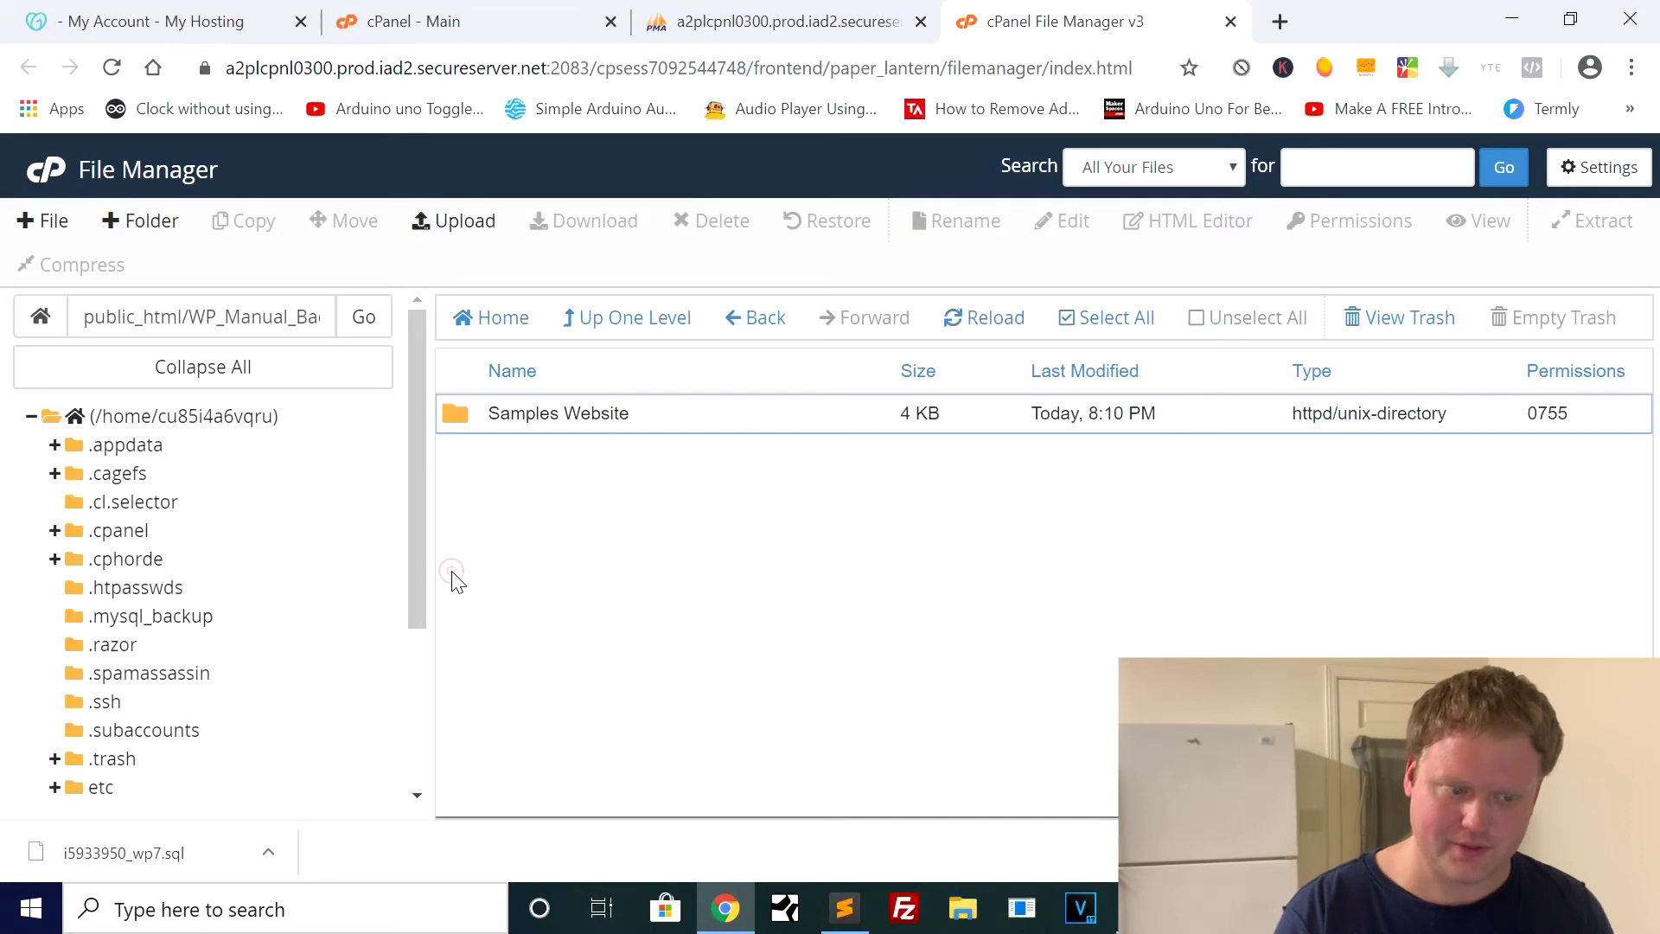
double_click(453, 415)
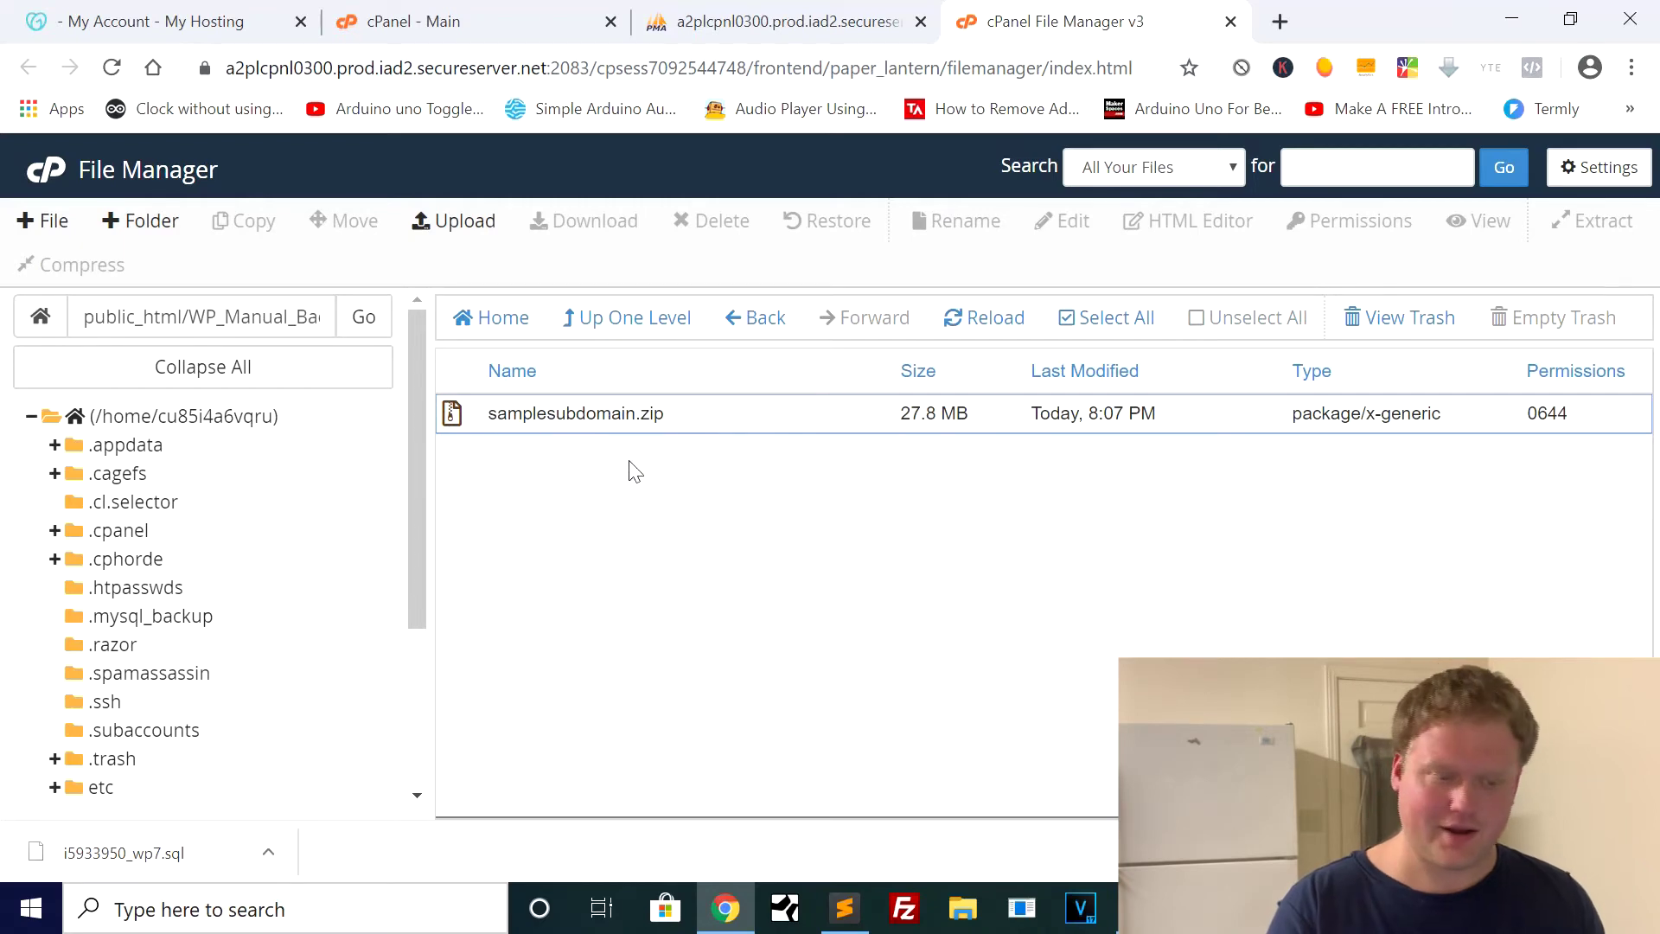
- Upload i5933950_wp7.sql from Downloads into the Samples Website backup folder and reload the file list
click(471, 226)
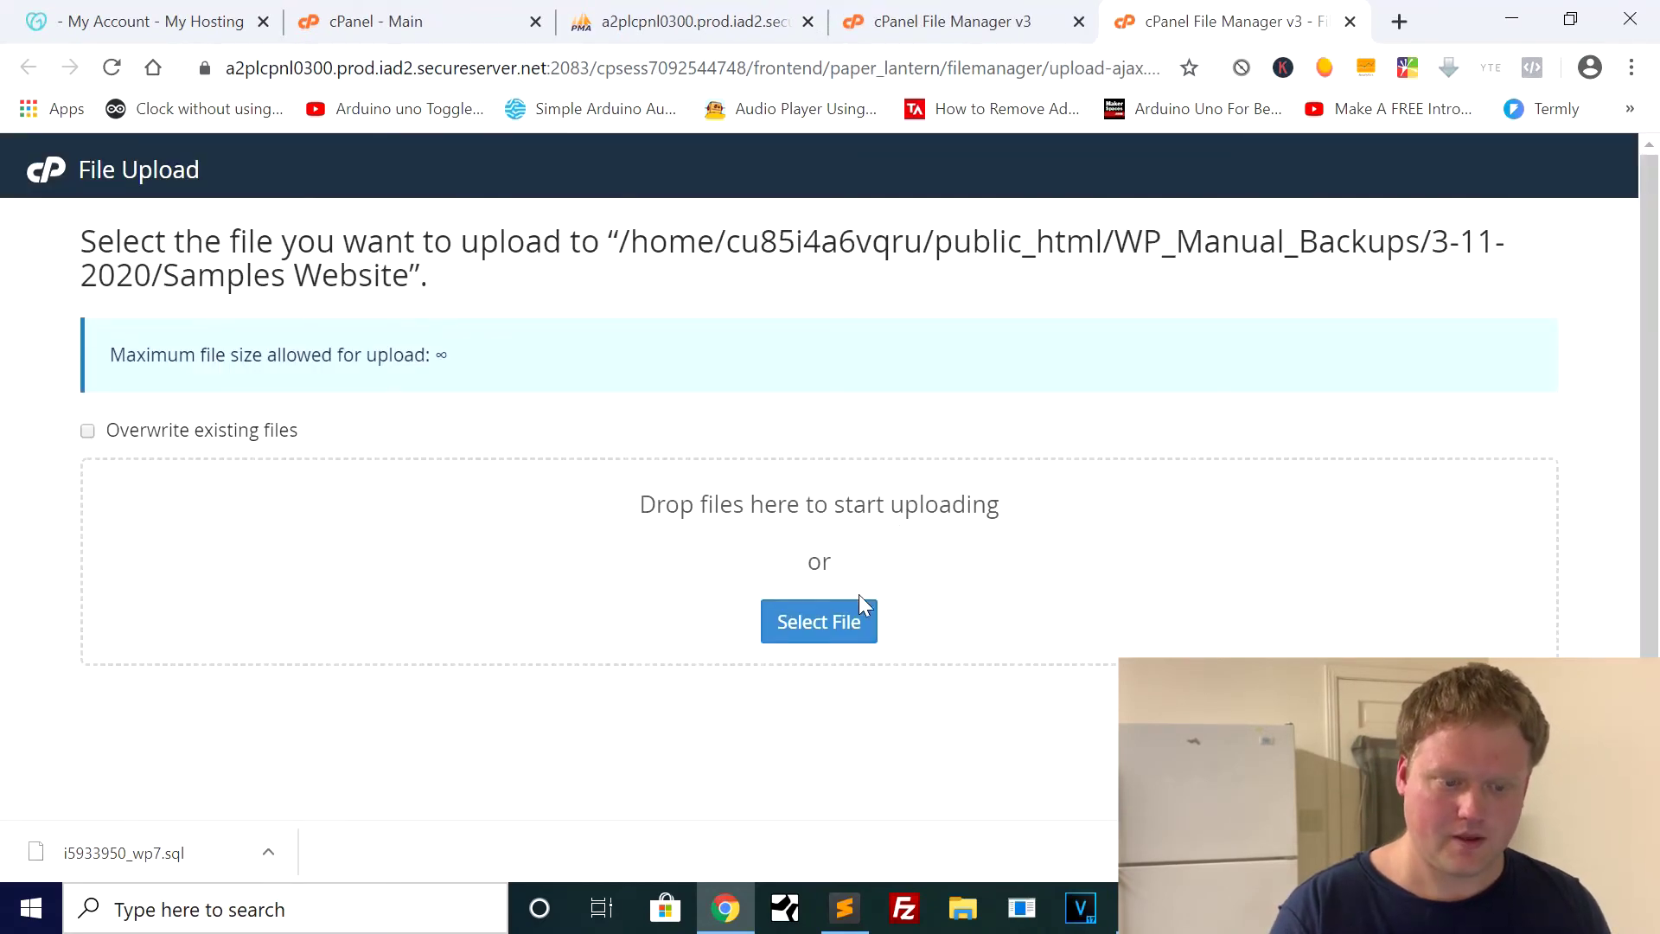
click(819, 623)
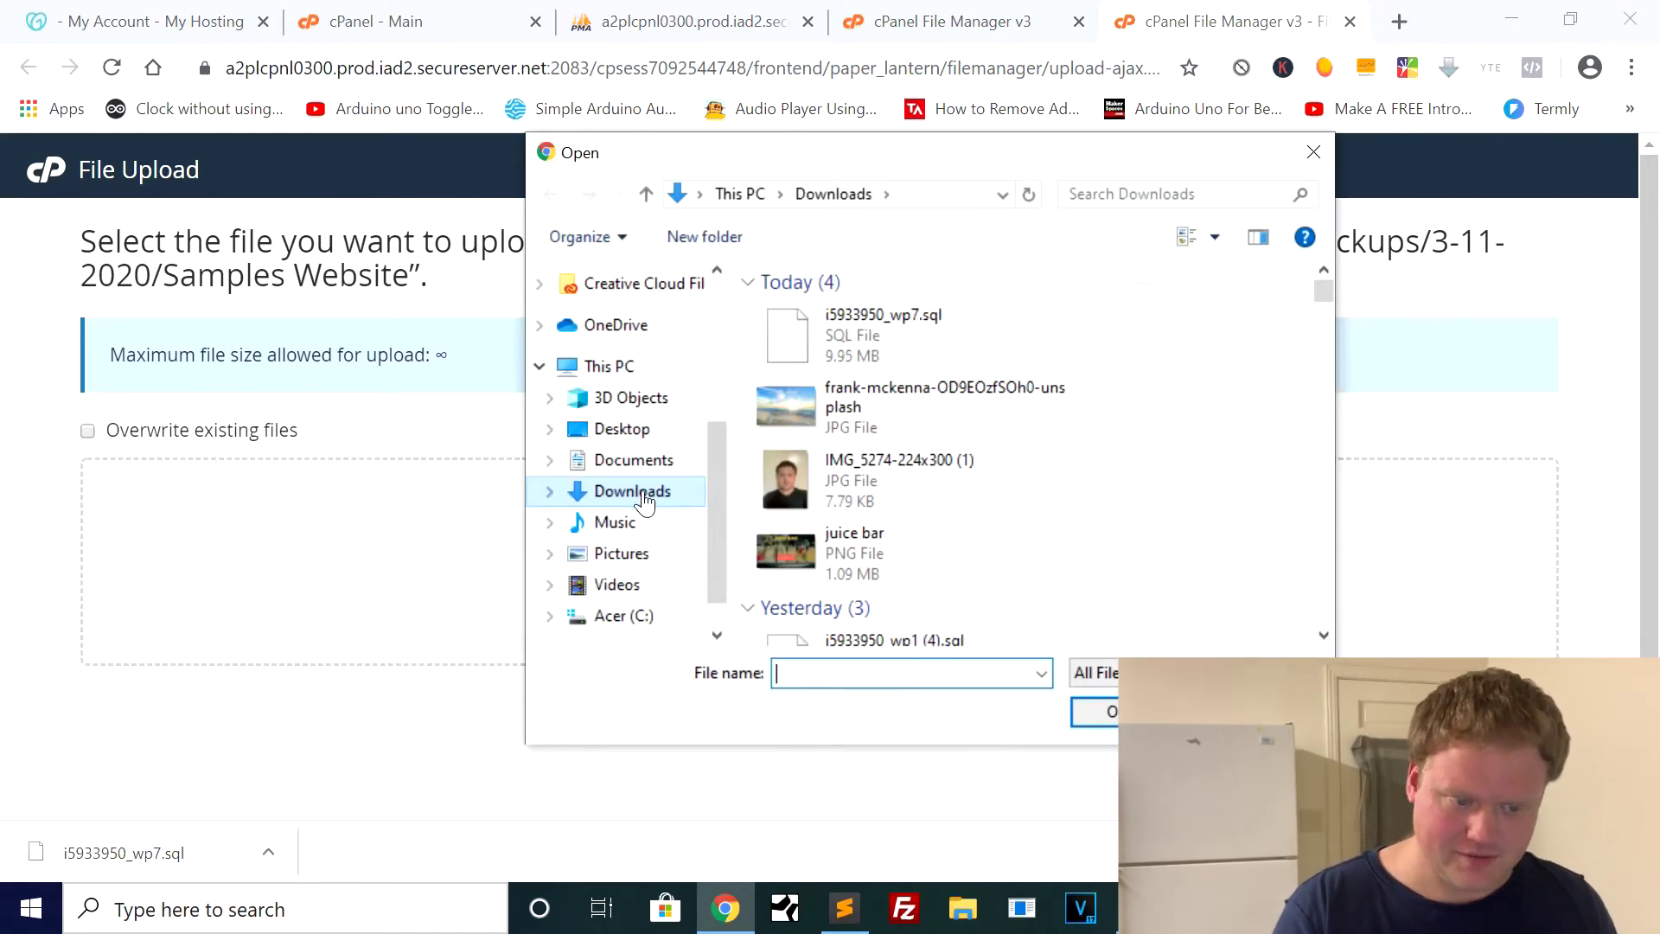
click(893, 344)
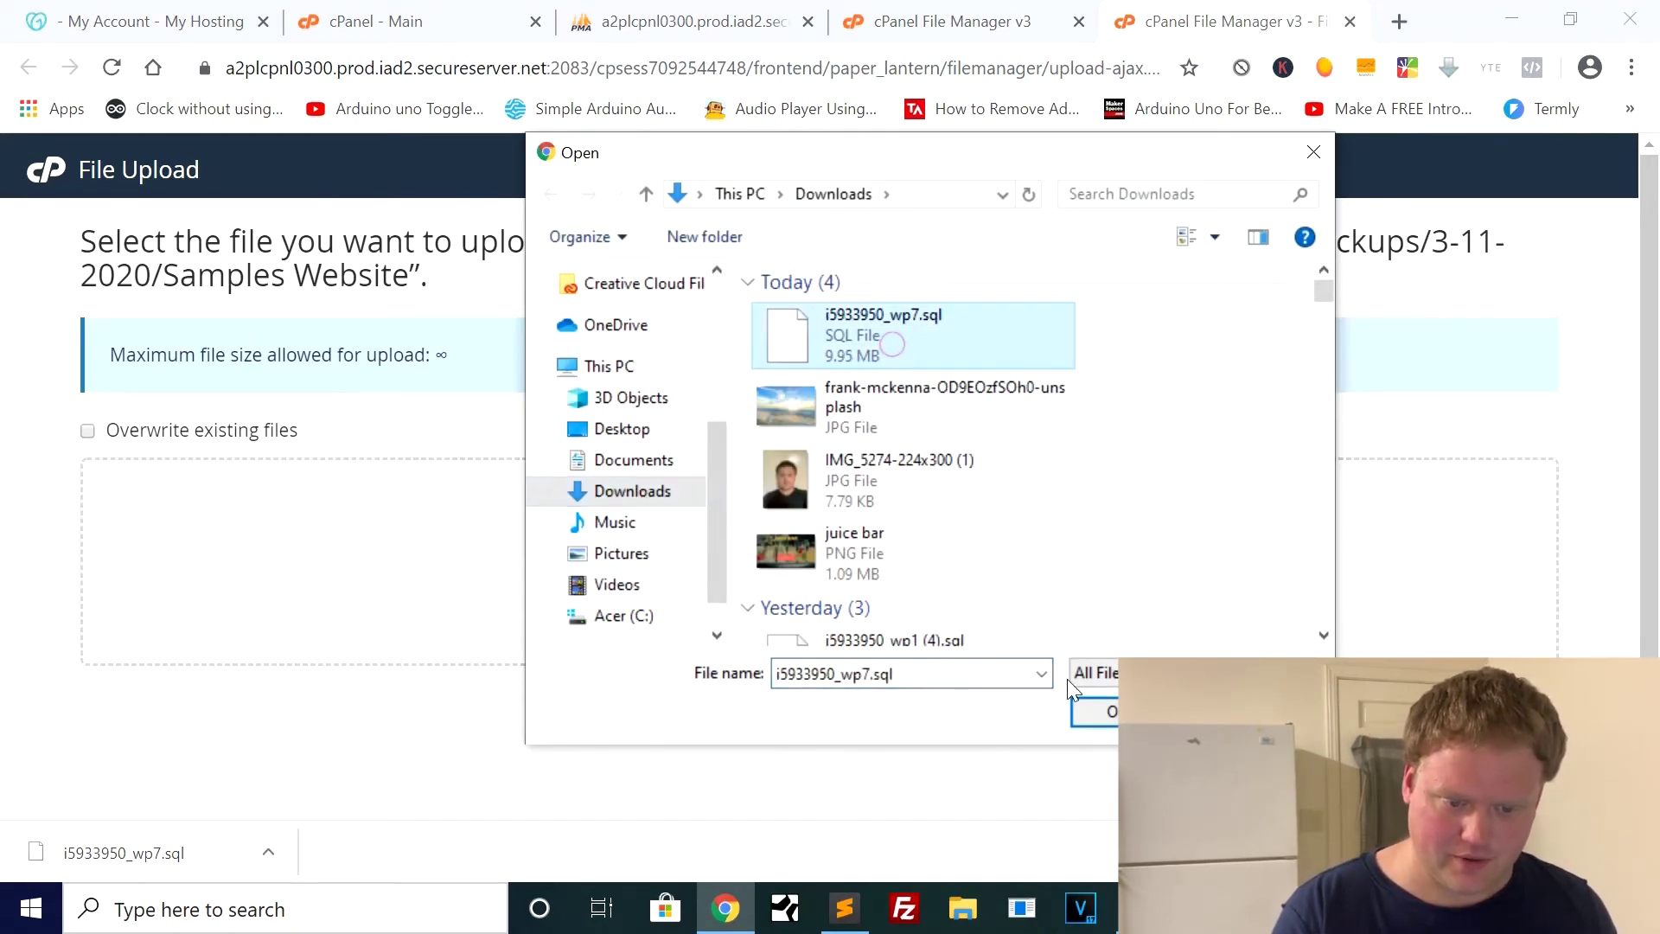
key(Return)
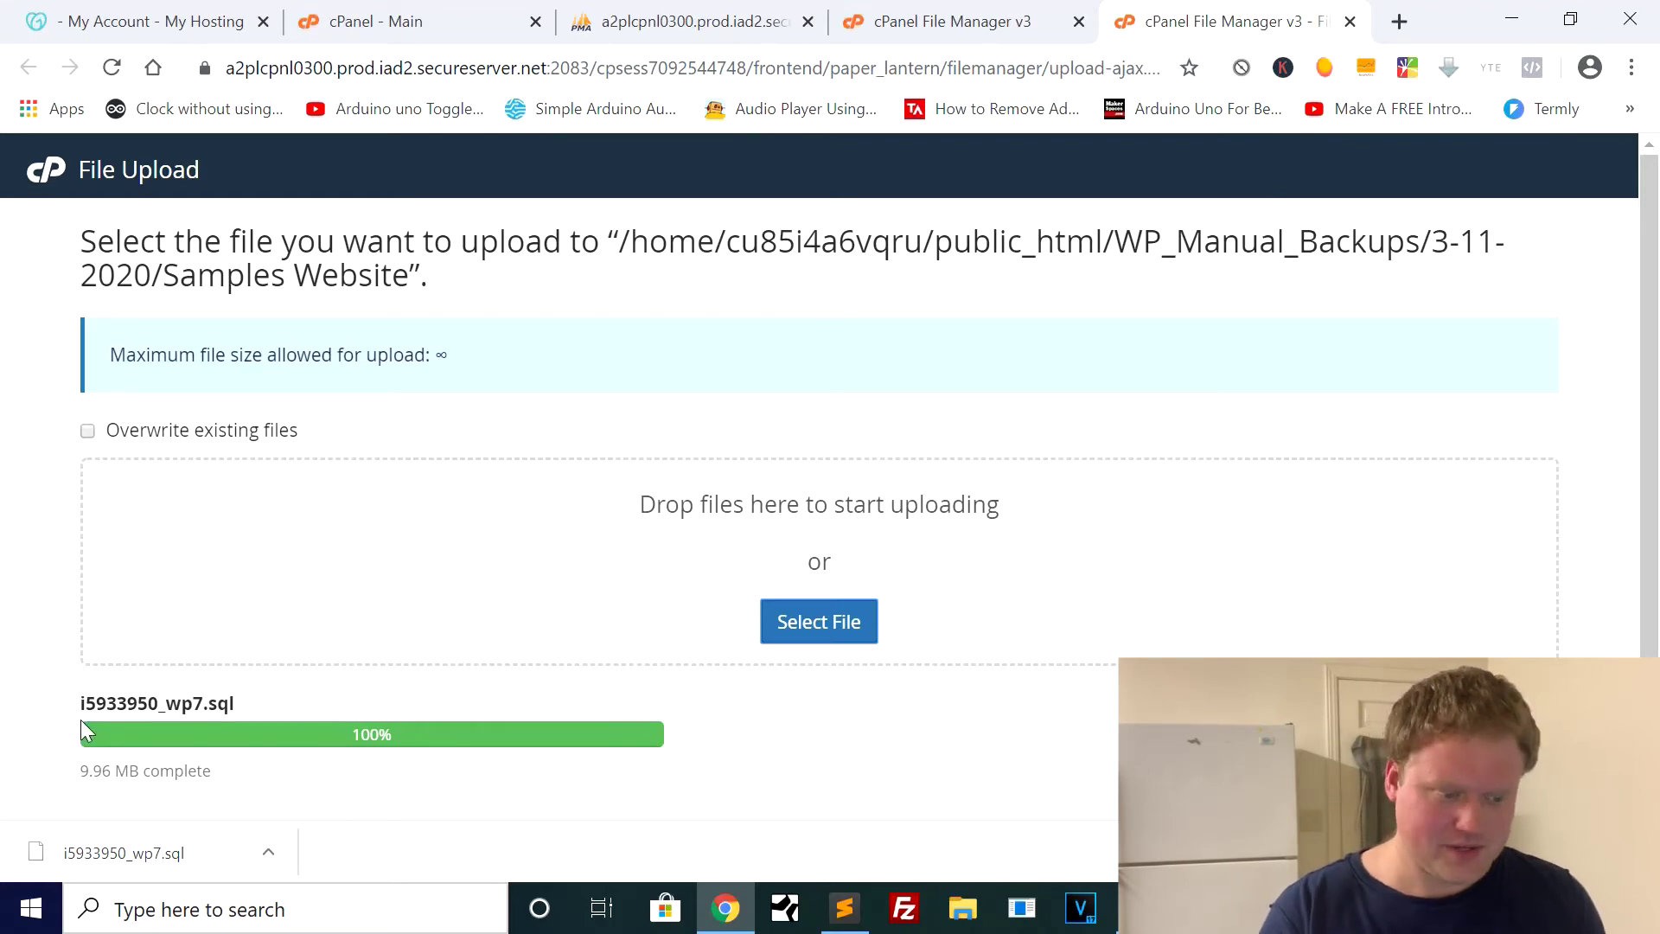
click(1350, 21)
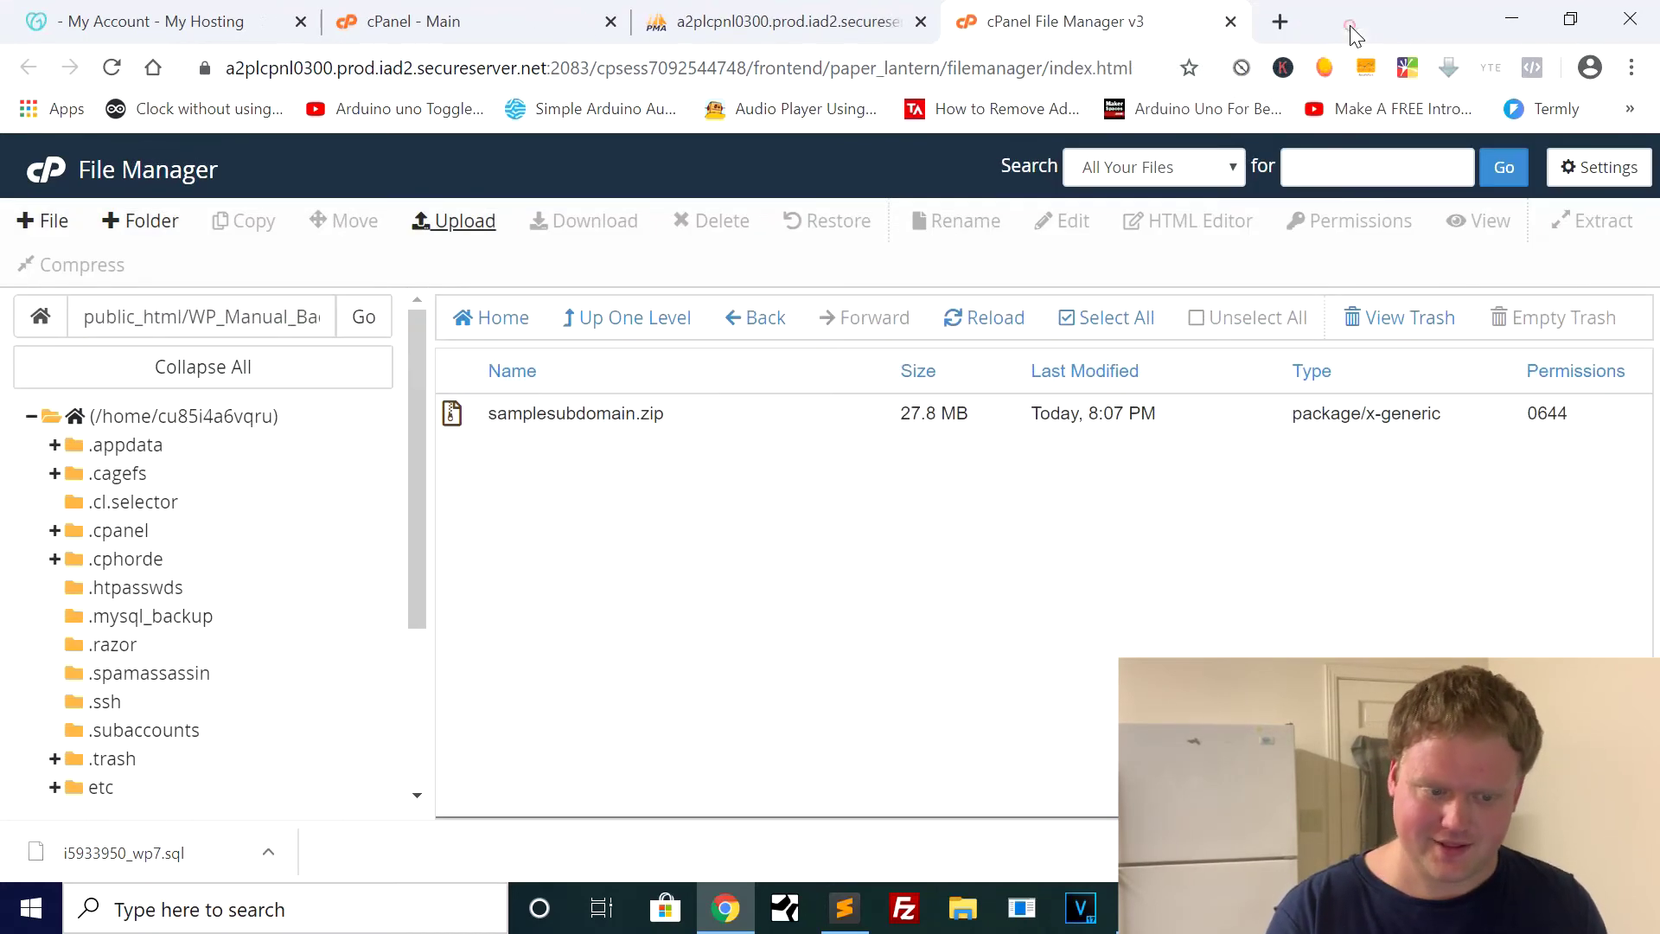
click(983, 332)
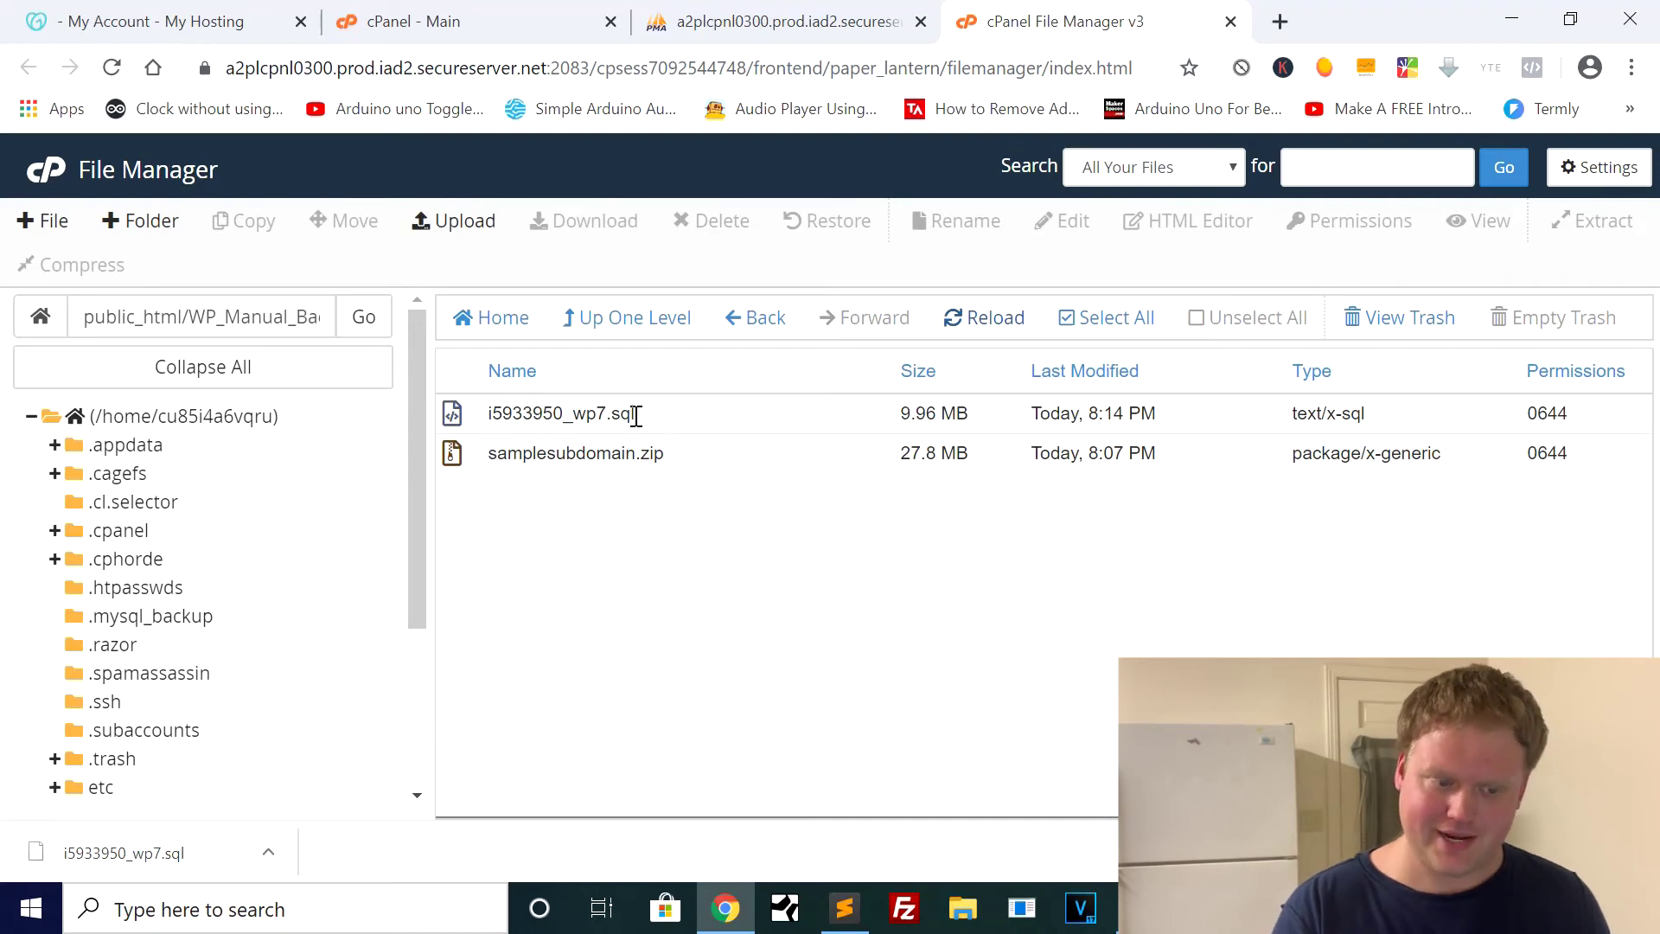
click(688, 467)
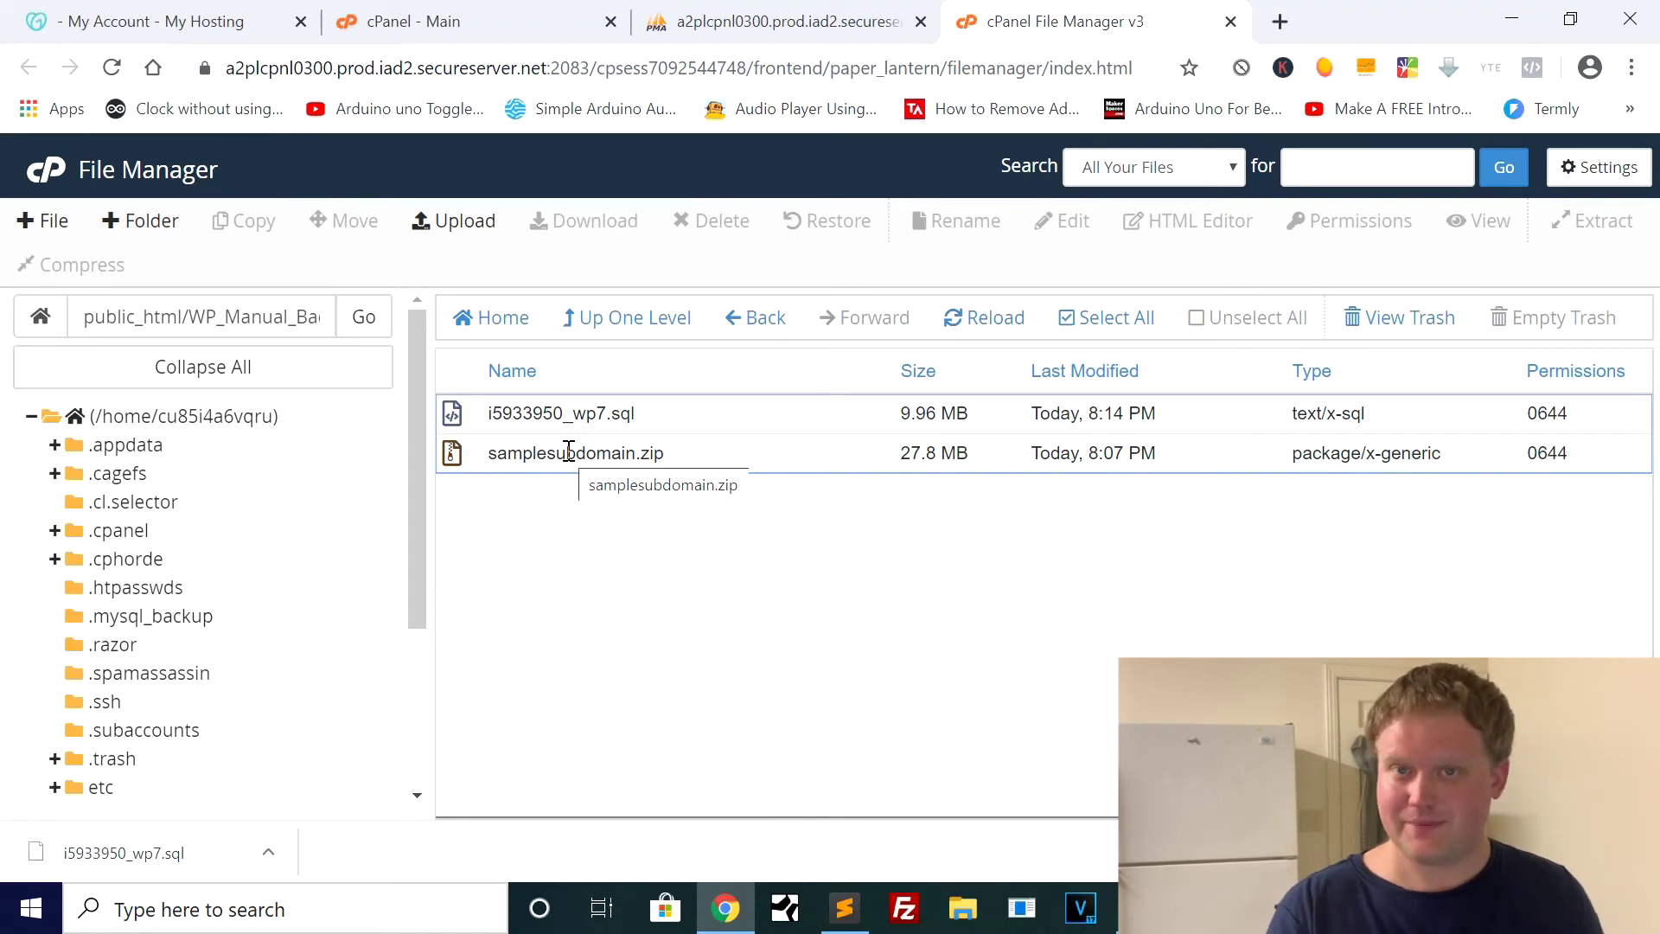
click(582, 508)
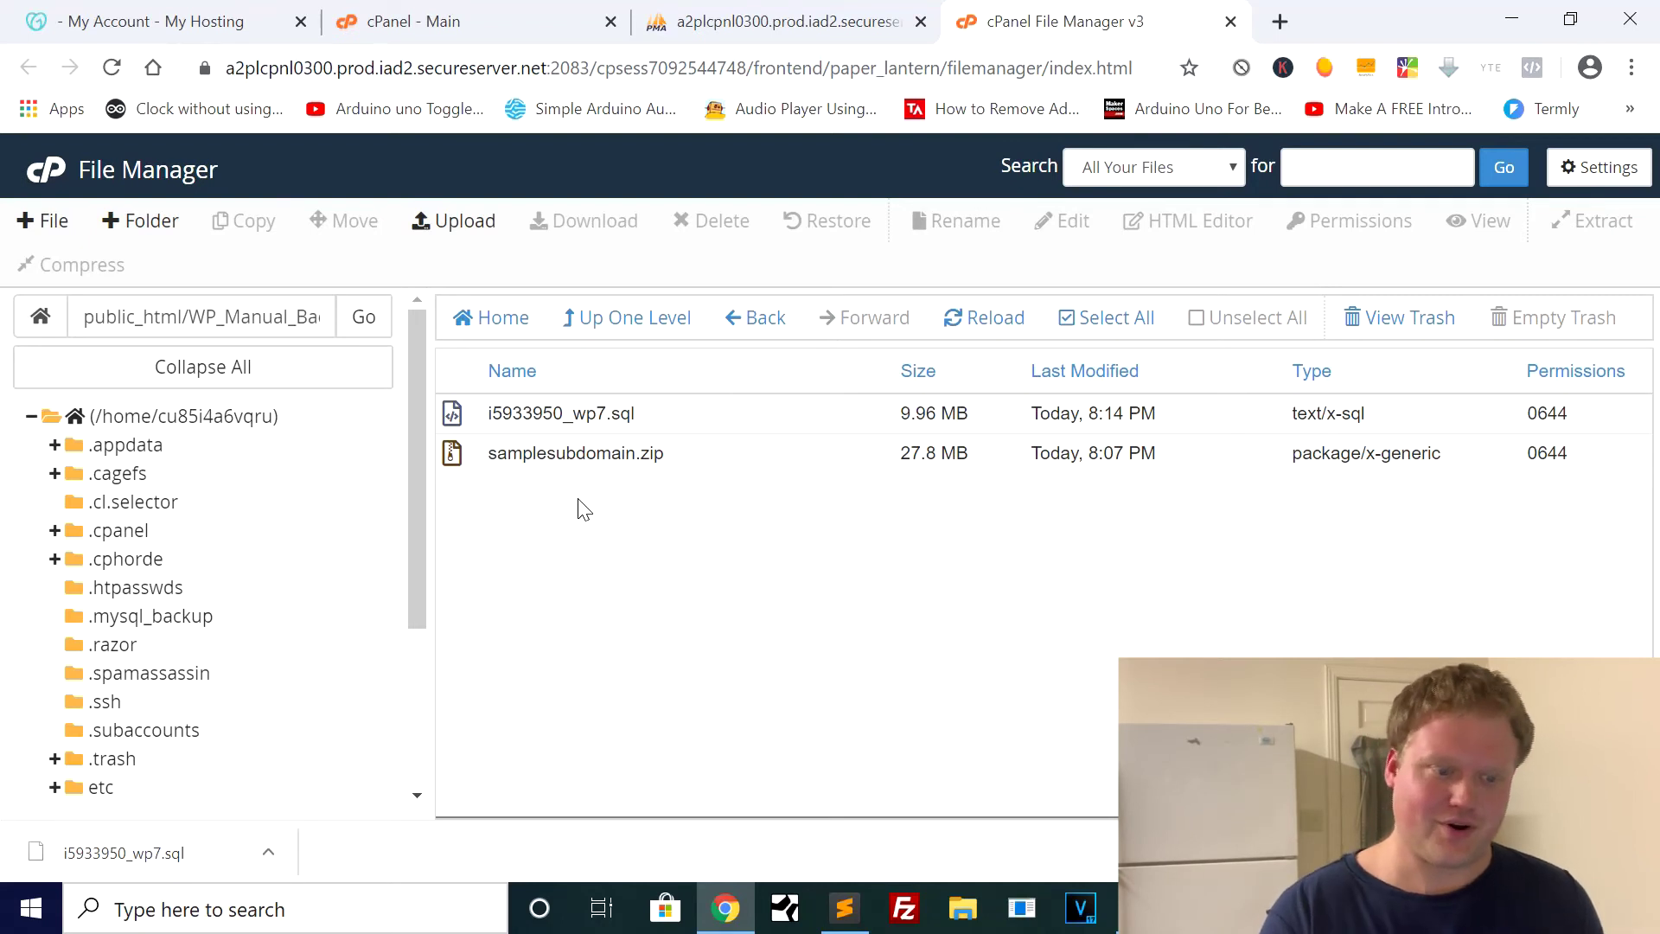
- Go back up to public_html, open the sample.kyleshowto.com folder and select all of its contents
click(639, 322)
click(629, 321)
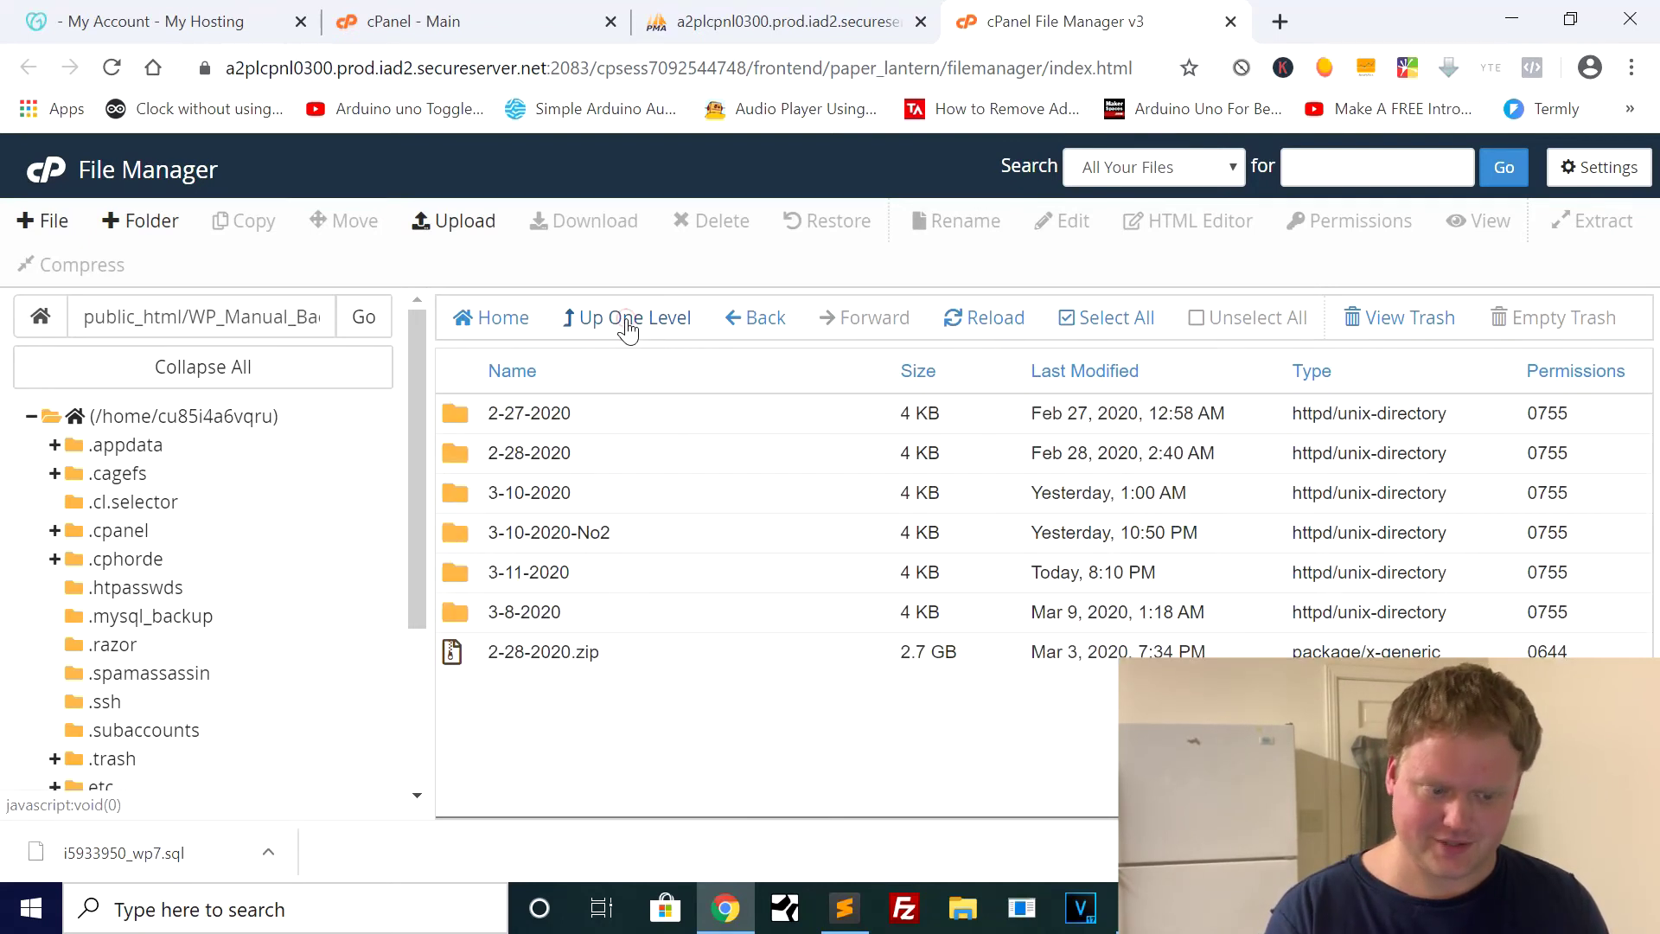
click(629, 322)
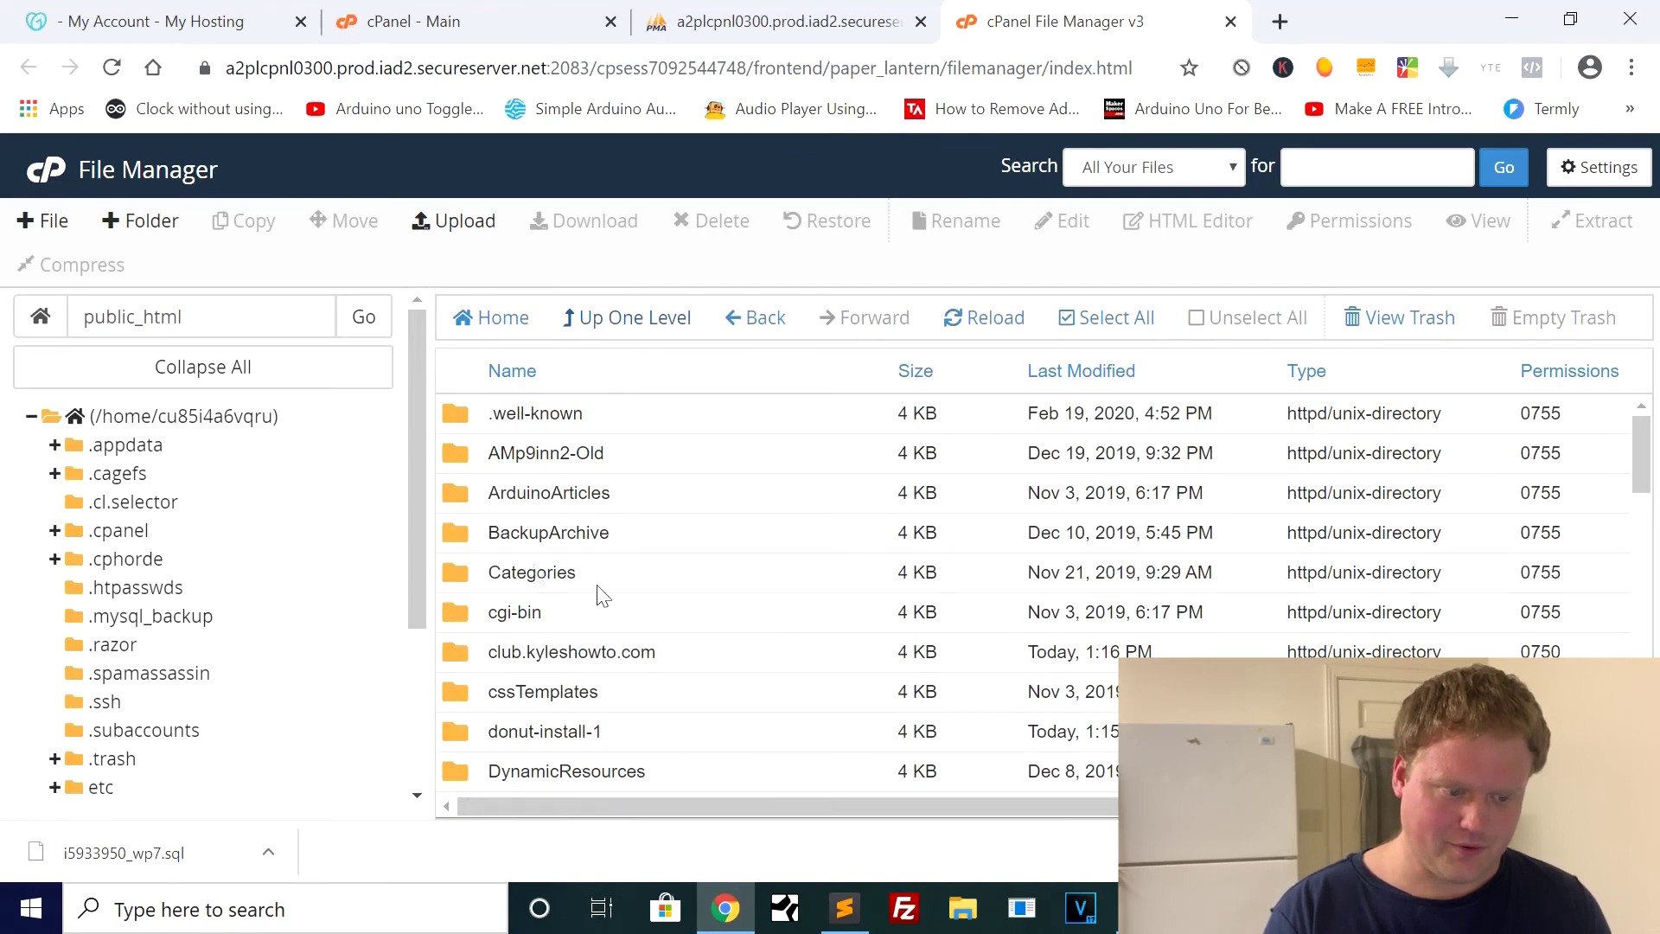
scroll(536, 573, down, 6)
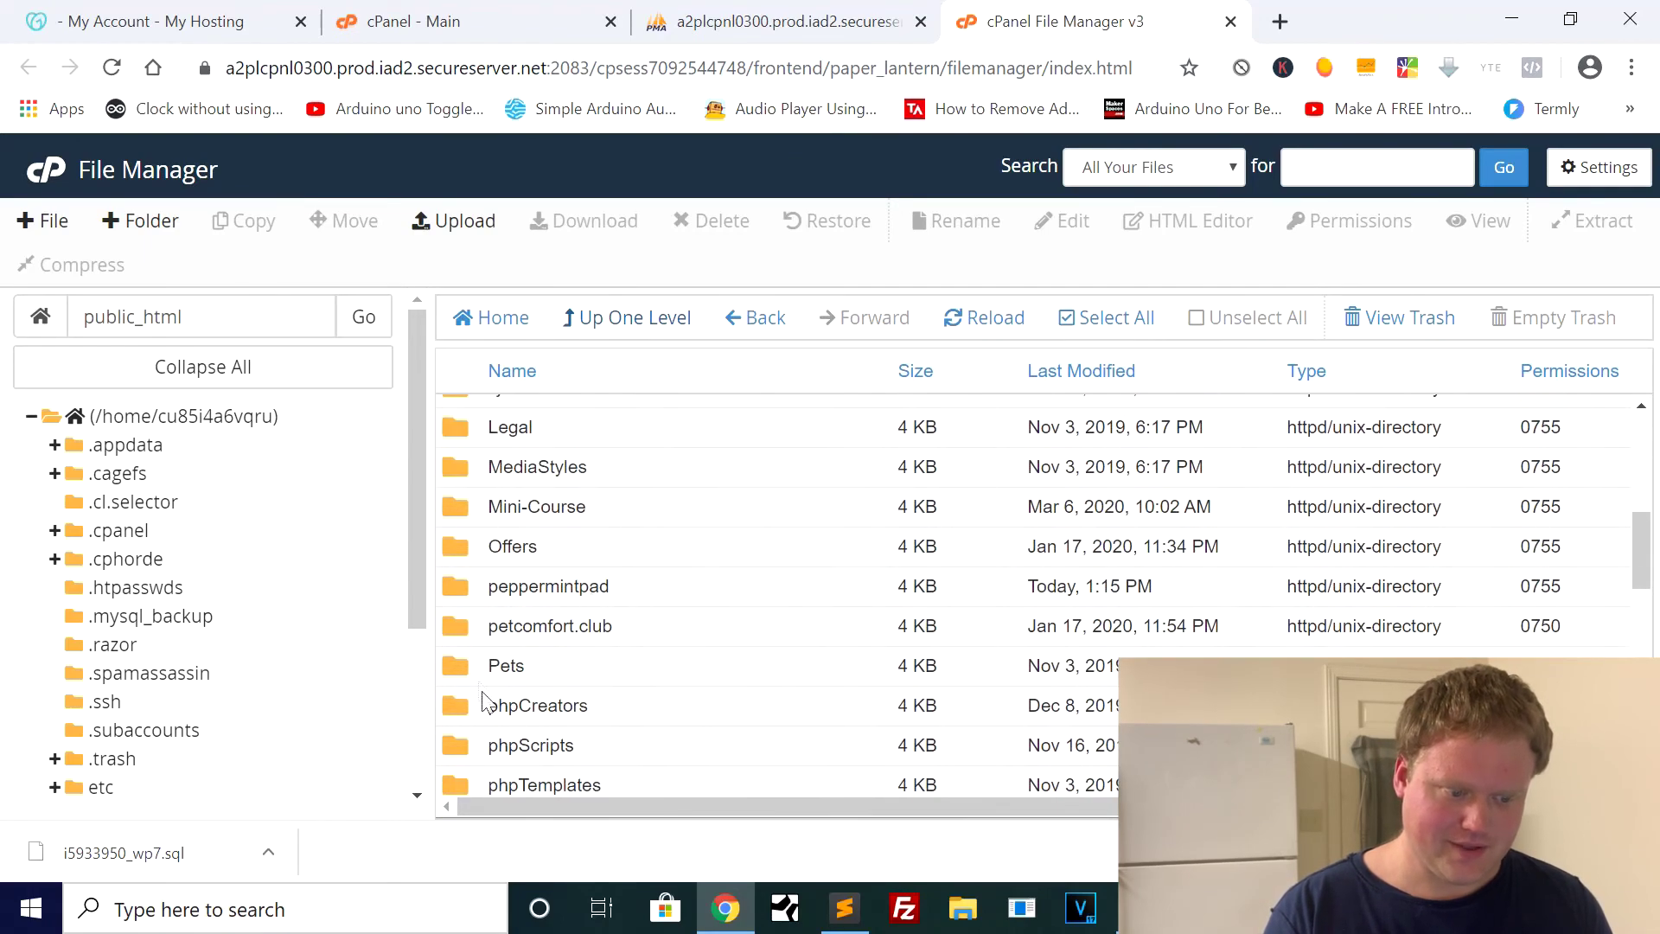
scroll(481, 683, down, 5)
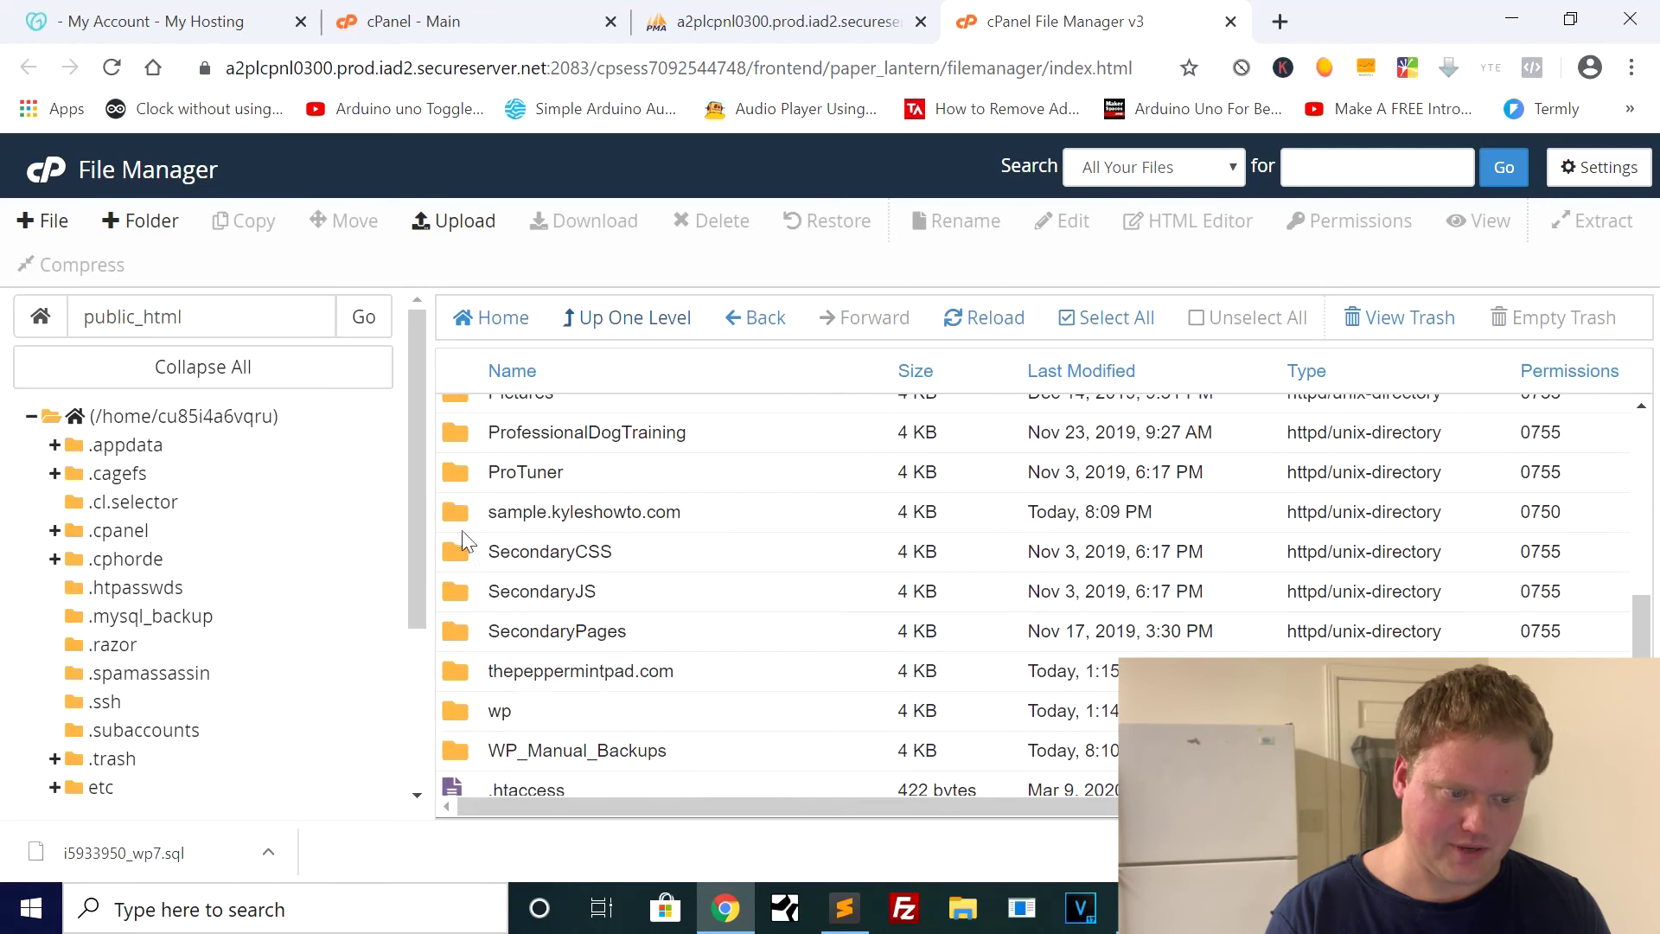
double_click(455, 517)
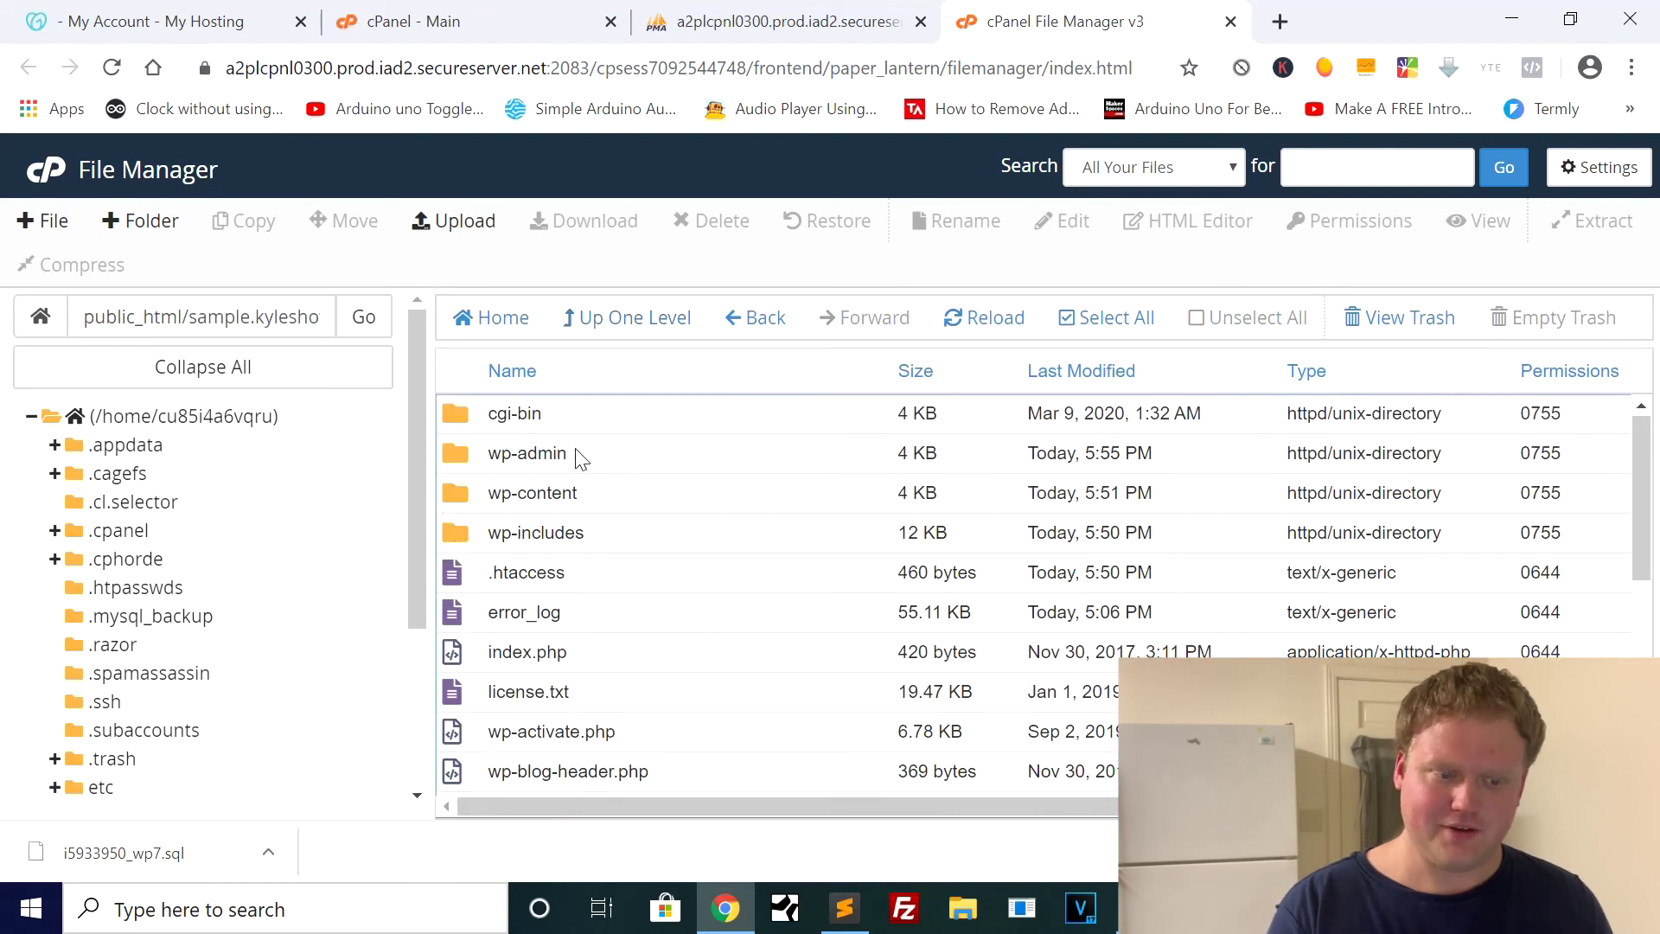
click(1082, 319)
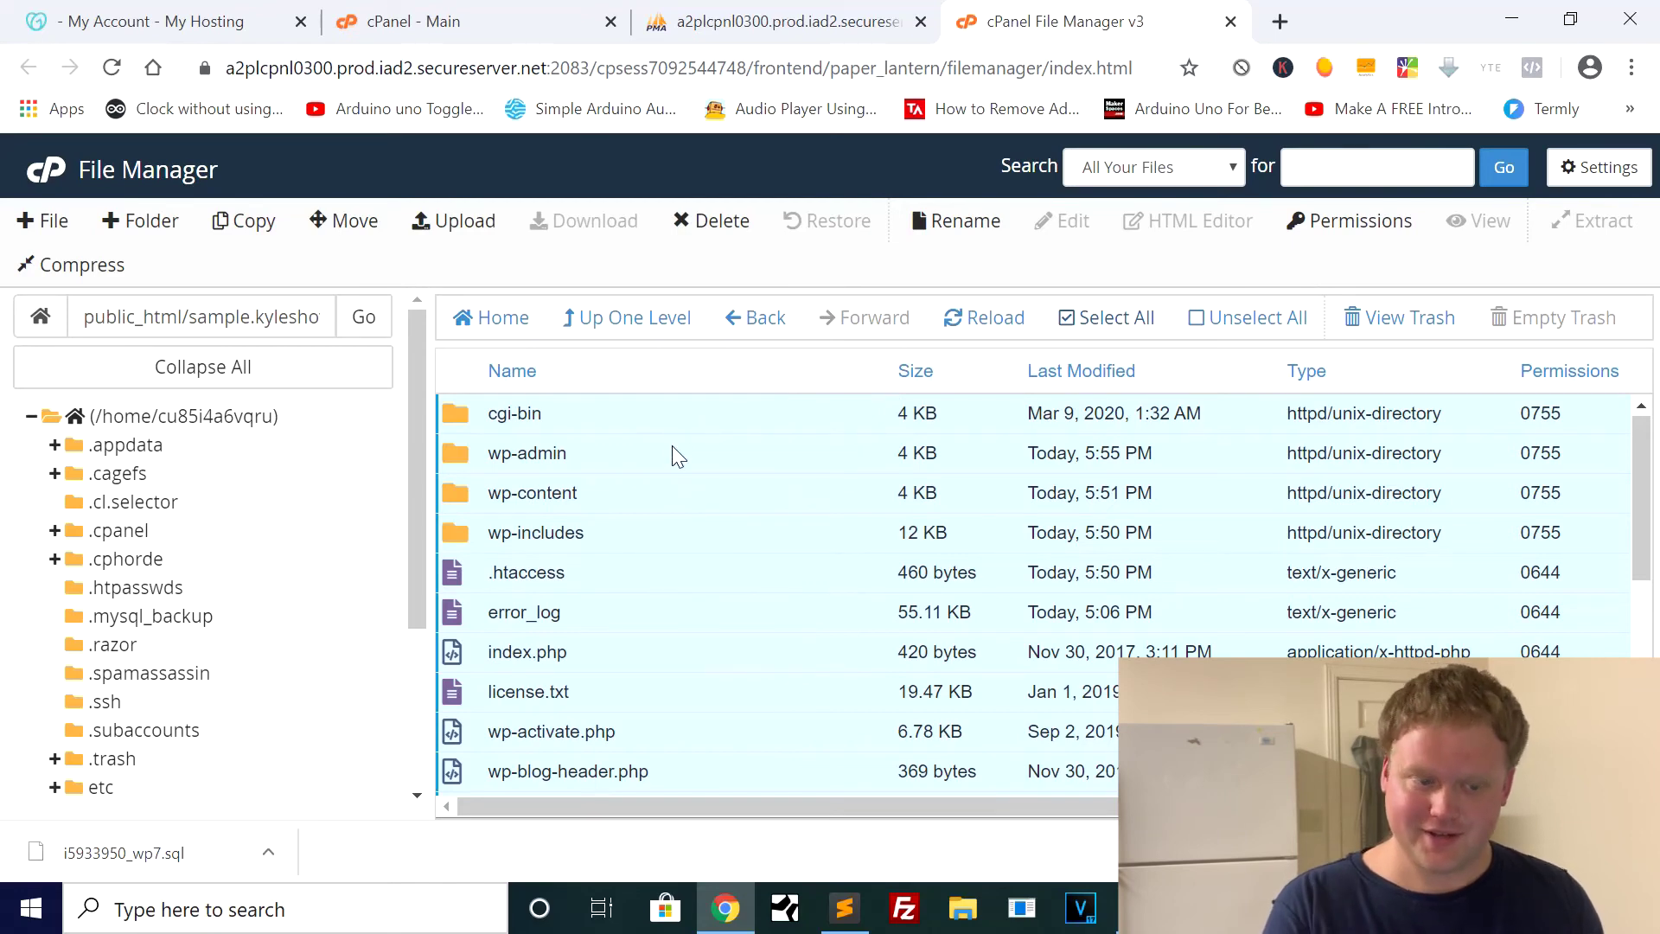
- Review the phpMyAdmin export page for i5933950_wp7, return to the File Manager and reopen sample.kyleshowto.com from public_html
click(749, 10)
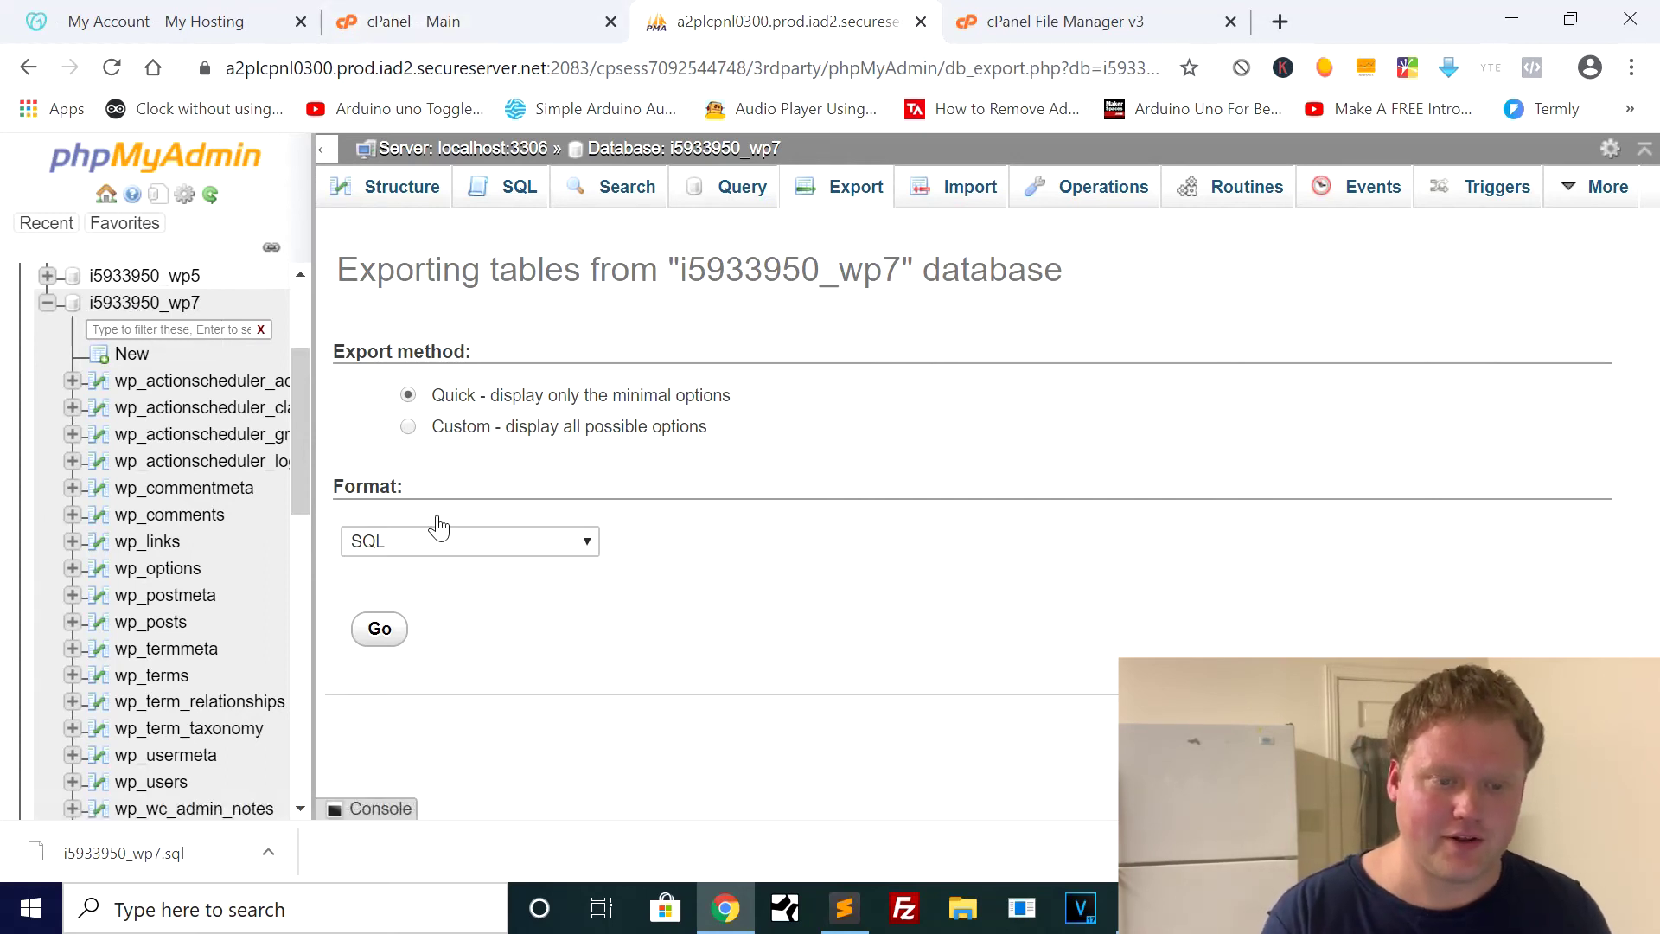
click(1032, 35)
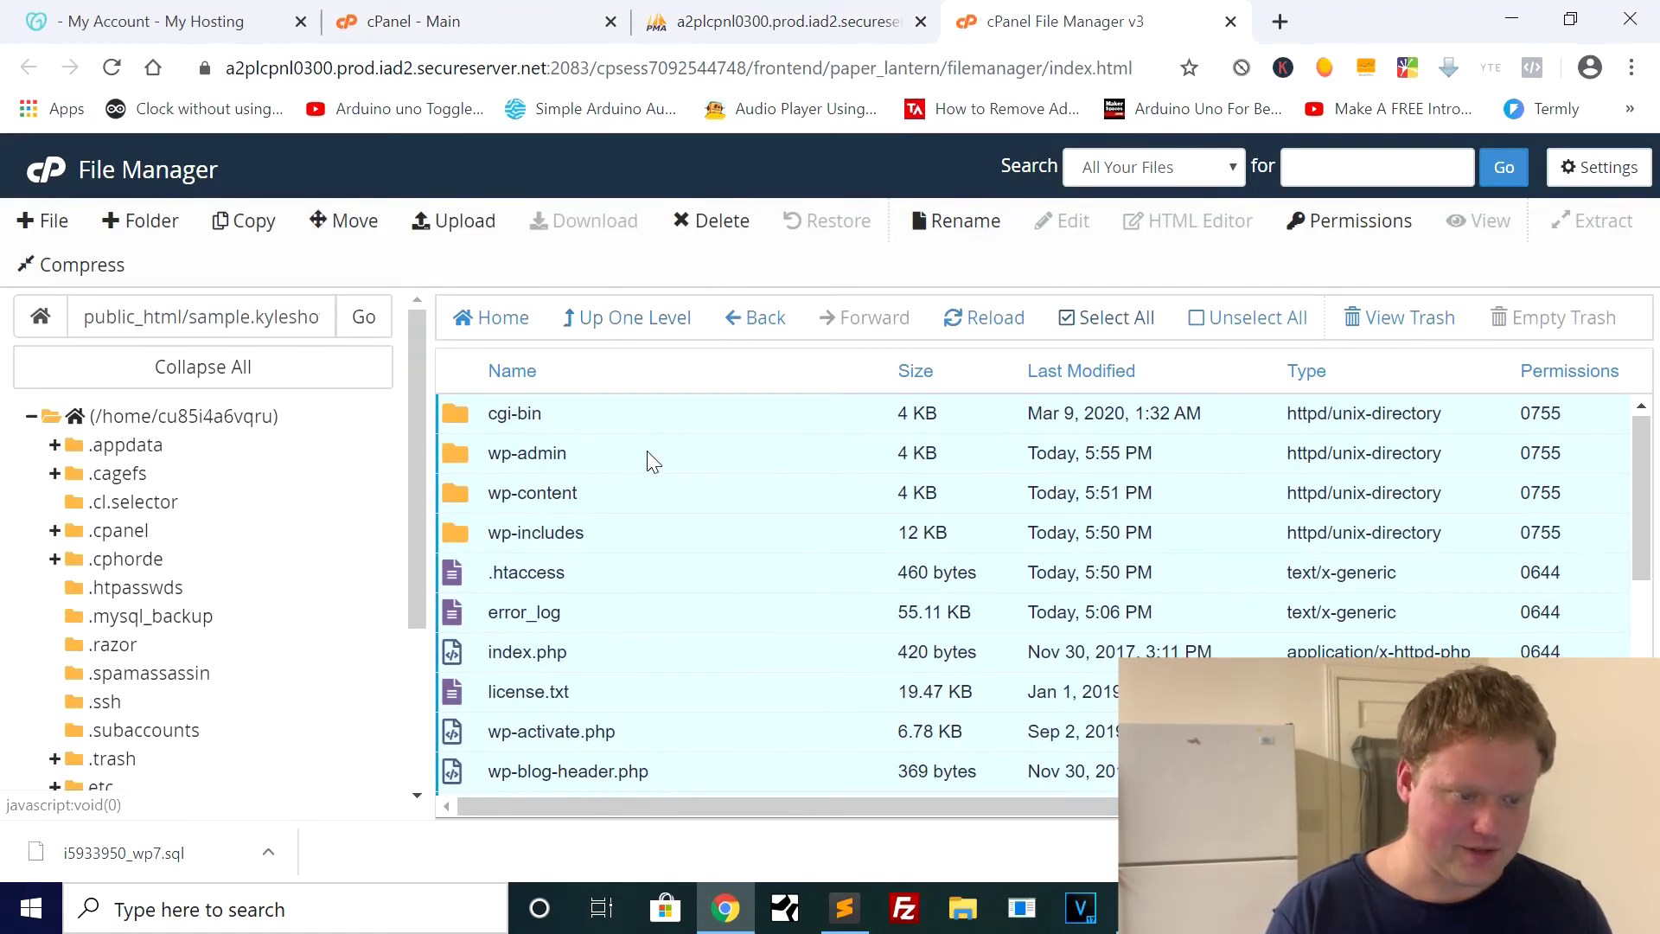
click(637, 330)
scroll(640, 623, down, 5)
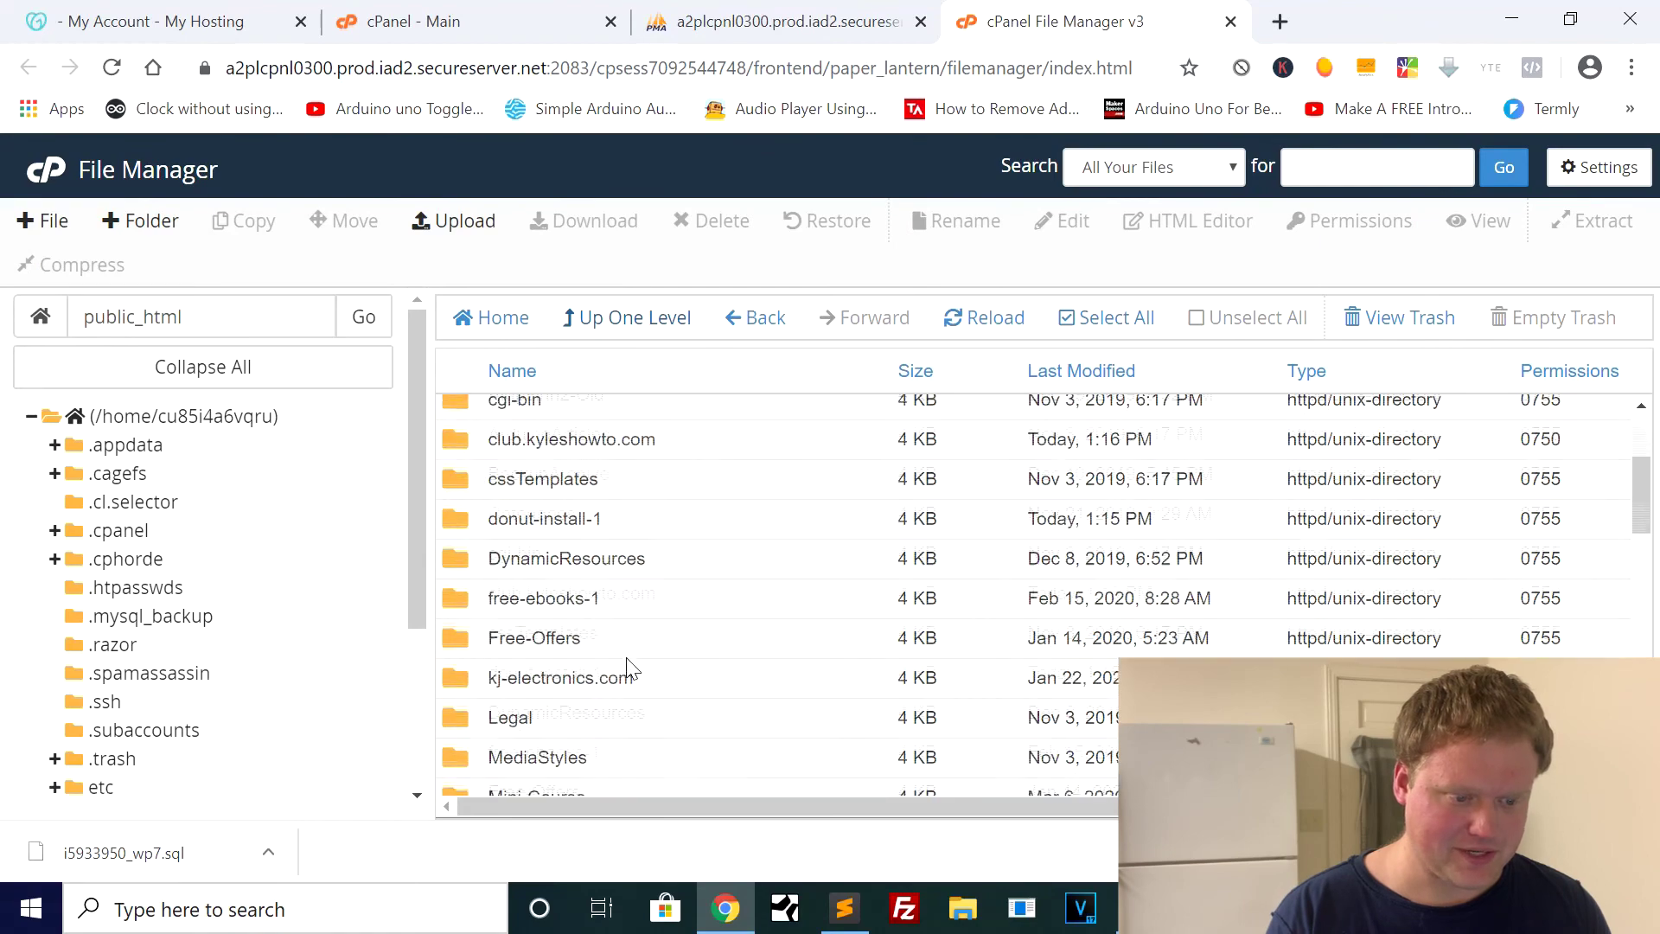
scroll(631, 669, down, 8)
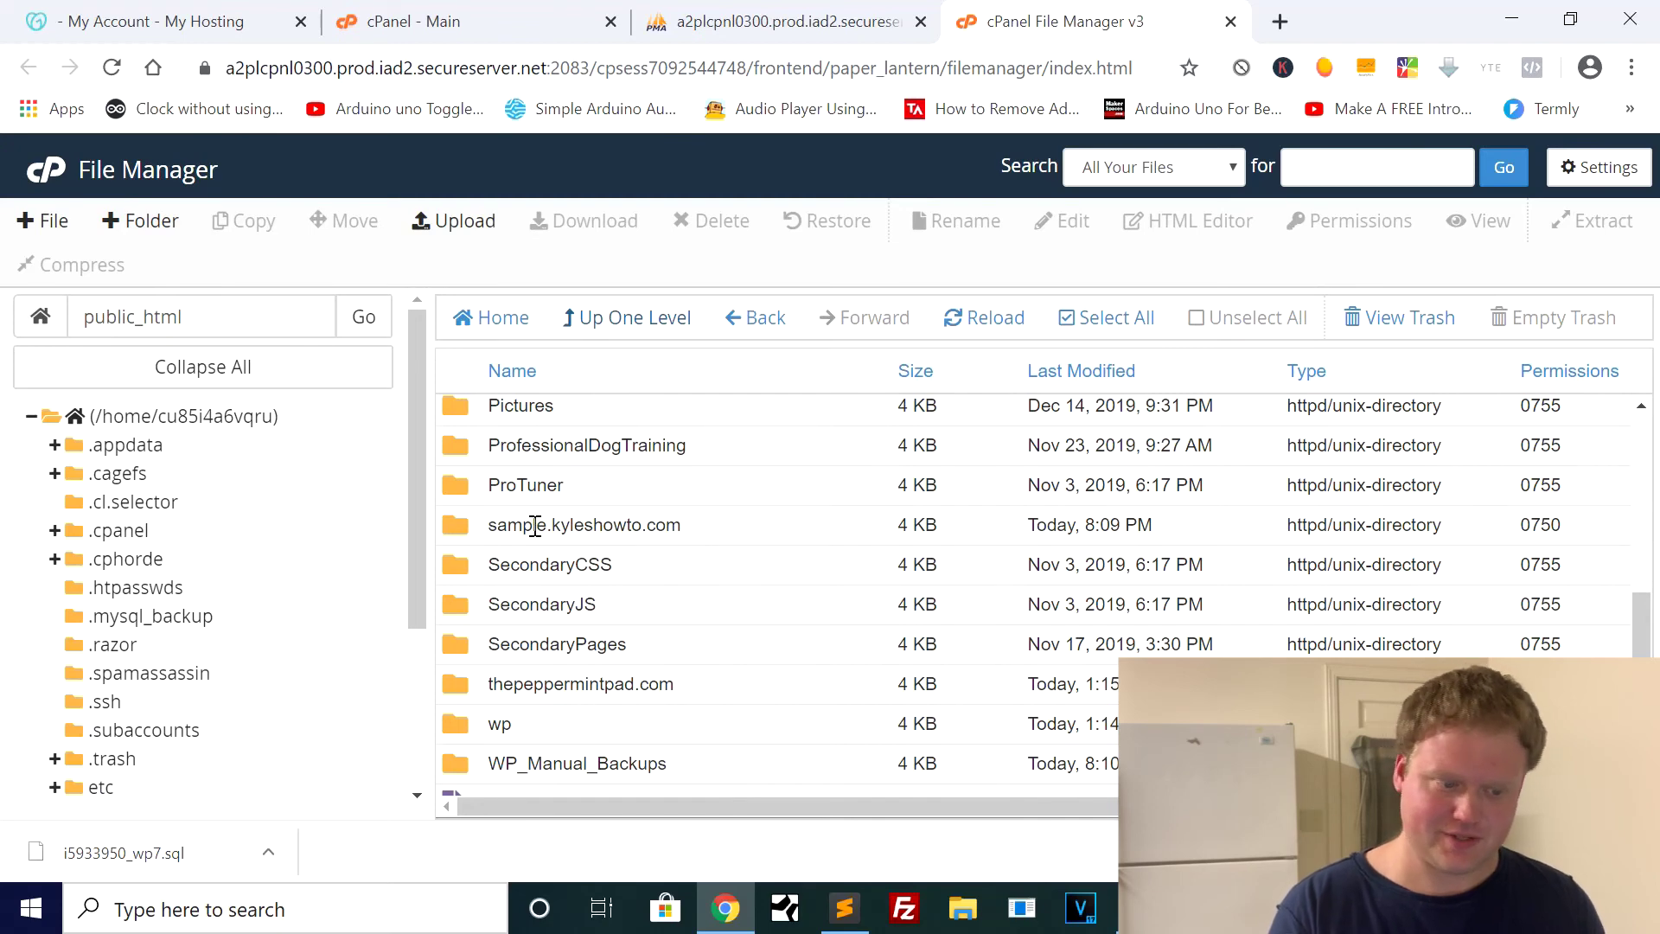
double_click(464, 529)
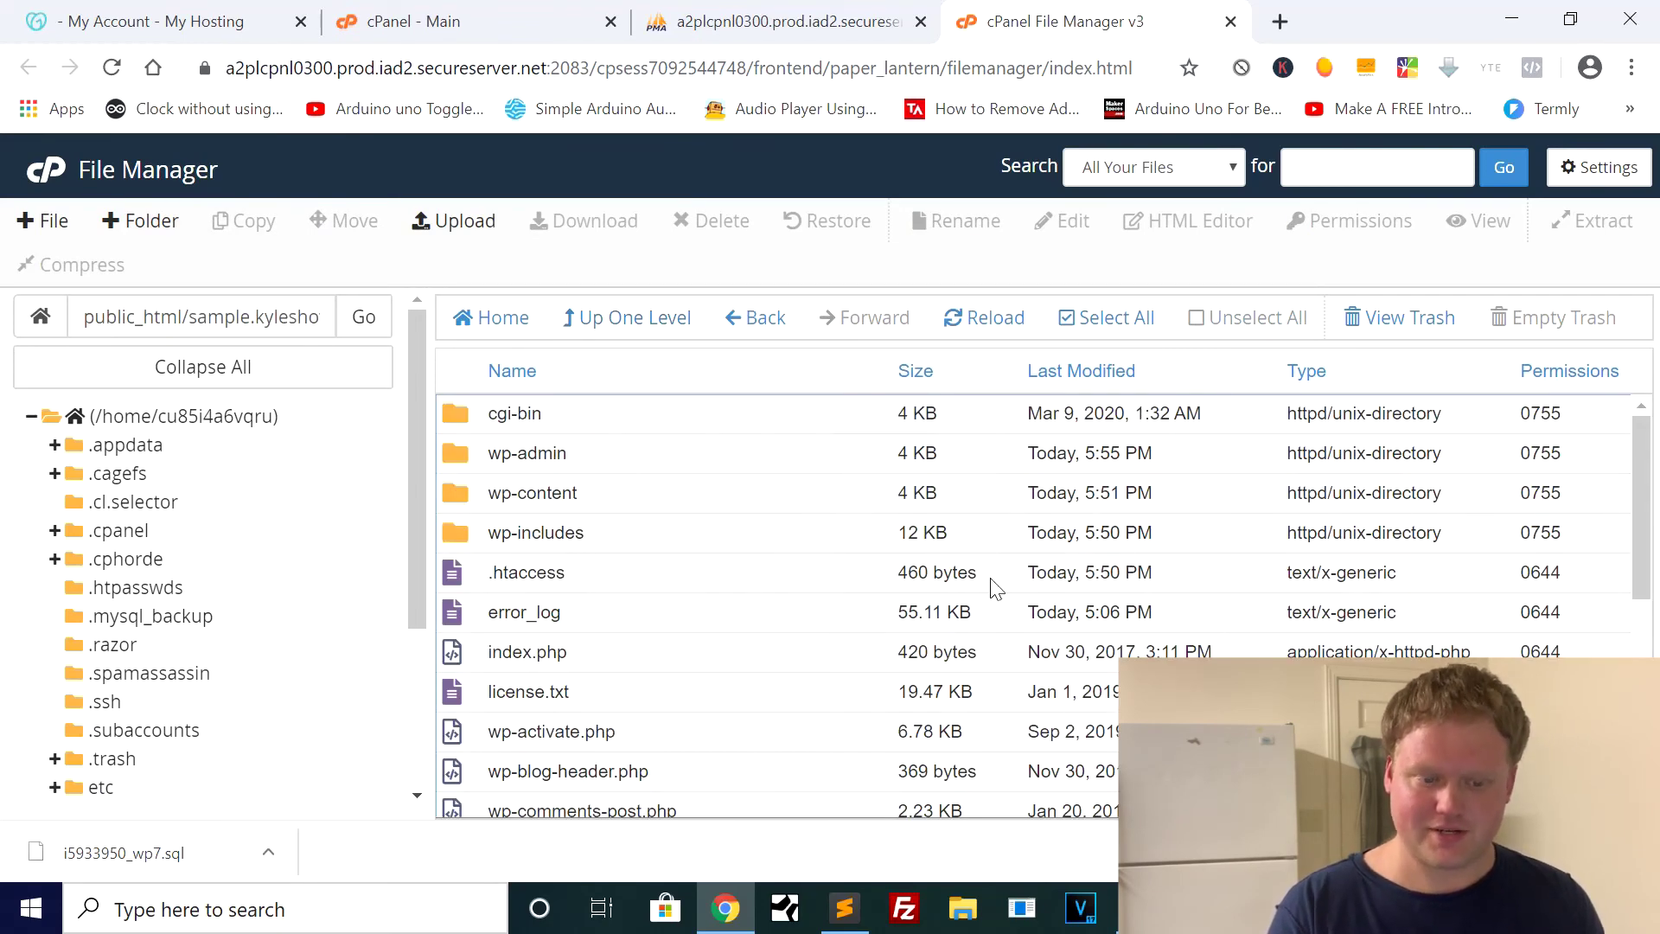
- Go to WP_Manual_Backups/3-11-2020/Samples Website and select i5933950_wp7.sql and samplesubdomain.zip one after the other
click(638, 318)
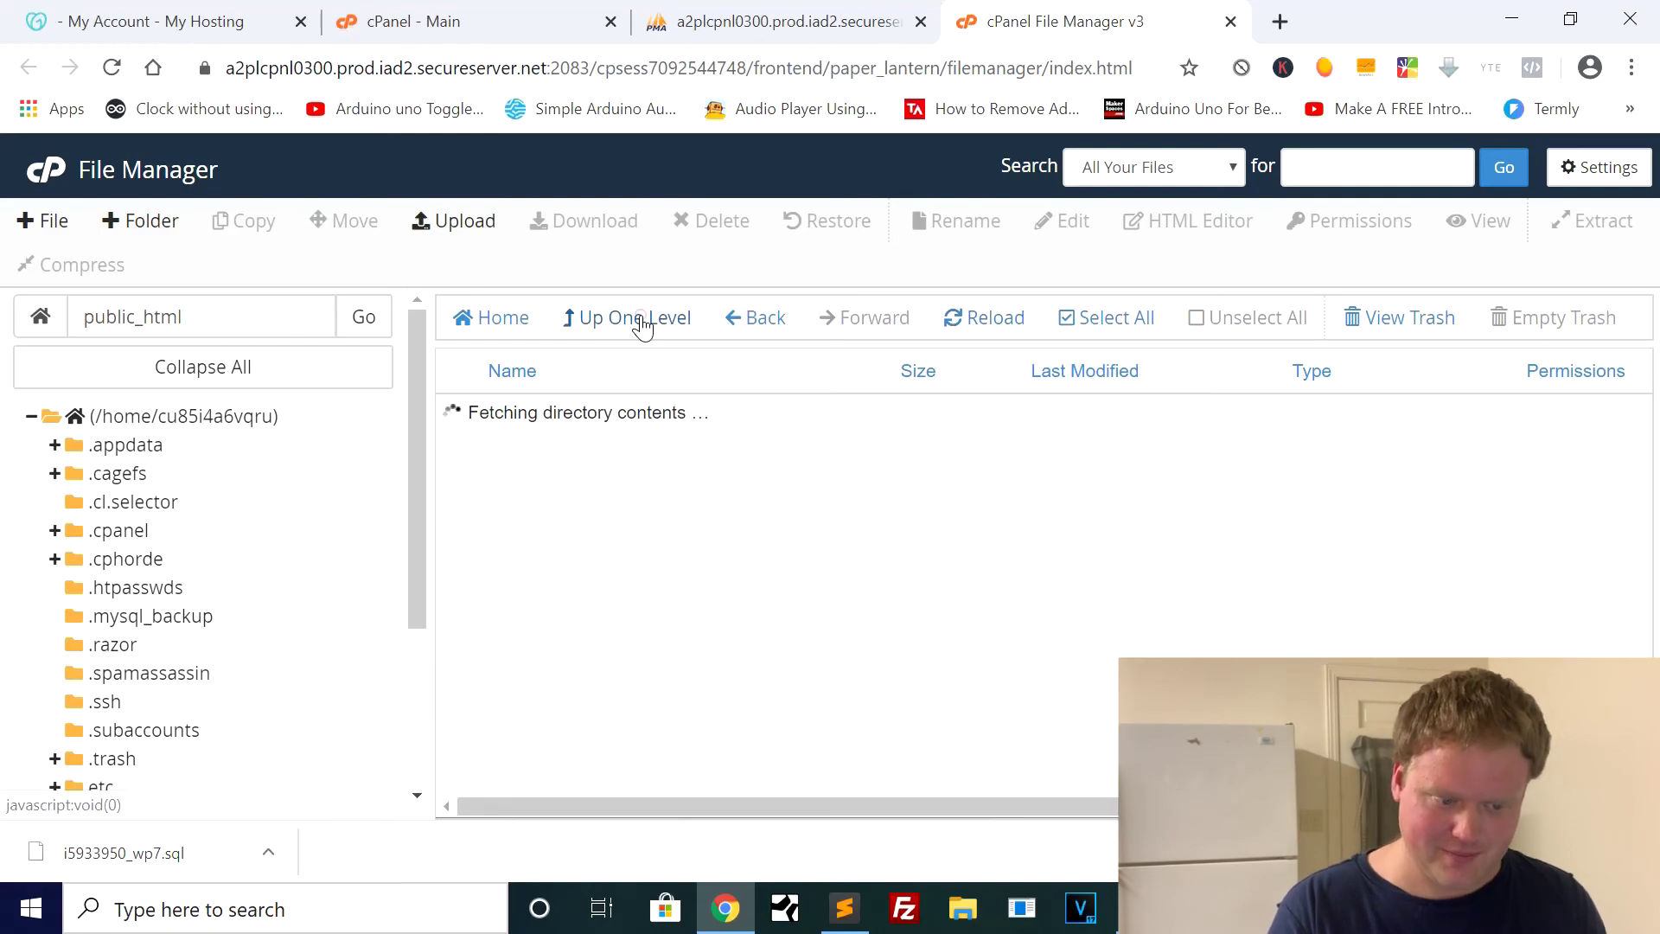
scroll(651, 646, down, 10)
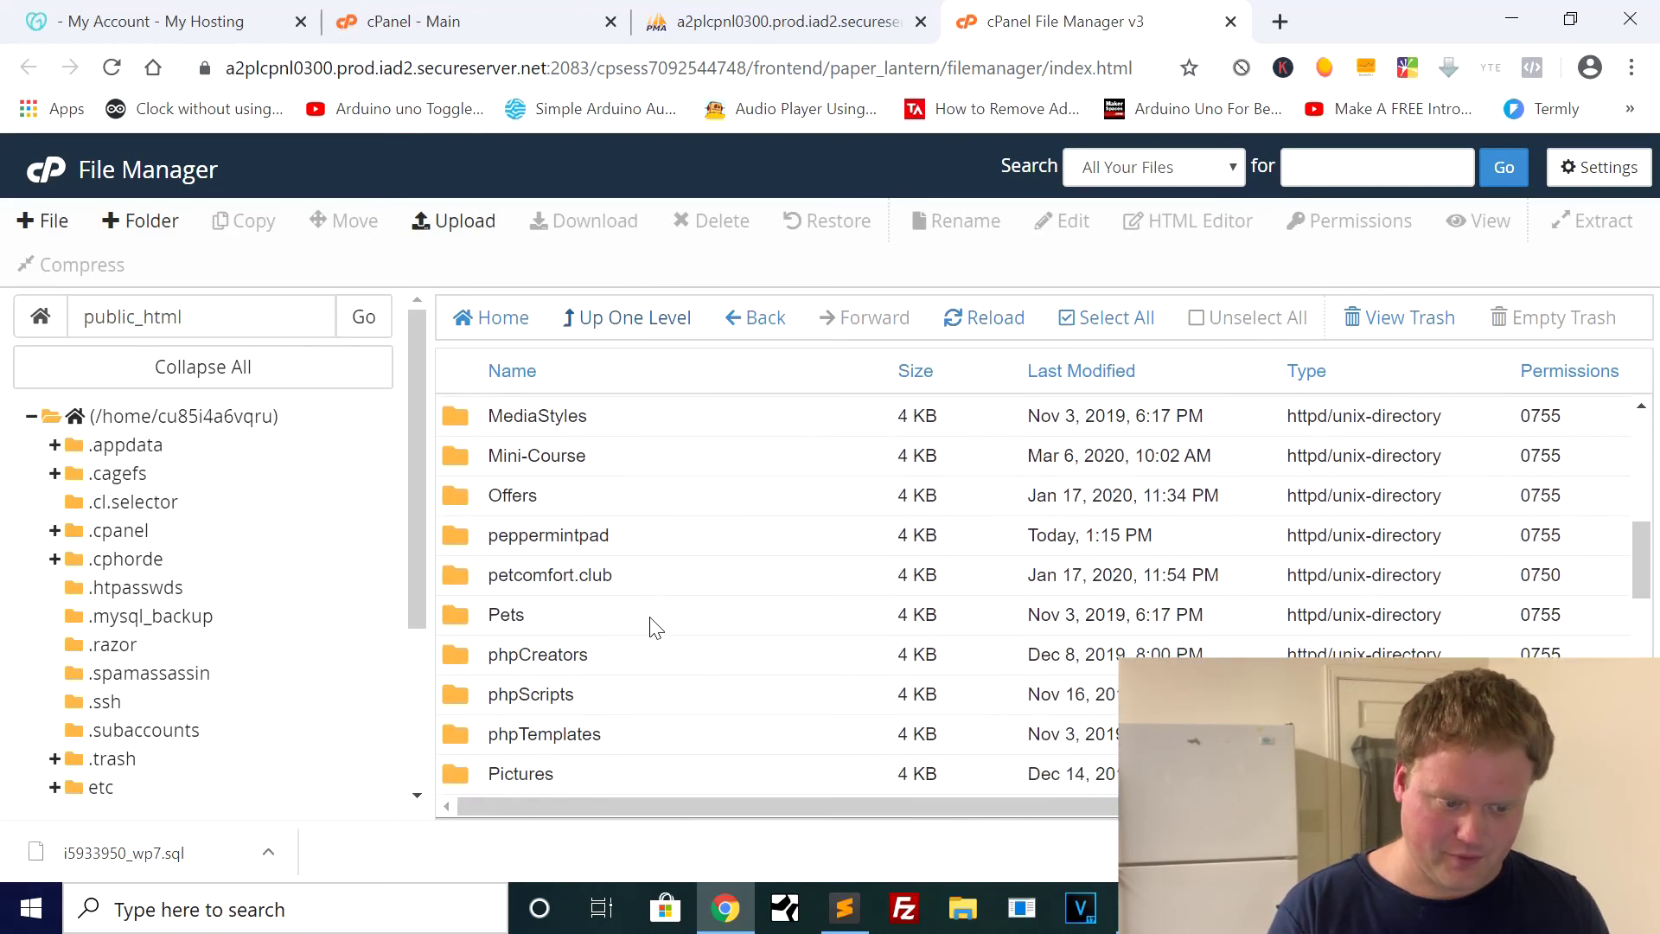
scroll(653, 629, down, 3)
double_click(449, 592)
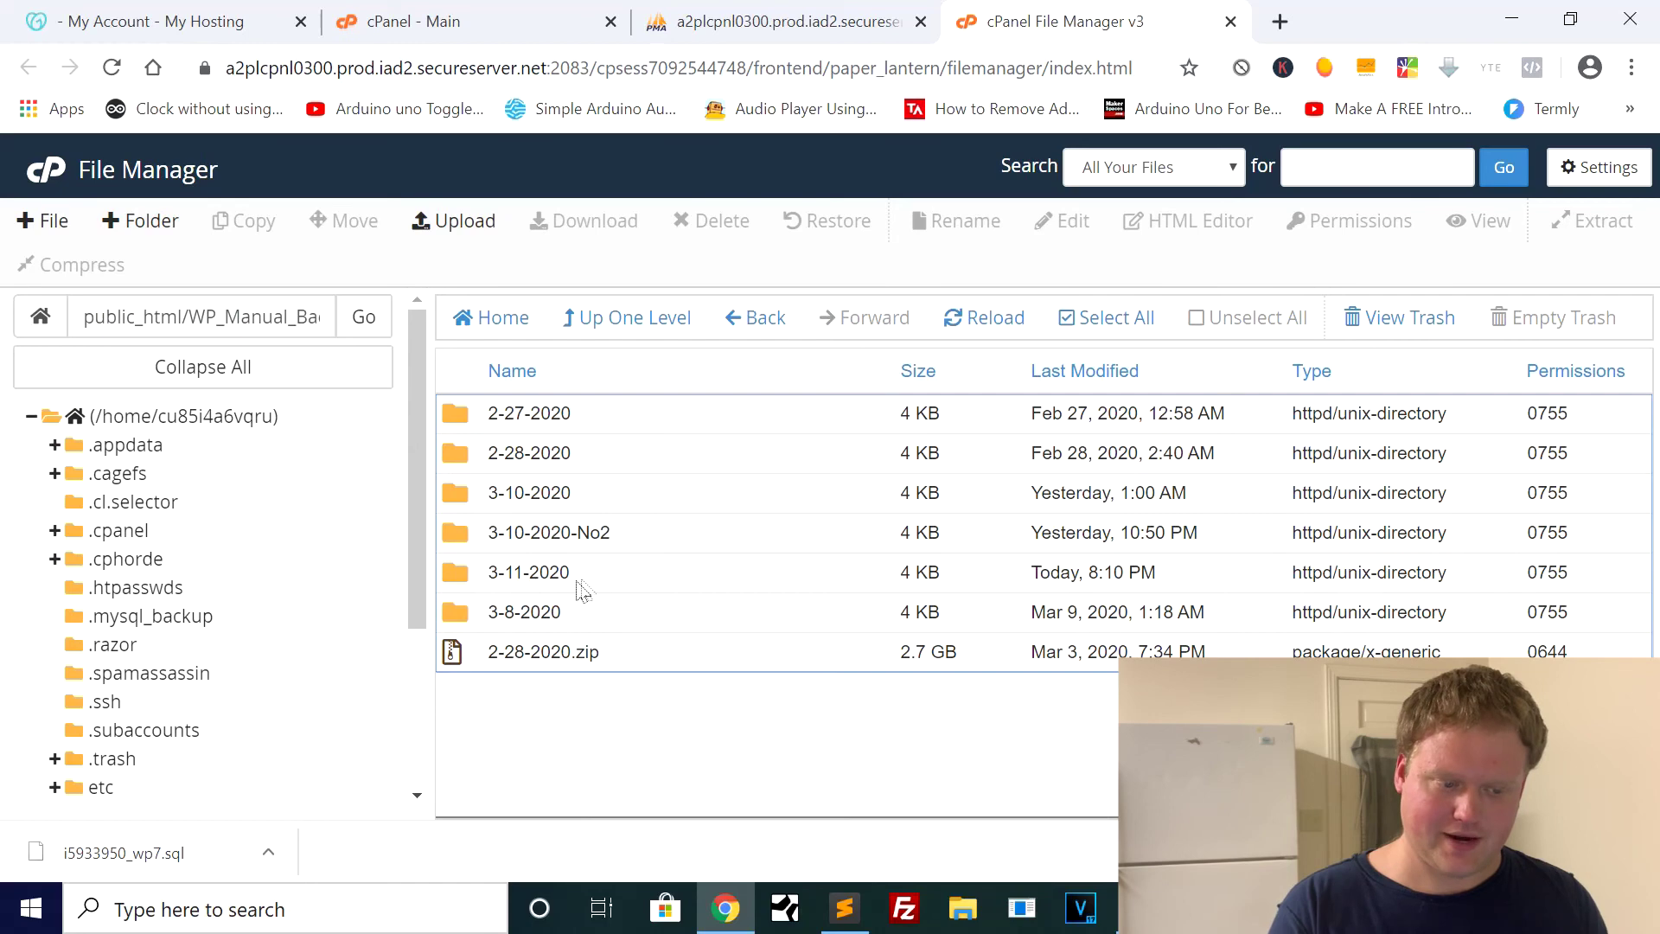
double_click(459, 578)
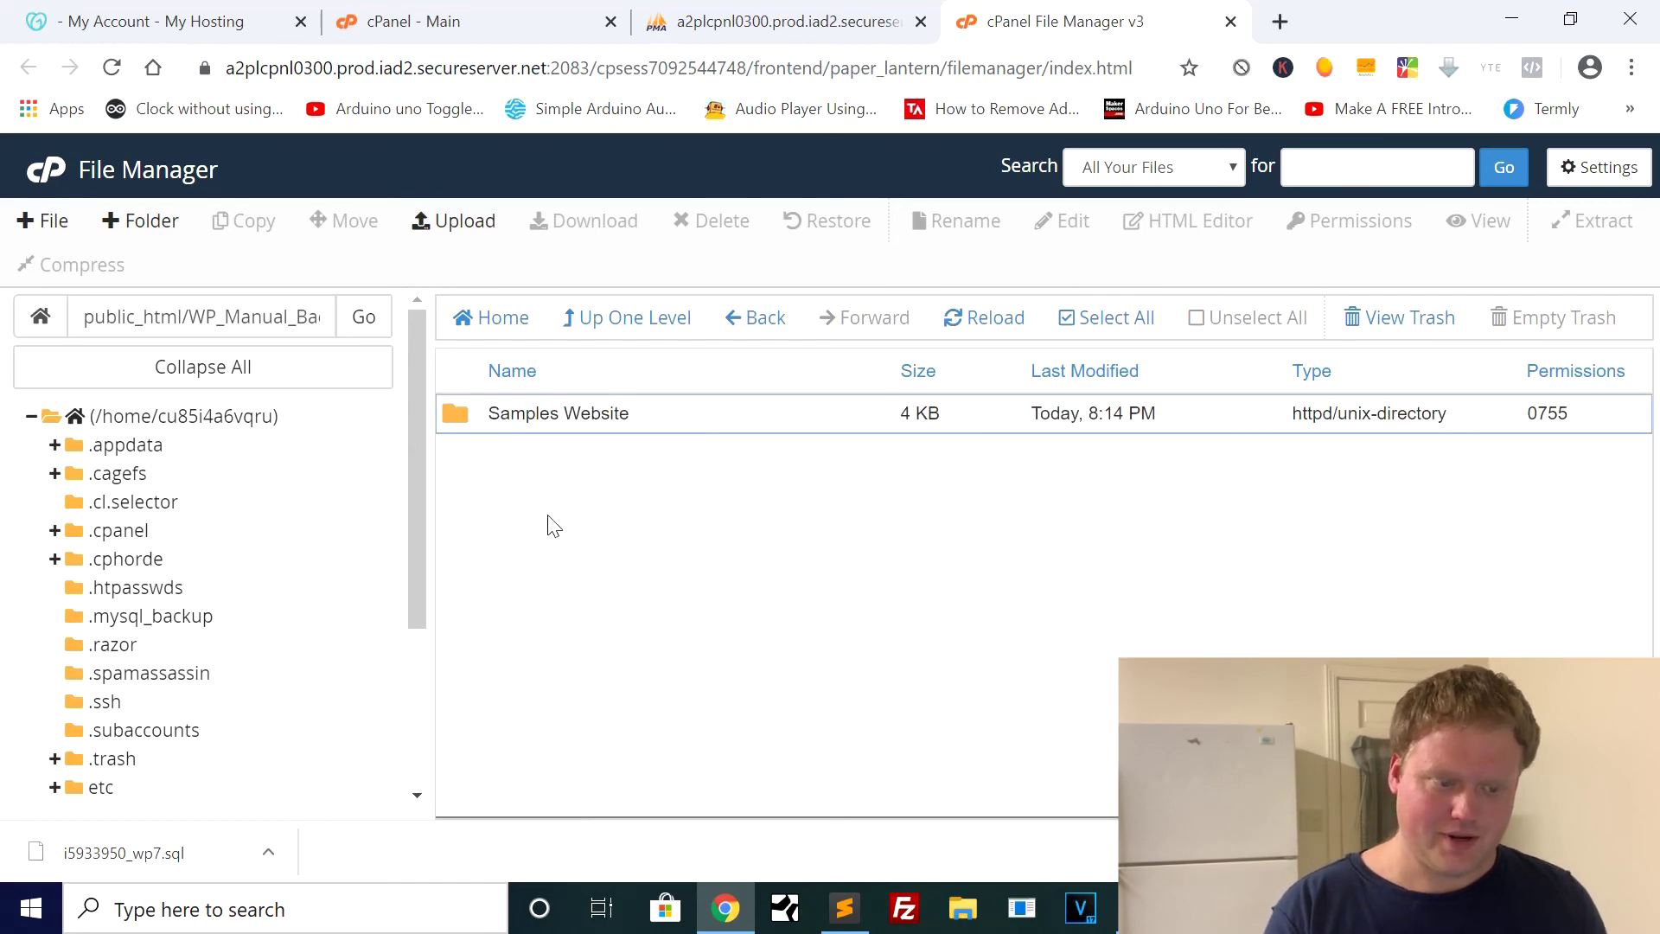
double_click(458, 418)
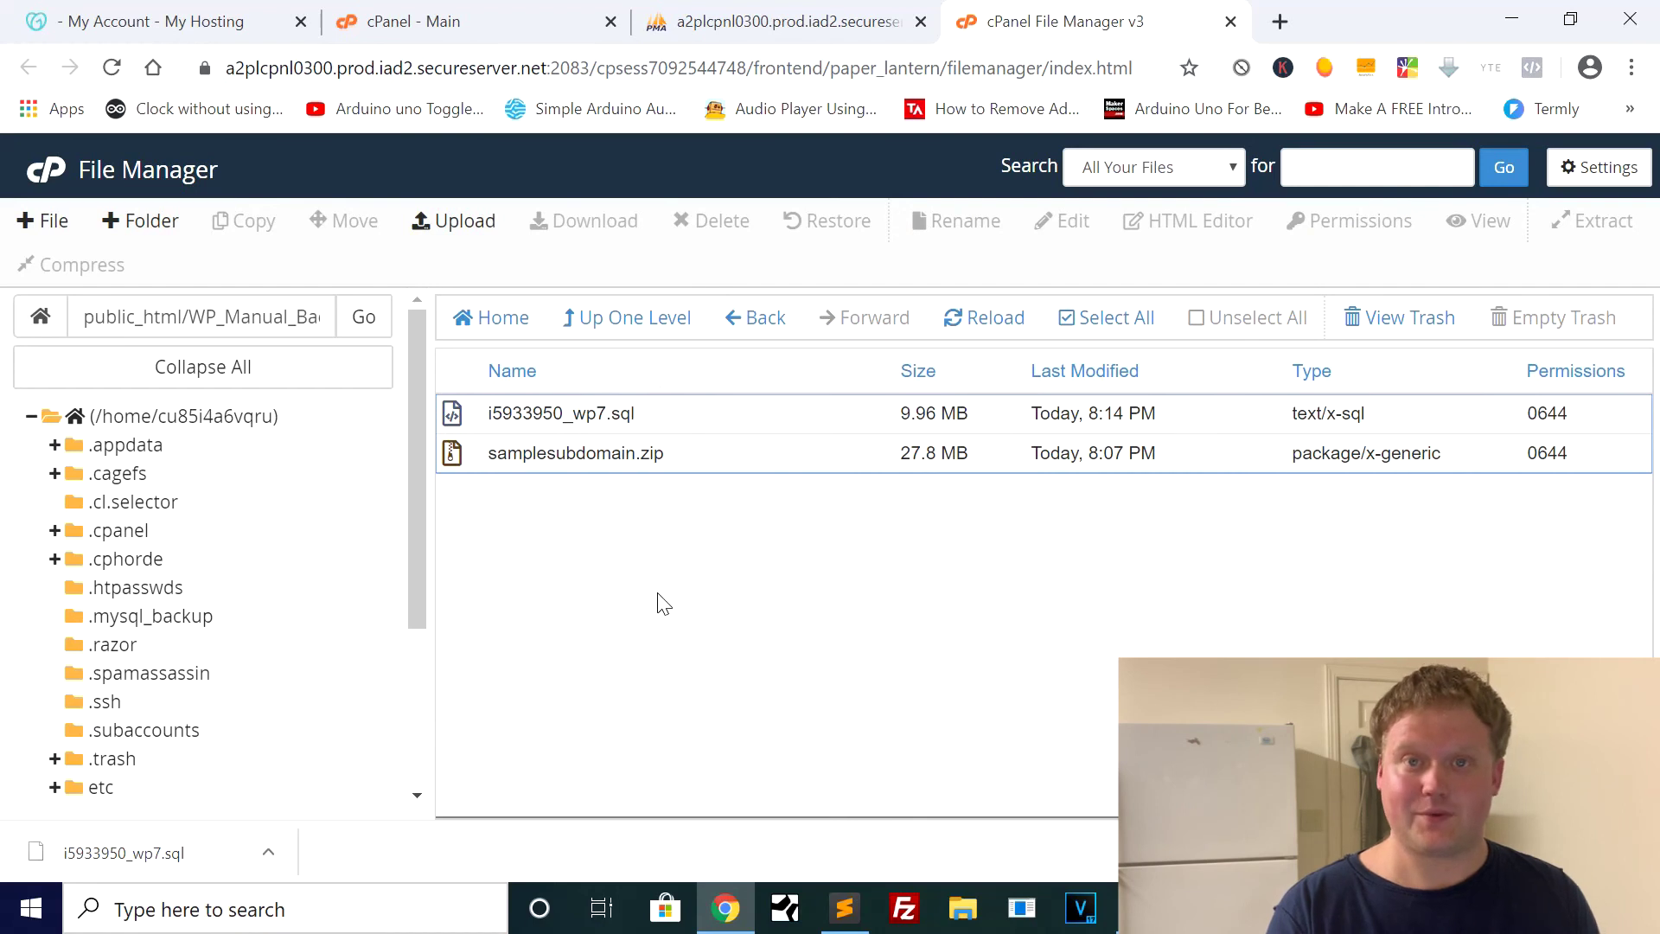
click(450, 419)
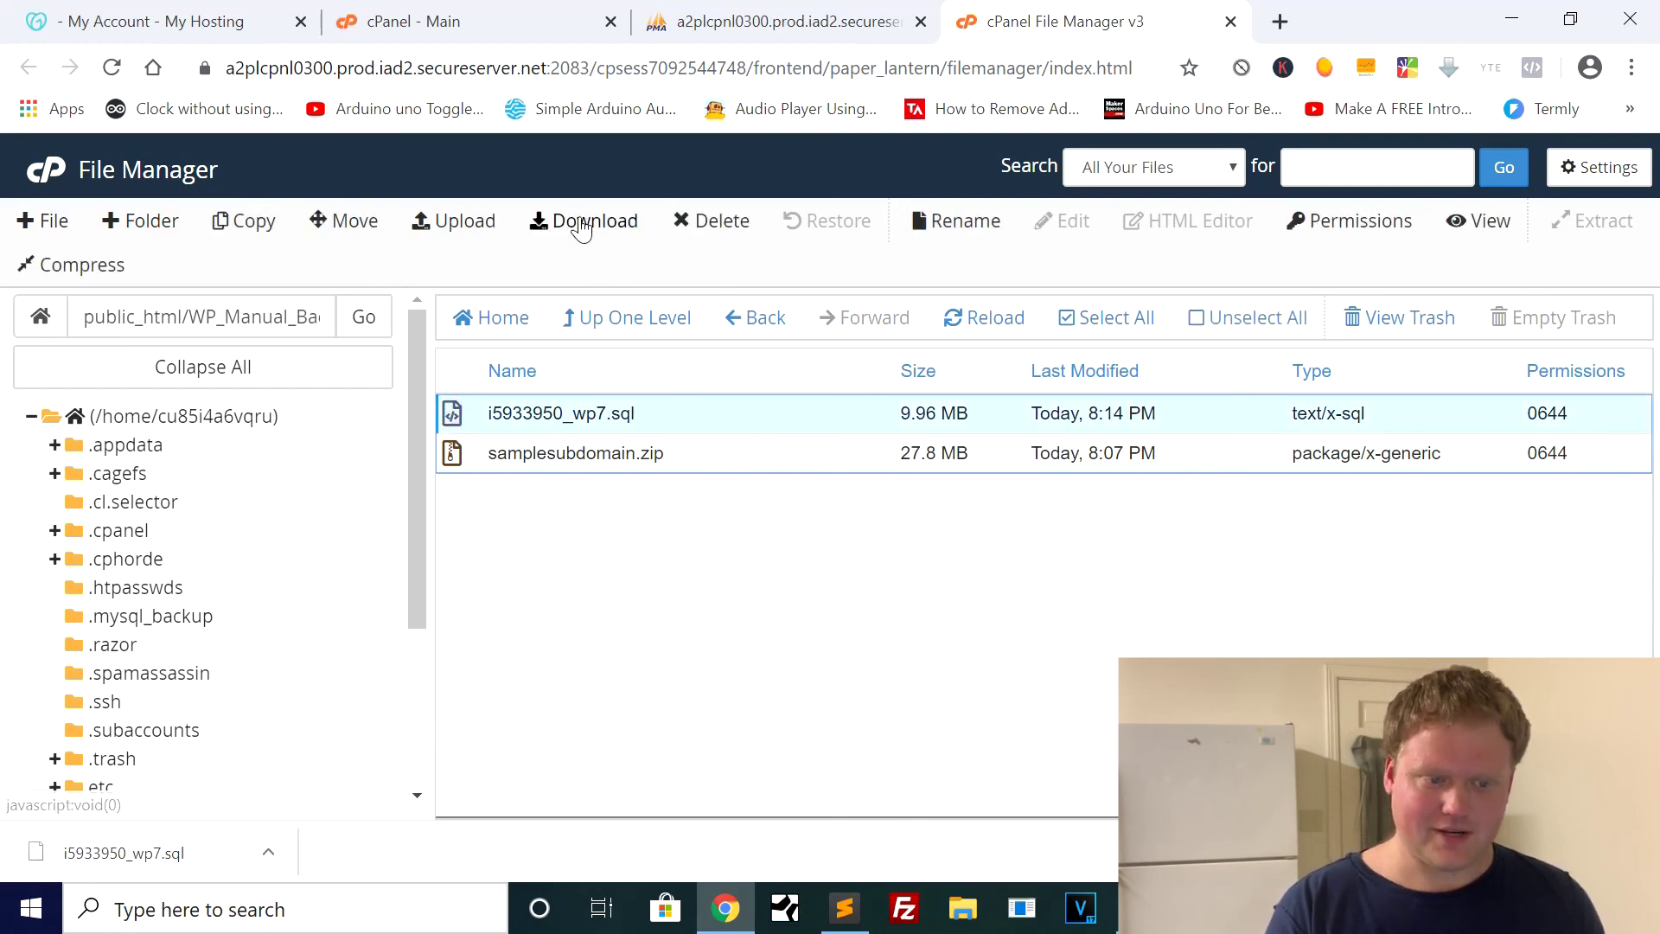
click(453, 450)
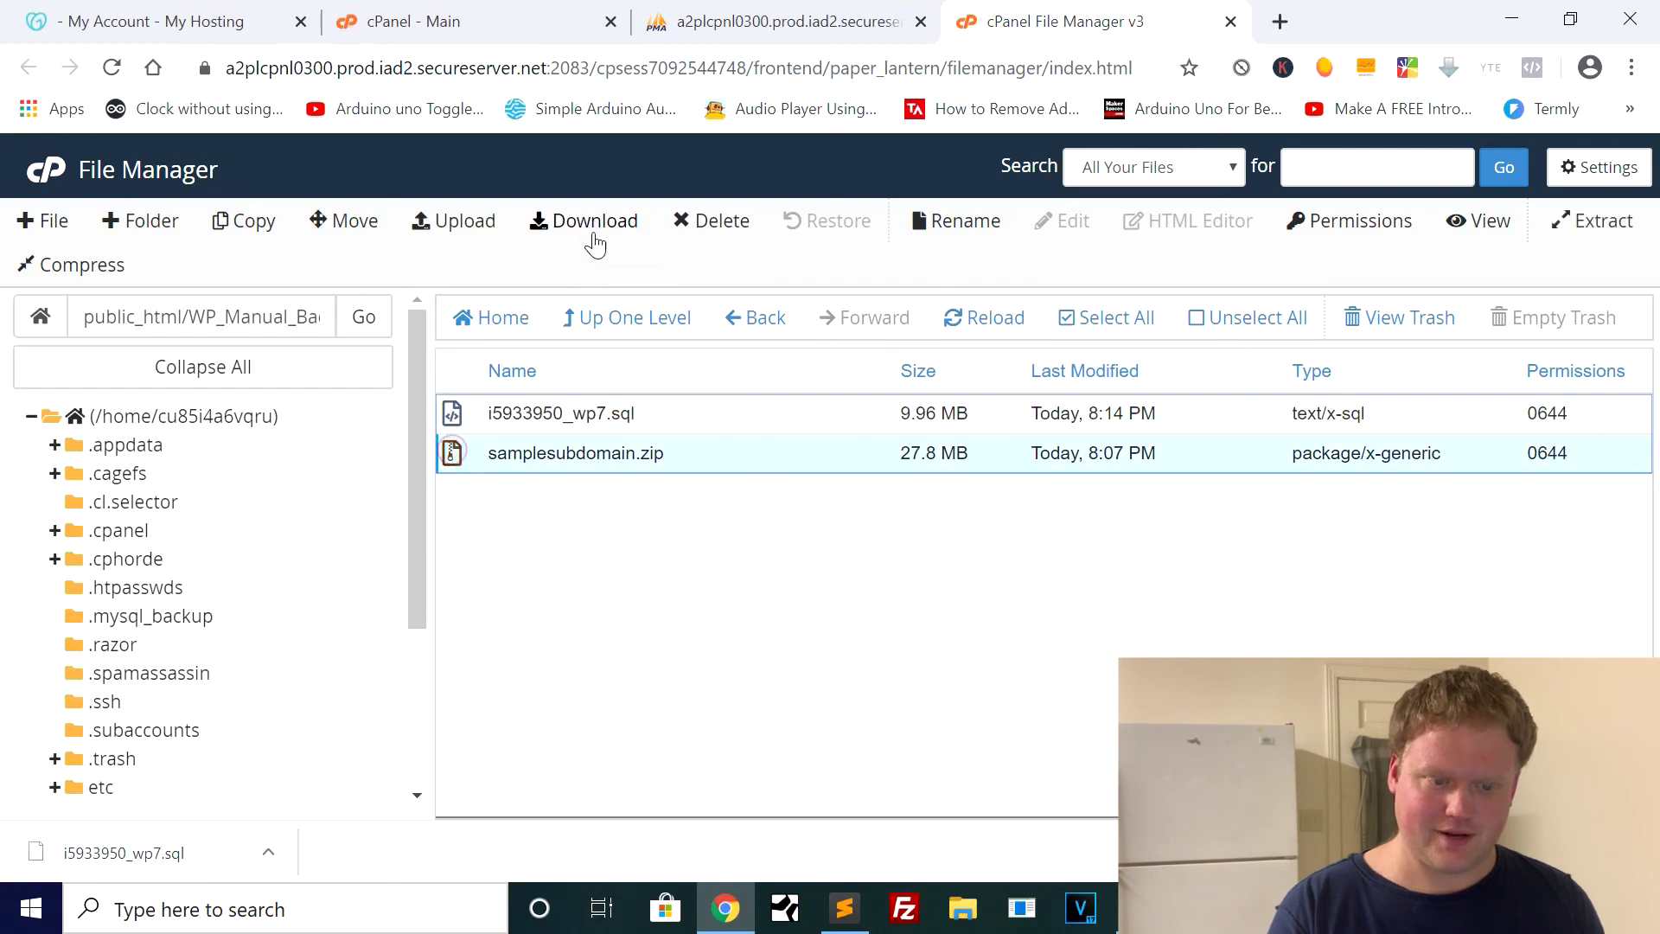